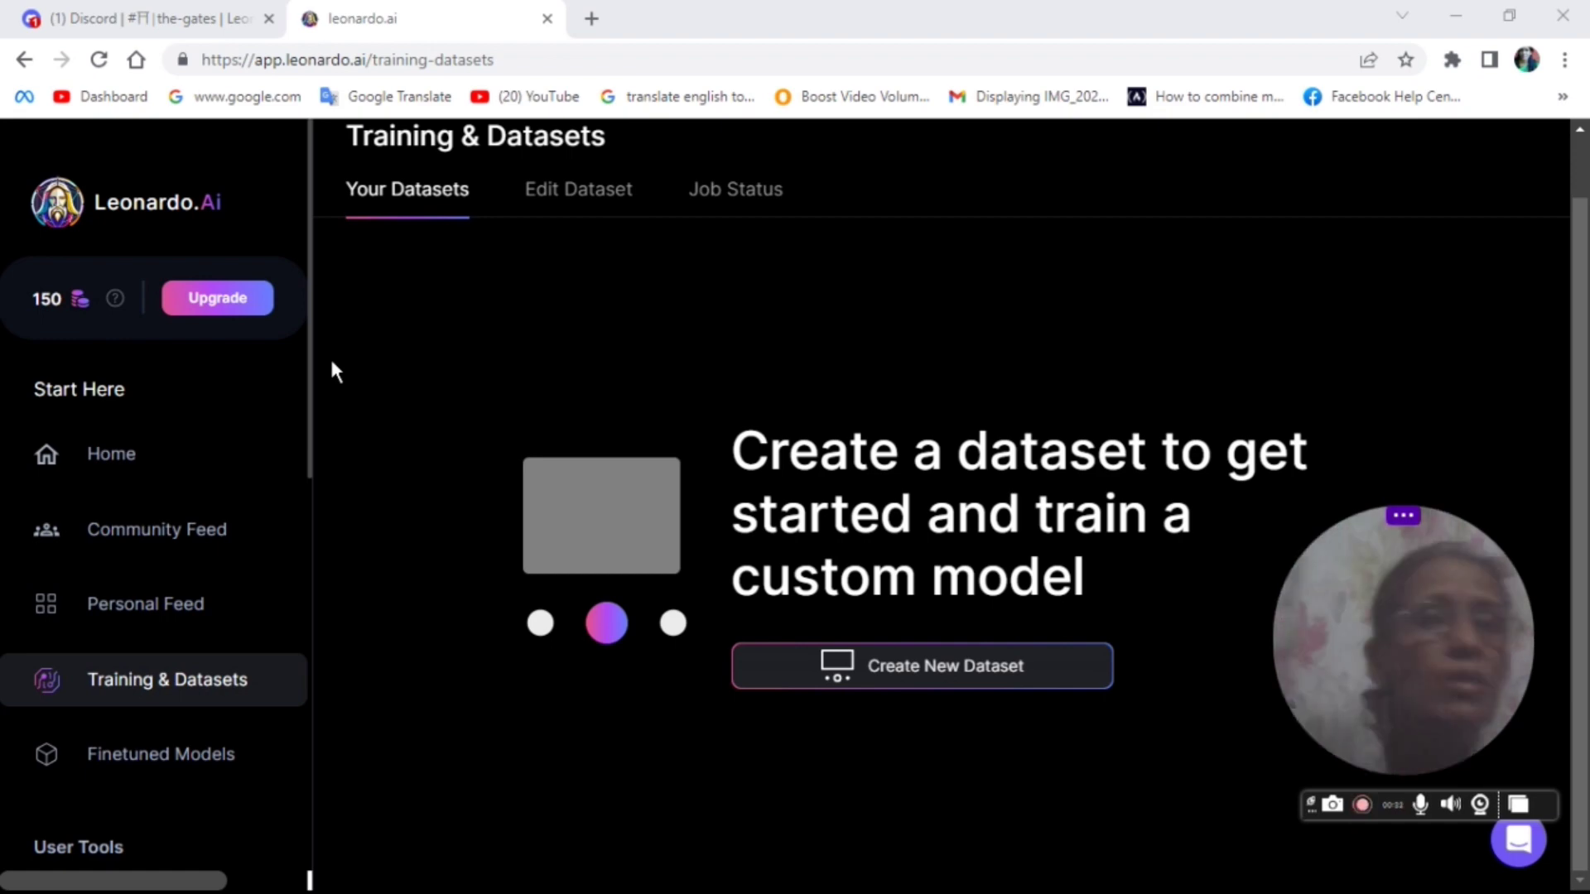
- Open the home page and look through the Featured Models, returning to the first ones
drag(331, 365, 66, 391)
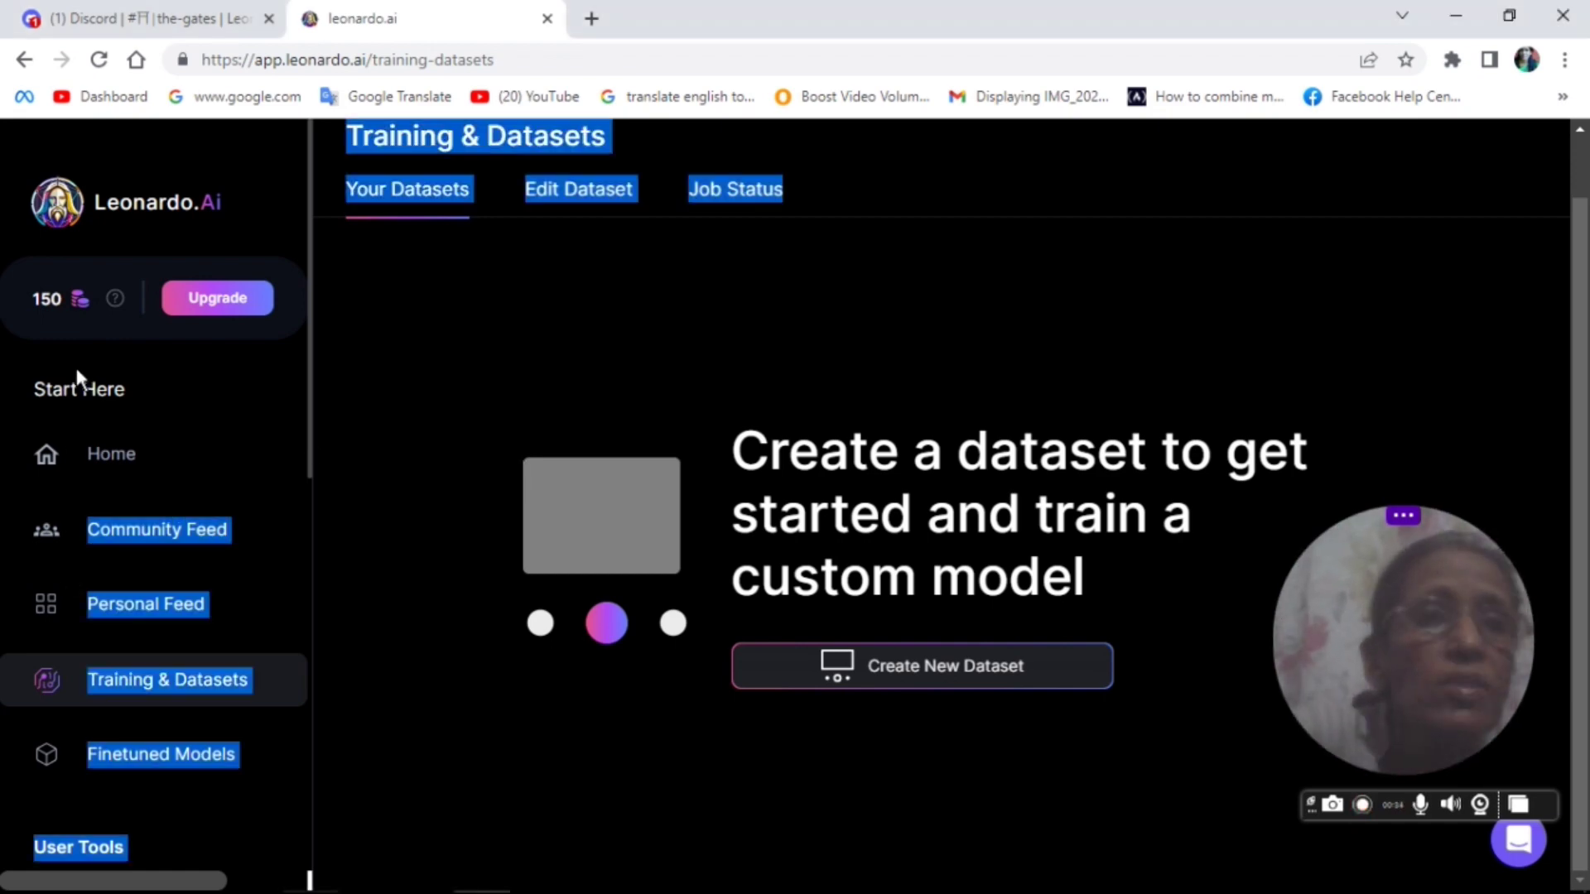
click(153, 466)
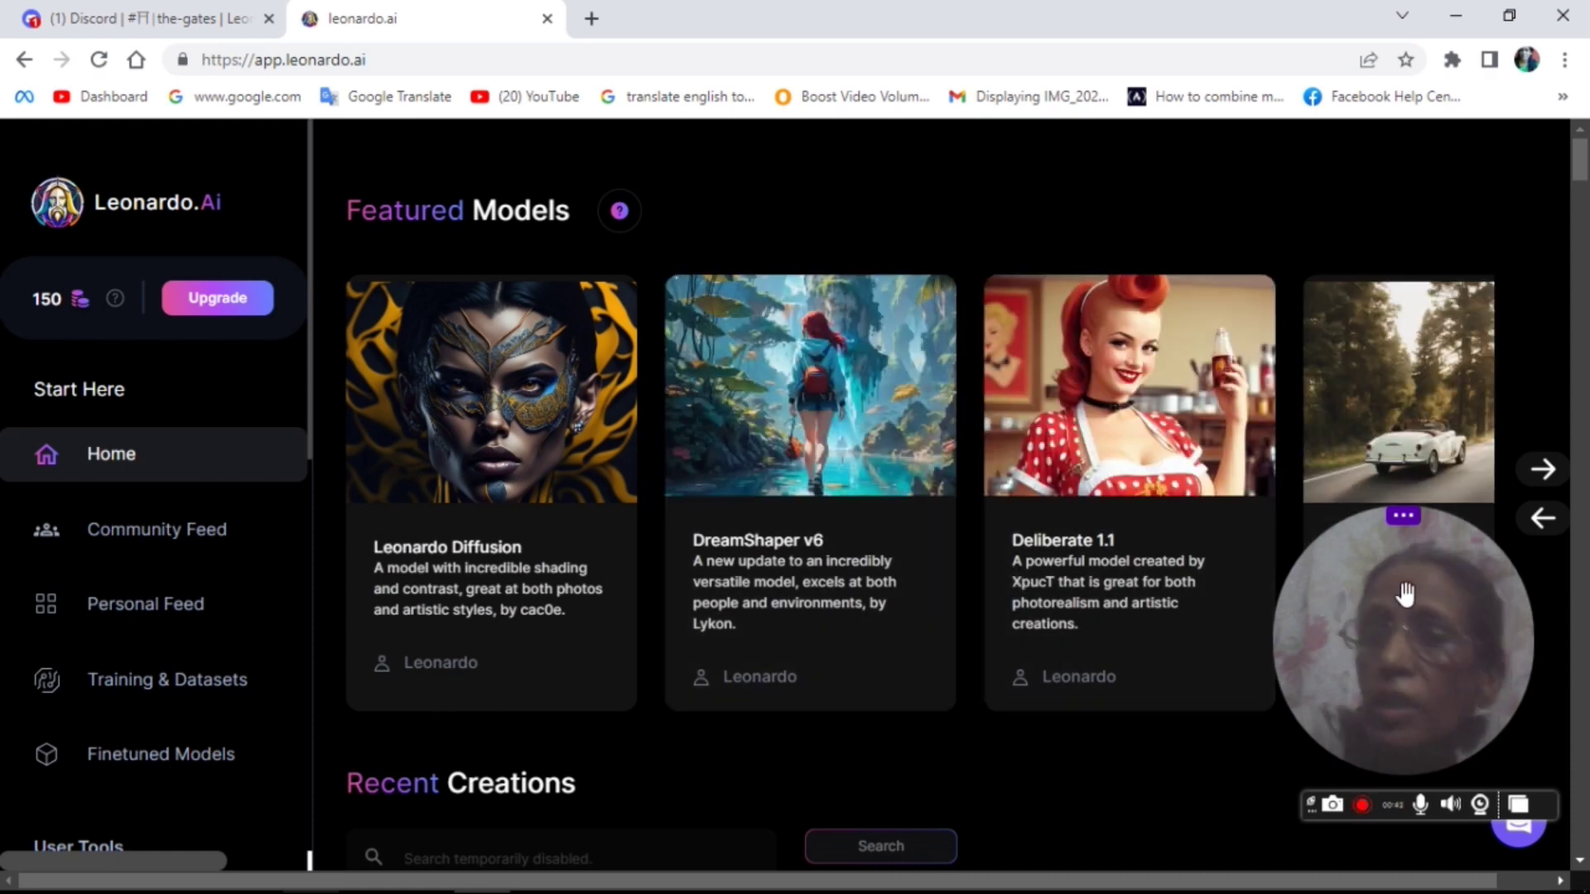
drag(1404, 593, 1163, 816)
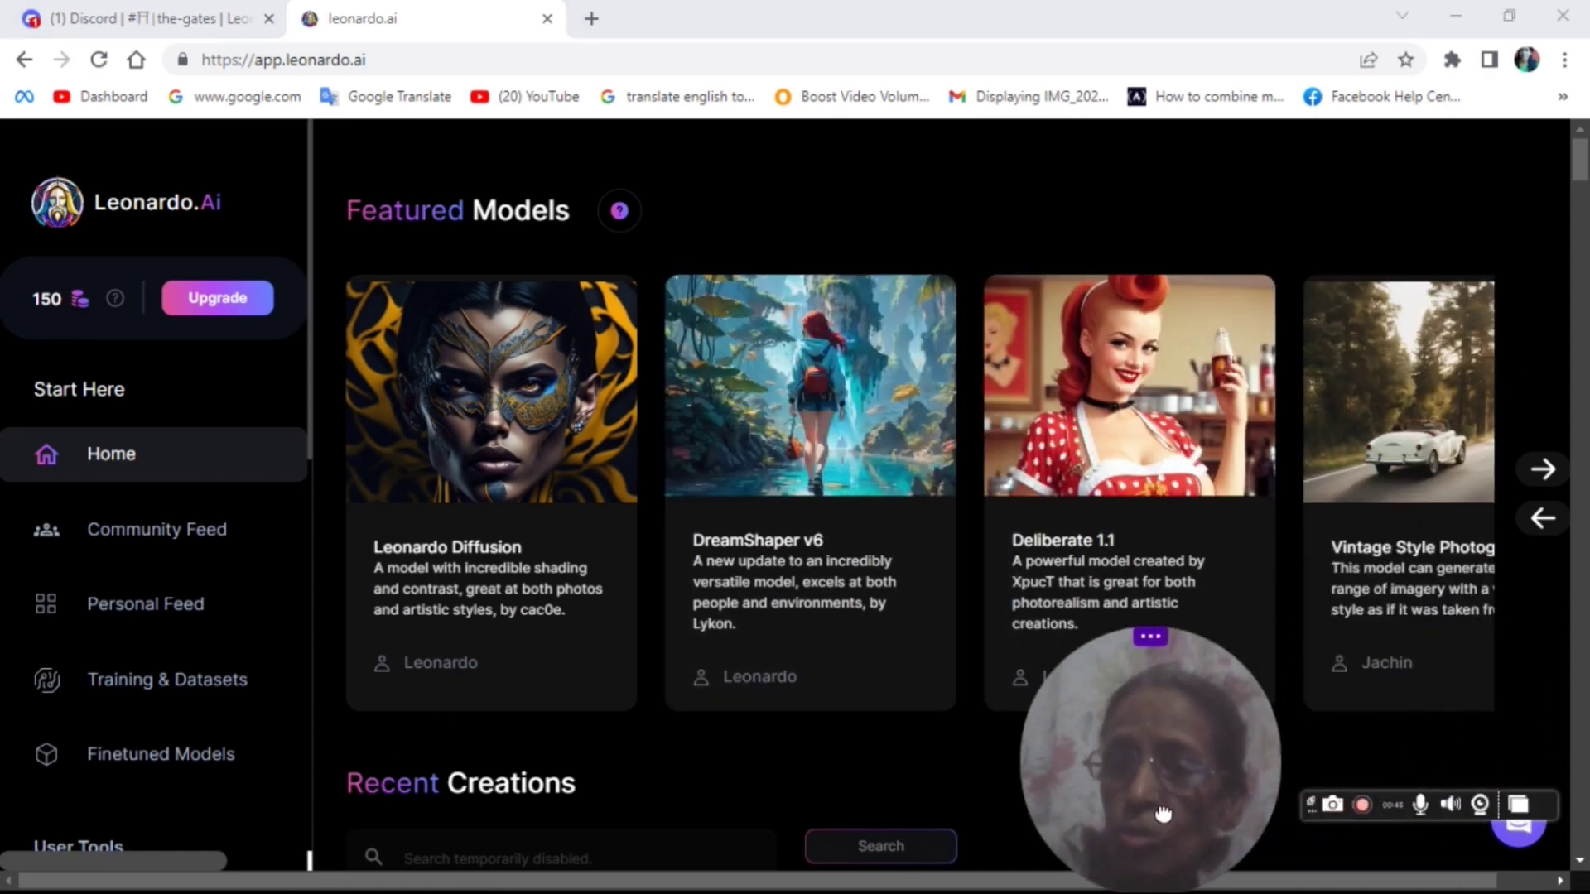
click(1542, 468)
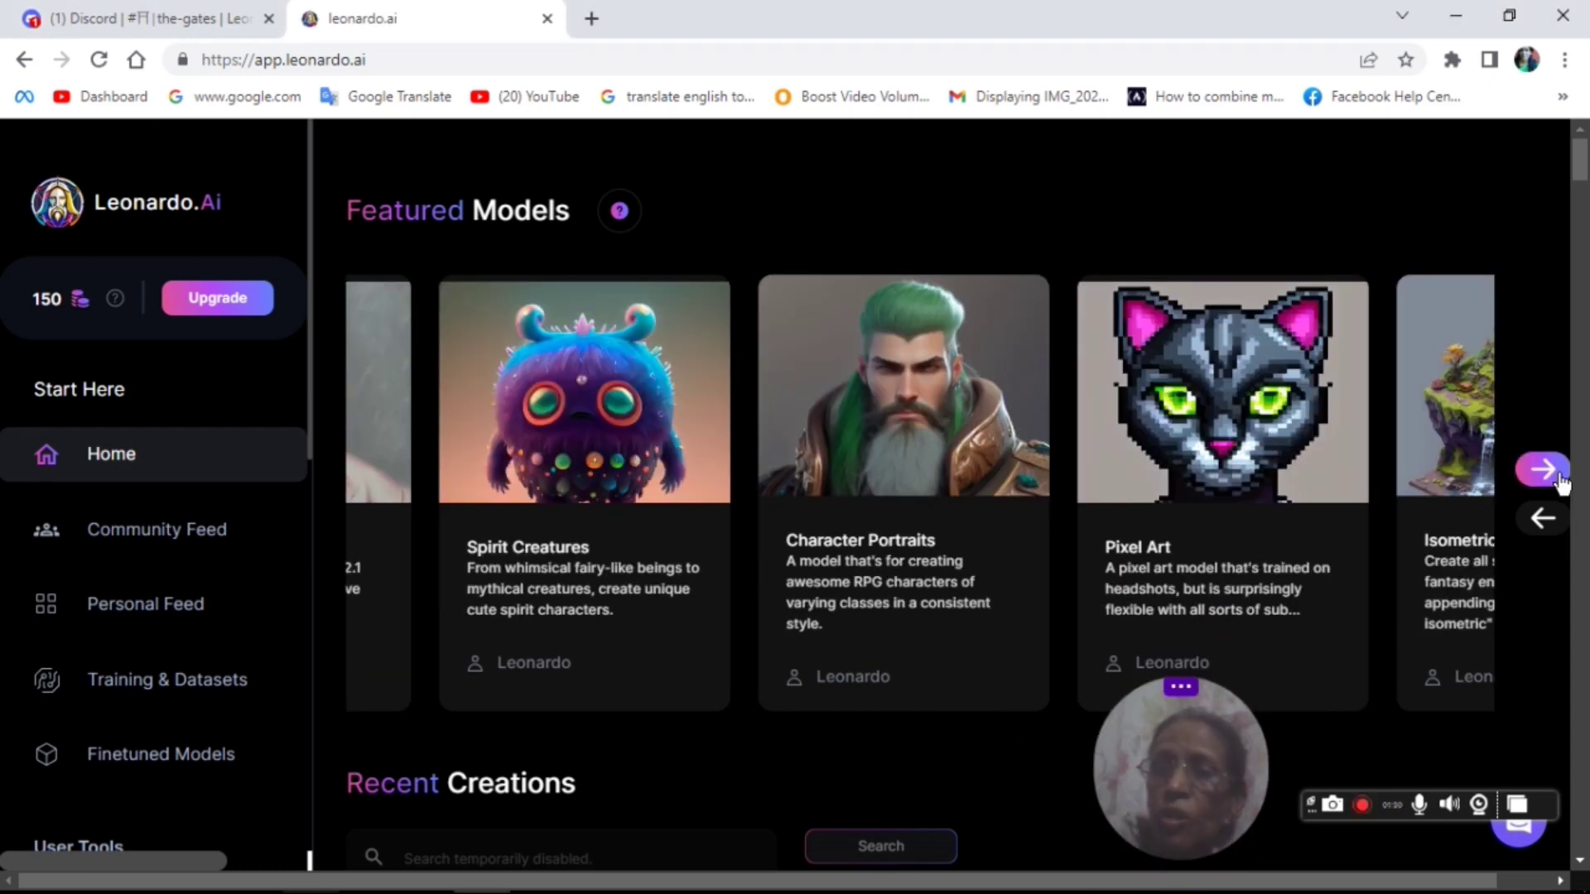
click(1558, 479)
click(1560, 480)
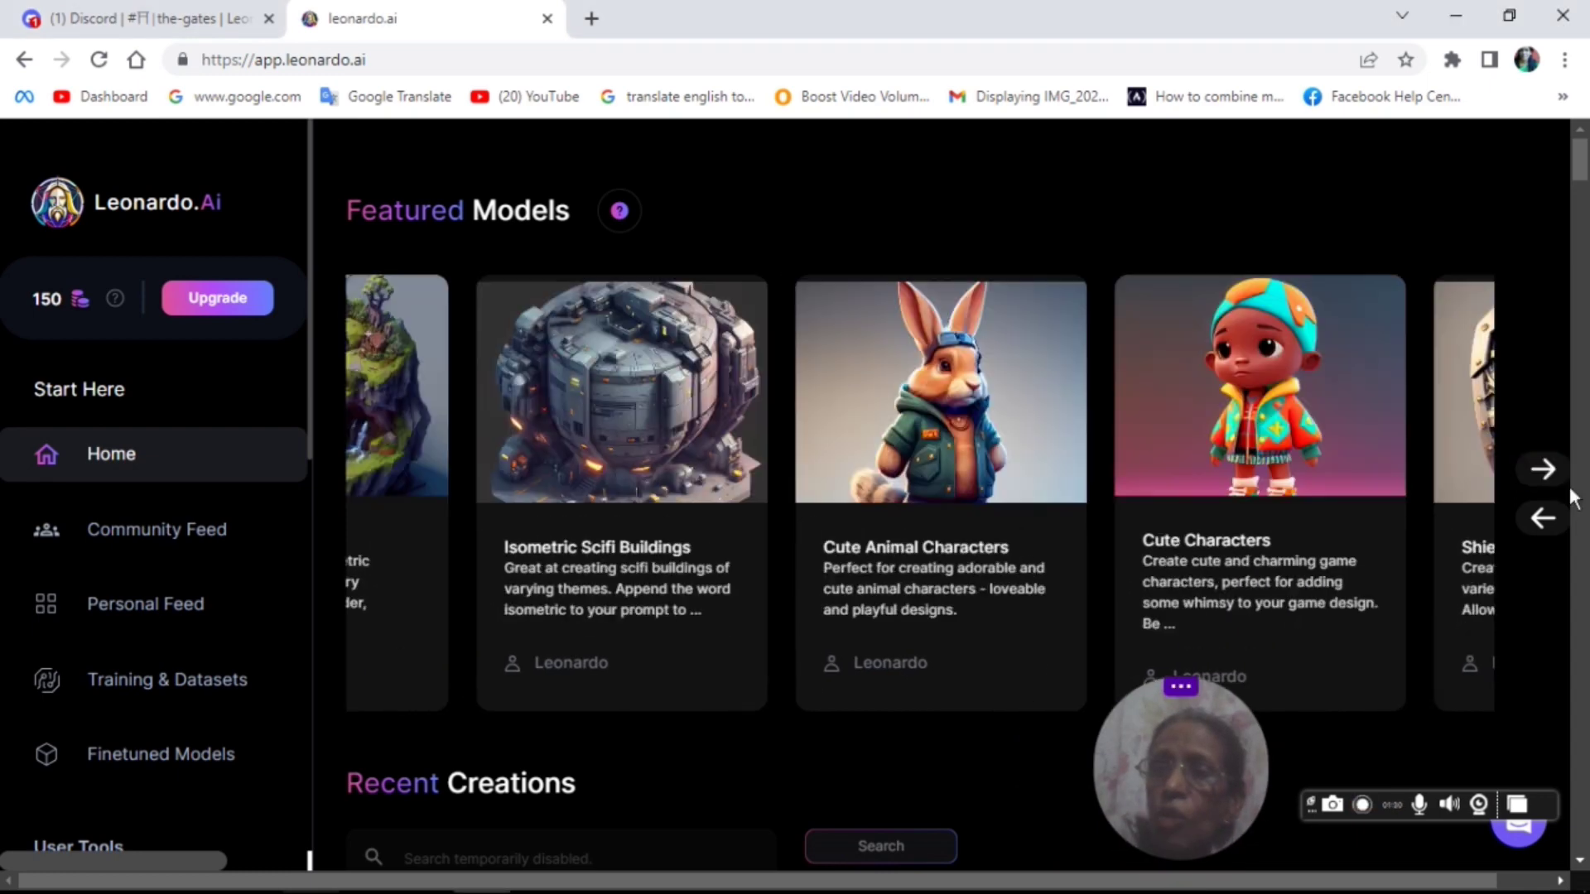
click(1539, 522)
click(1539, 522)
click(1539, 522)
click(1538, 522)
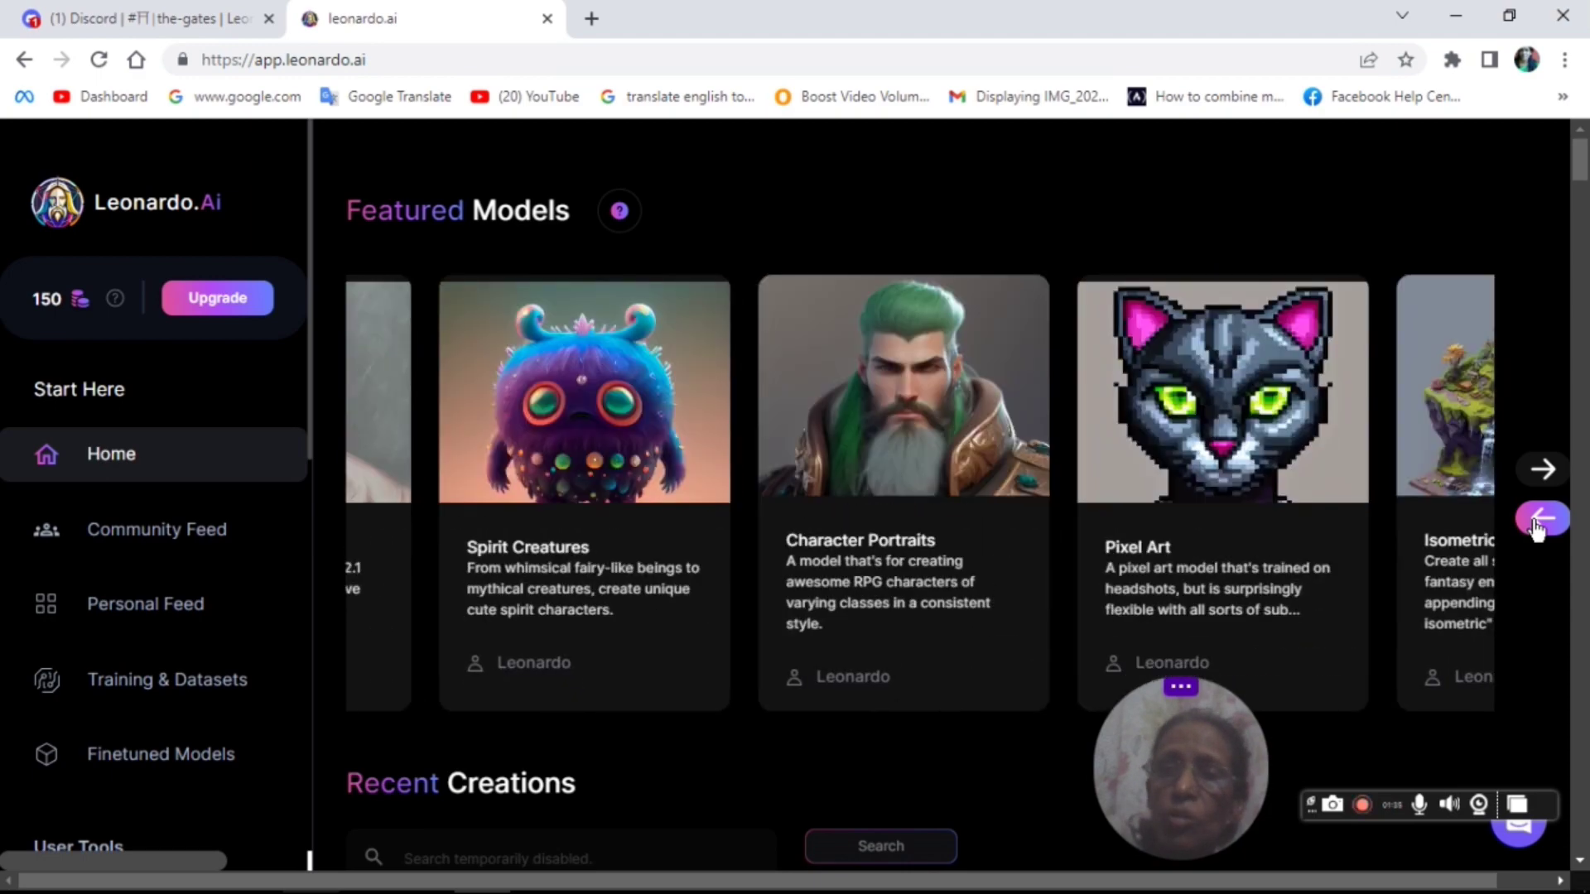
click(1538, 521)
click(1538, 521)
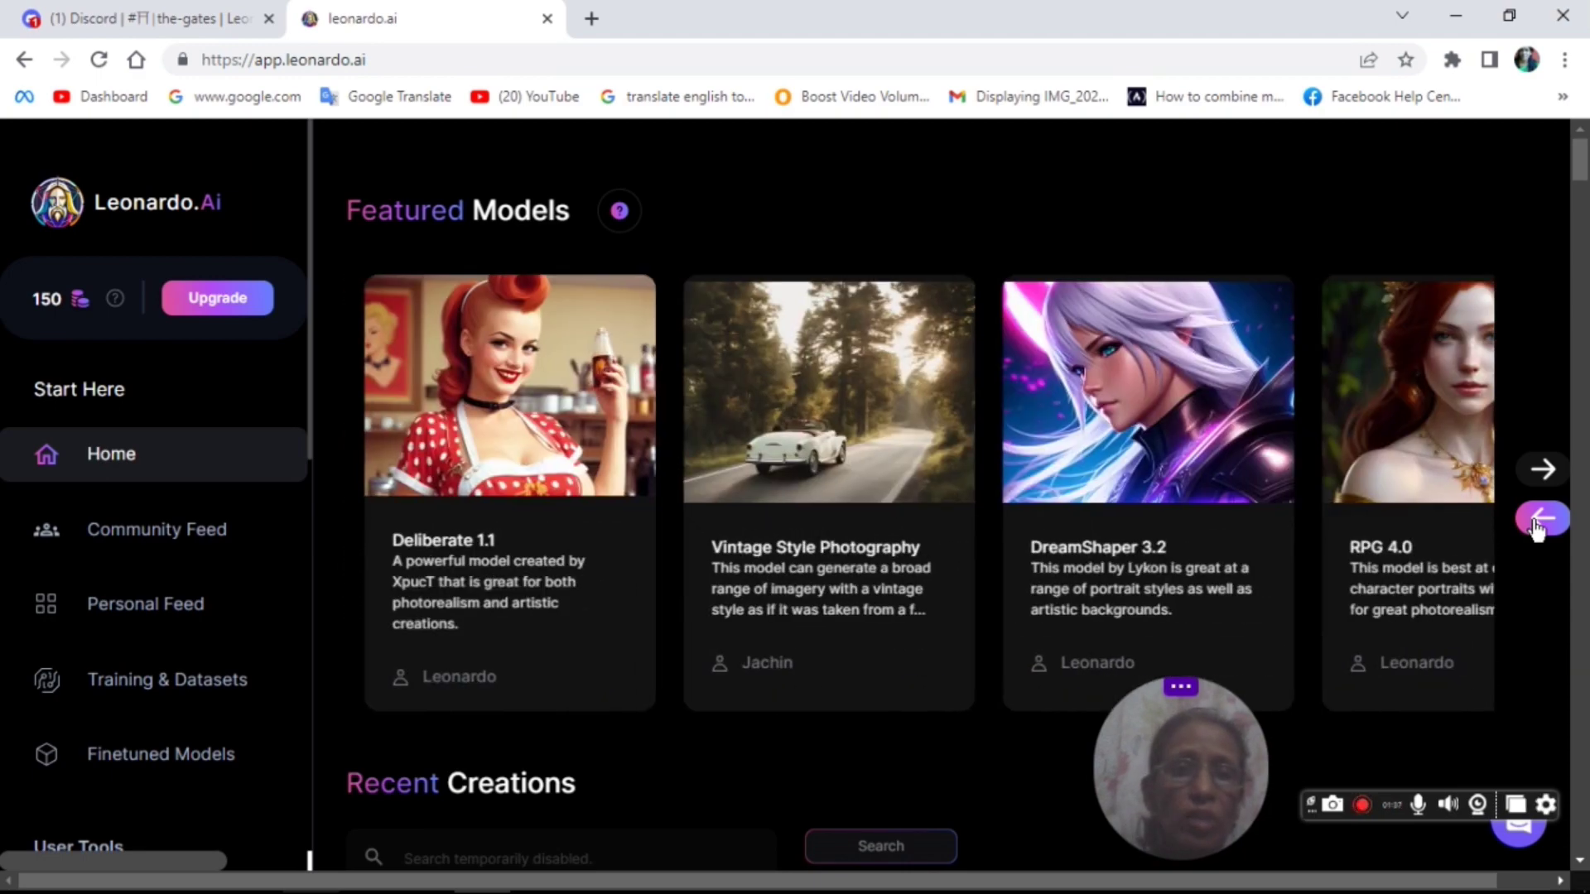
click(1538, 522)
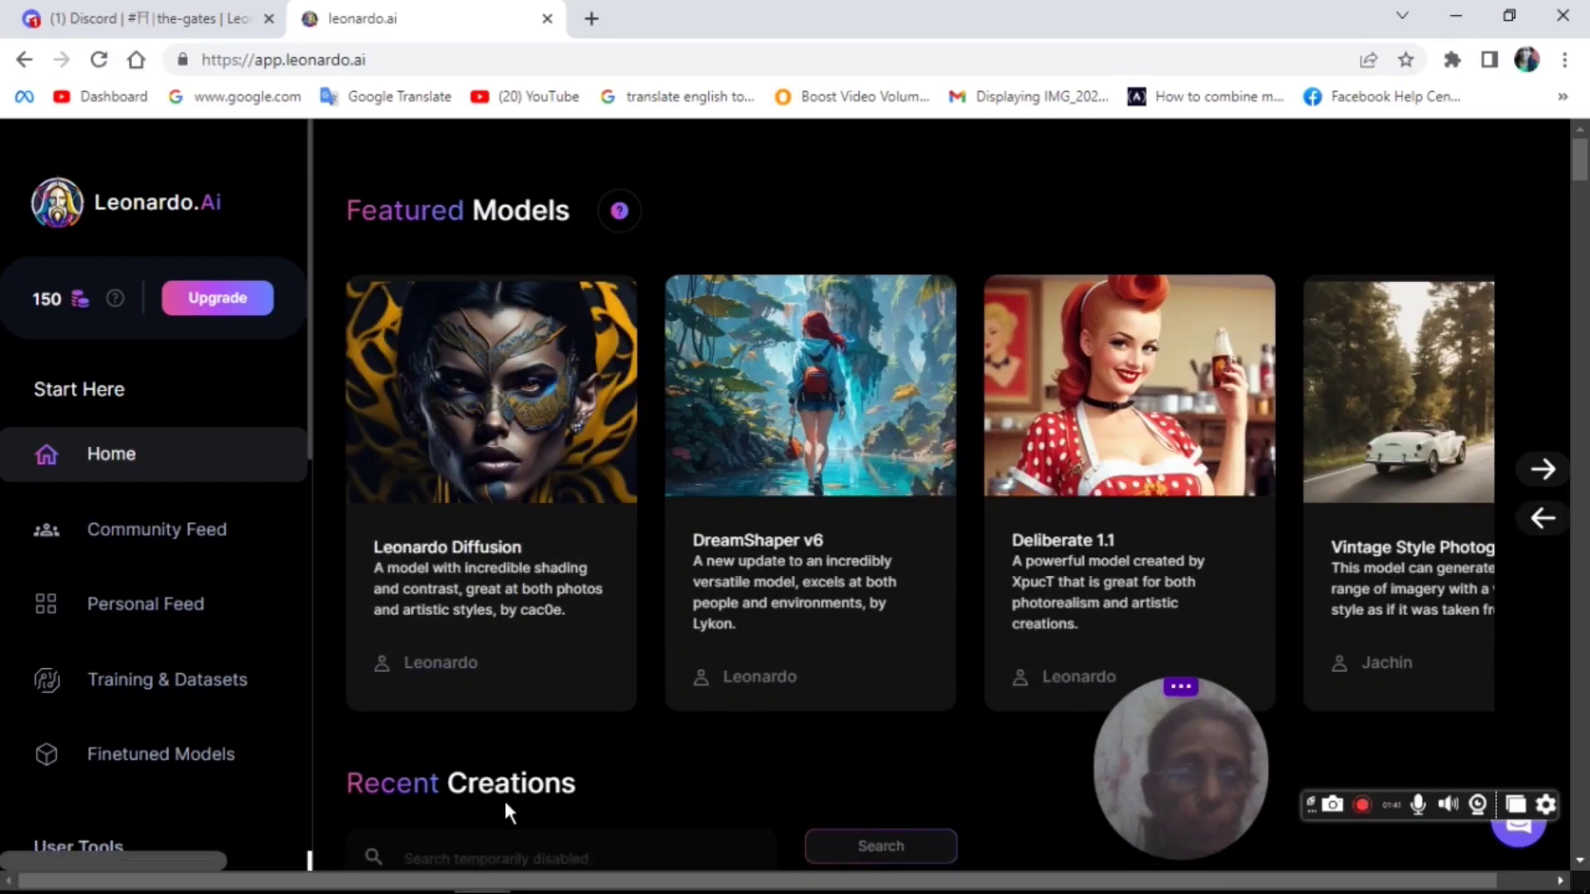
- Open the Community Feed and show its newest images
click(132, 526)
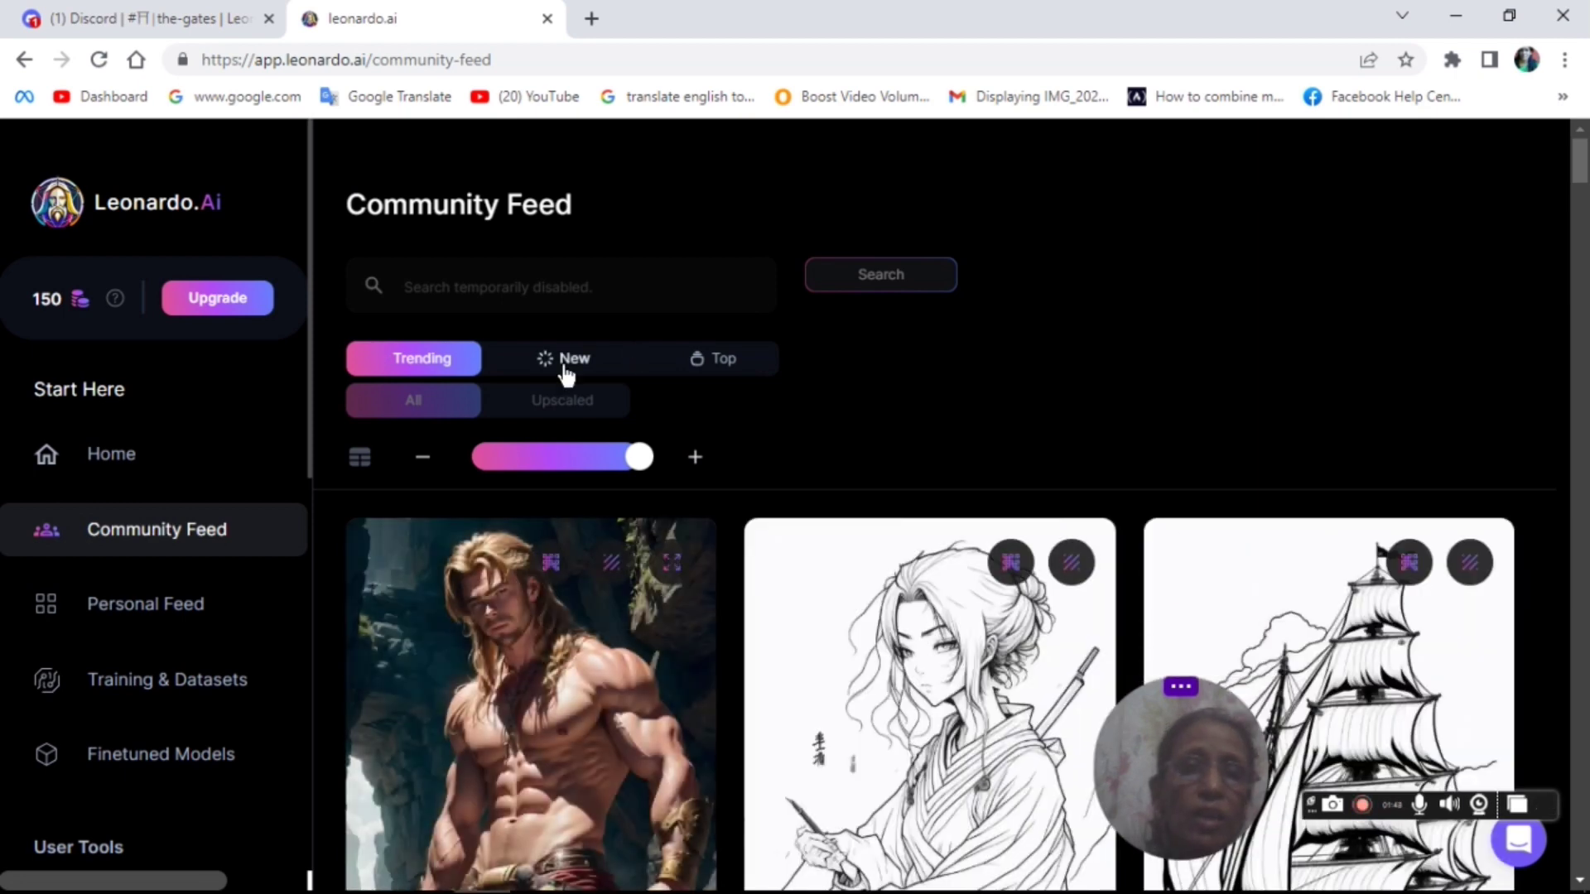
click(566, 369)
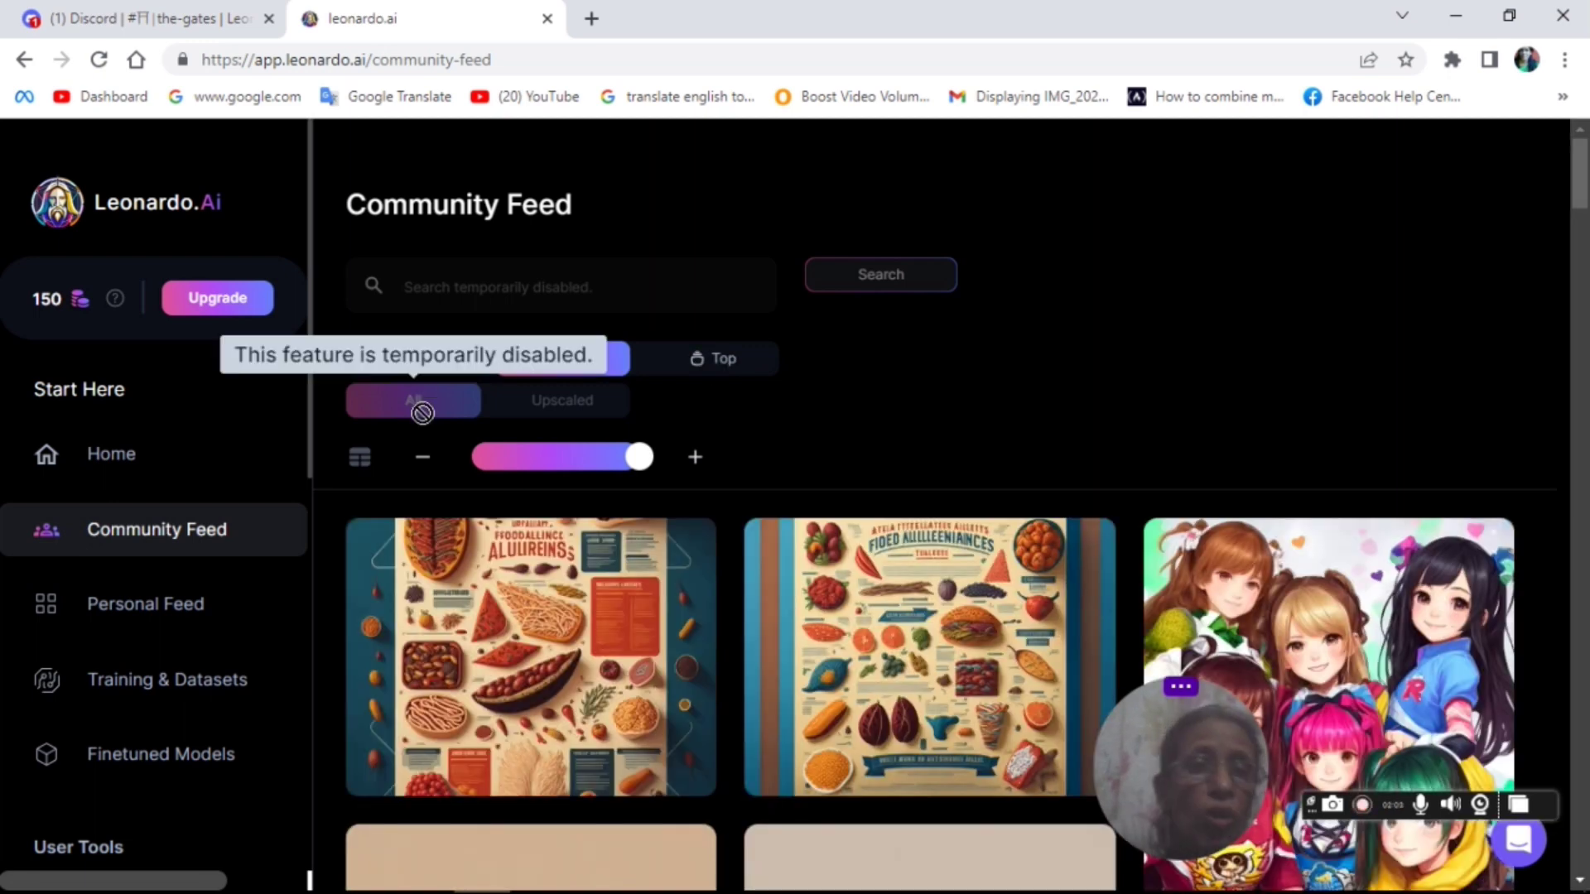
- Open the Personal Feed and look through all of your generated images, returning to the start of the gallery
click(128, 611)
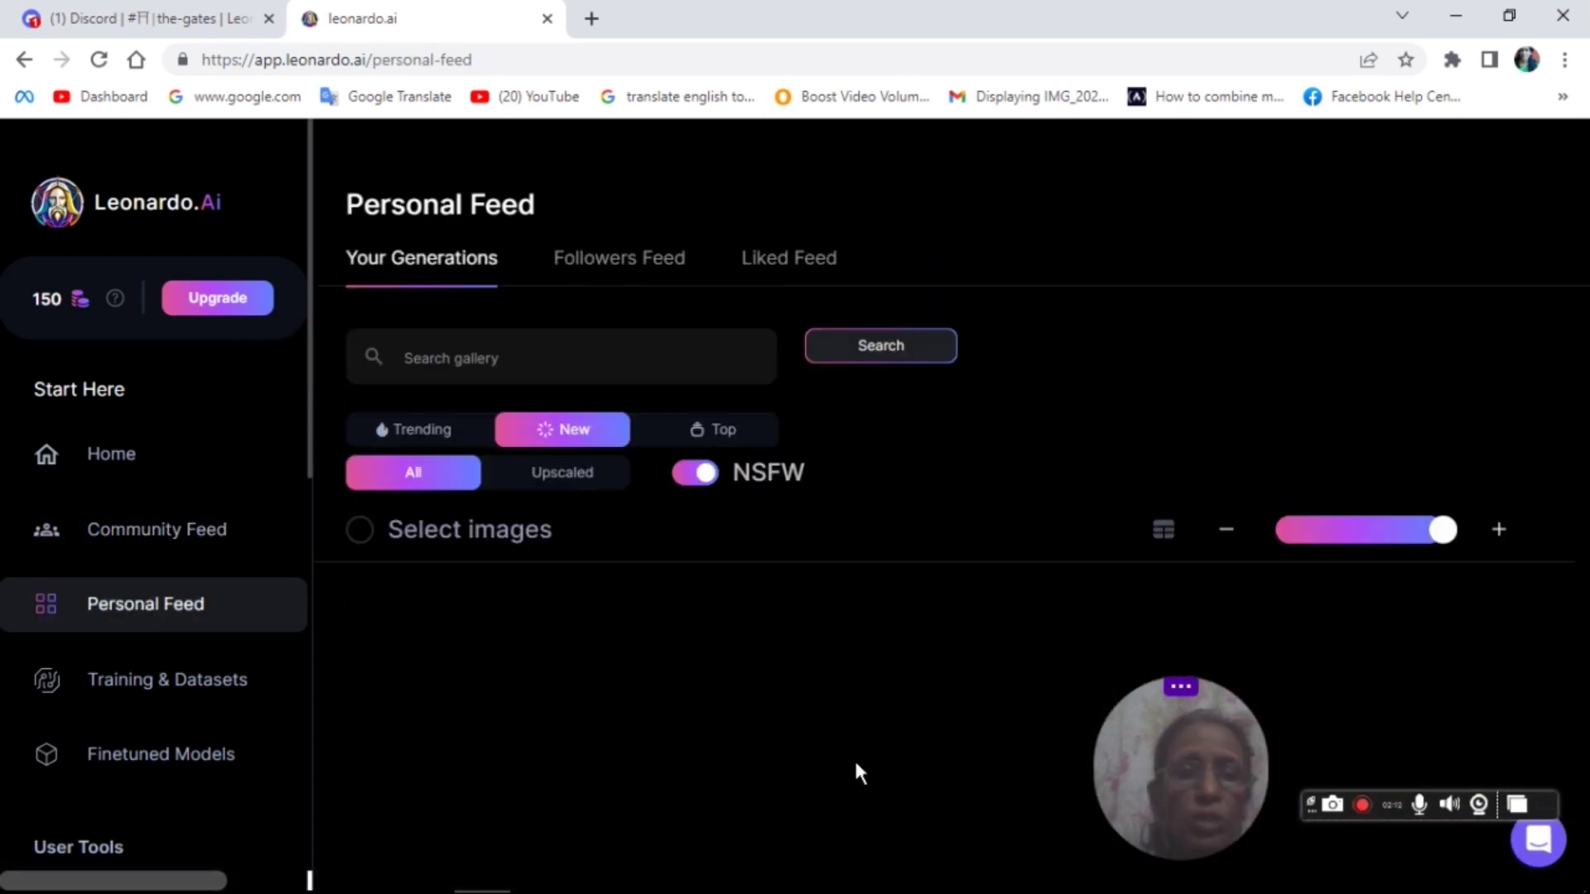
scroll(1581, 671, down, 2)
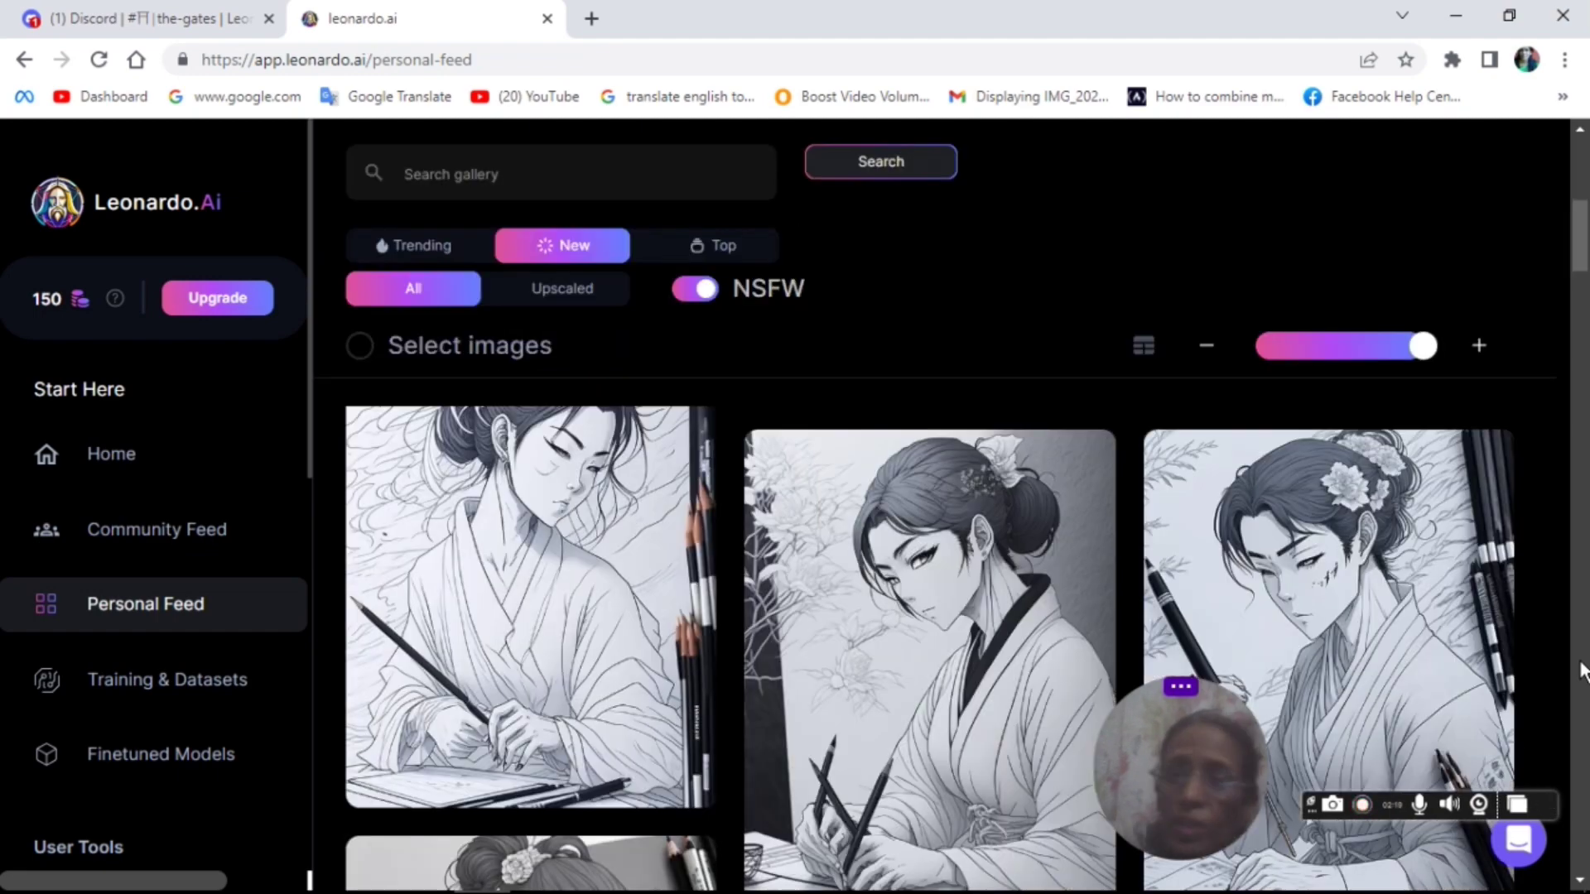
scroll(1581, 671, down, 2)
scroll(1581, 671, down, 2)
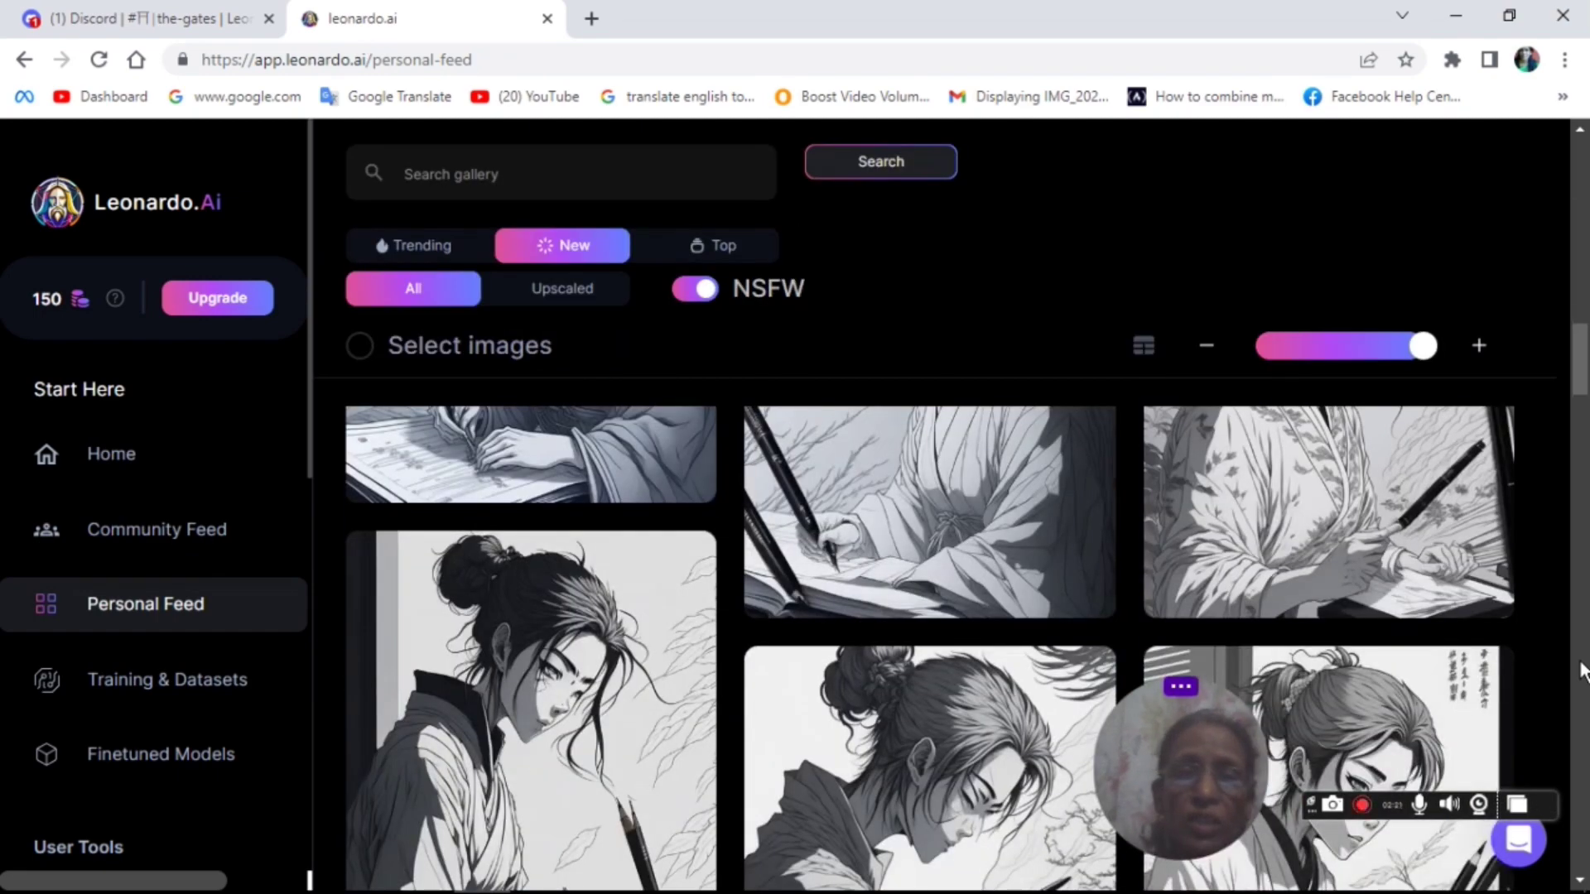
scroll(1581, 671, down, 2)
scroll(1581, 671, down, 2)
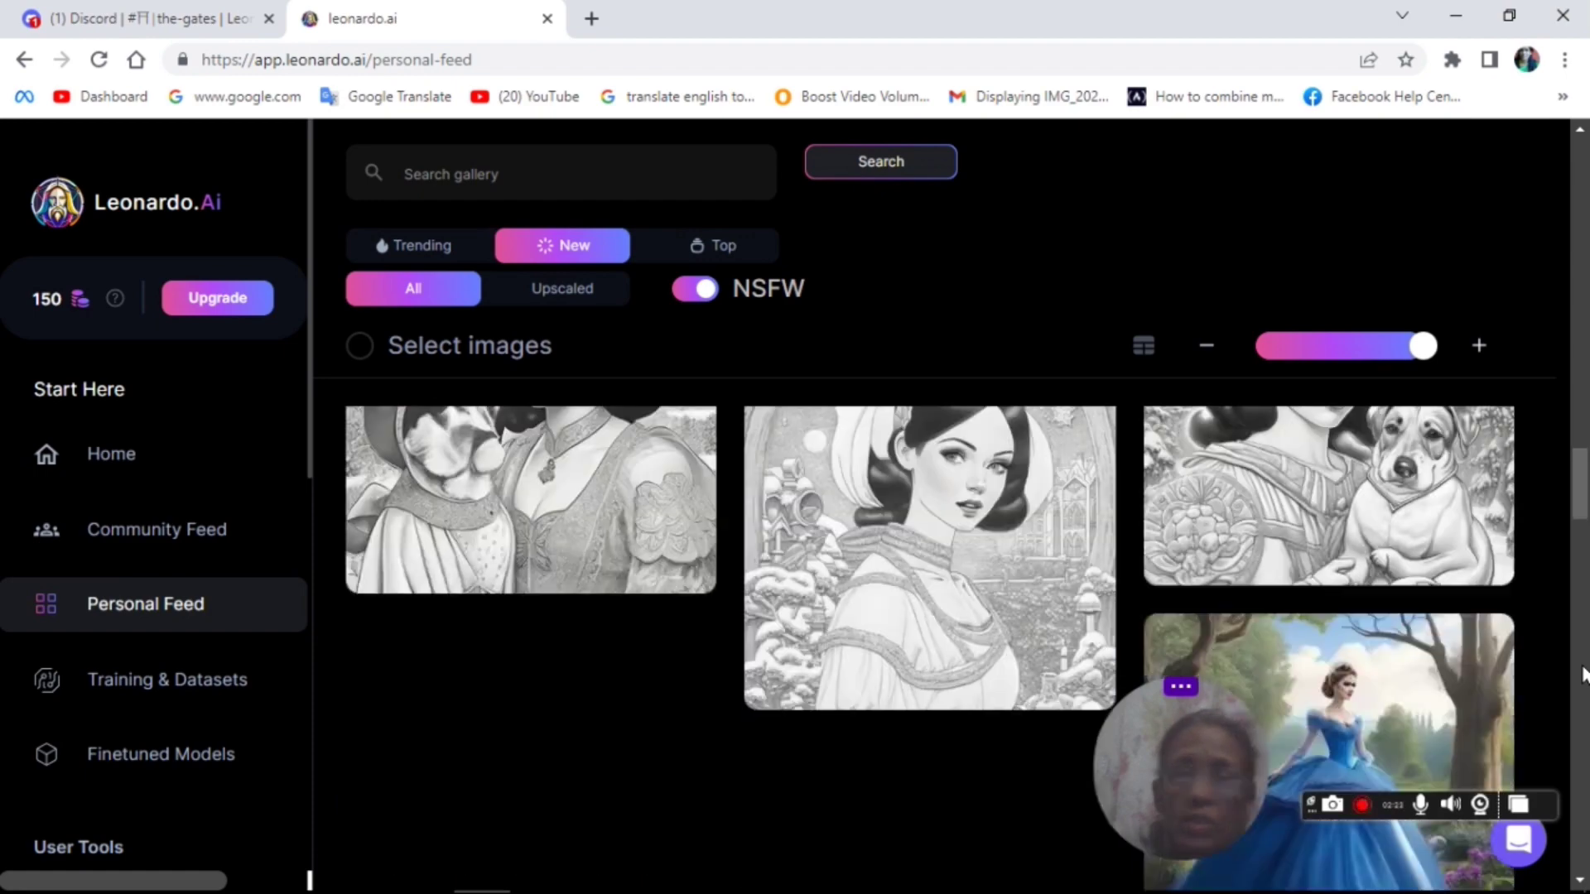
scroll(1581, 675, down, 4)
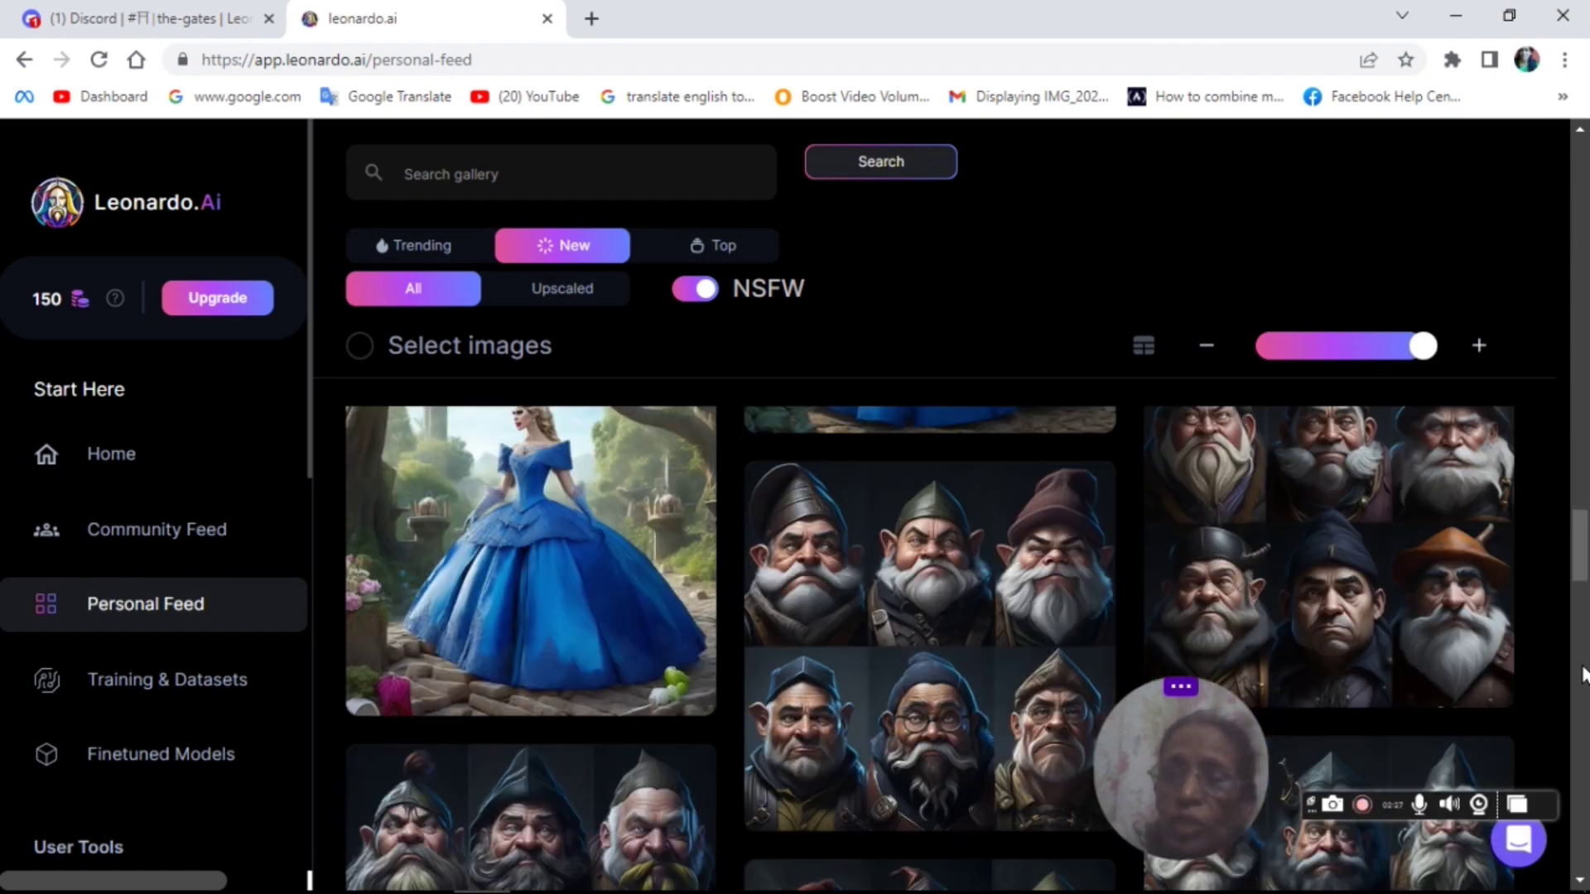
scroll(1583, 675, down, 5)
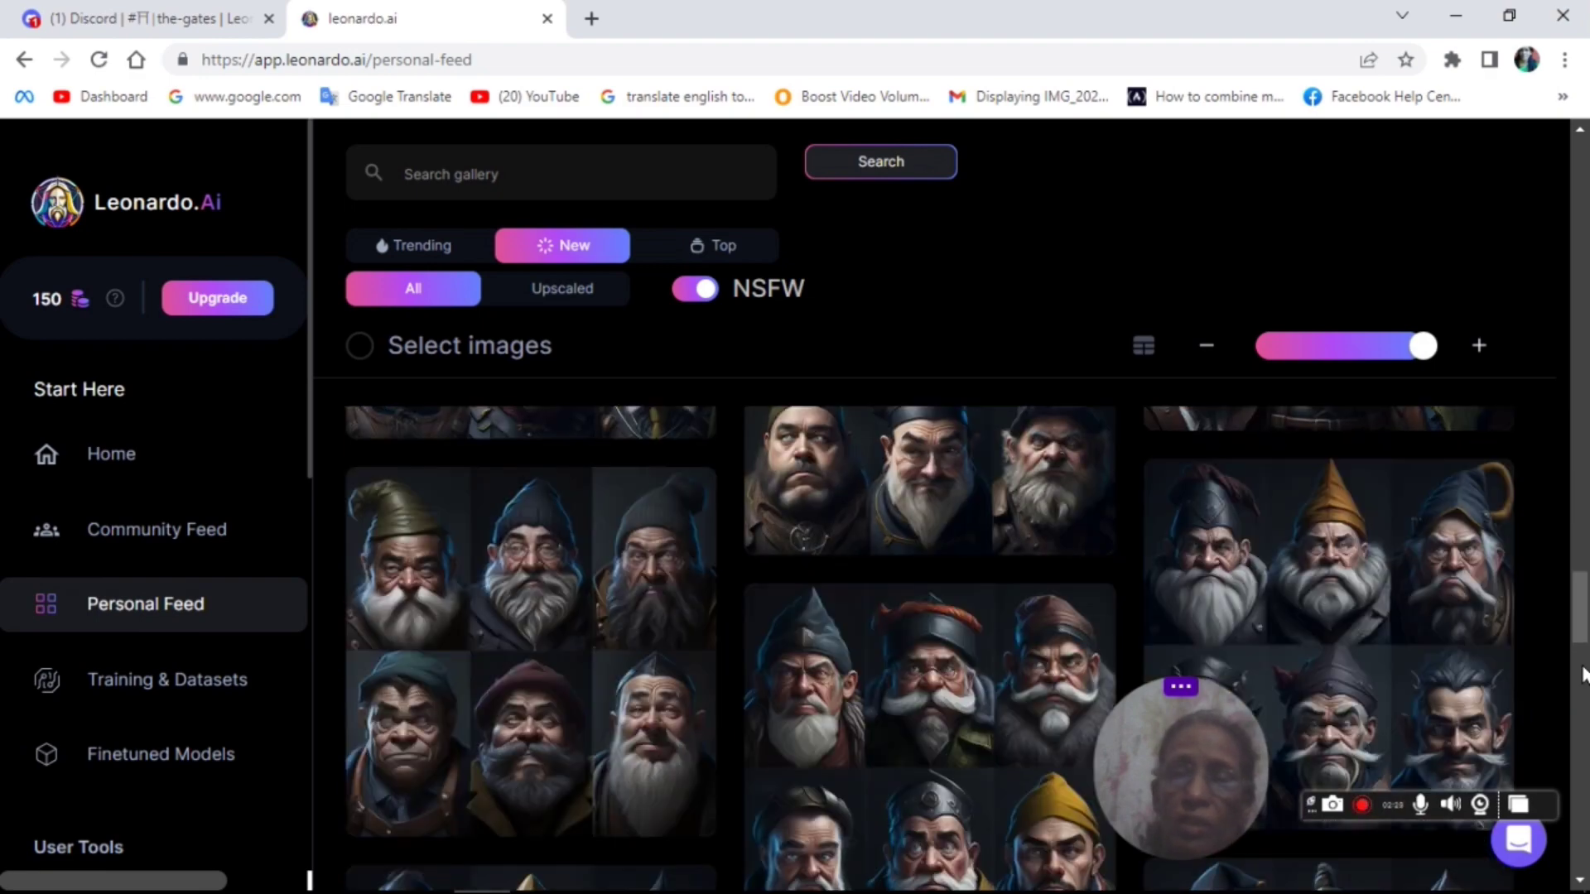
scroll(1583, 675, down, 10)
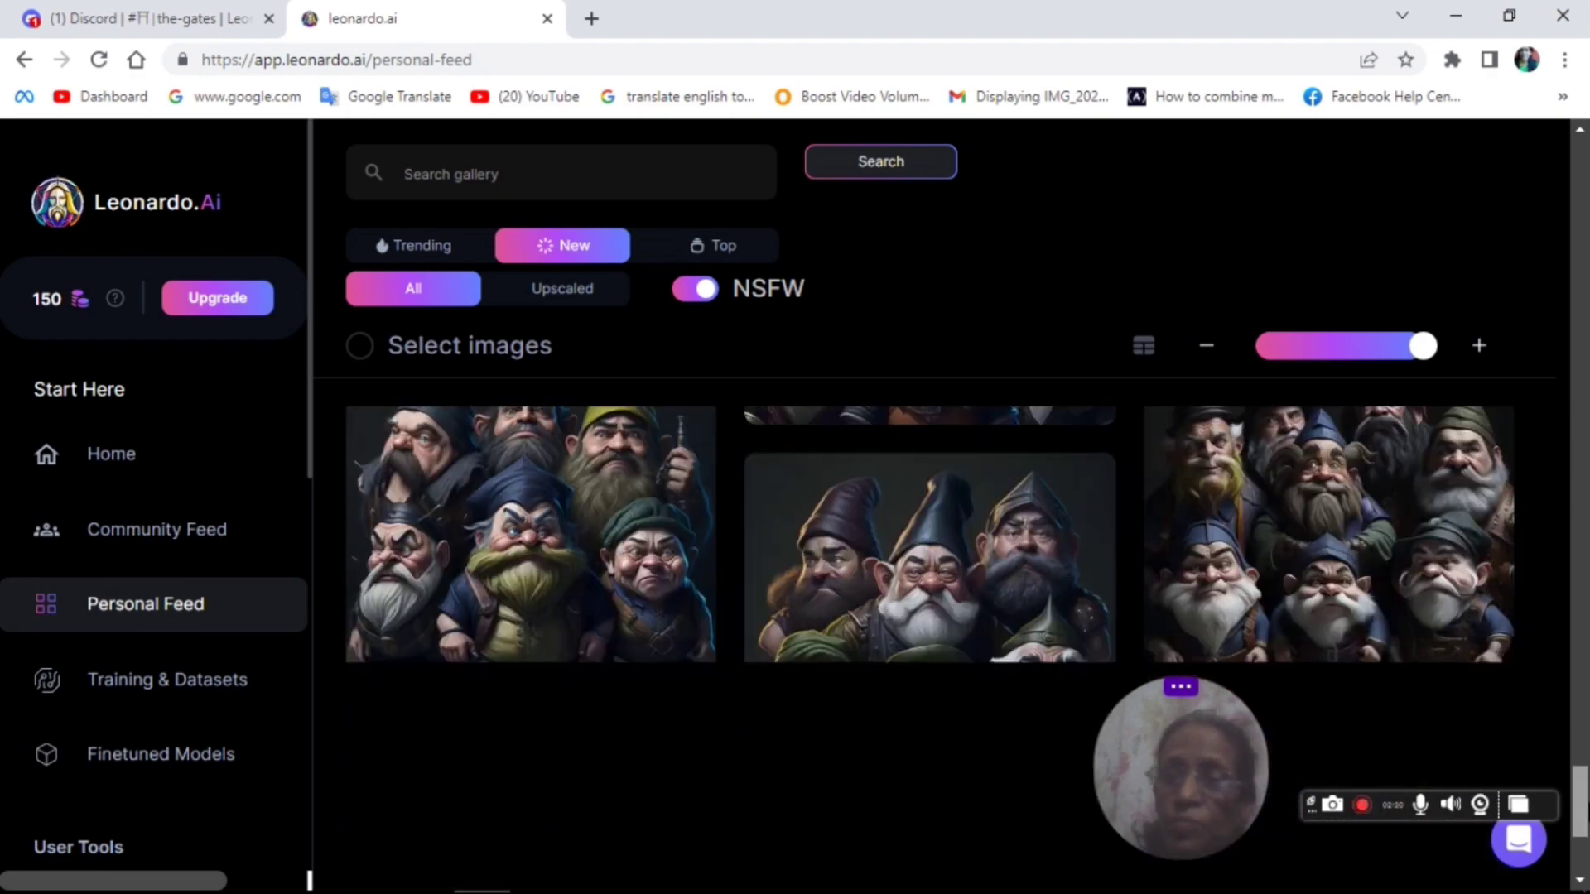
drag(1580, 770, 1581, 198)
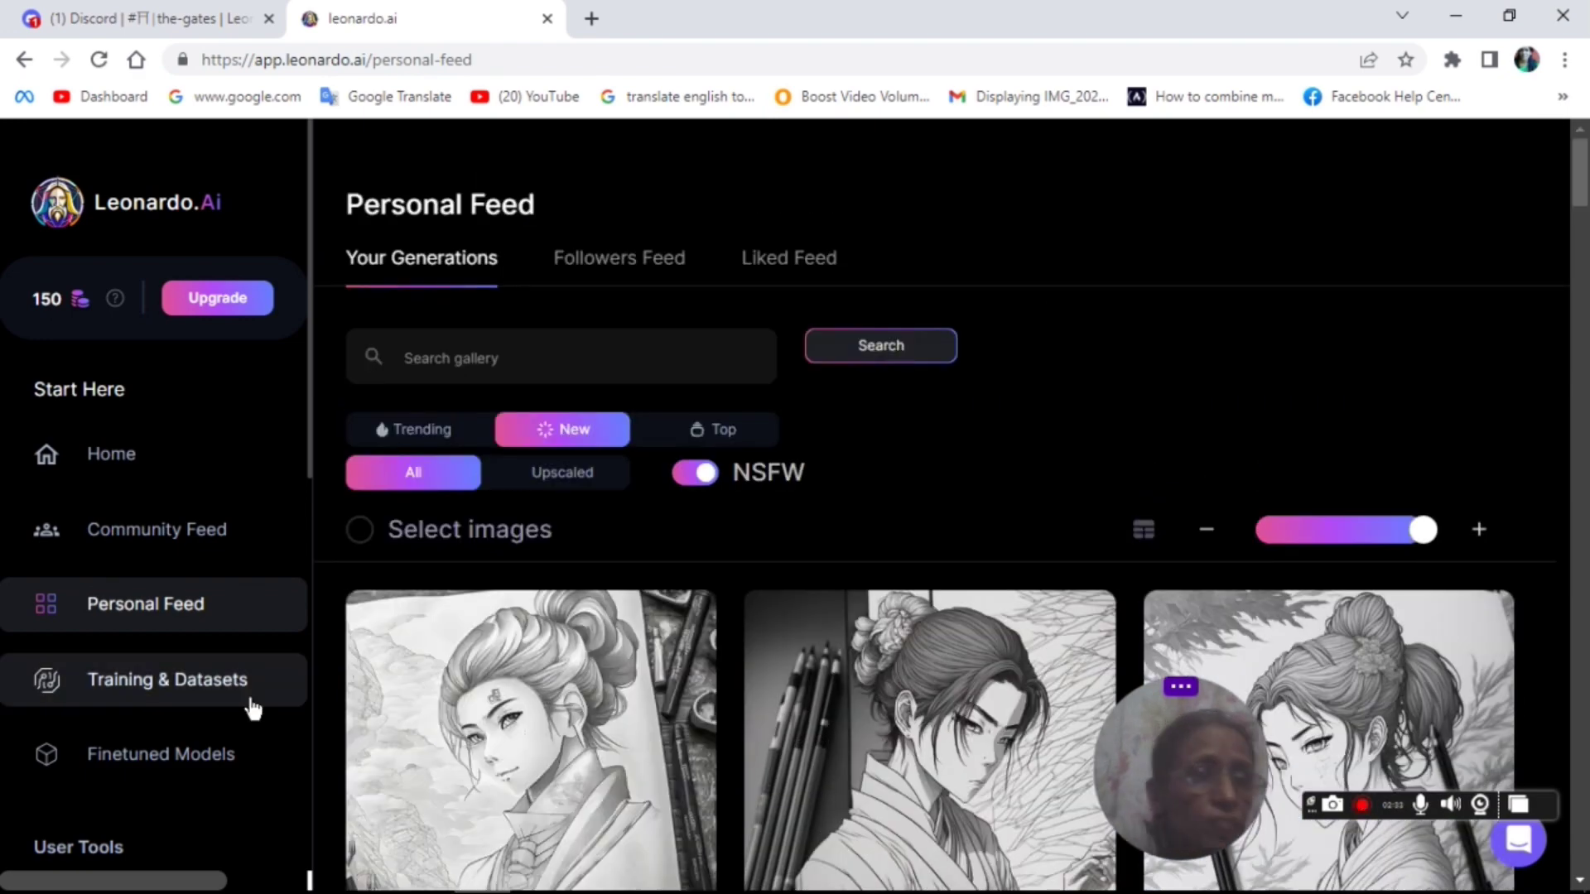
- View the Training & Datasets page and look through the platform models under Finetuned Models
click(187, 677)
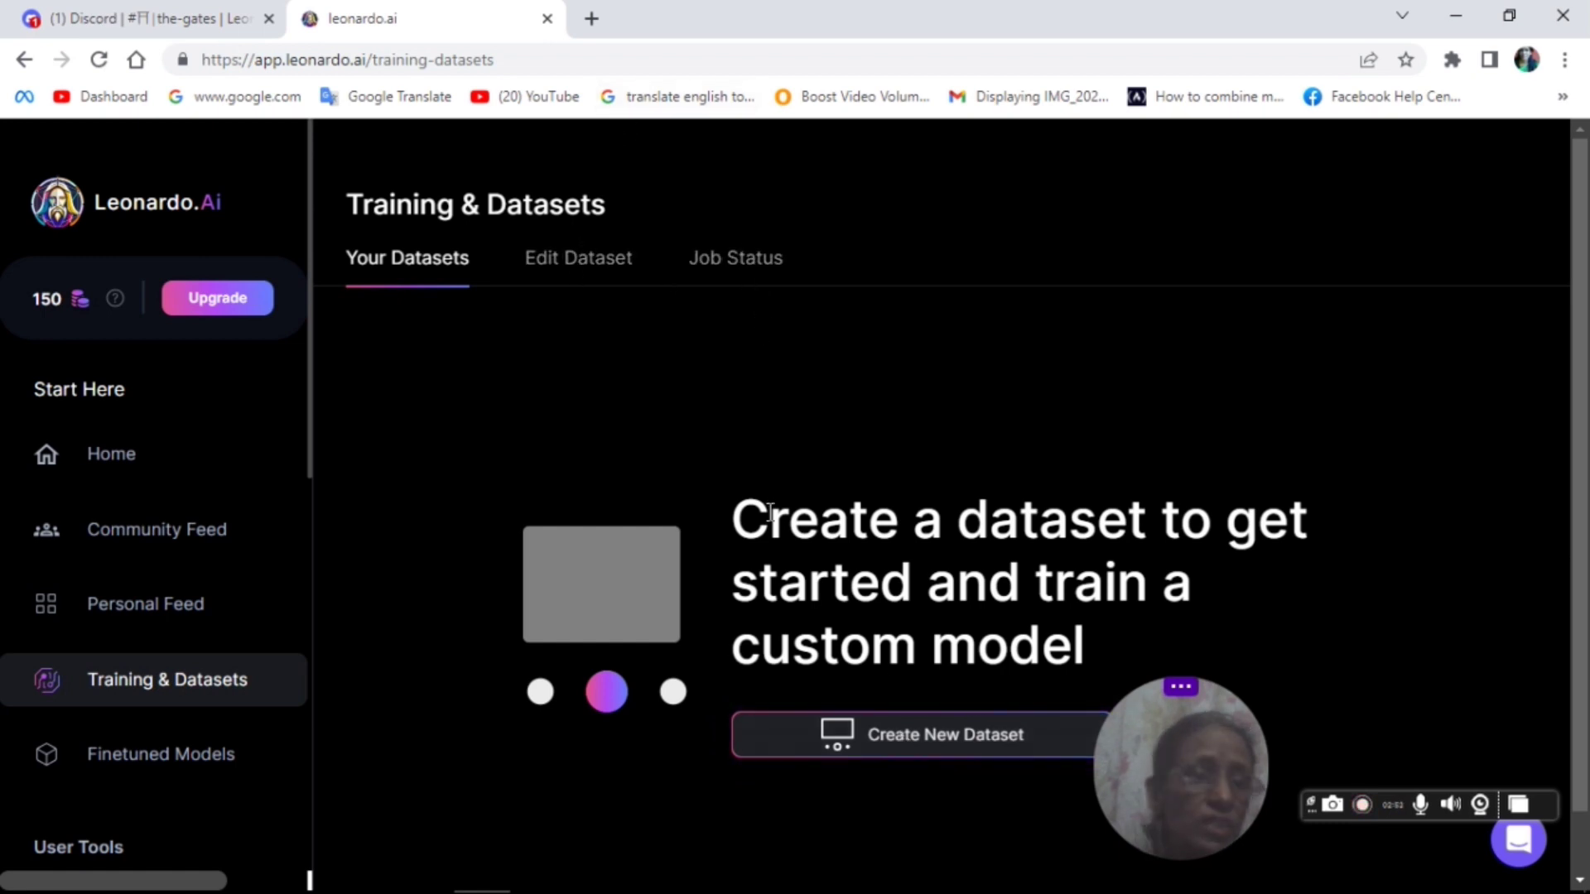
click(135, 752)
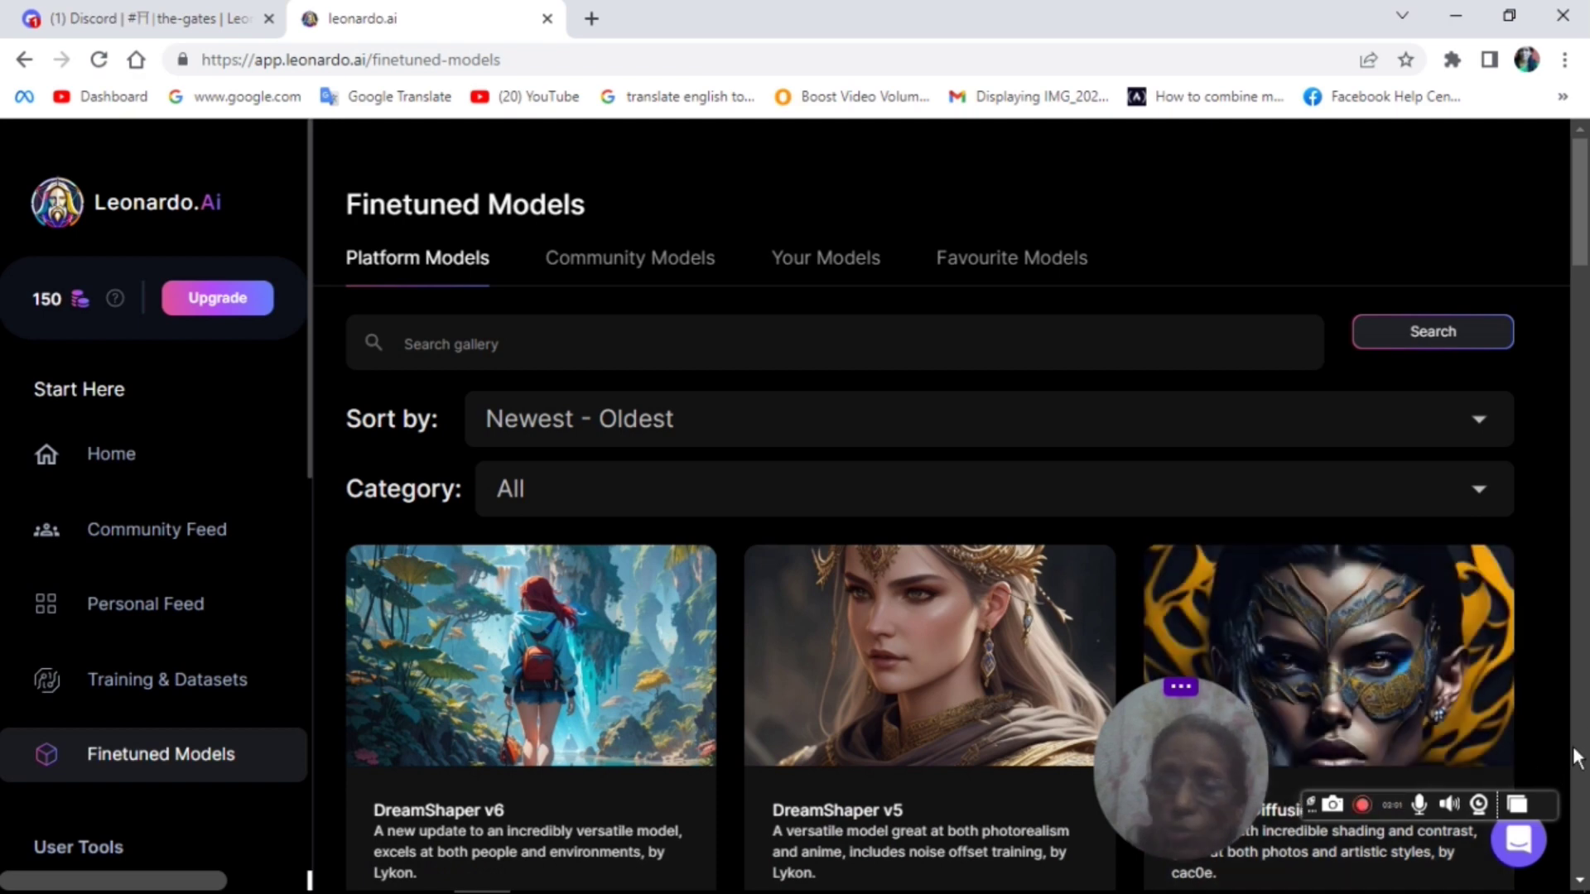
scroll(1581, 754, down, 5)
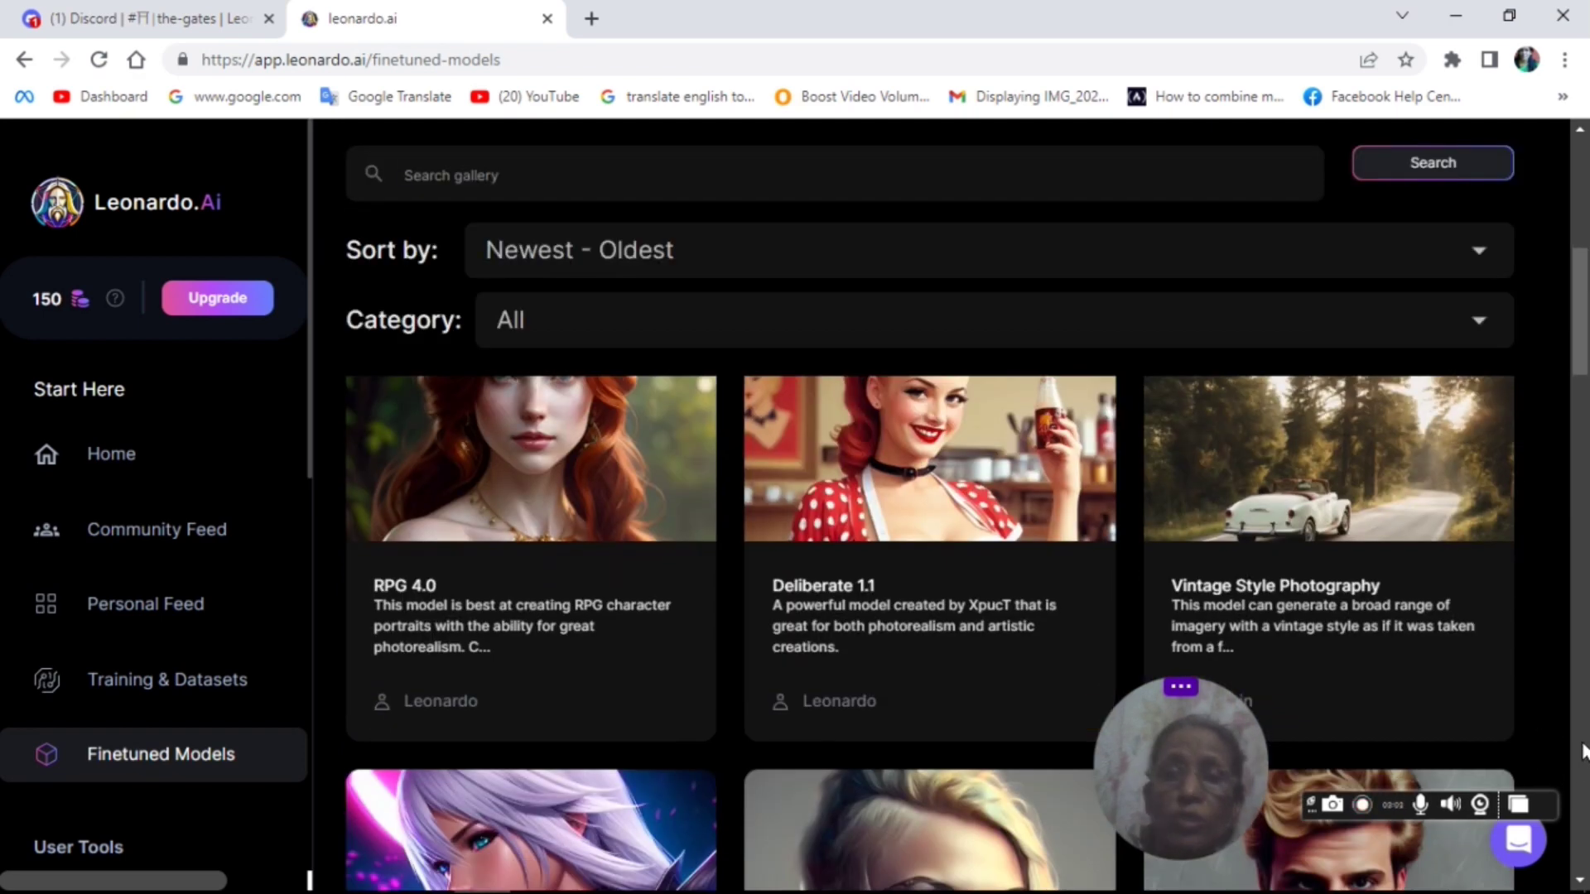
scroll(1581, 751, down, 10)
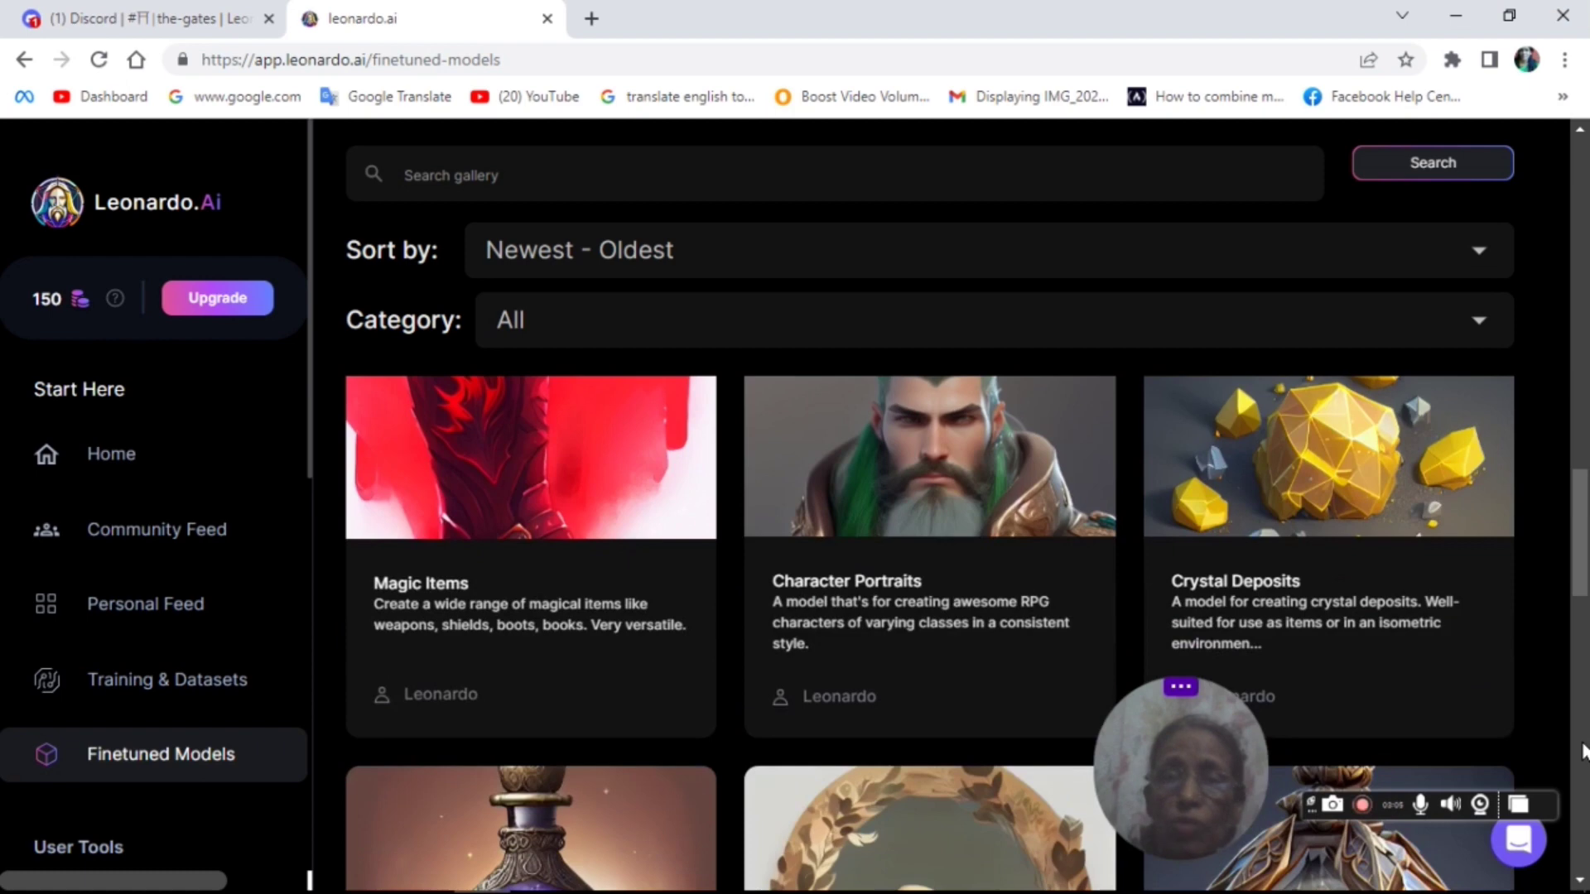
scroll(1581, 751, down, 10)
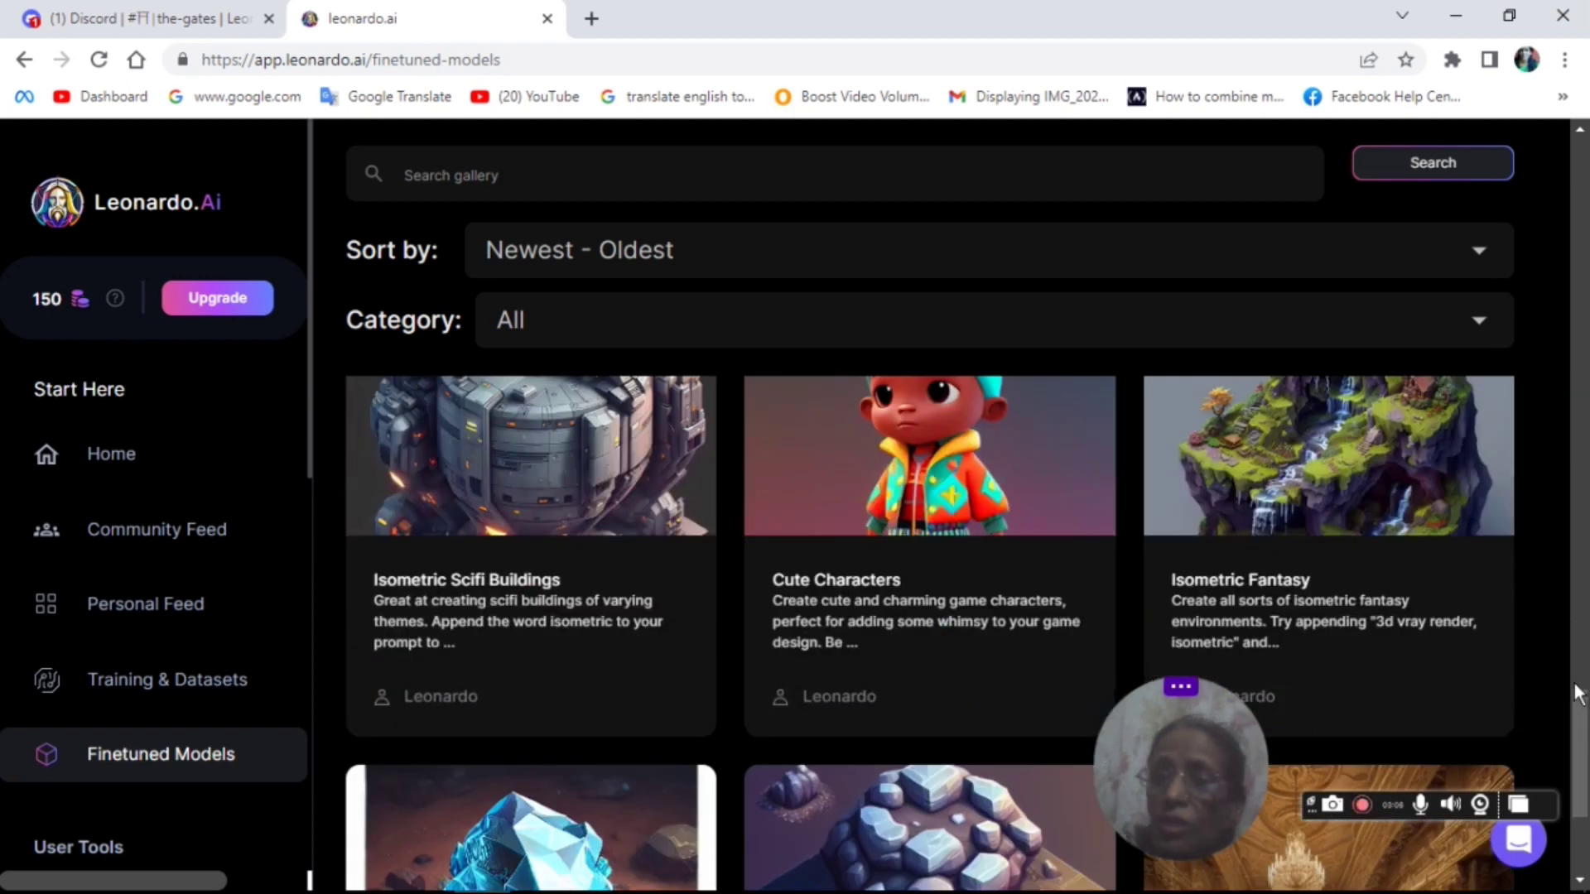
scroll(1581, 751, down, 5)
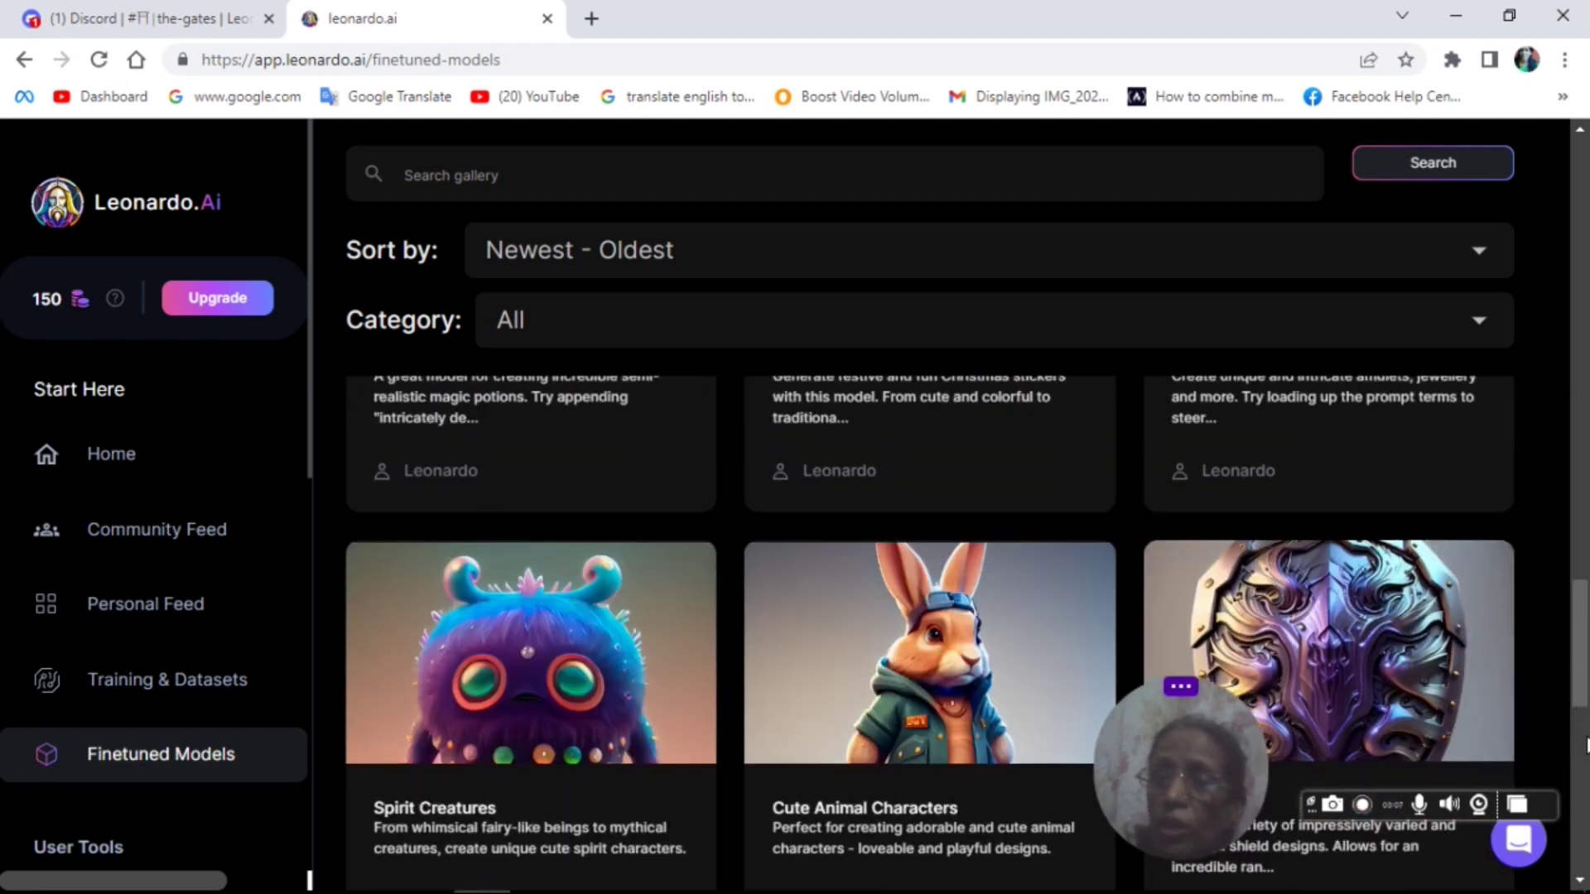
right_click(1585, 376)
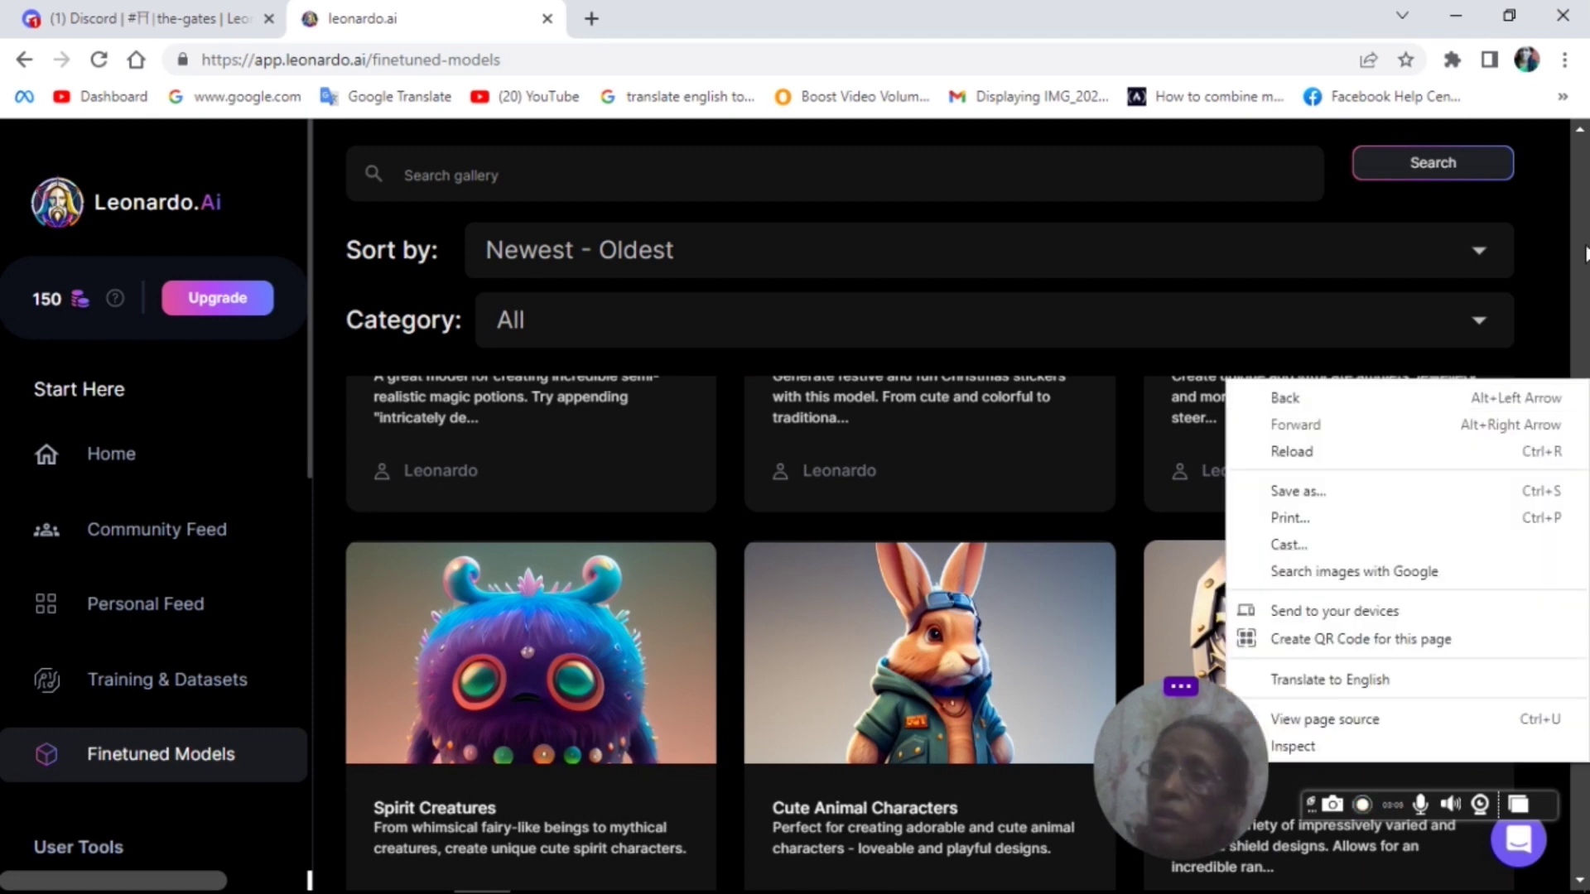
click(1585, 253)
click(1584, 251)
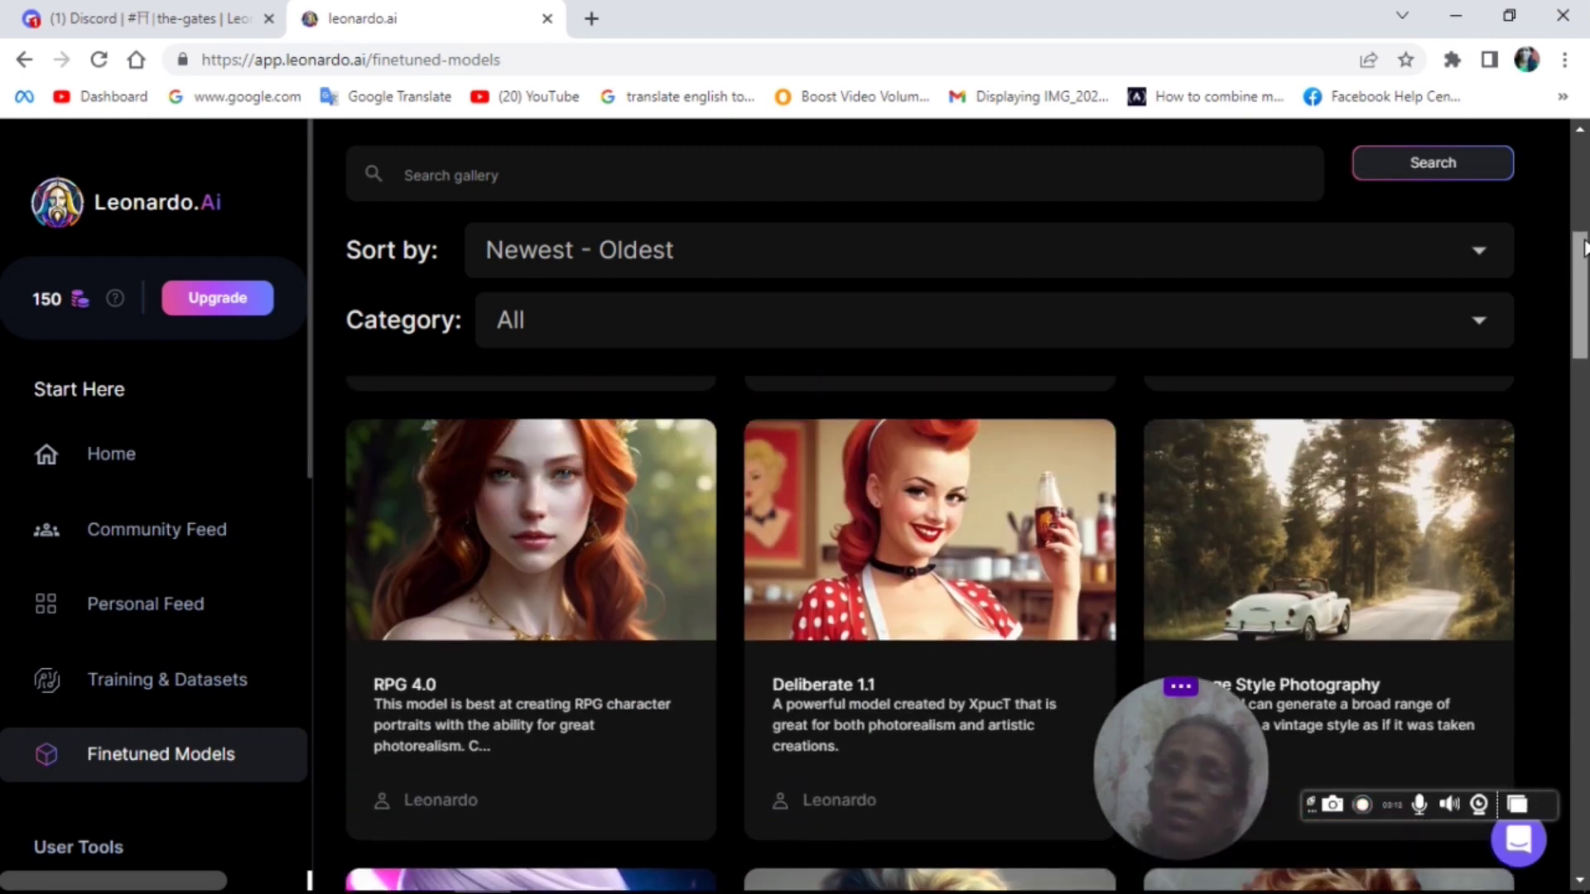
drag(1585, 249, 1587, 66)
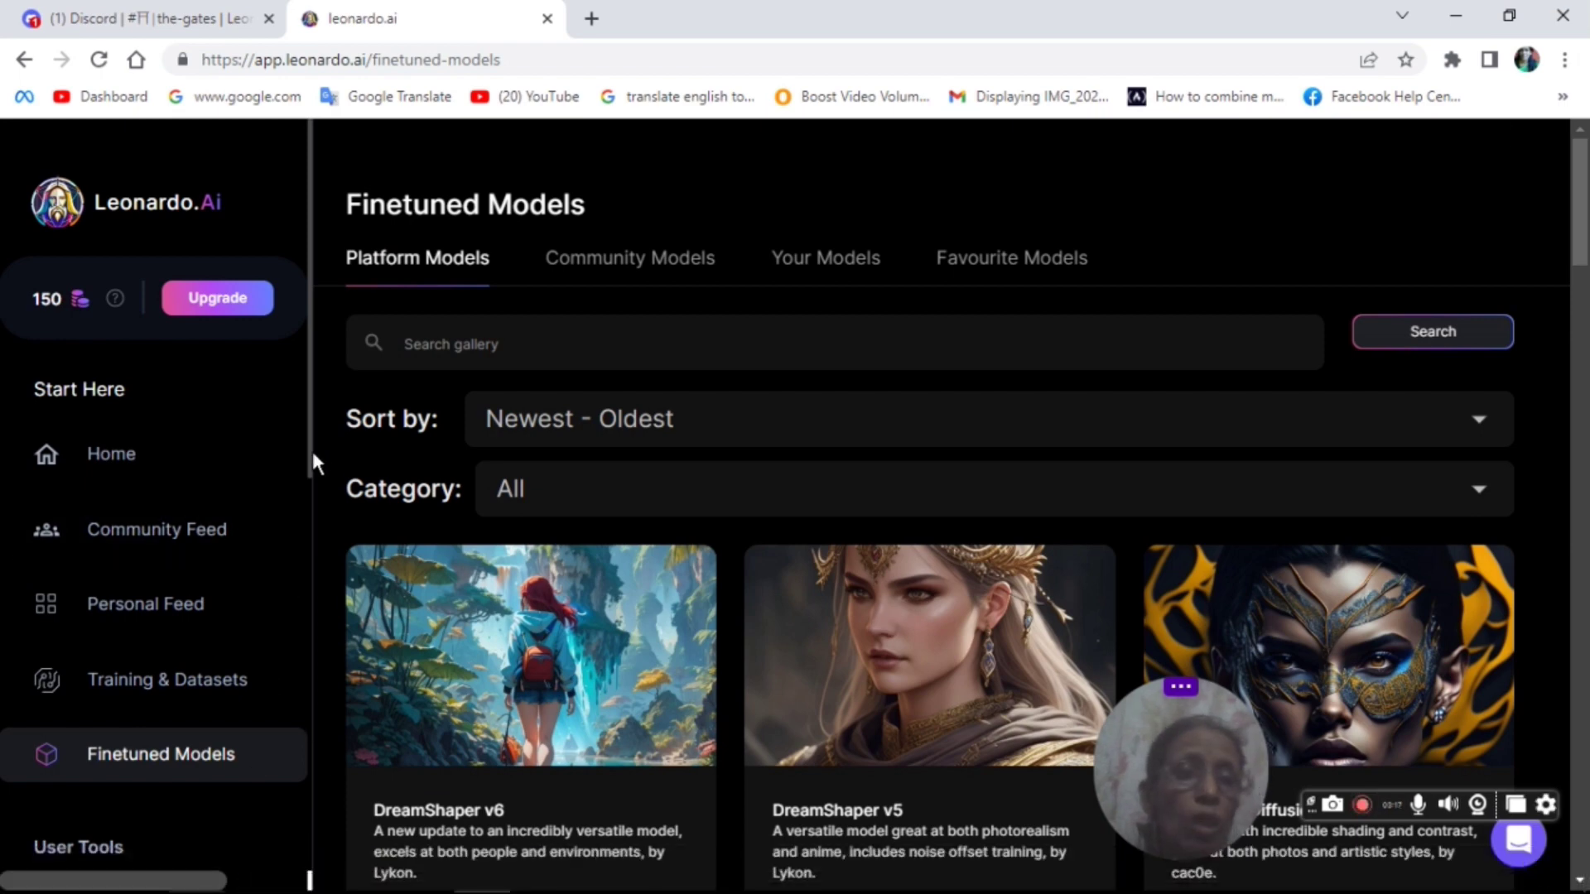
- Open the AI Image Generation tool from the User Tools
drag(308, 476, 310, 563)
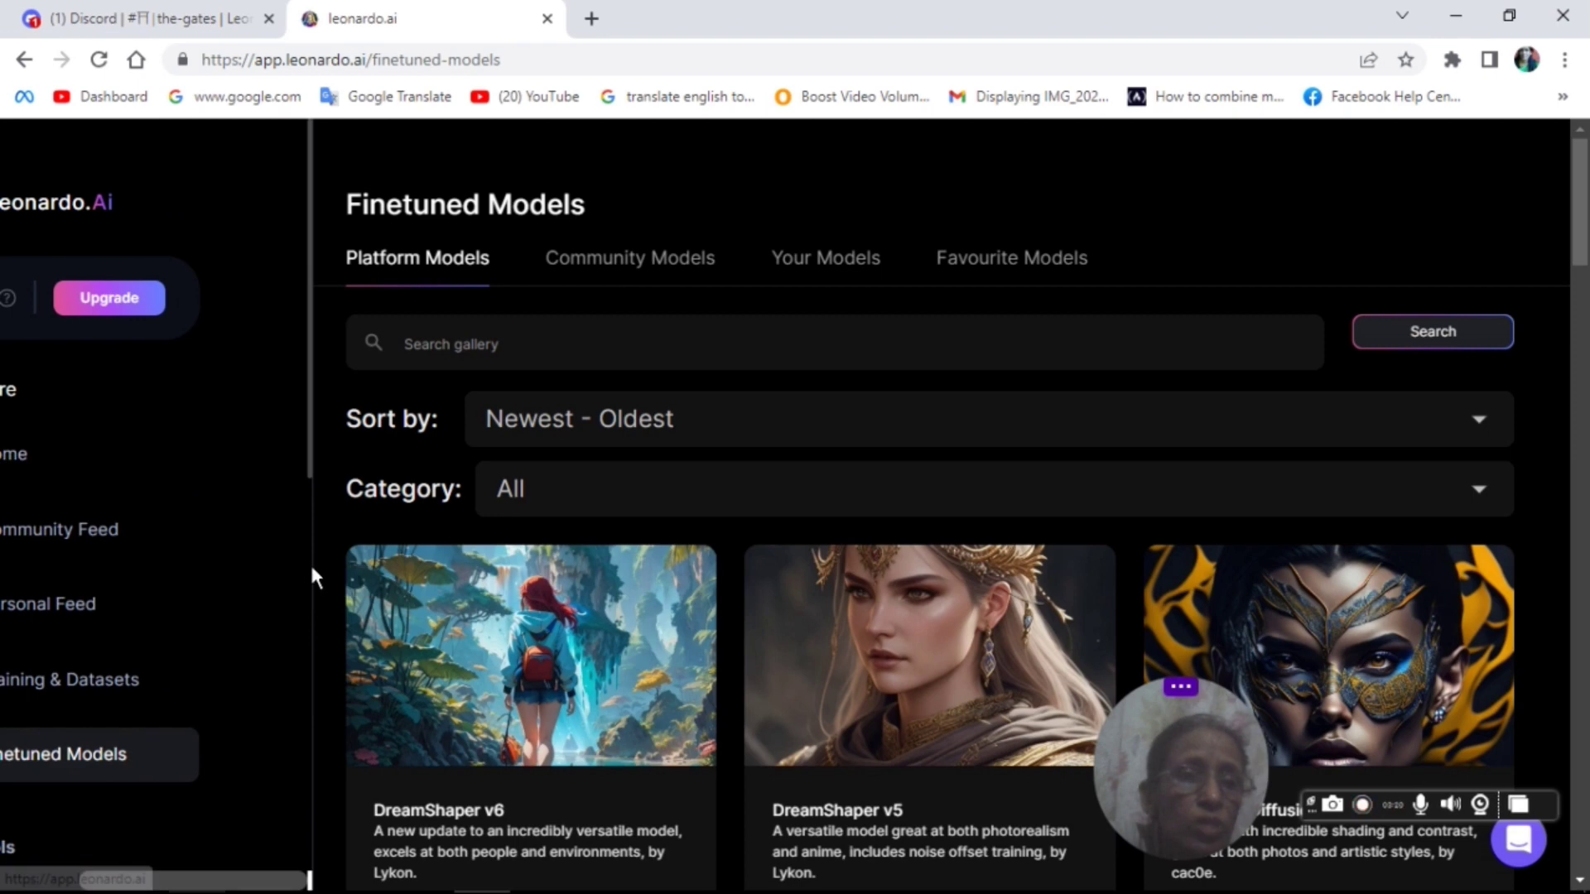
click(309, 558)
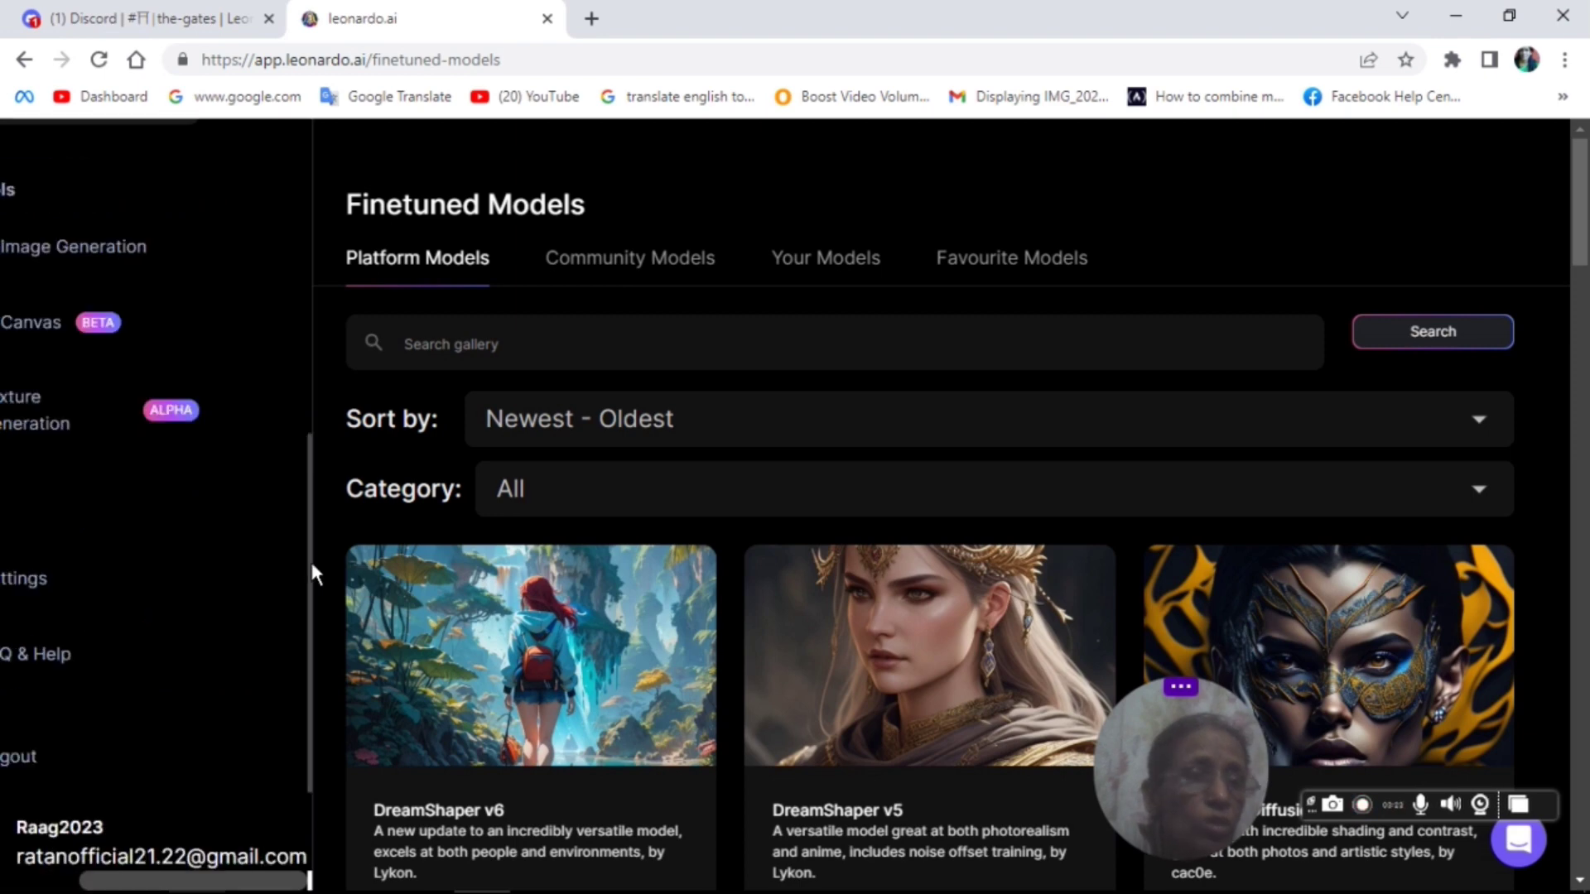
click(46, 881)
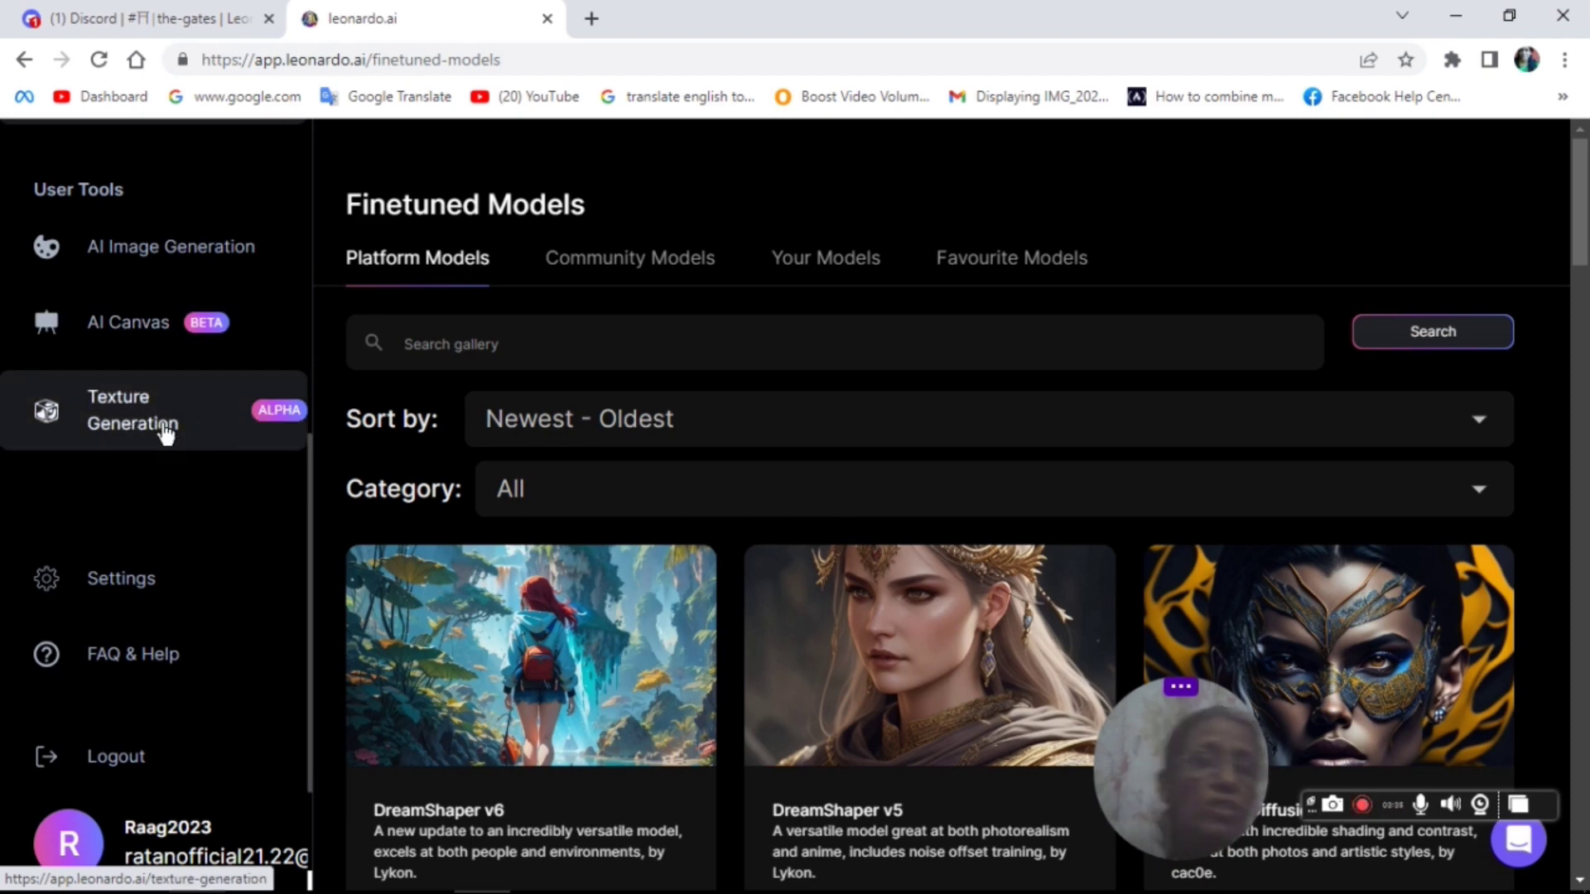
click(160, 255)
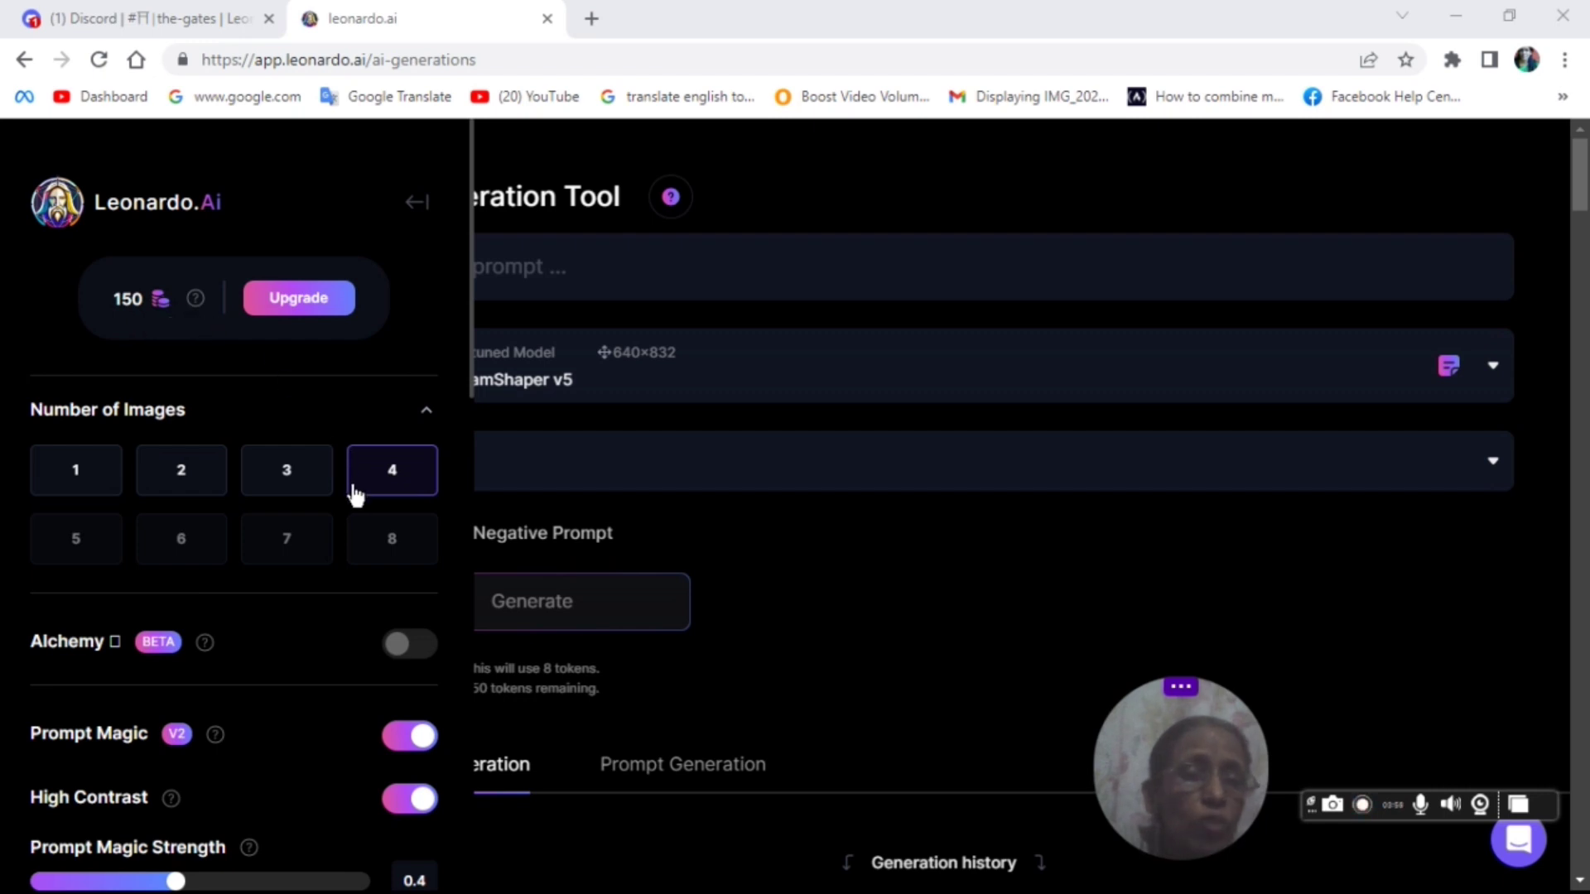
- Set the number of images to 2 and the image dimensions to 768 × 768
click(179, 474)
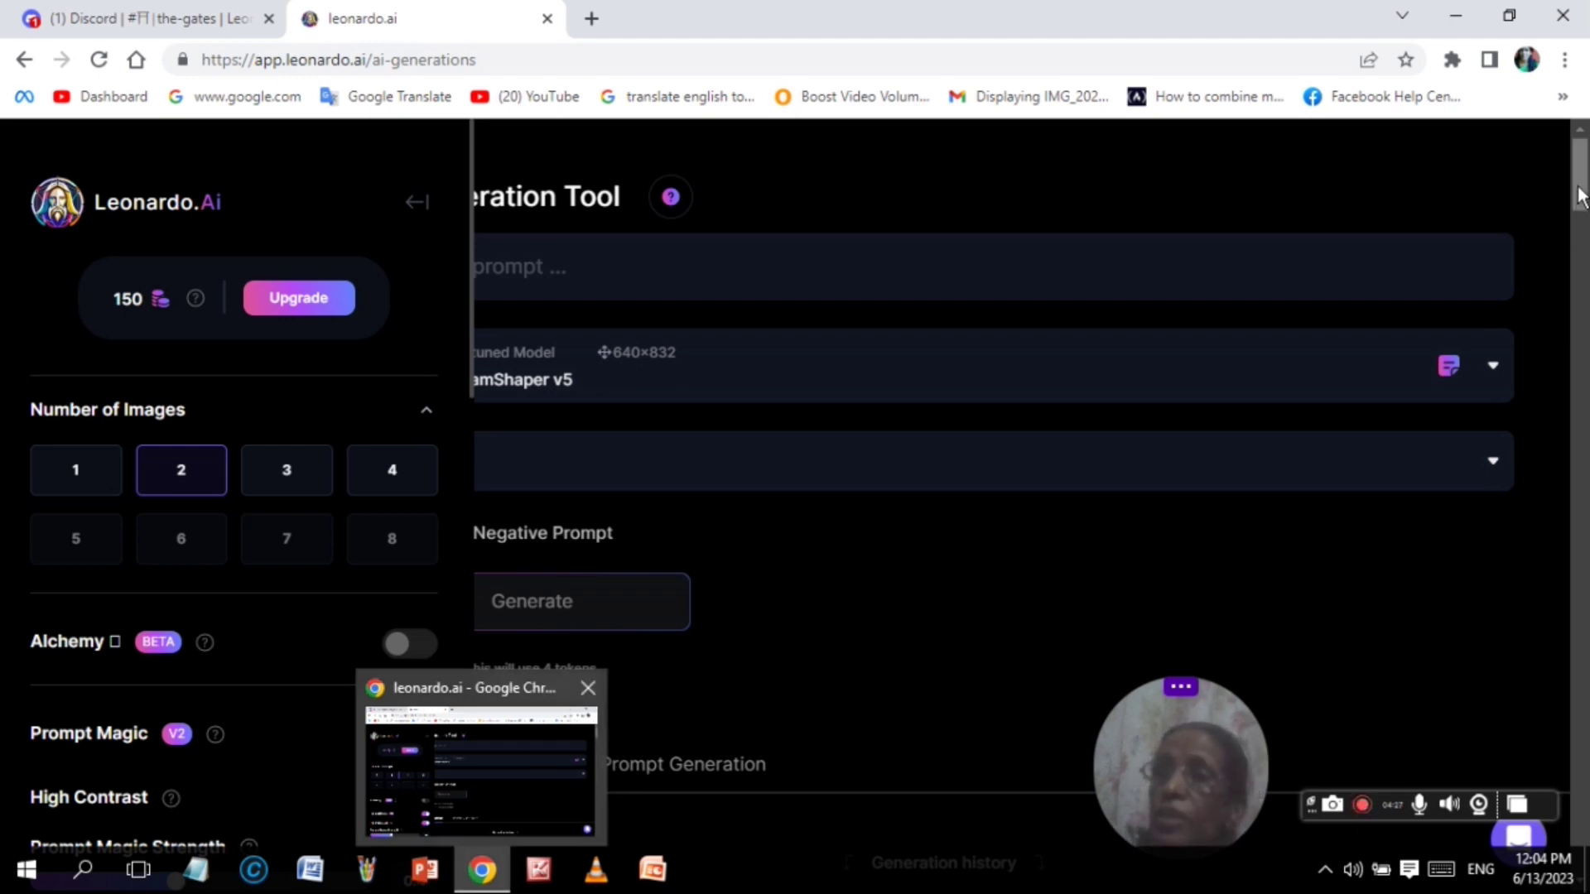
drag(1581, 195, 1583, 267)
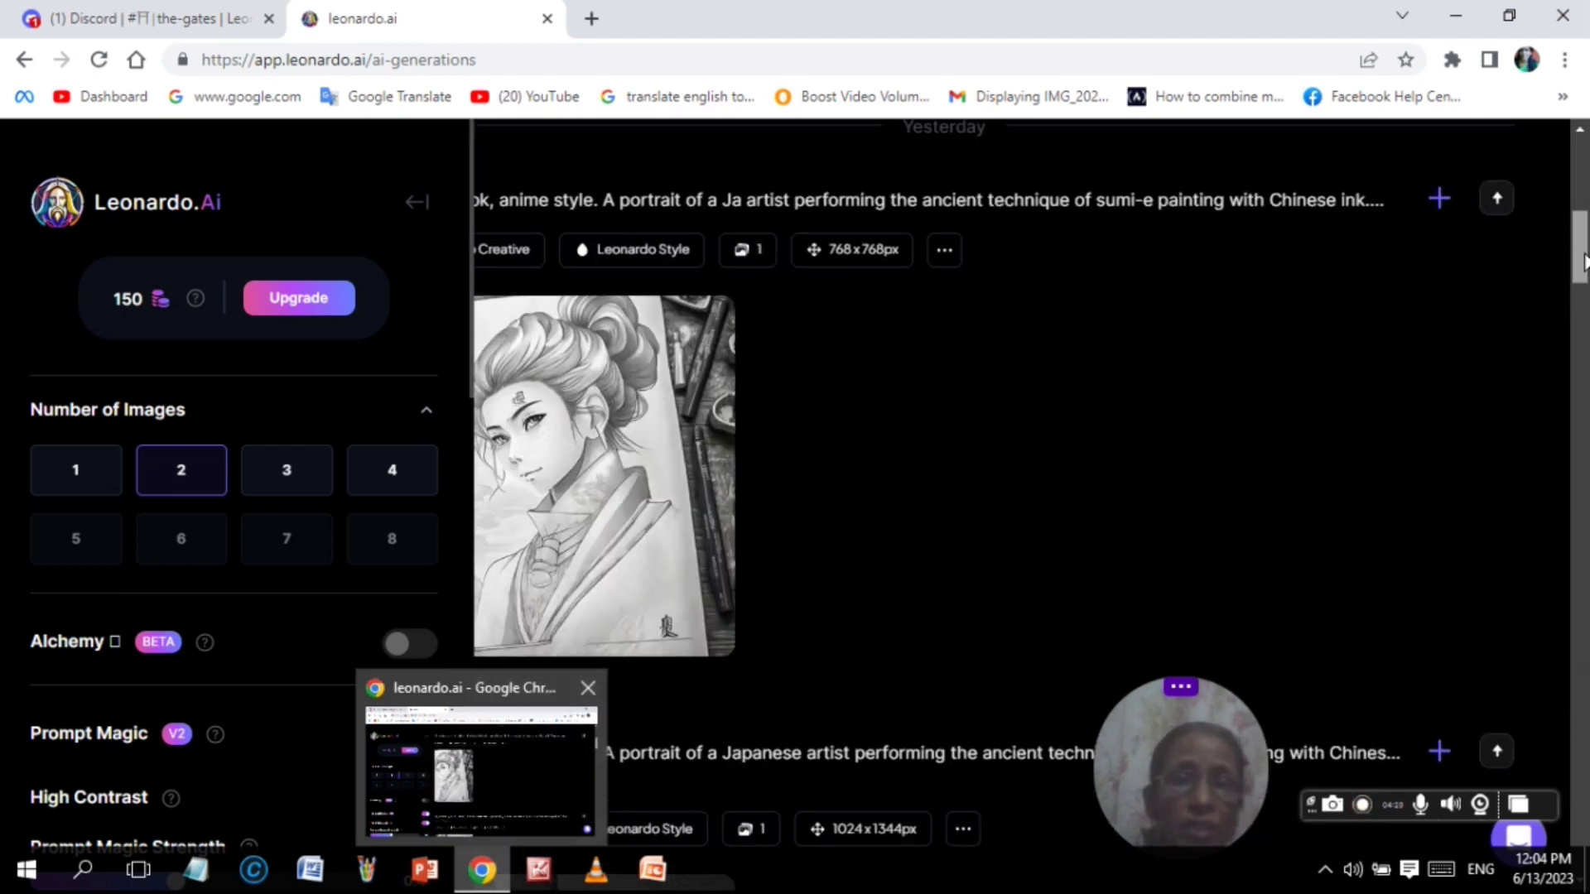
mouse_move(495, 617)
mouse_down()
mouse_move(490, 570)
mouse_move(506, 617)
mouse_up()
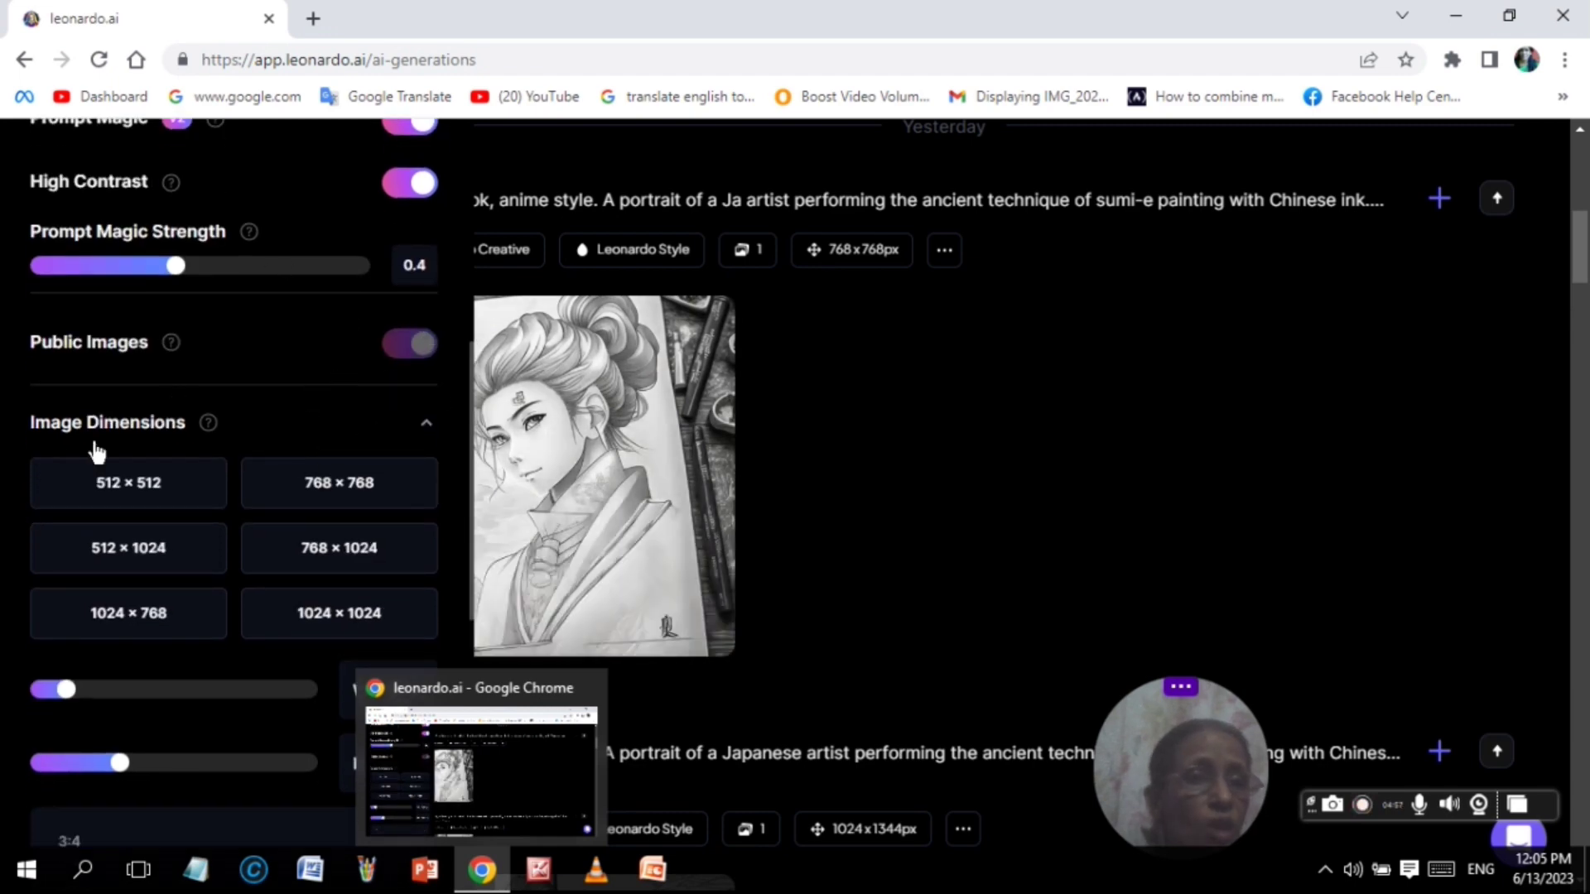
click(356, 481)
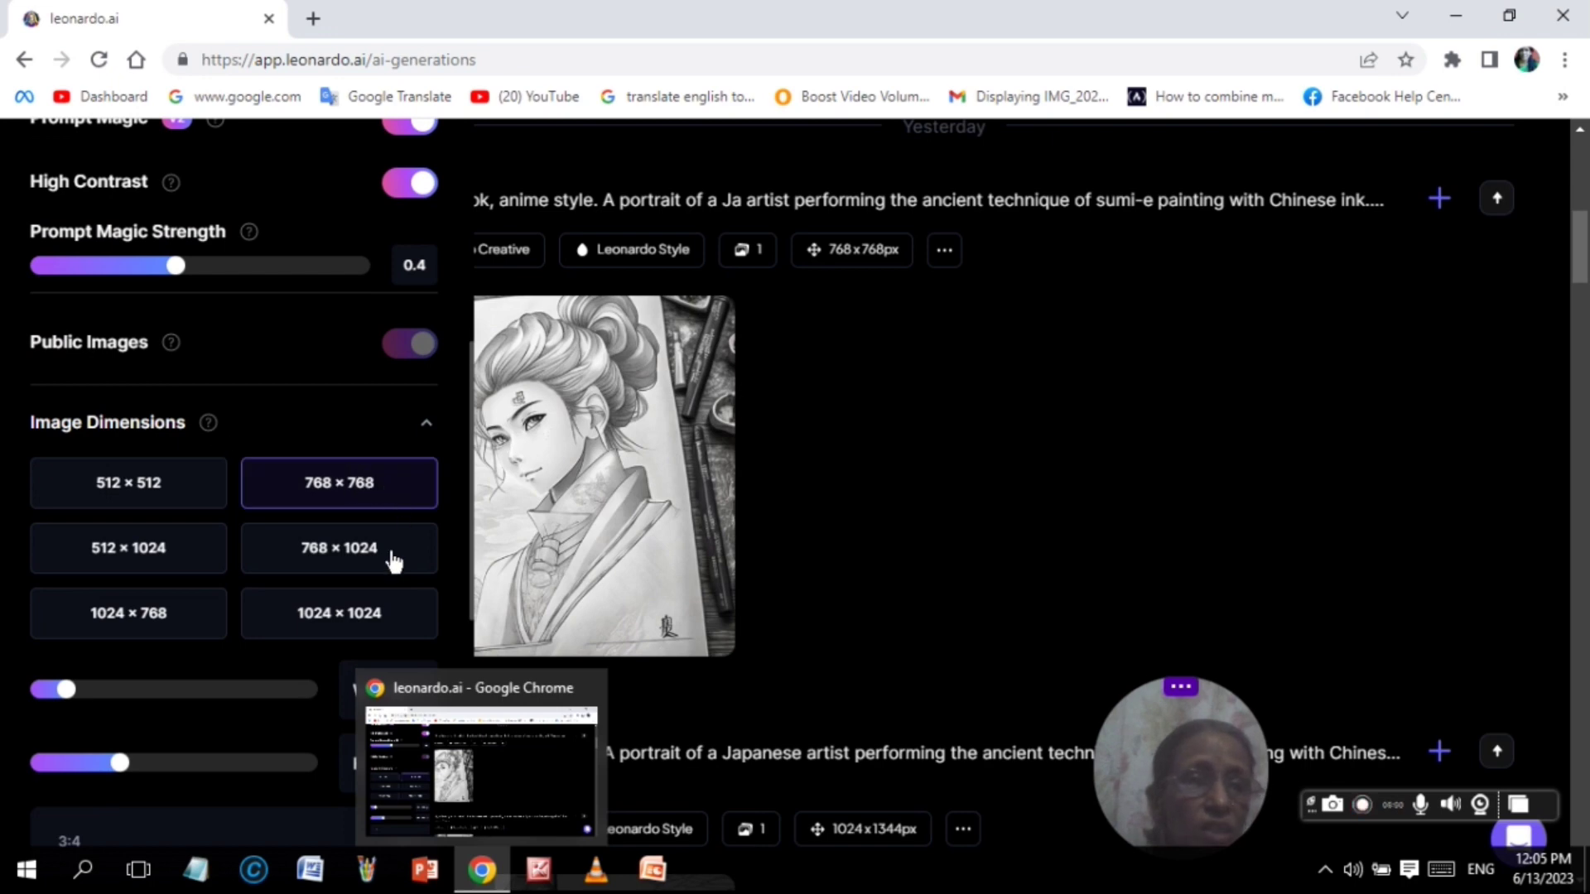
- Set the image dimensions to 768 × 1024
click(350, 611)
click(344, 565)
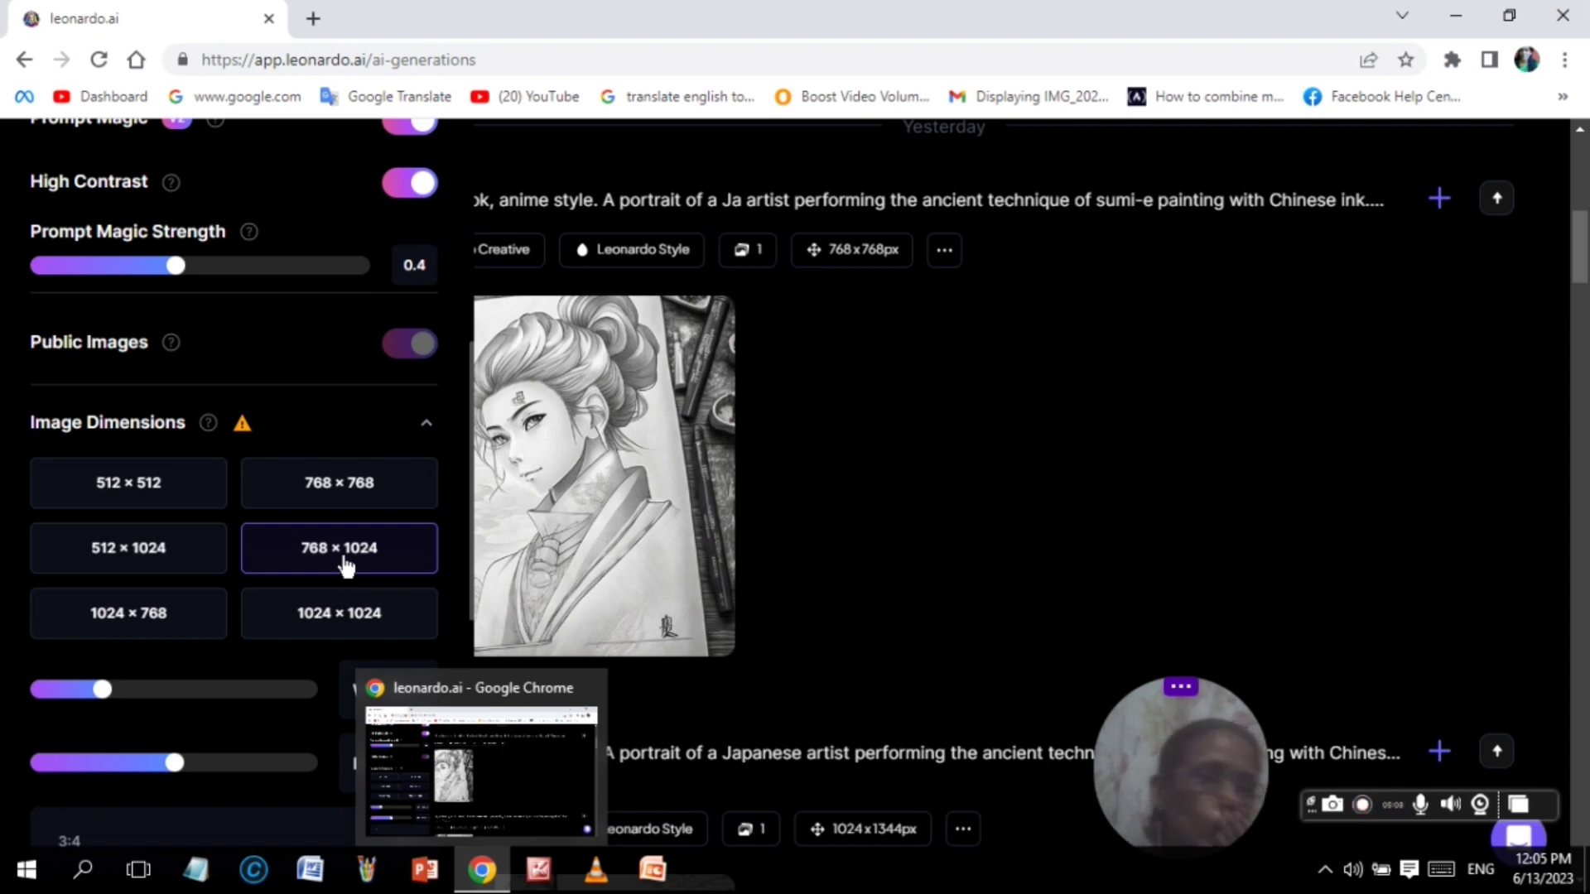
mouse_move(529, 592)
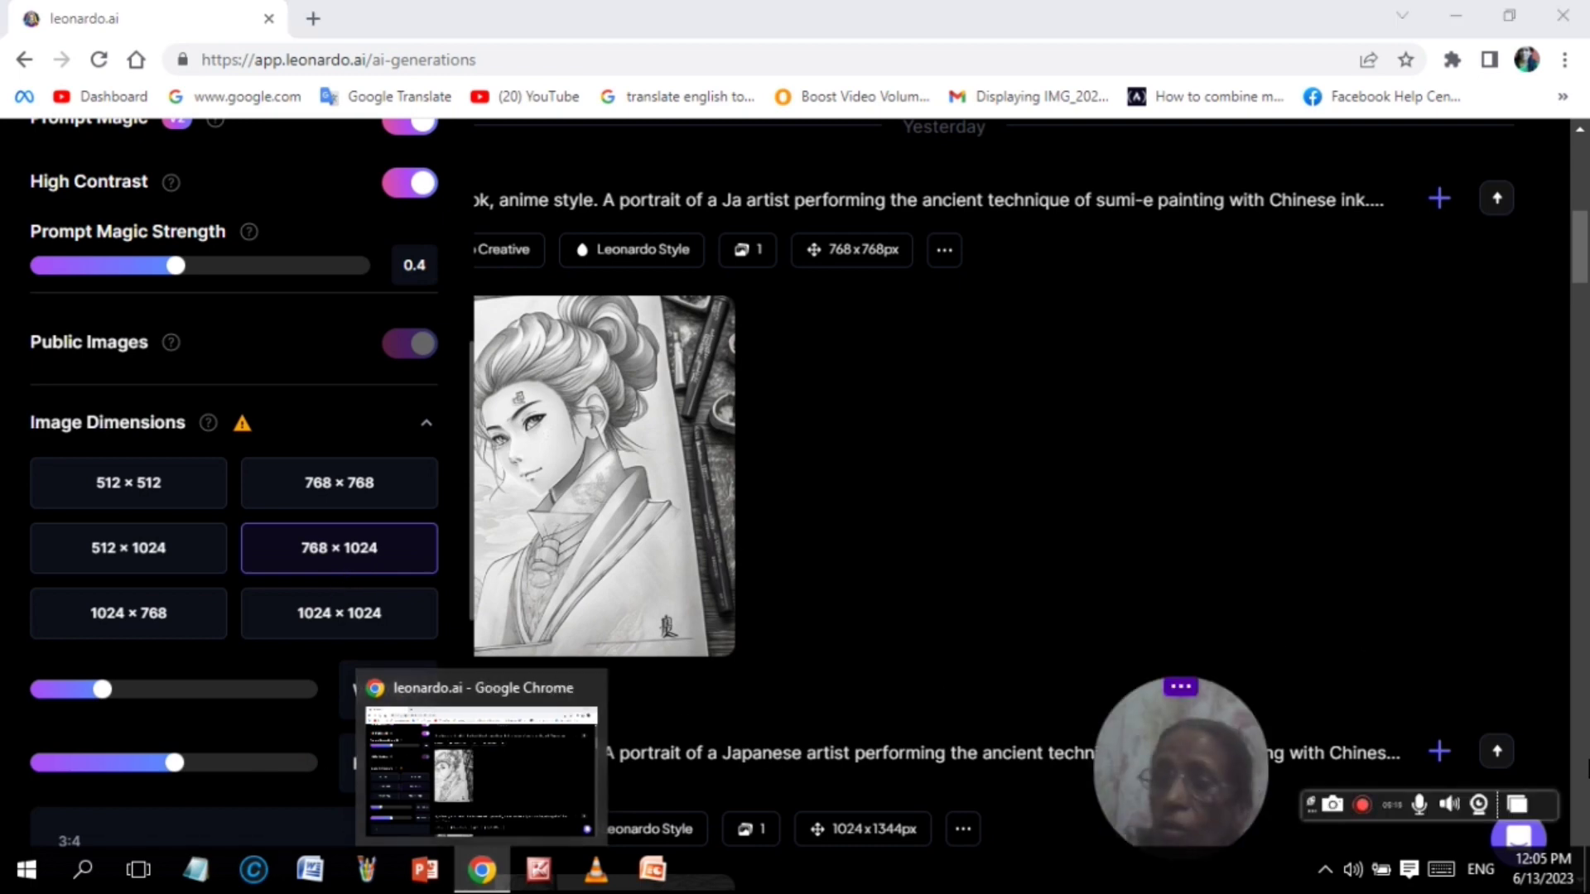
scroll(605, 480, down, 8)
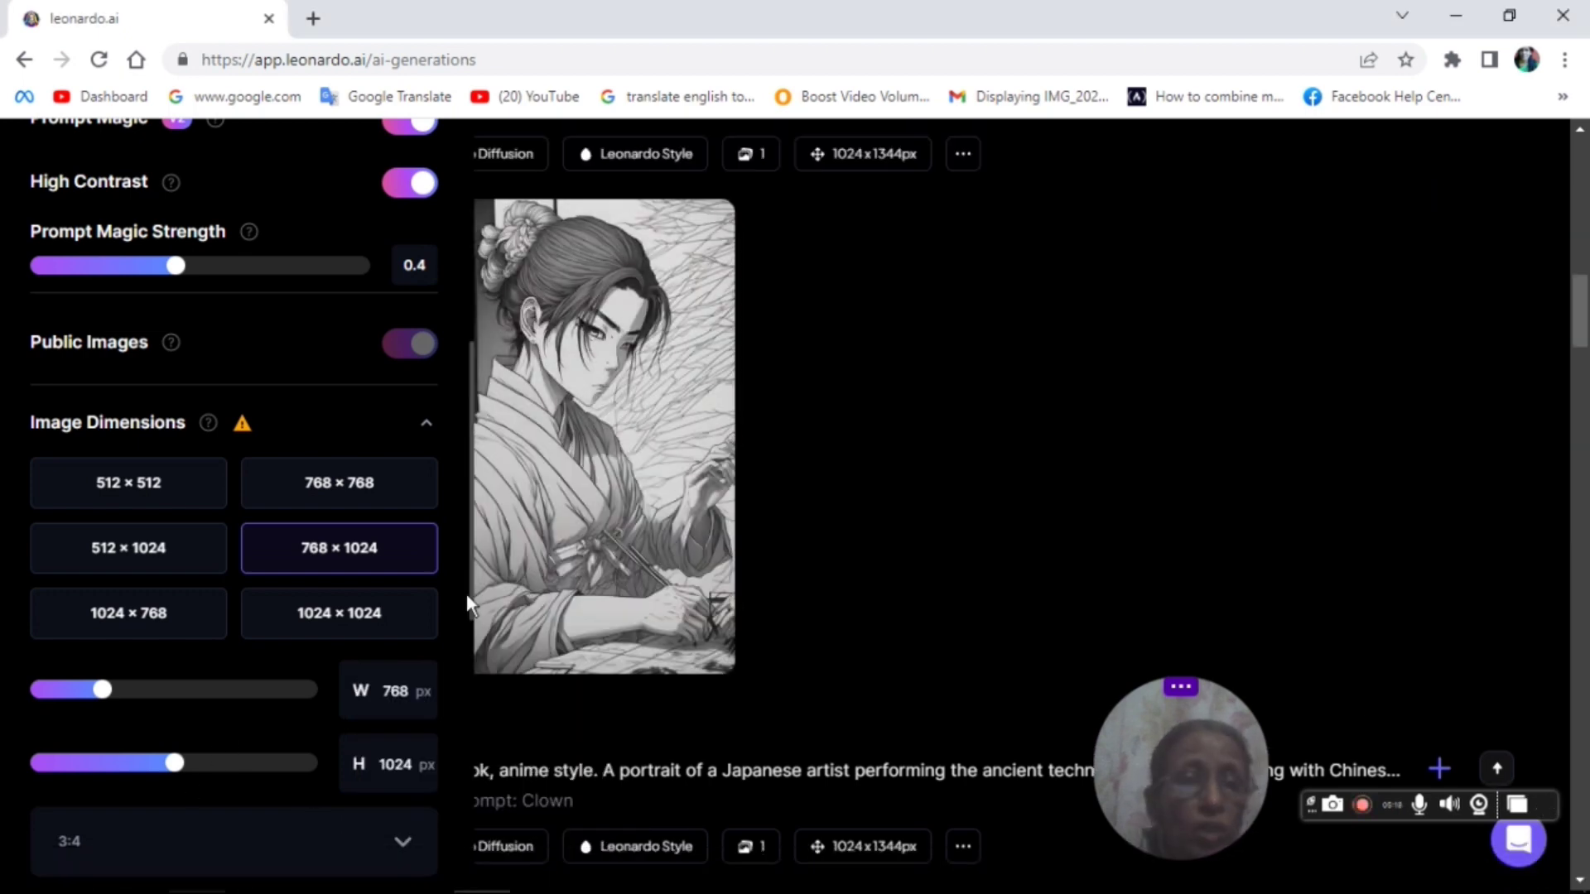
right_click(475, 731)
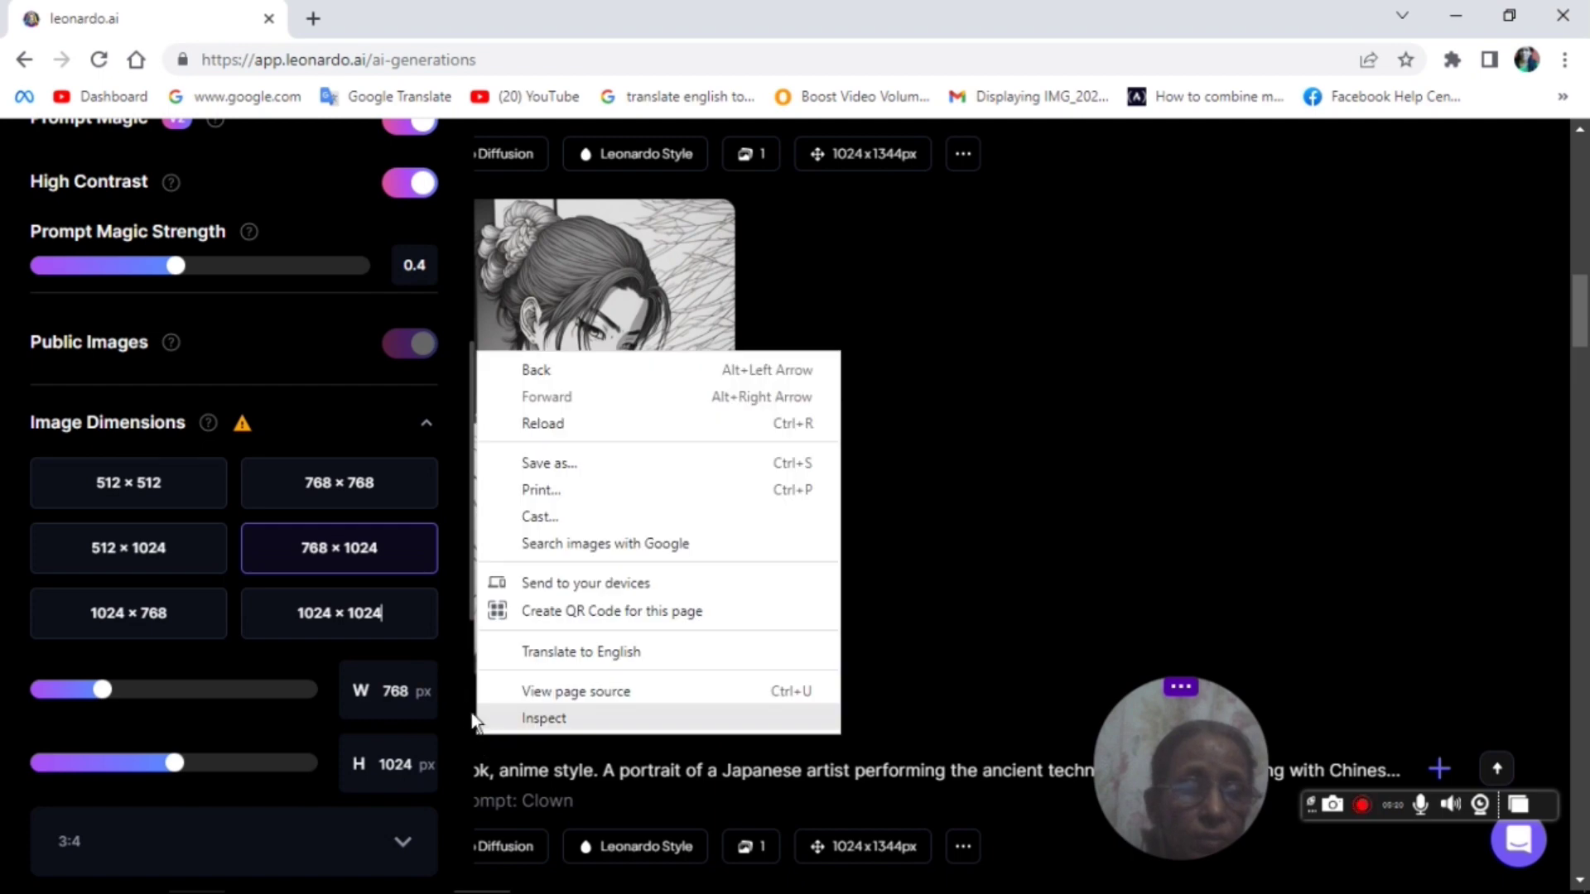
- Look through the Guidance Scale, ControlNet, Tiling and image input options, and expand the advanced settings
scroll(472, 712, down, 8)
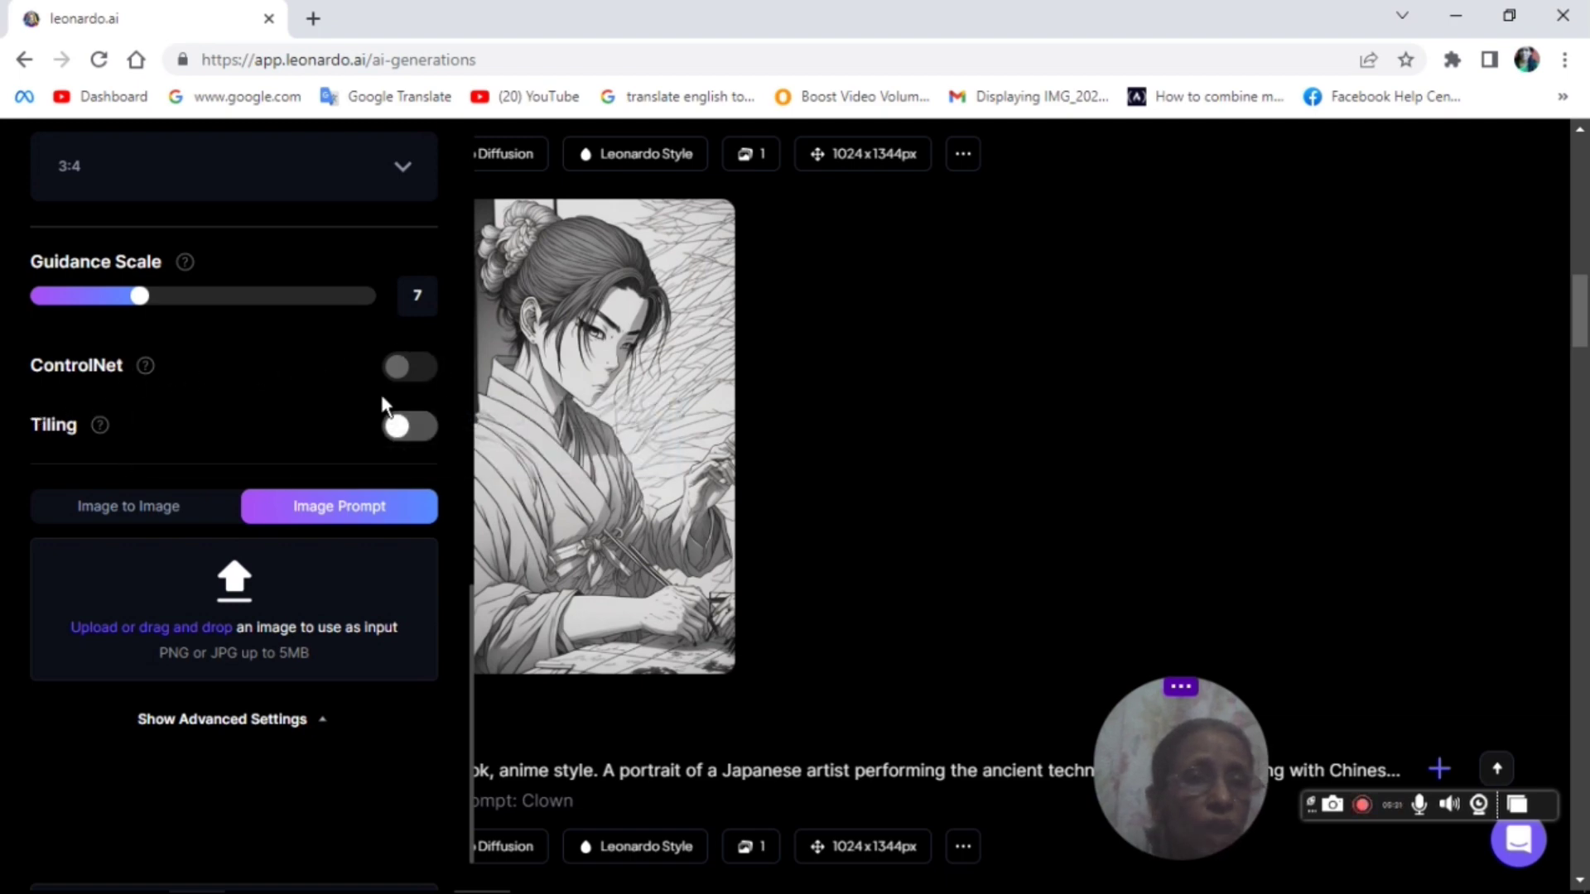
mouse_move(146, 365)
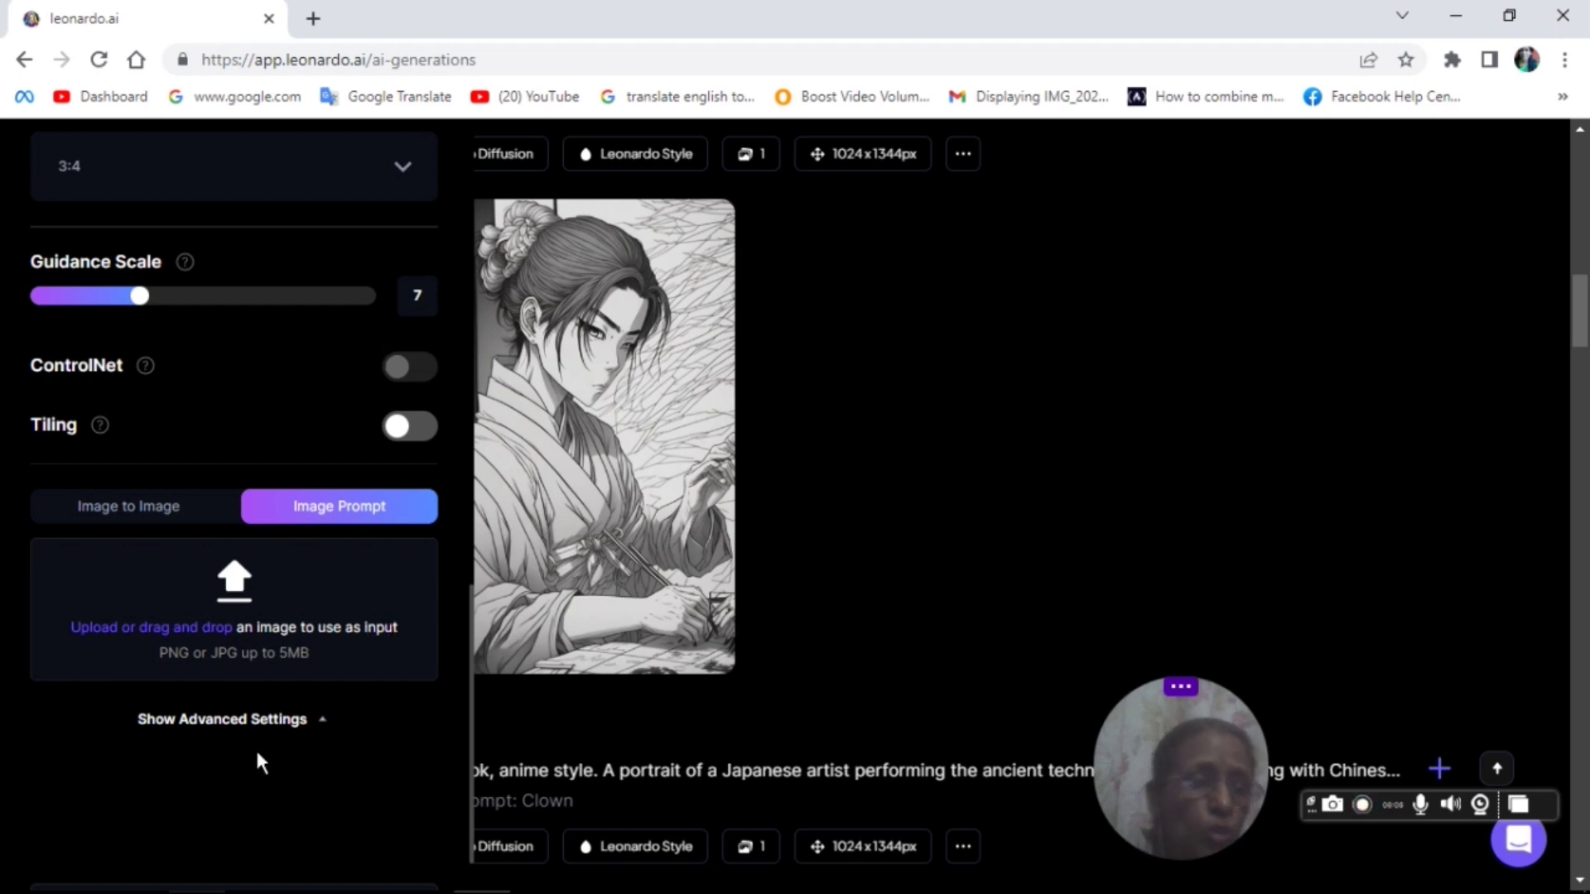
click(322, 725)
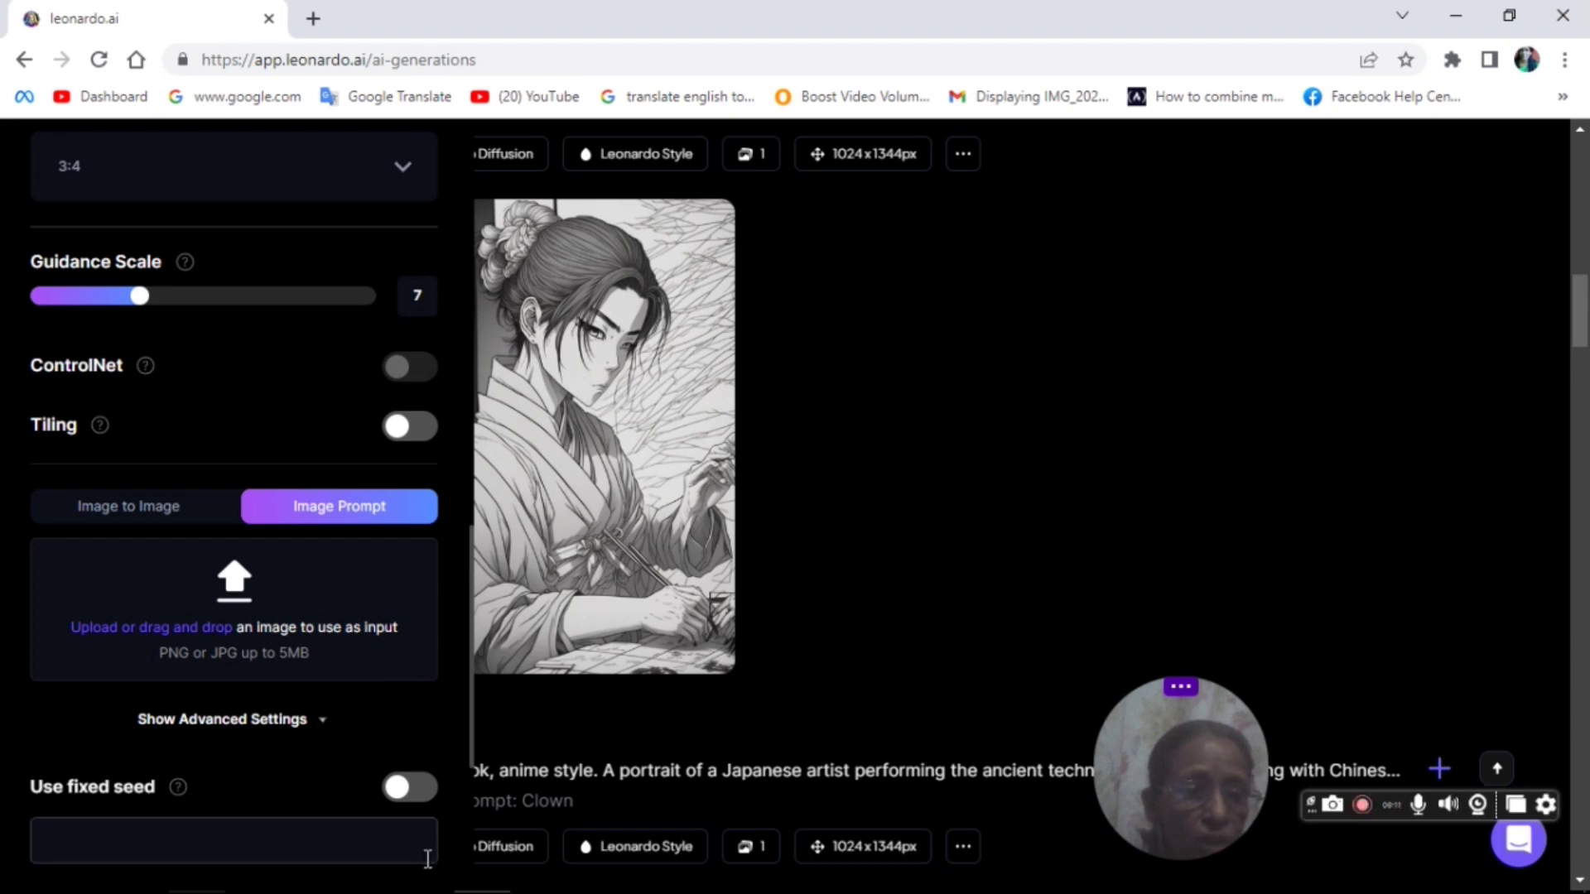
scroll(954, 846, down, 8)
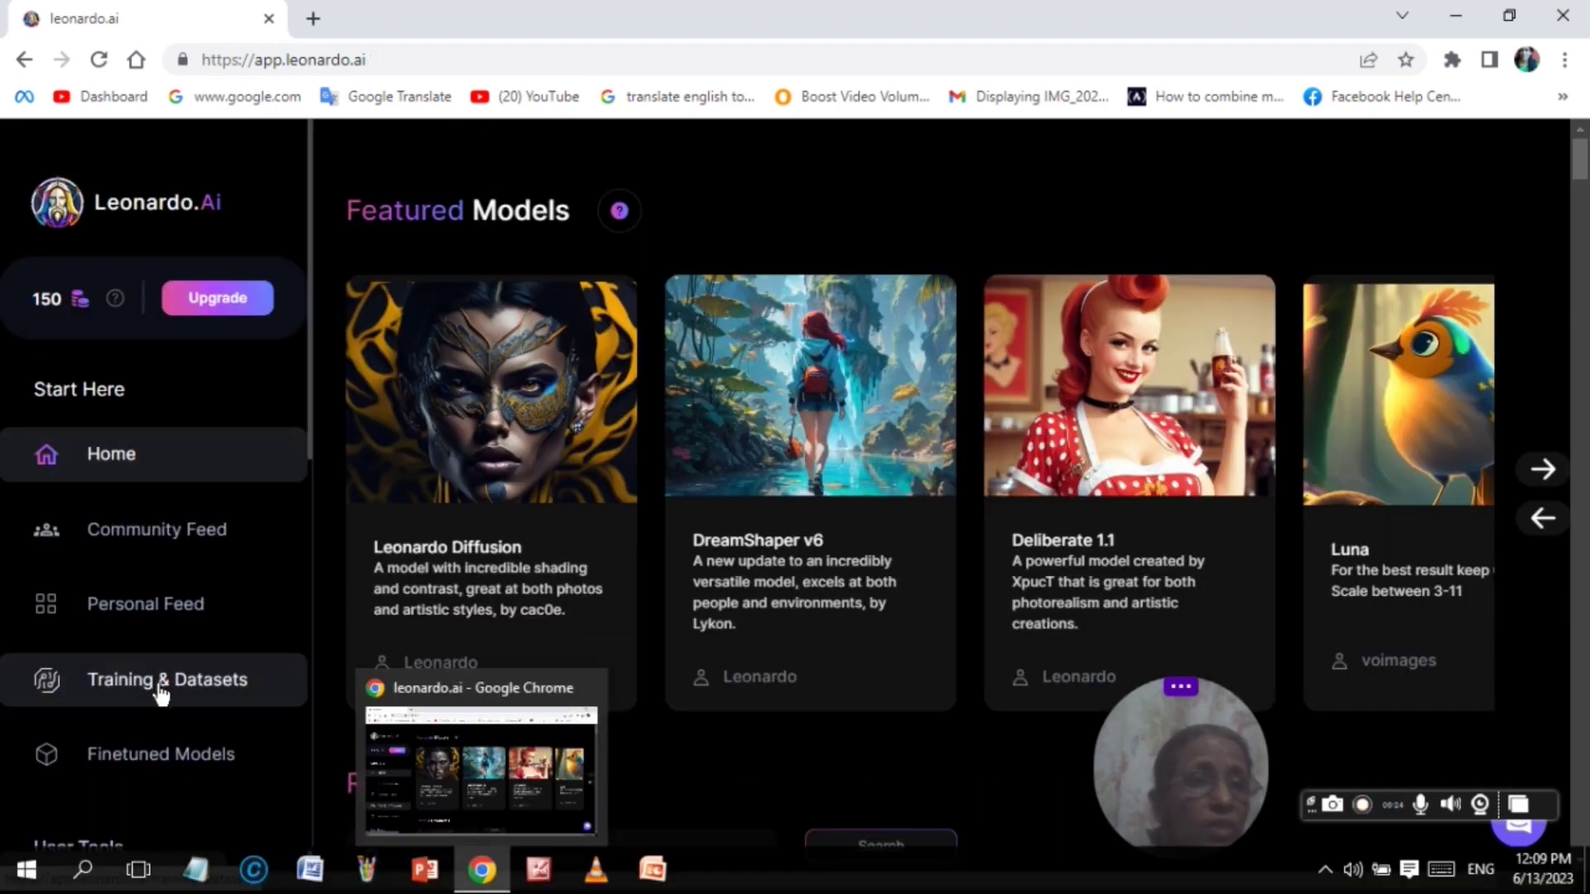
- Create a new dataset named "color book" in Training & Datasets
click(158, 687)
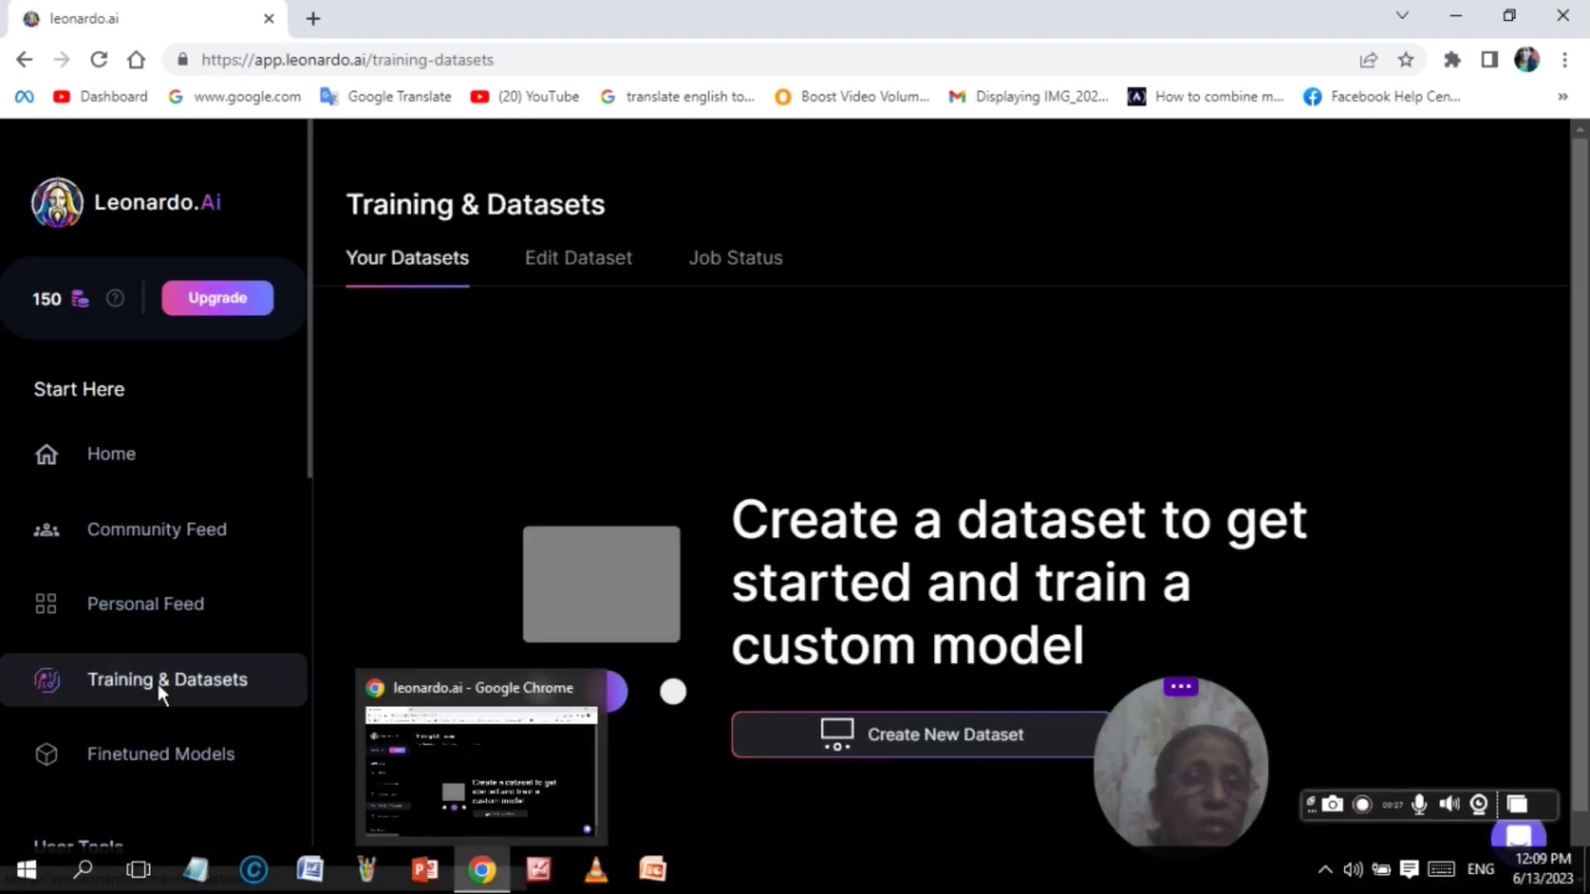
click(948, 741)
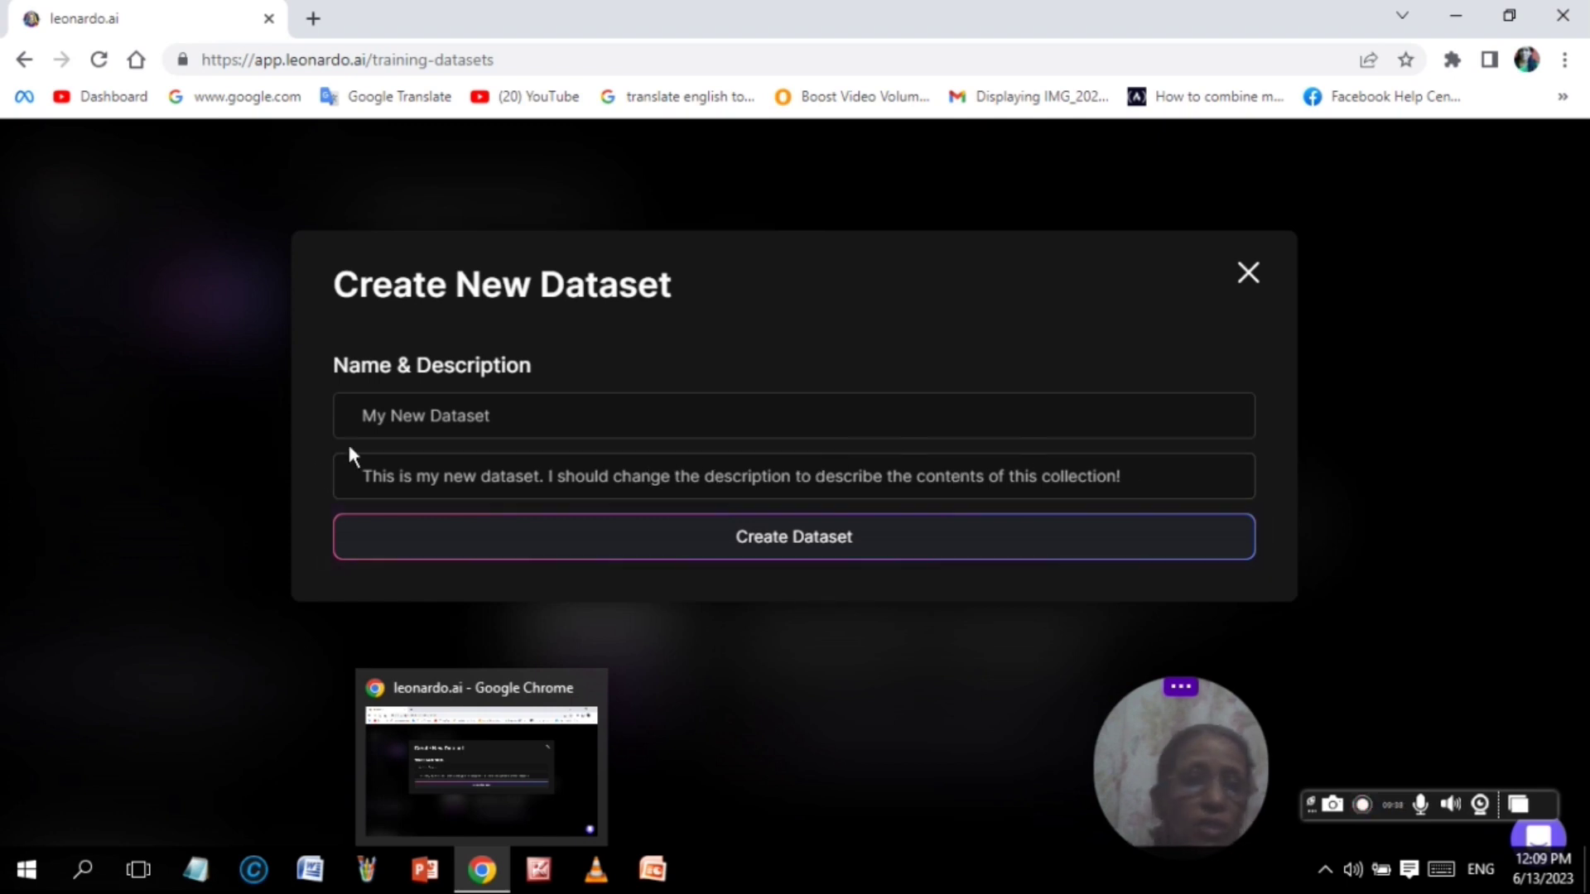
click(510, 427)
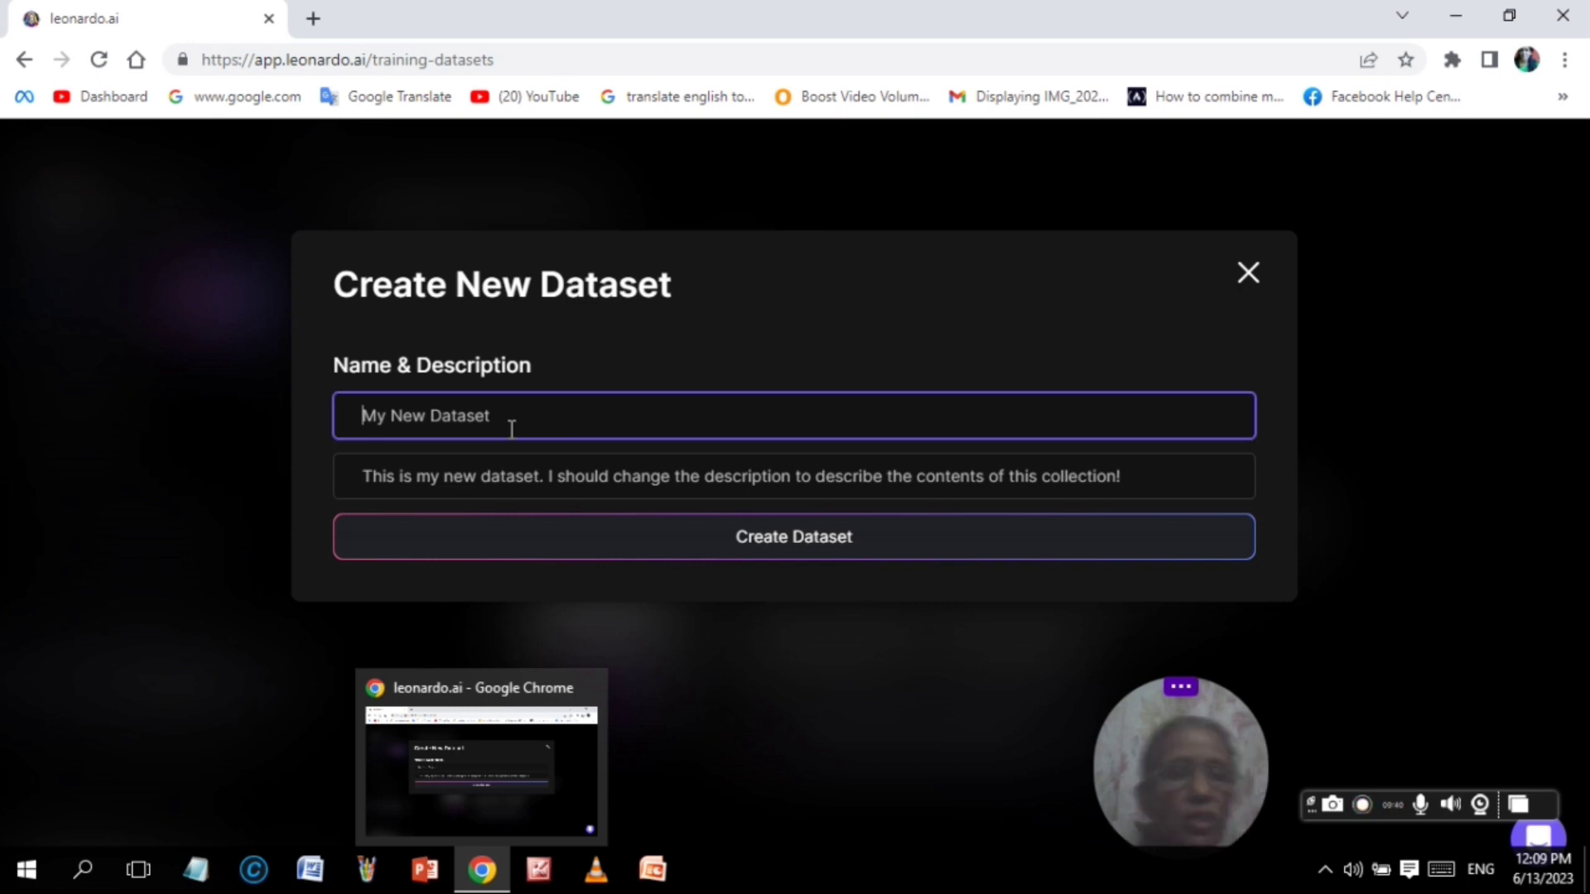
text(co)
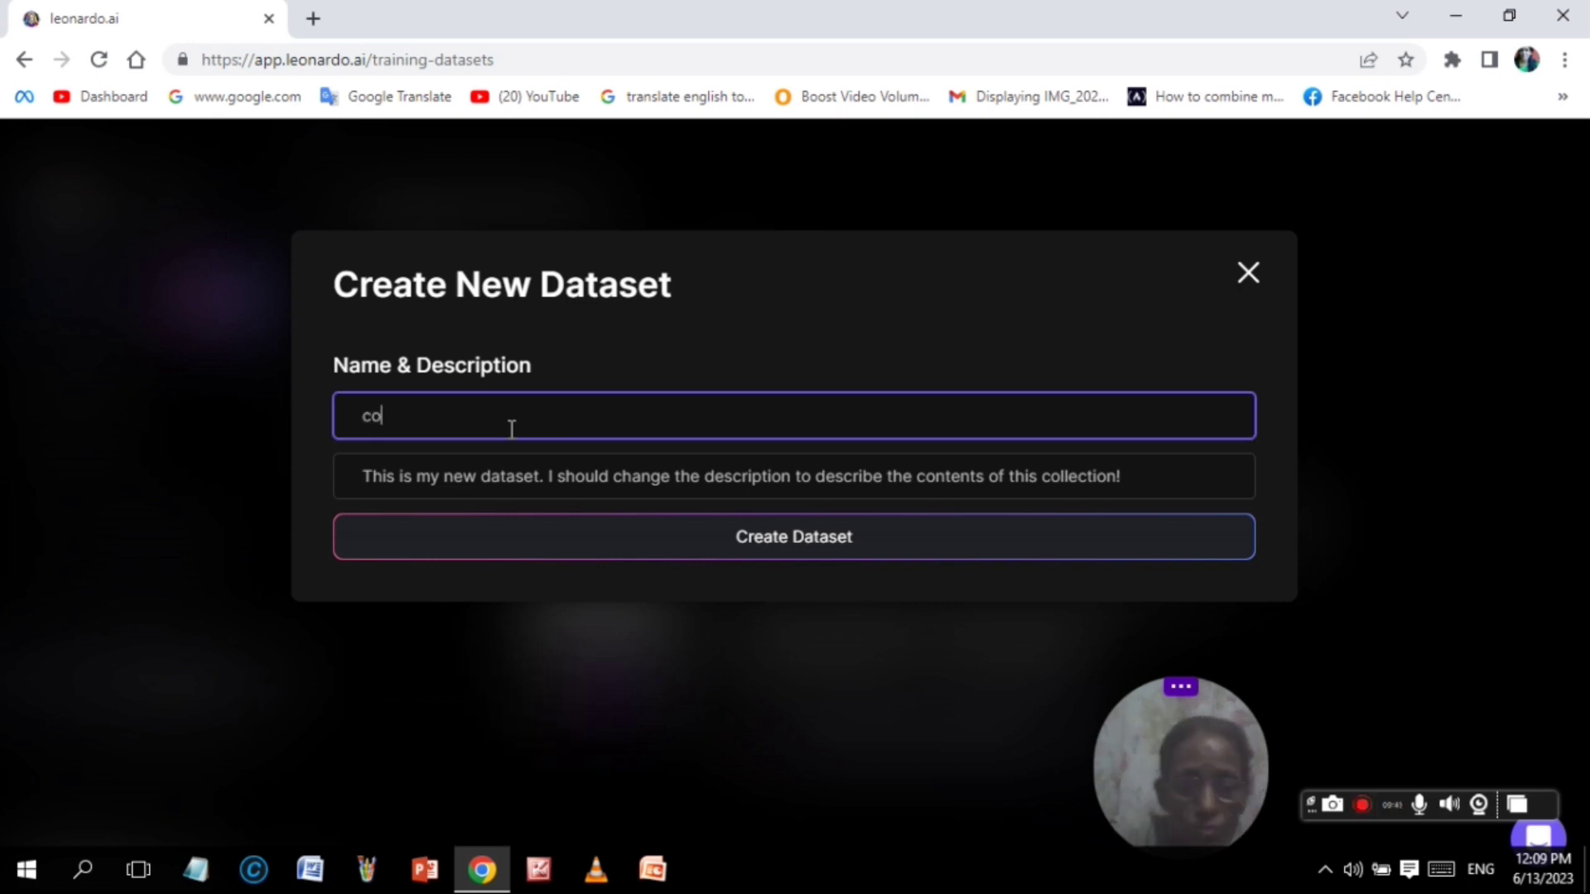
text(lor book)
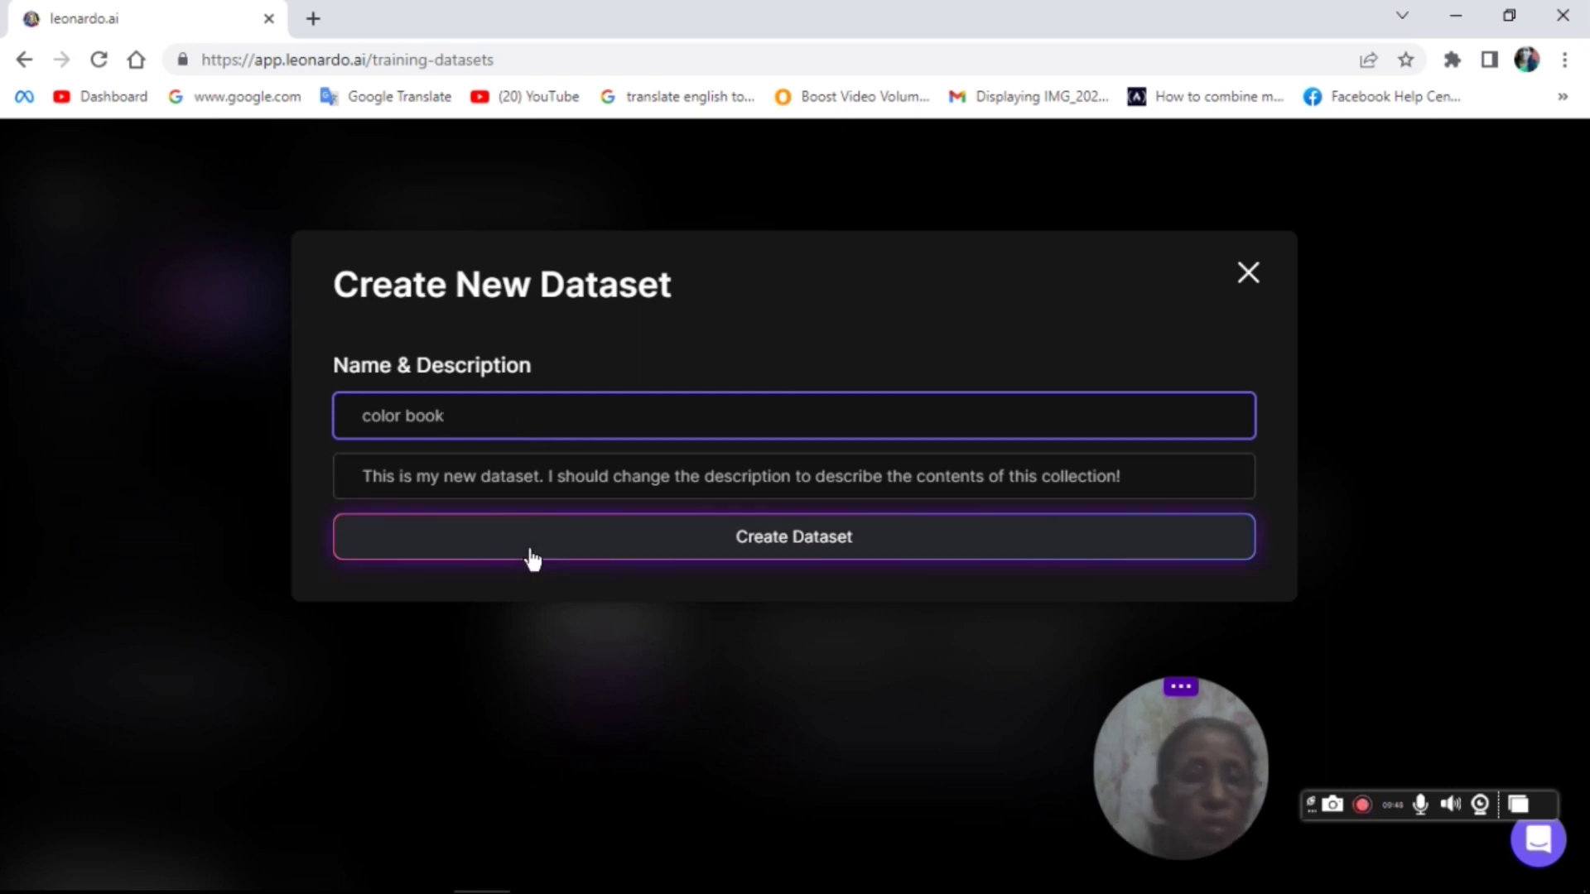
click(647, 554)
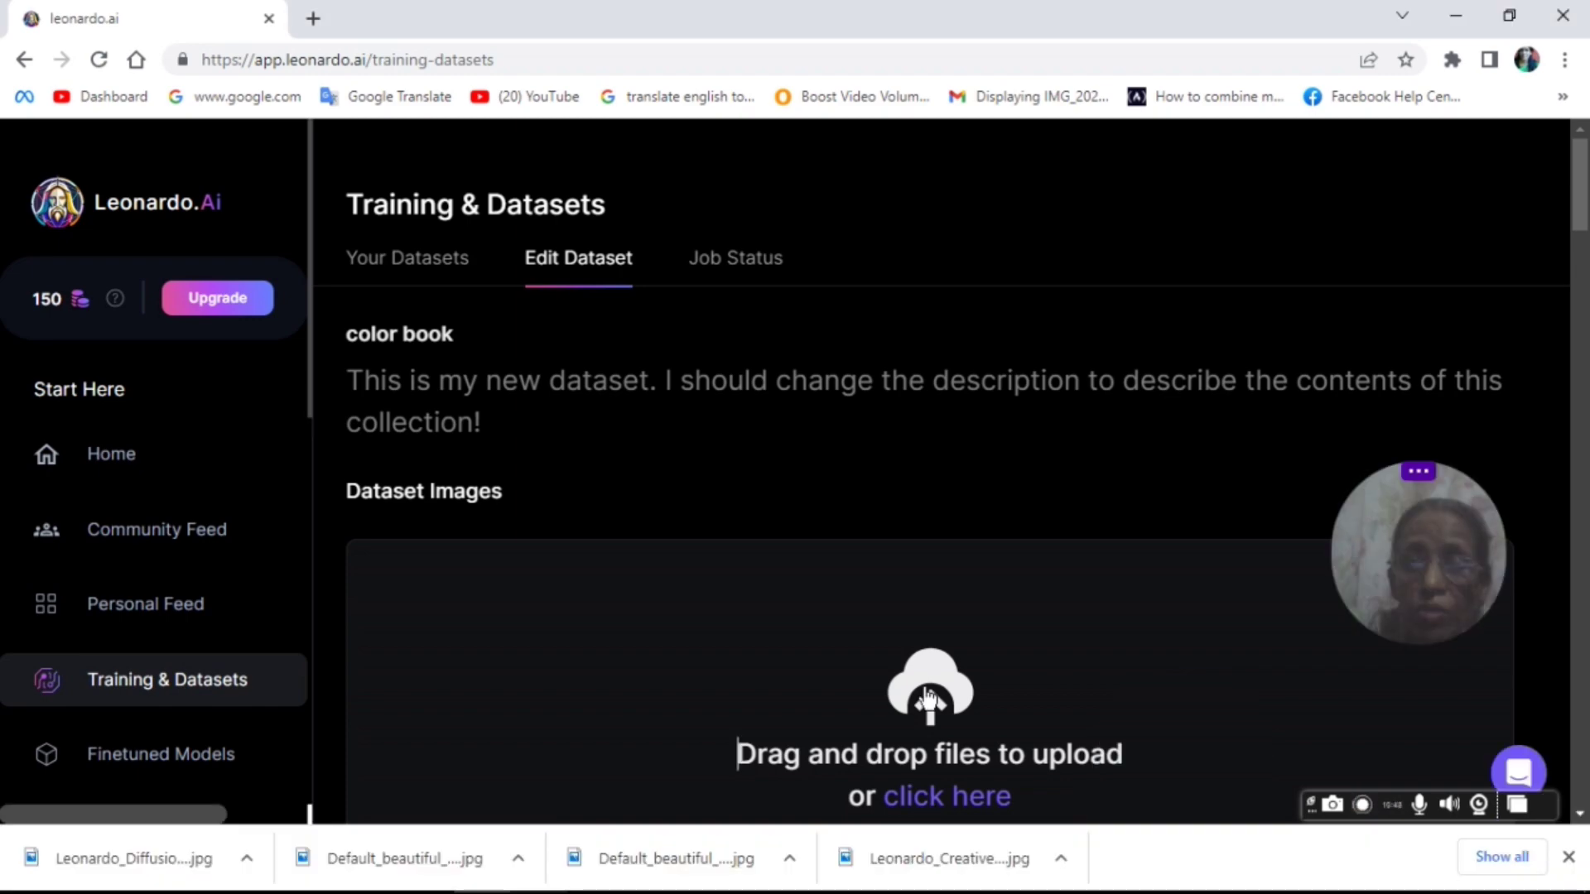
- Upload an image file from the computer to the color book dataset
click(931, 683)
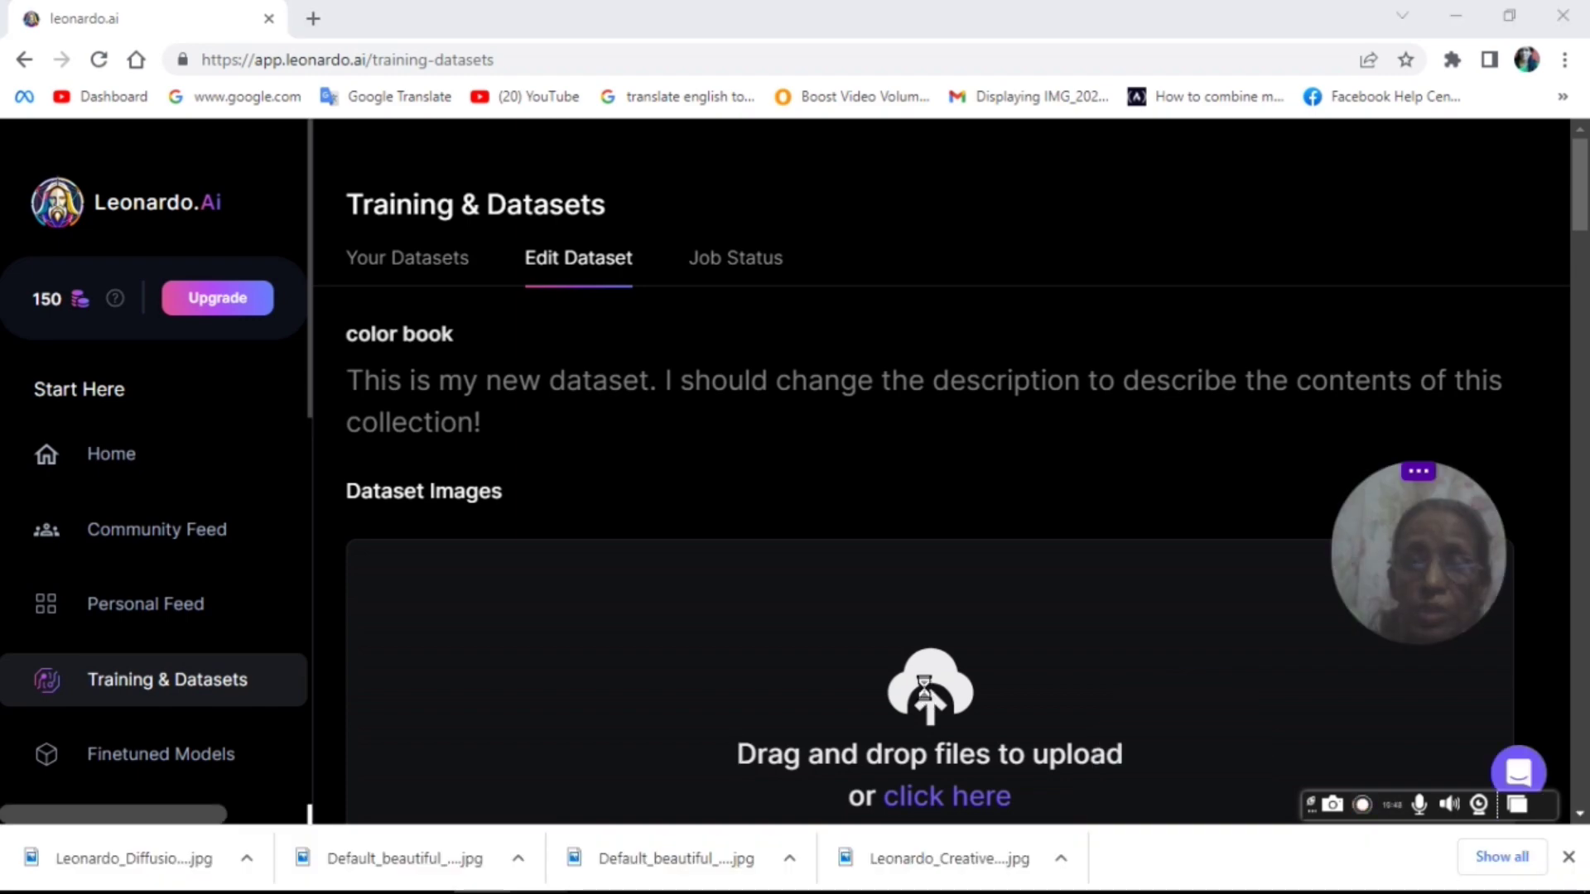
double_click(549, 392)
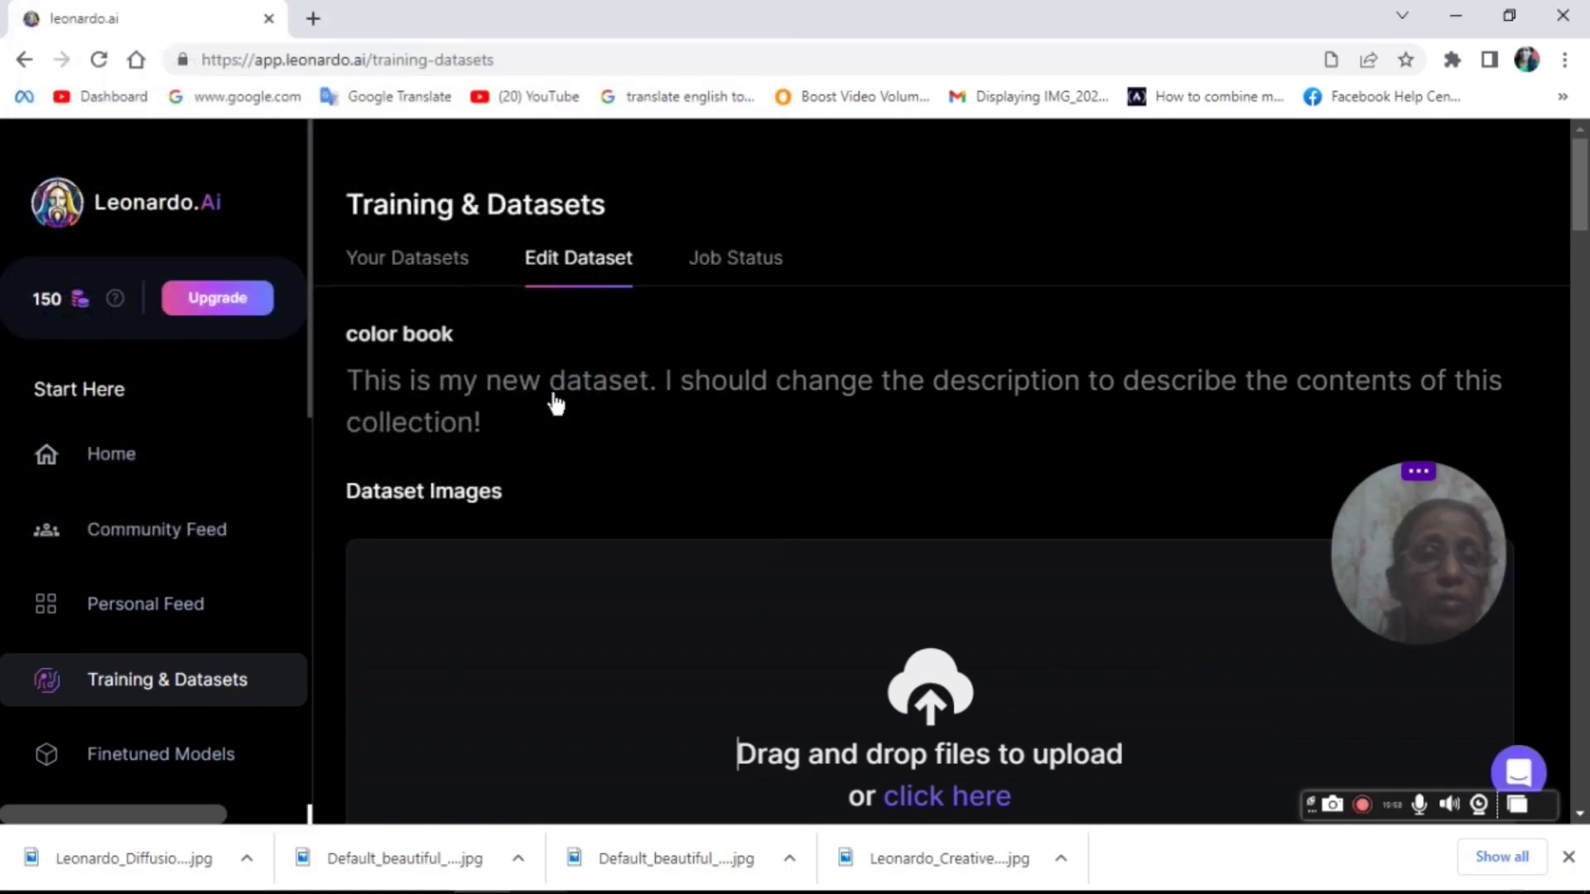
scroll(843, 470, down, 6)
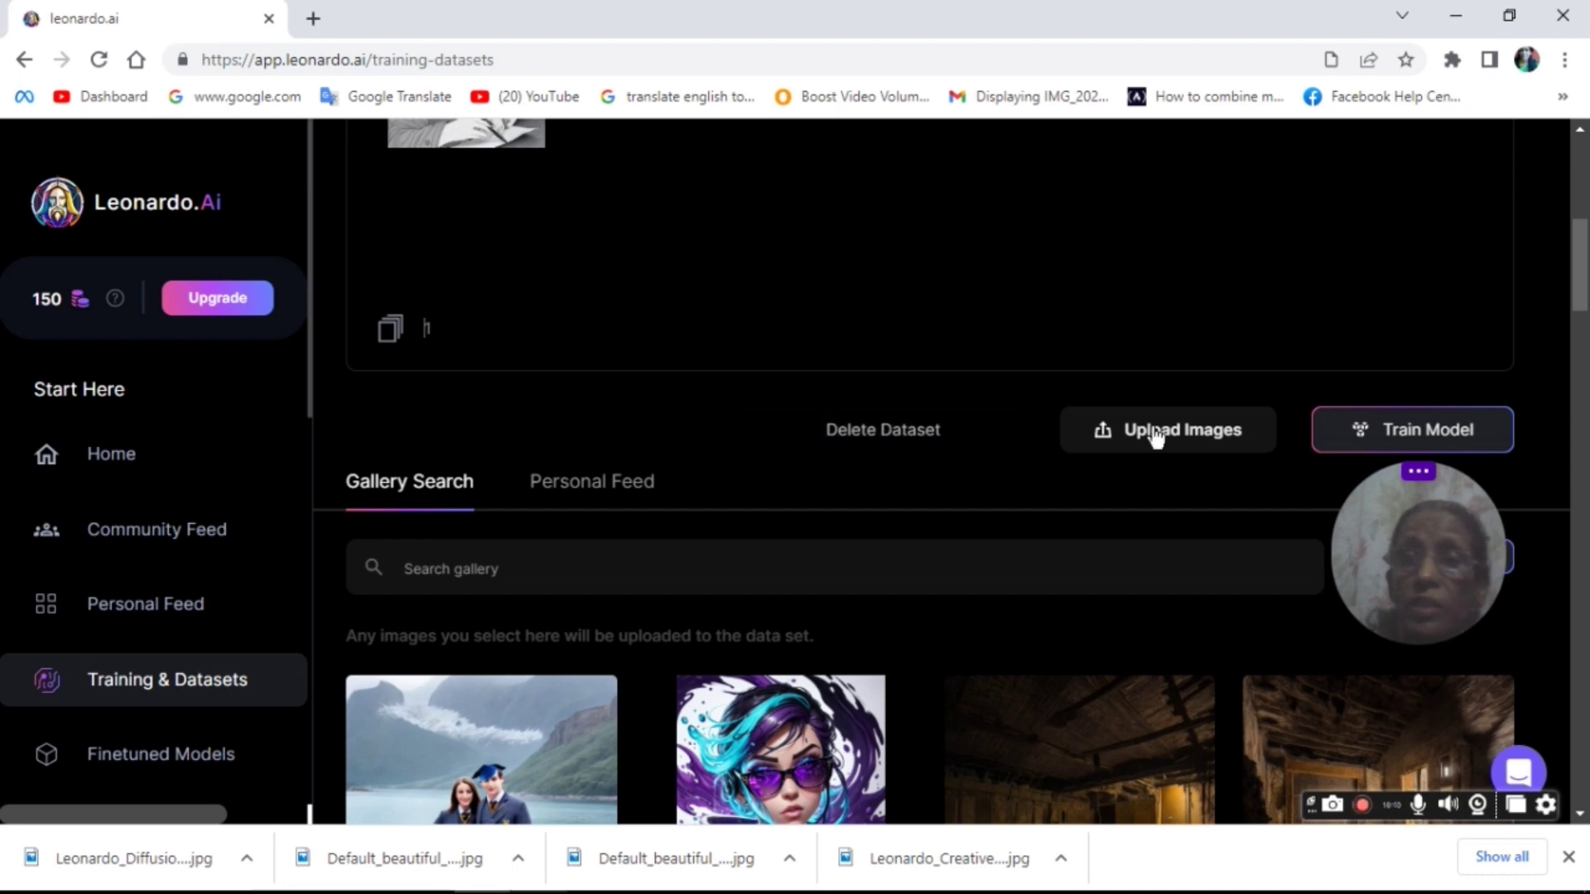
- Open the model training settings for the dataset and enter "design color book" as the model description
click(1454, 440)
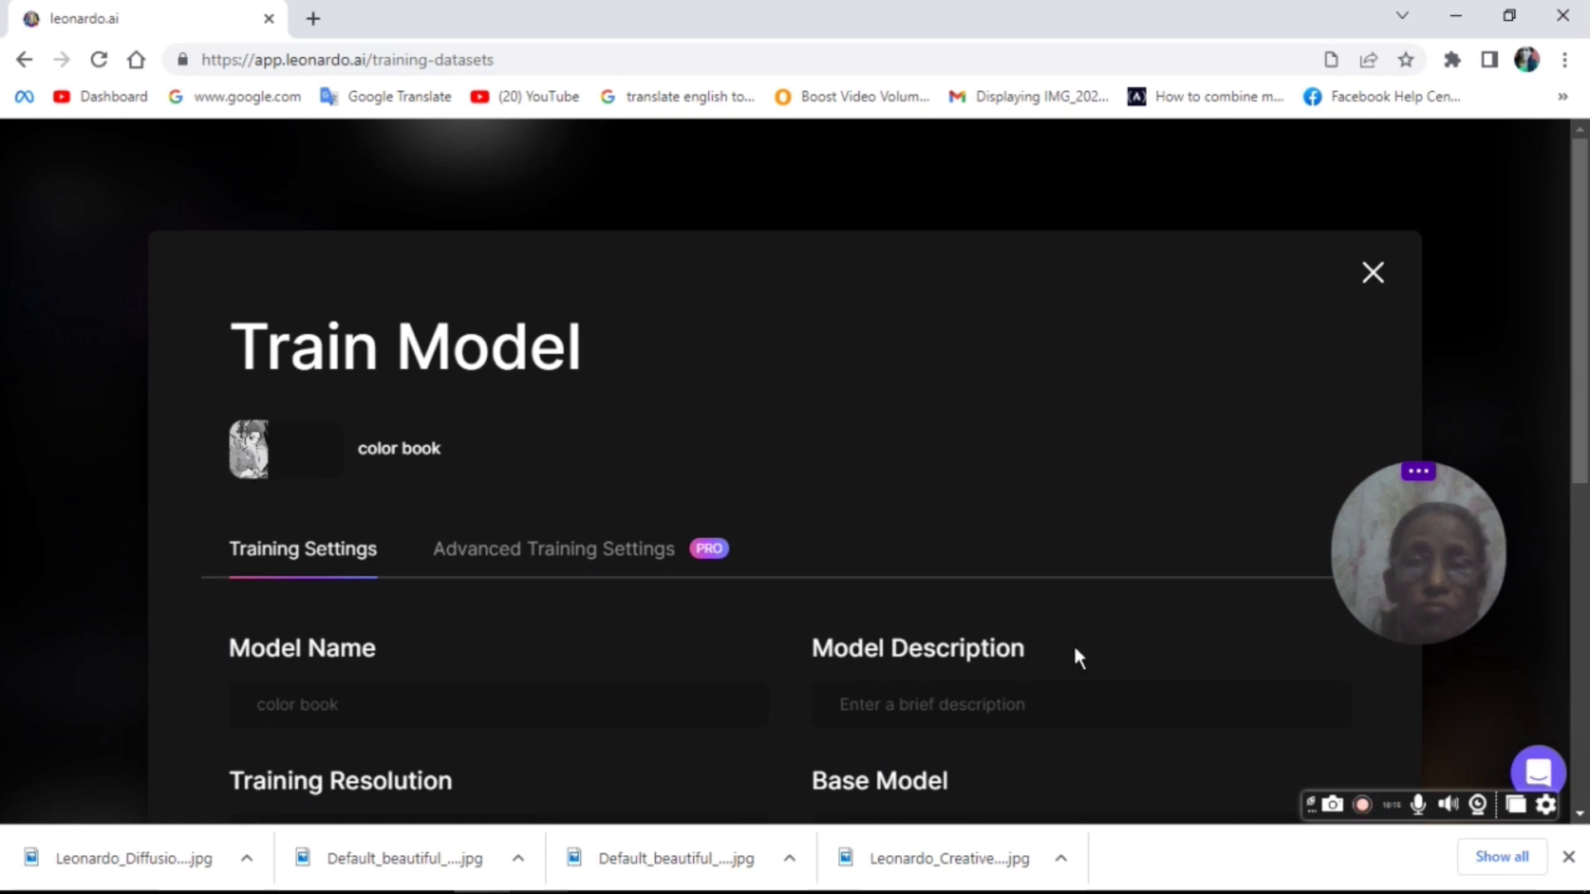
click(313, 701)
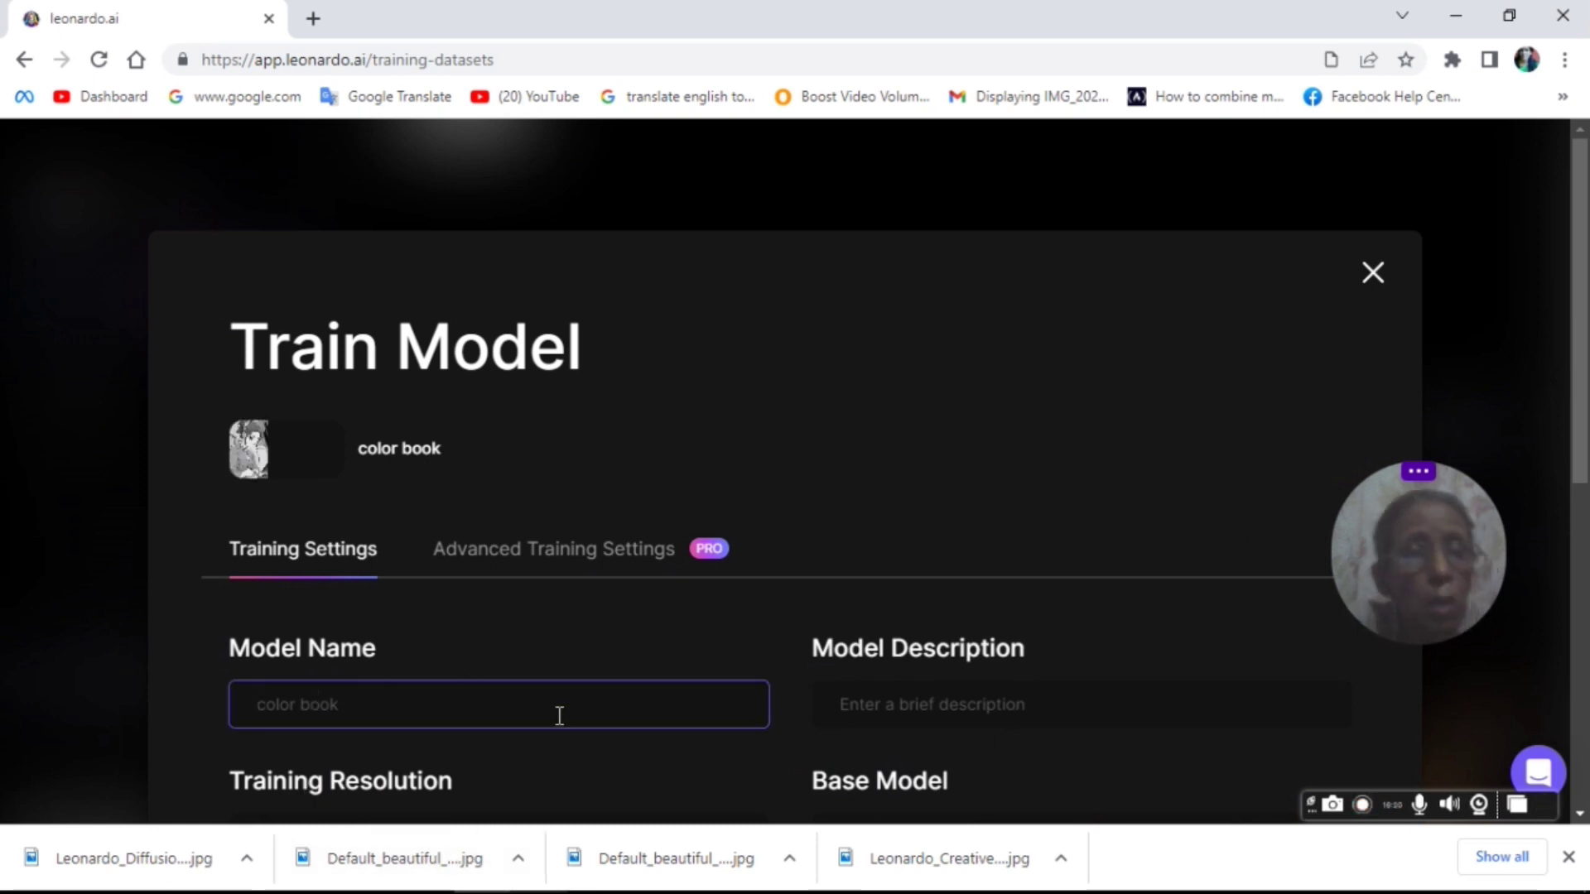
click(1034, 709)
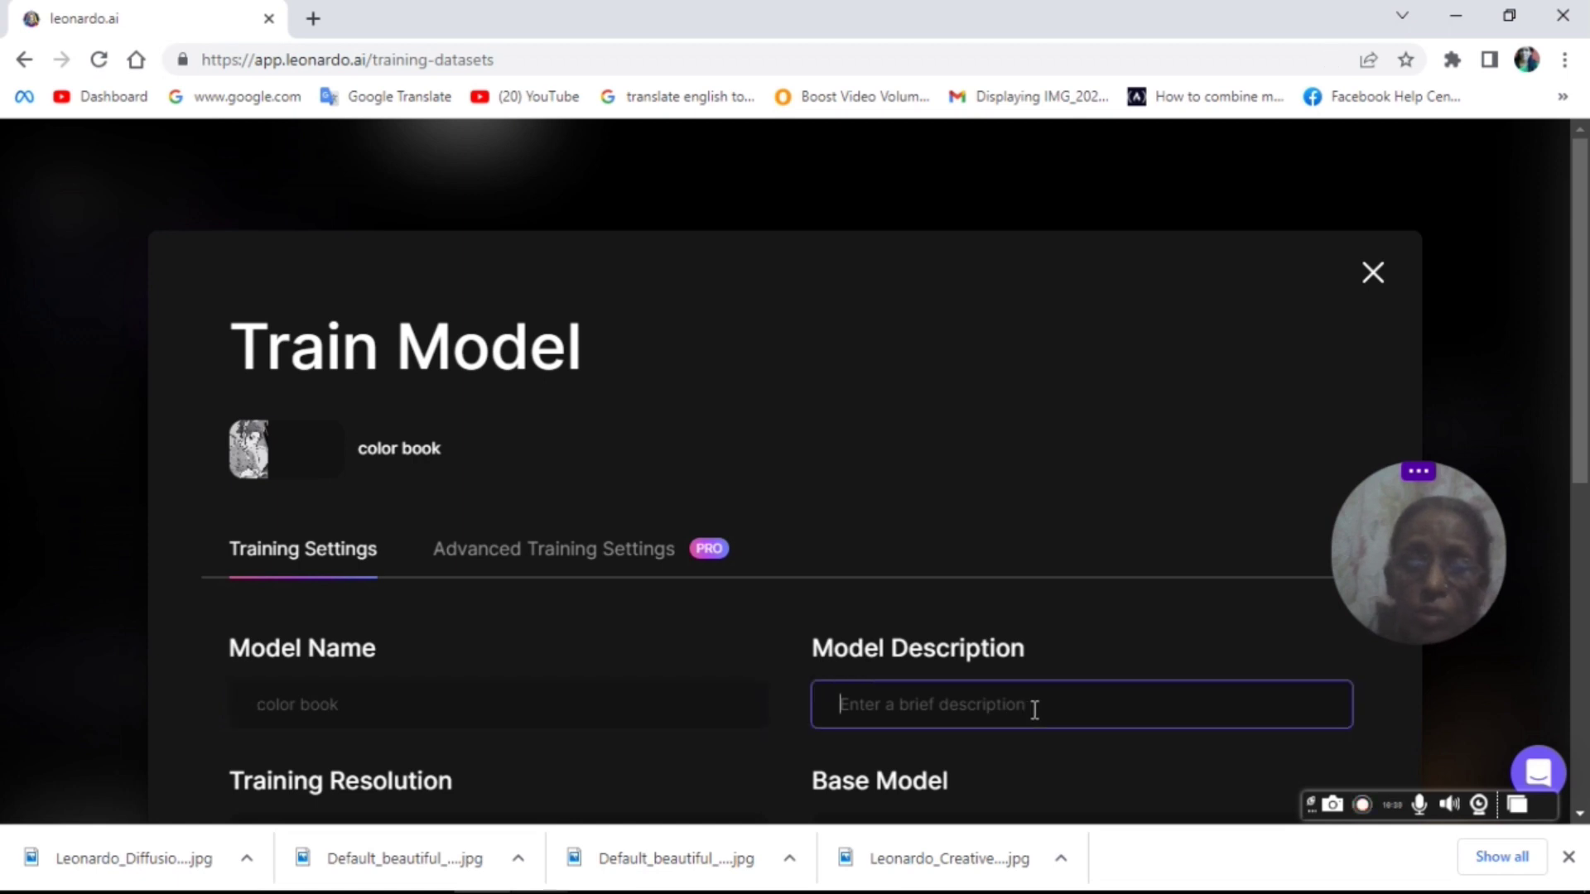
text(desi)
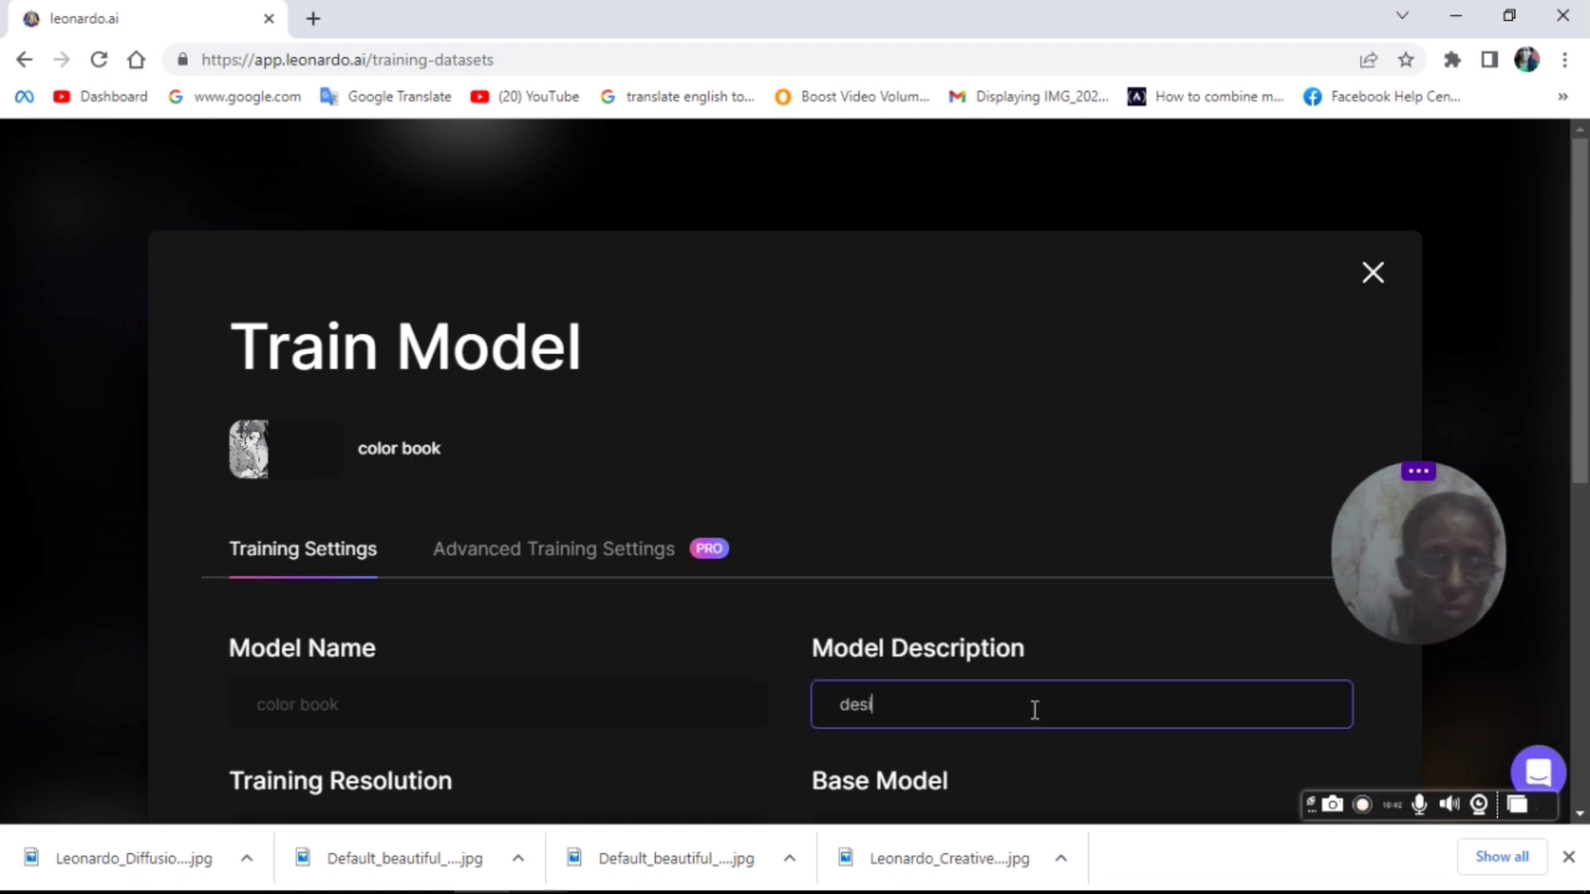
text(gn d)
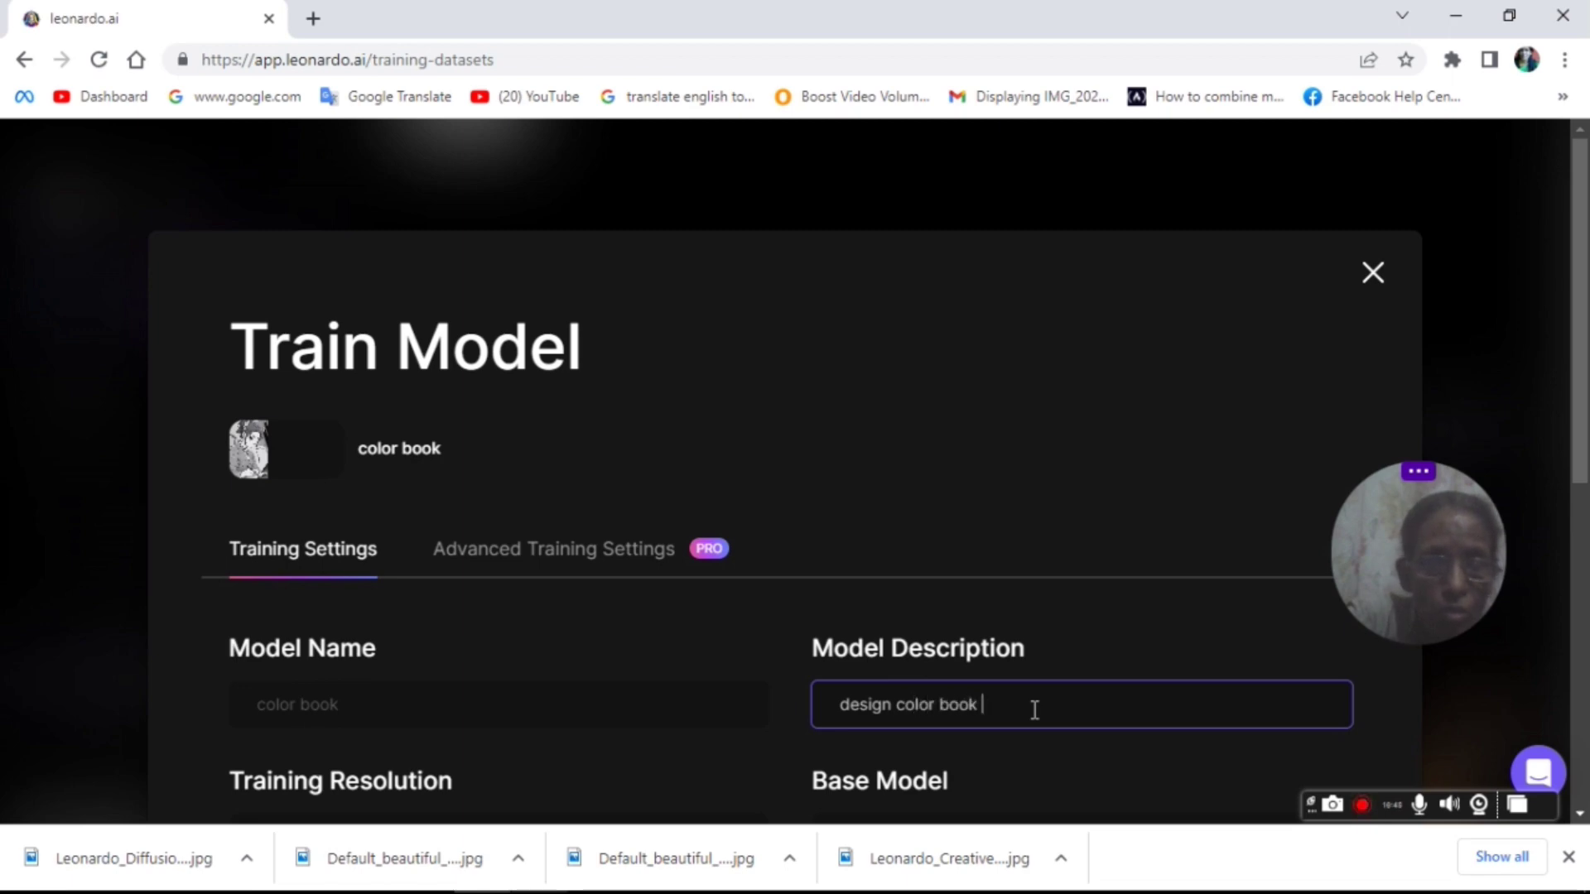
- Configure the training with 768×768 resolution, the Stable Diffusion v2.1 (768×768) base model and the Graphical Elements category
scroll(831, 784, down, 7)
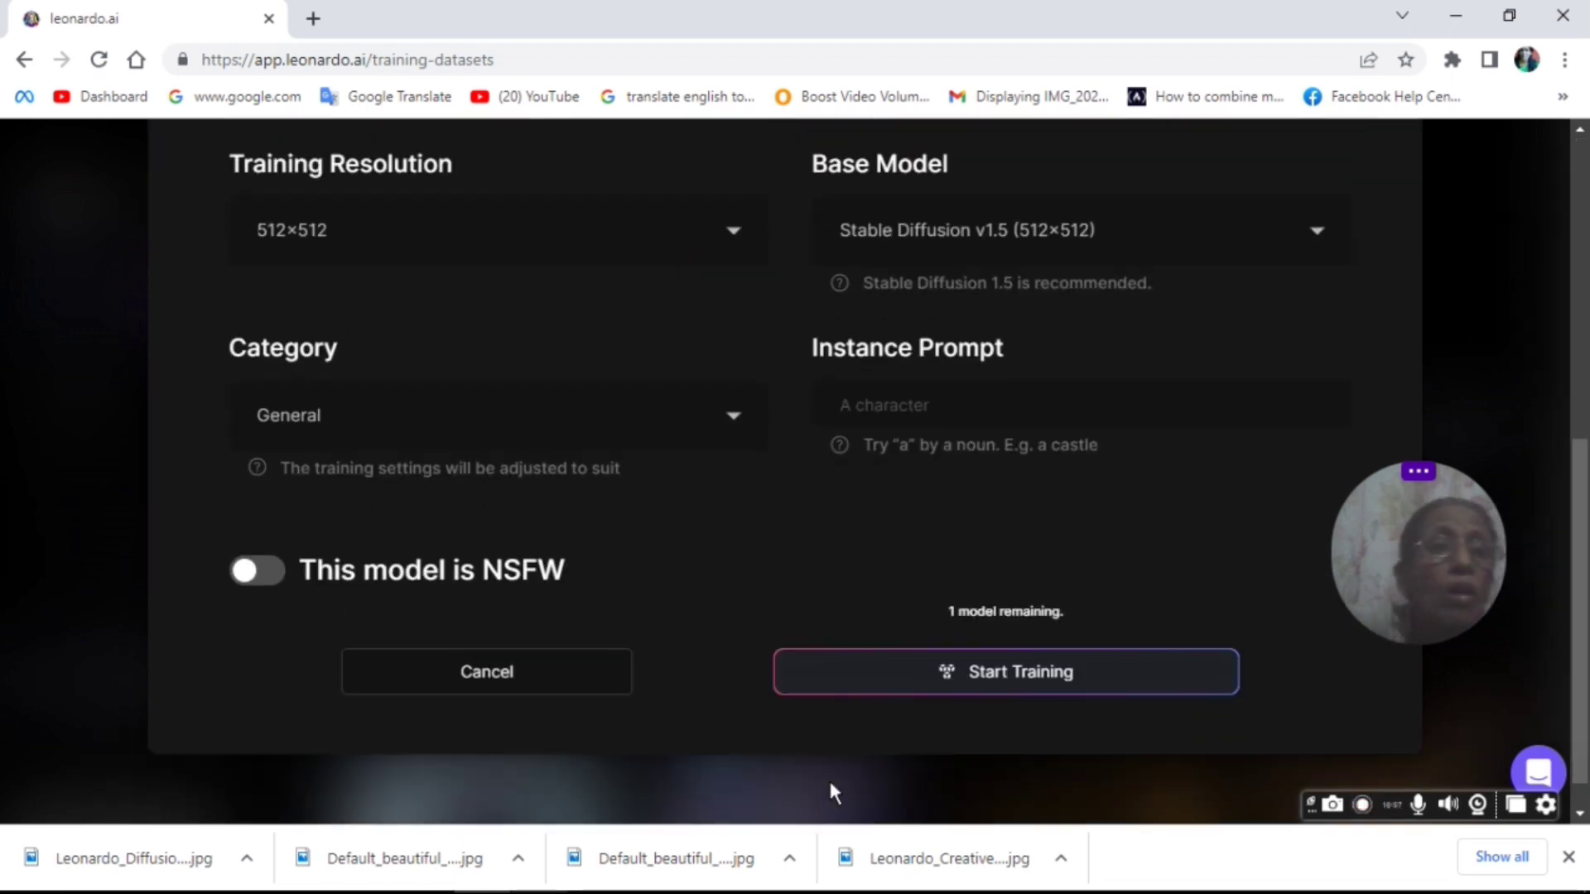
click(728, 236)
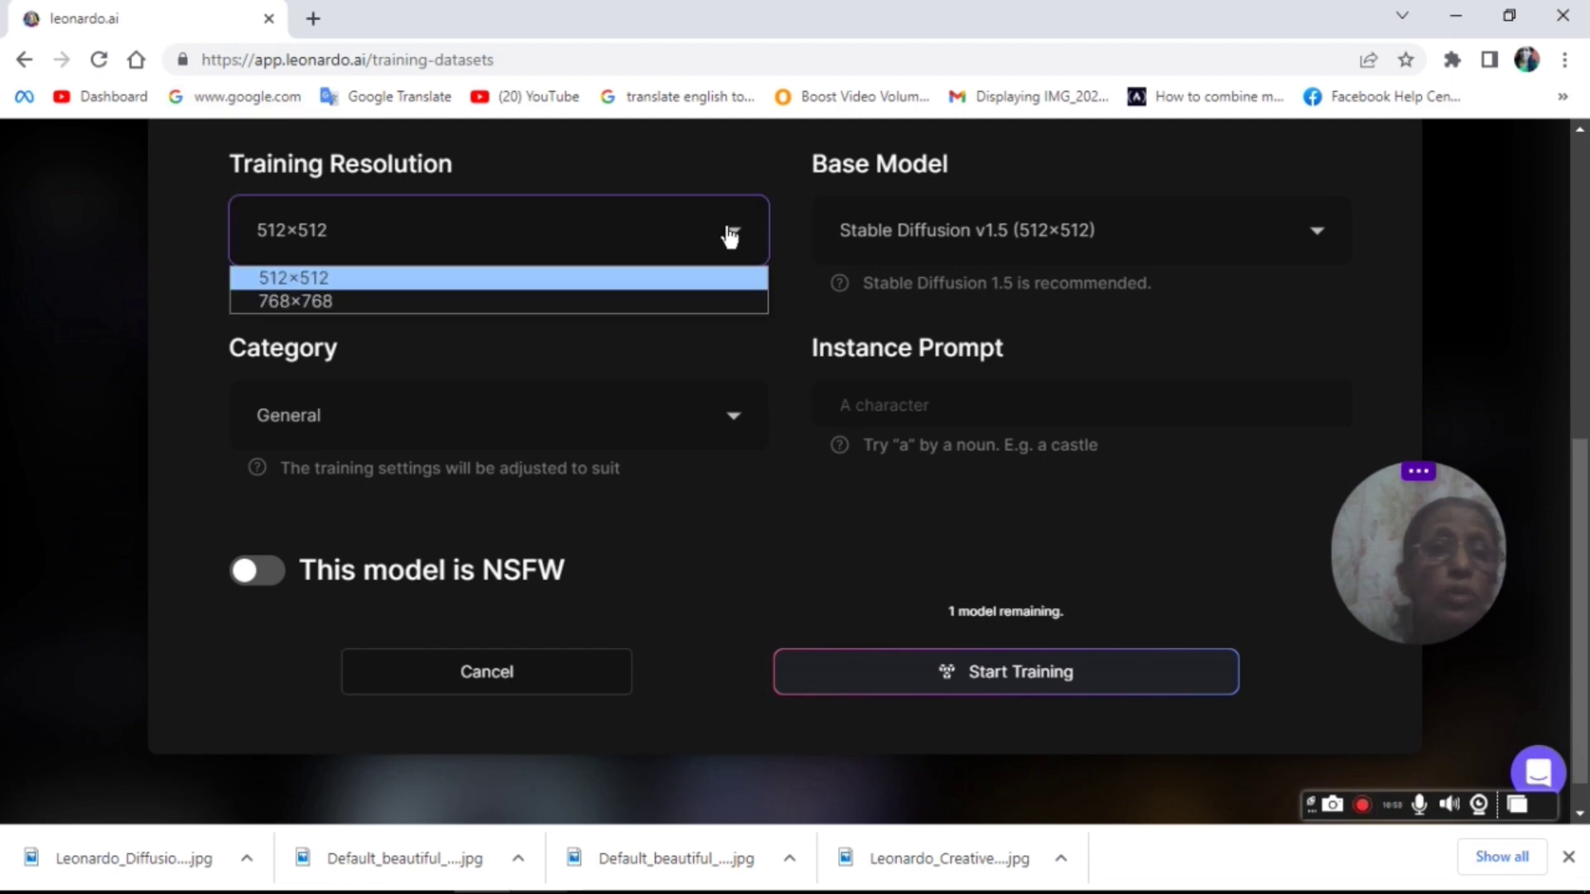
click(412, 308)
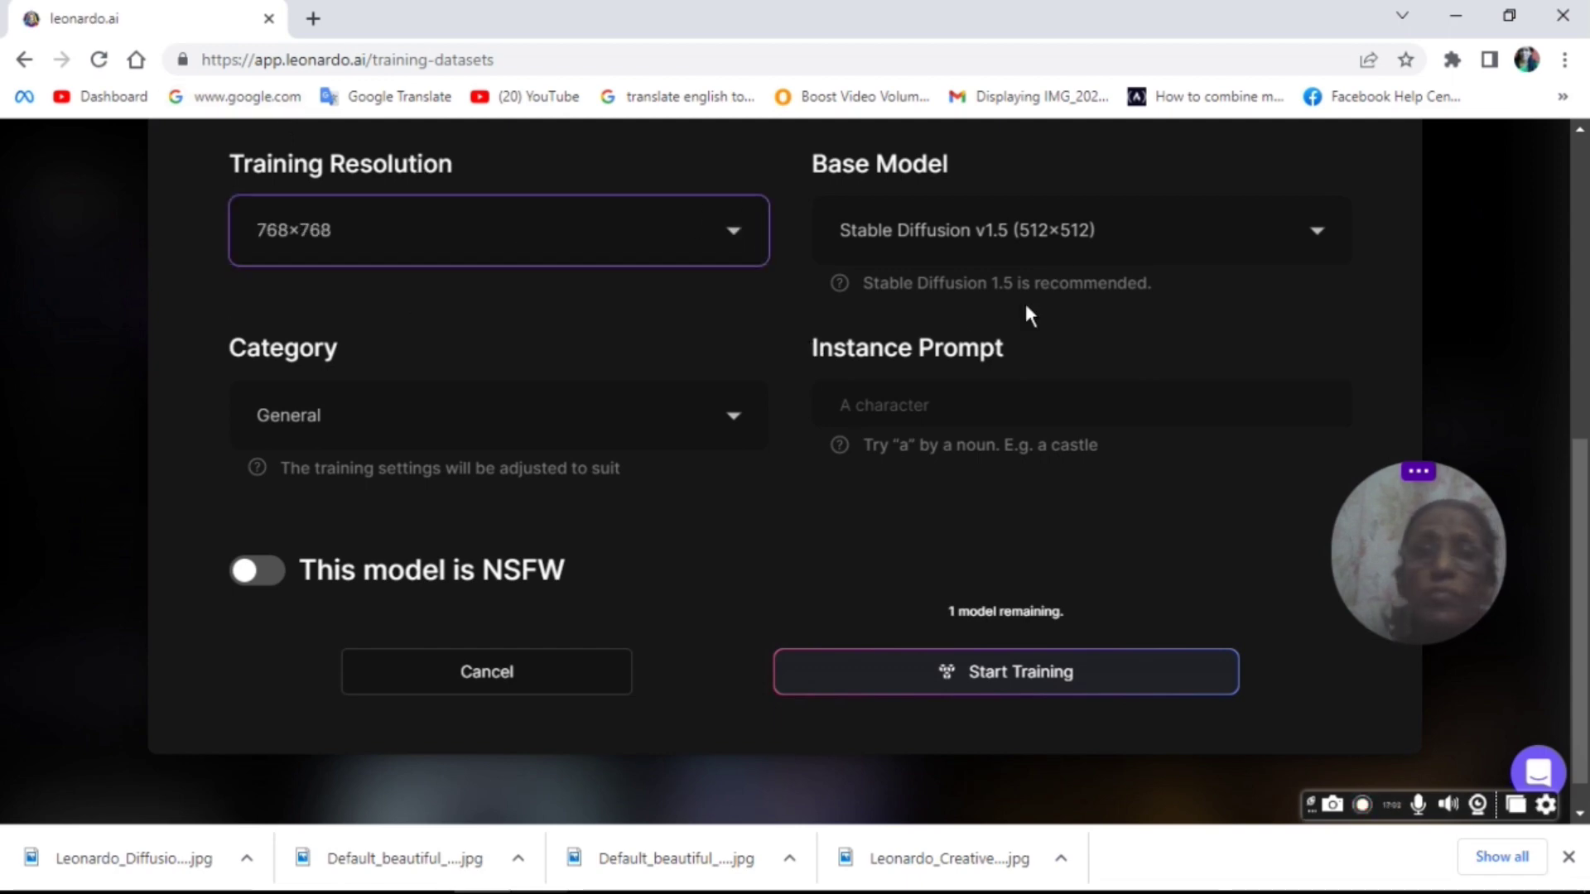
click(1313, 236)
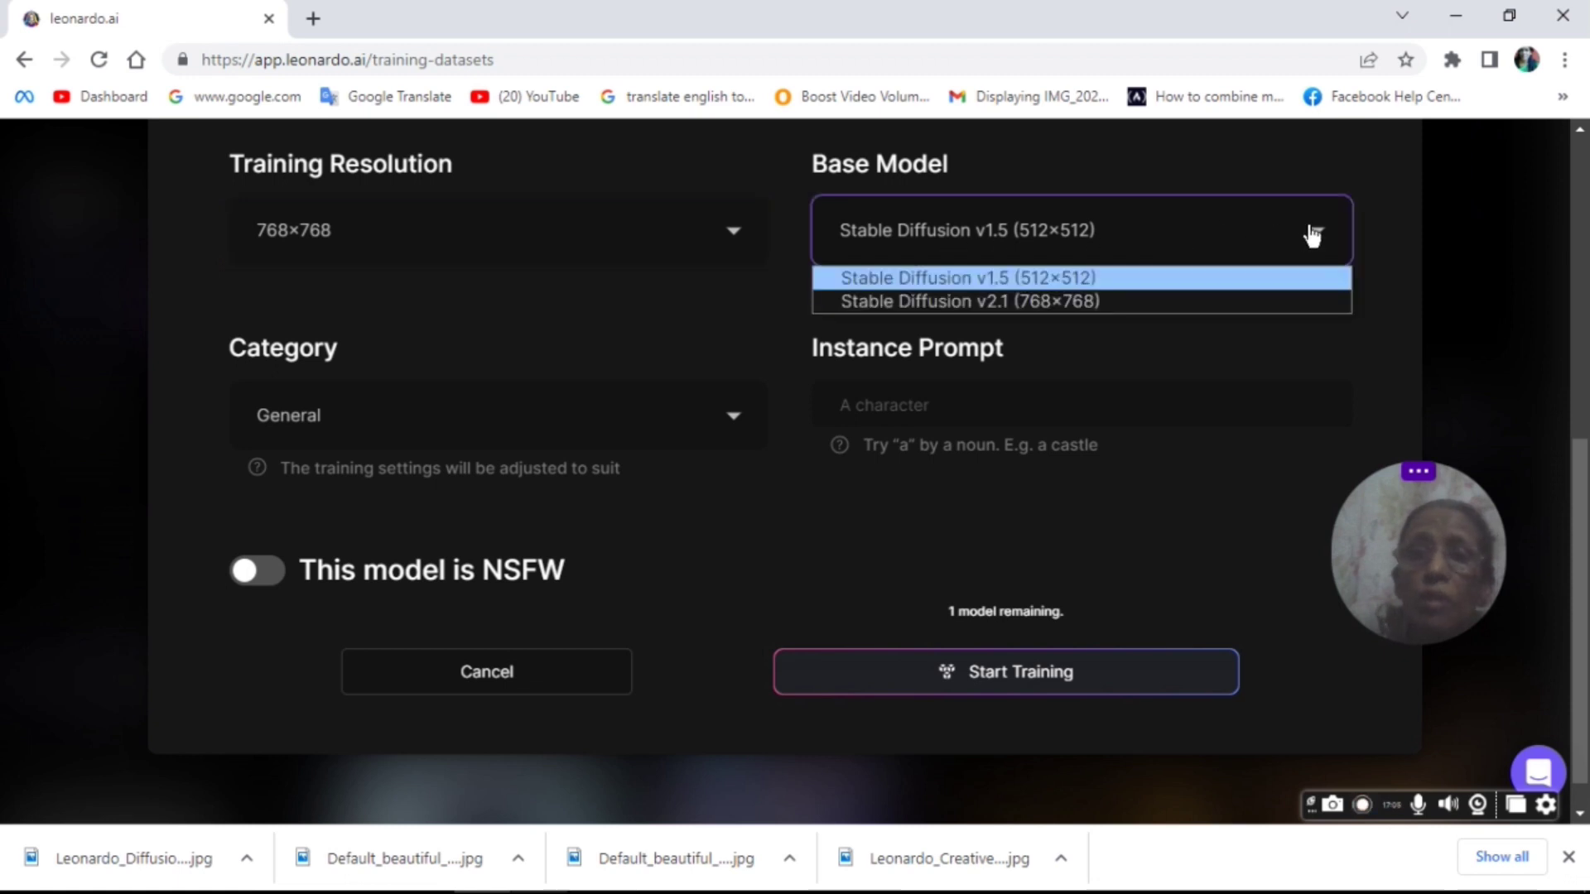
click(1083, 308)
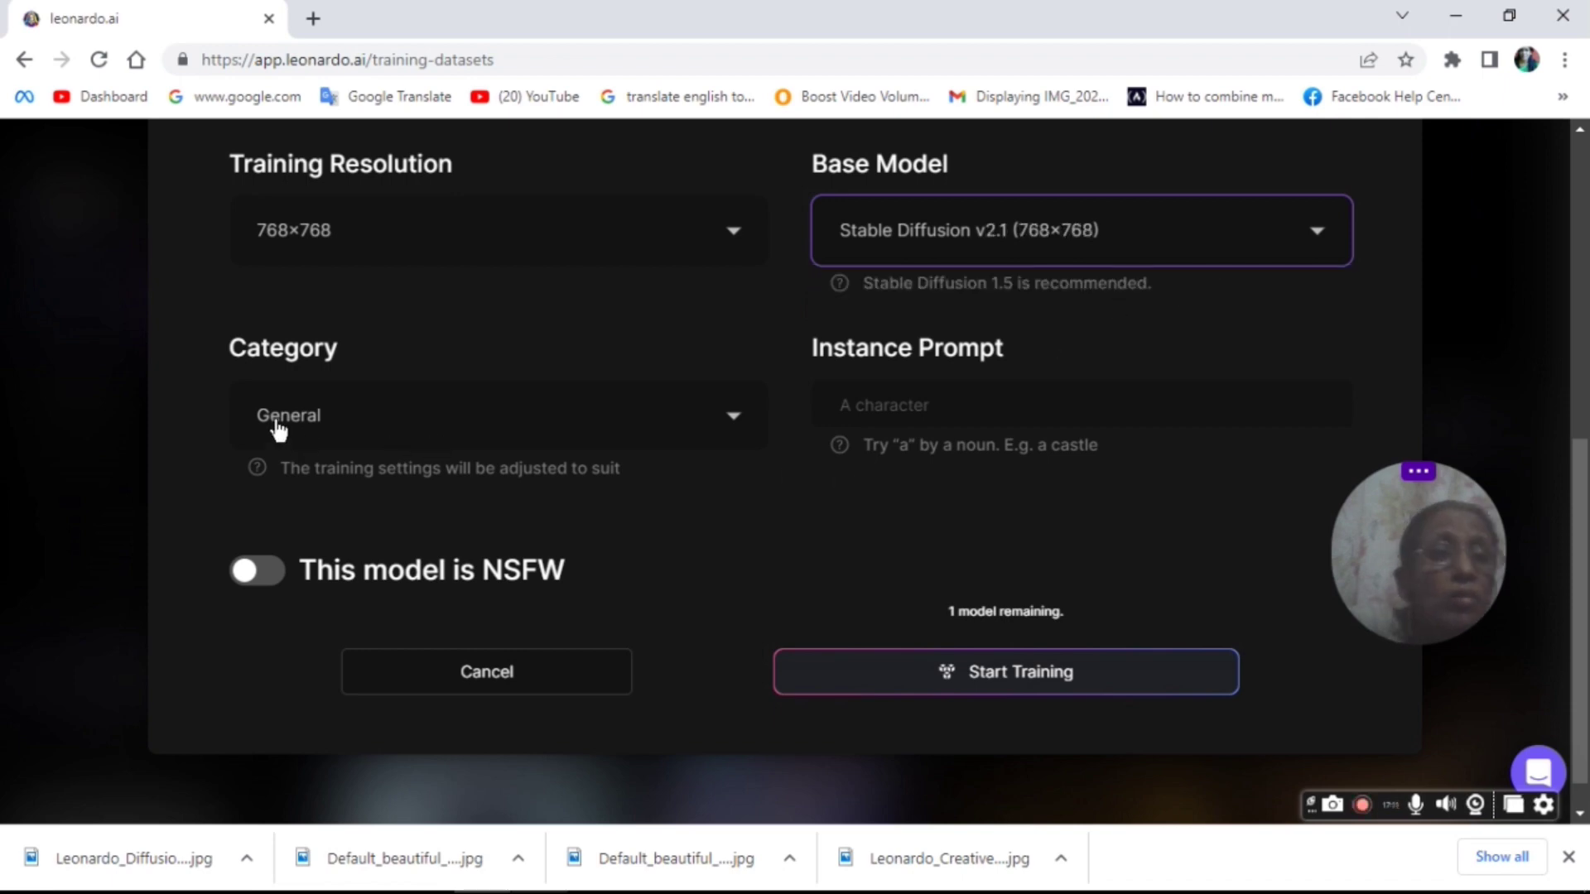
click(742, 422)
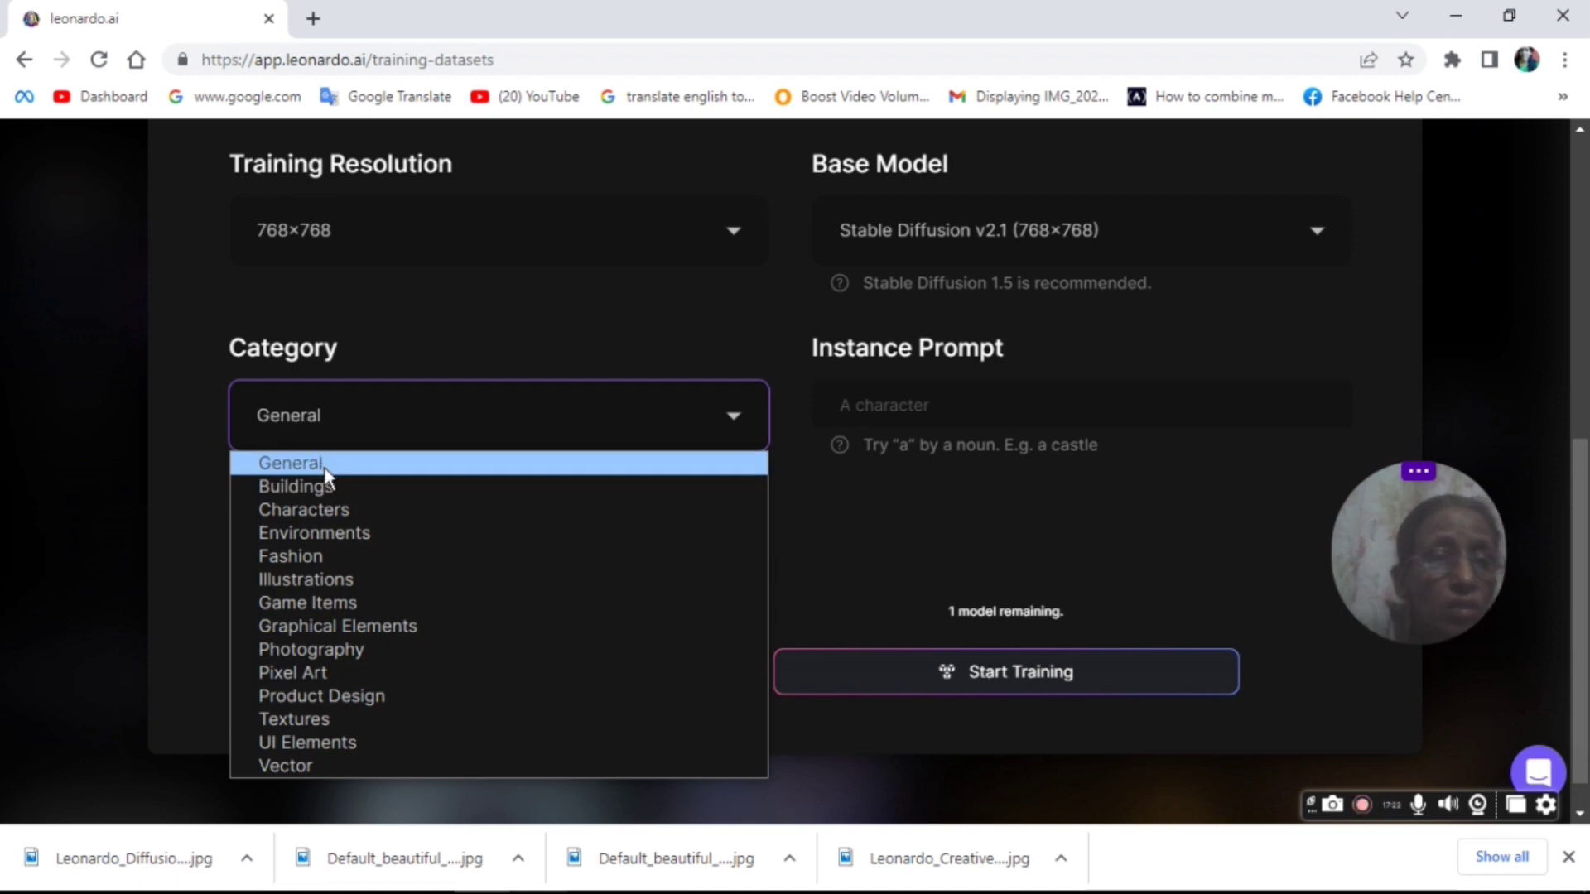
click(335, 631)
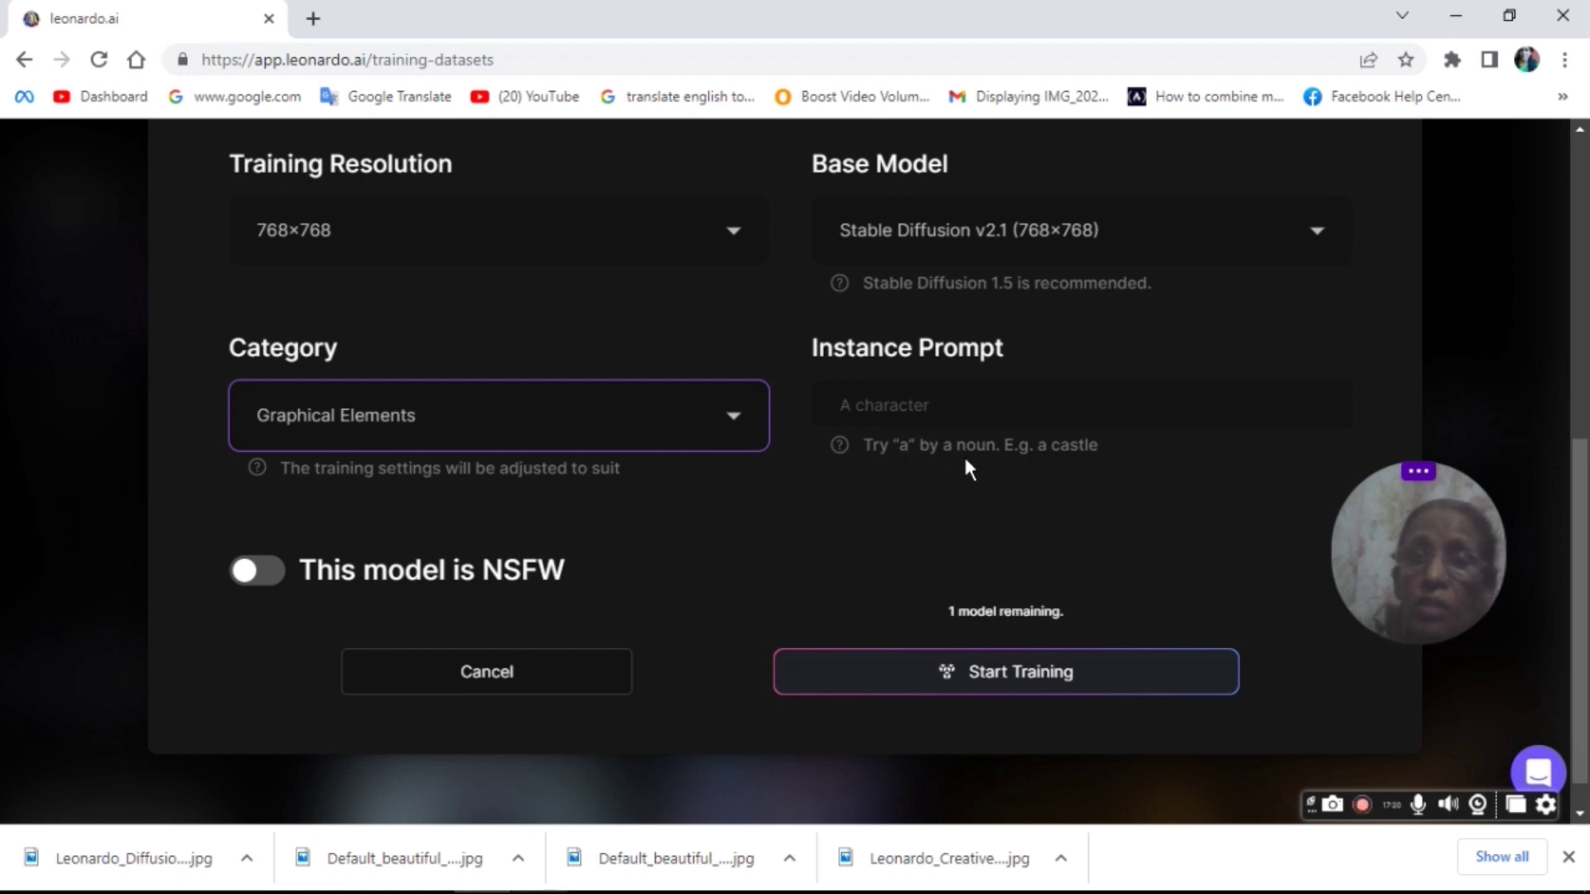
- Enter "mermaid" as the instance prompt and start training the model
click(885, 407)
text(merm)
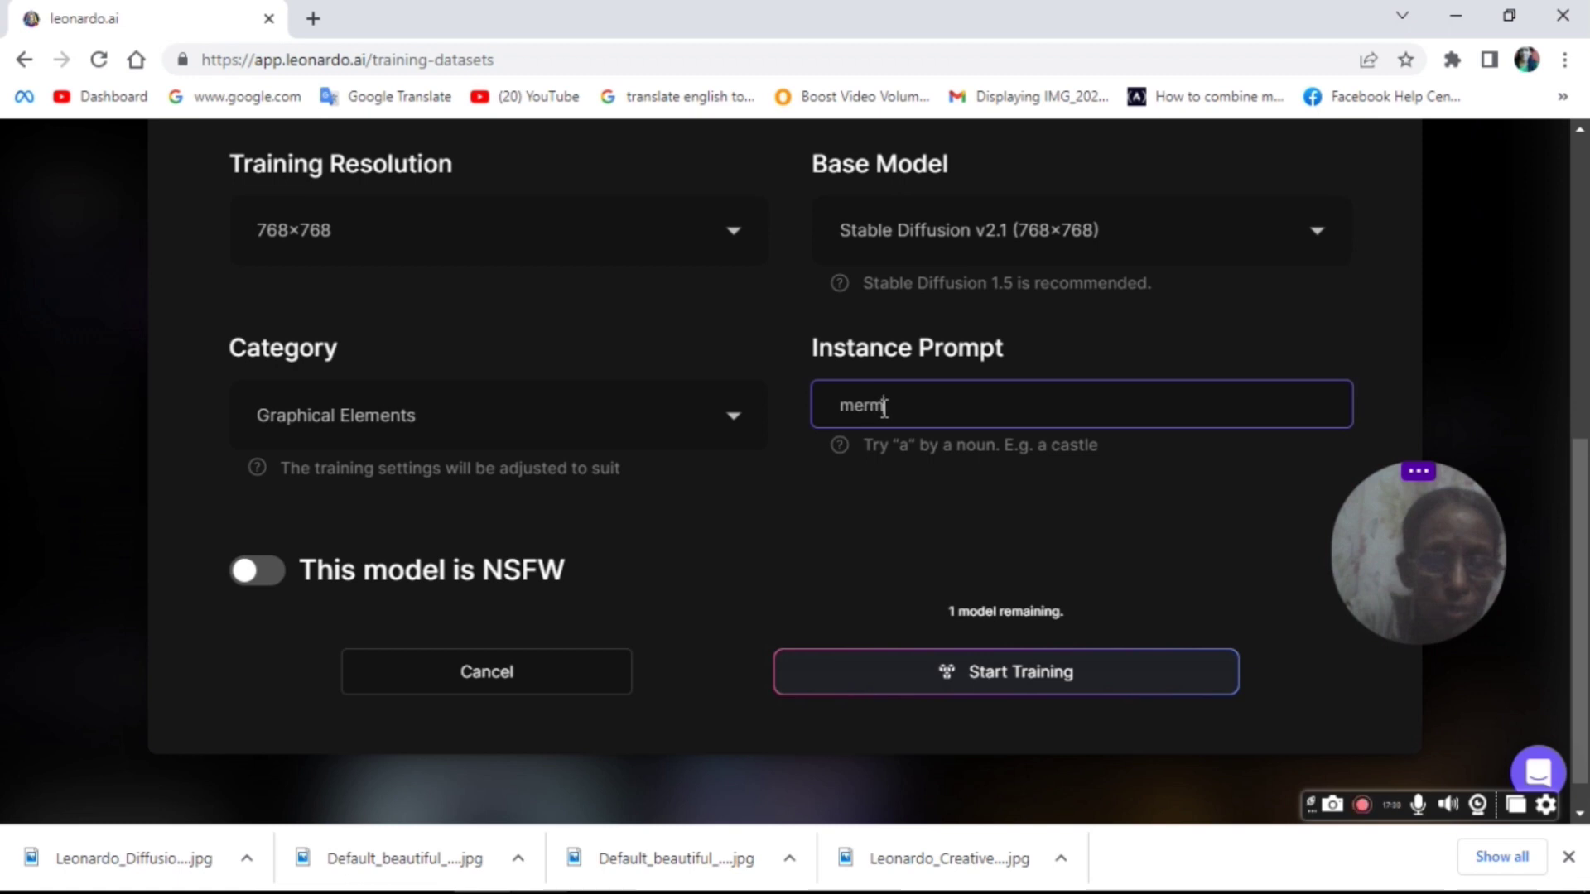
text(aid)
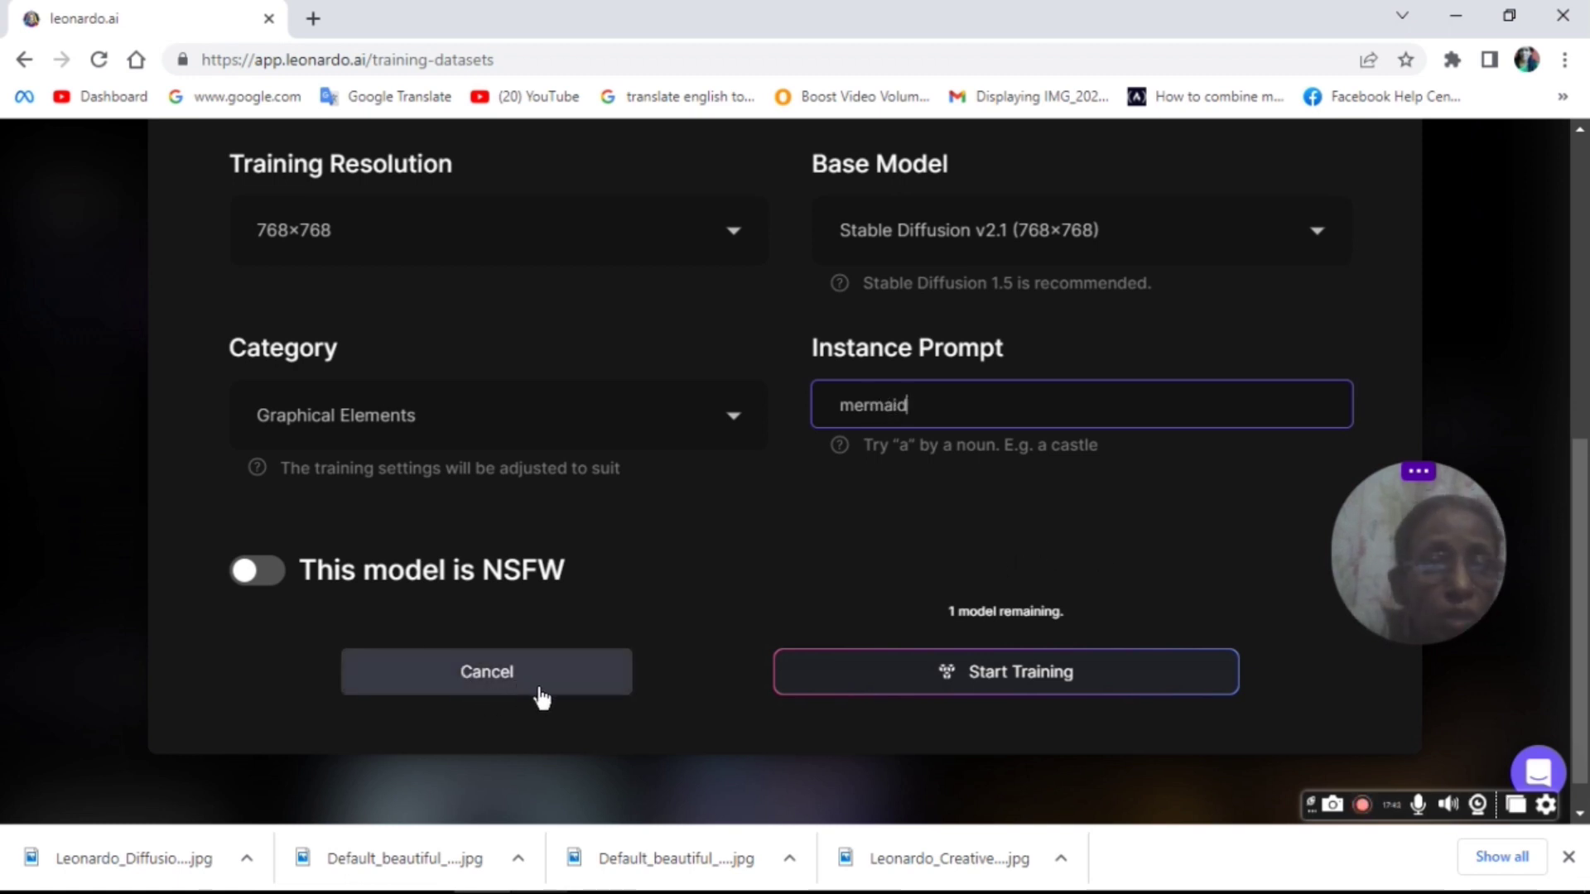
click(1029, 677)
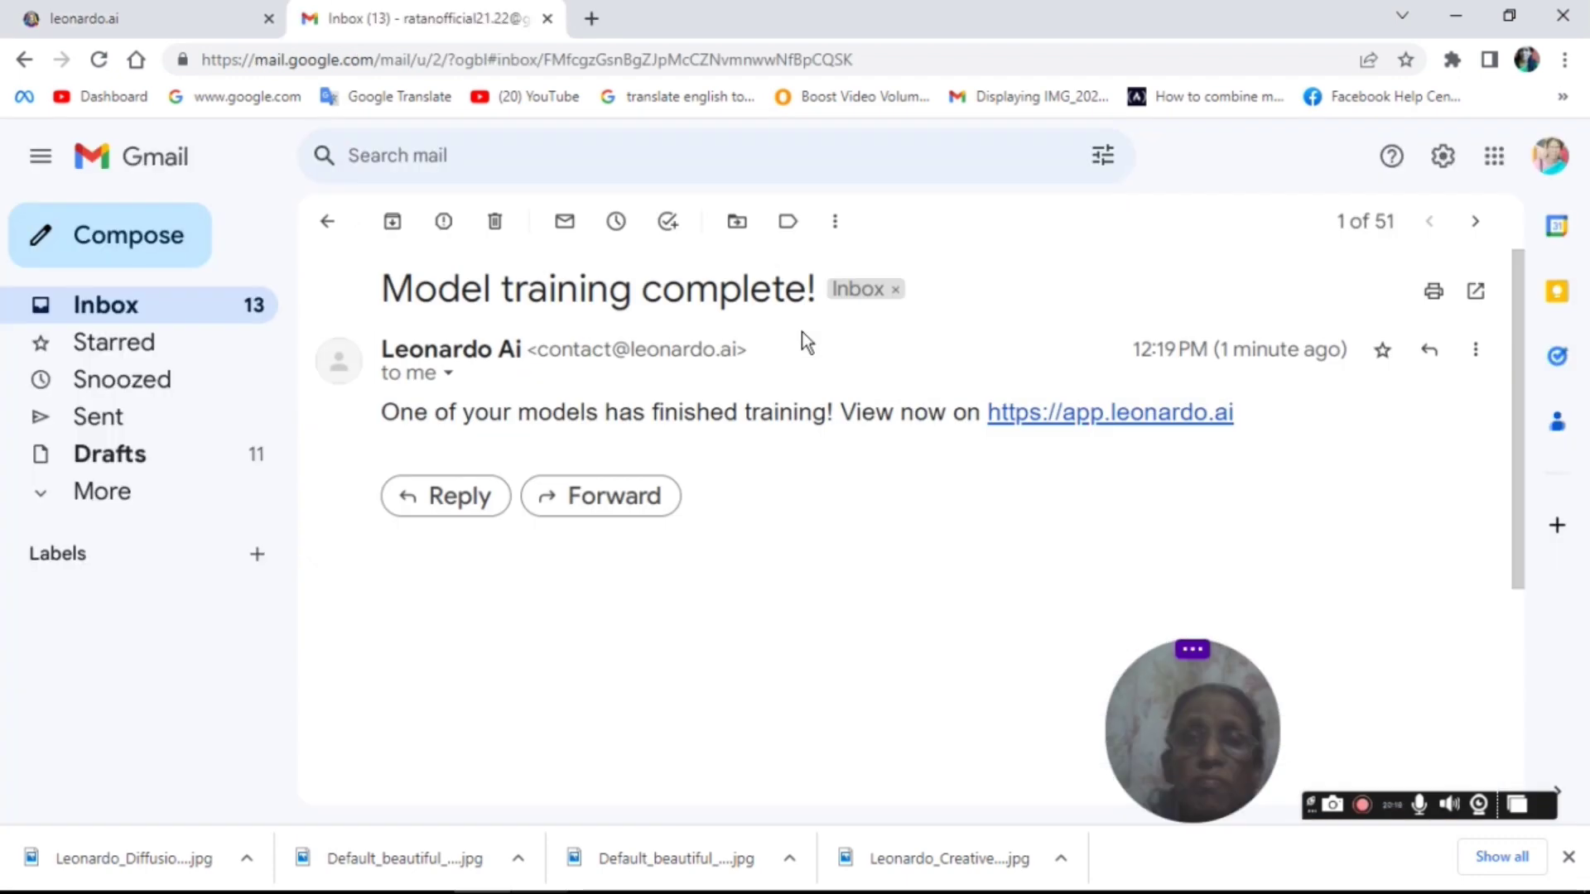
- Open the link in the training-complete email and use AI Image Generation to generate two images from the mermaid prompt with Leonardo Diffusion
click(1125, 419)
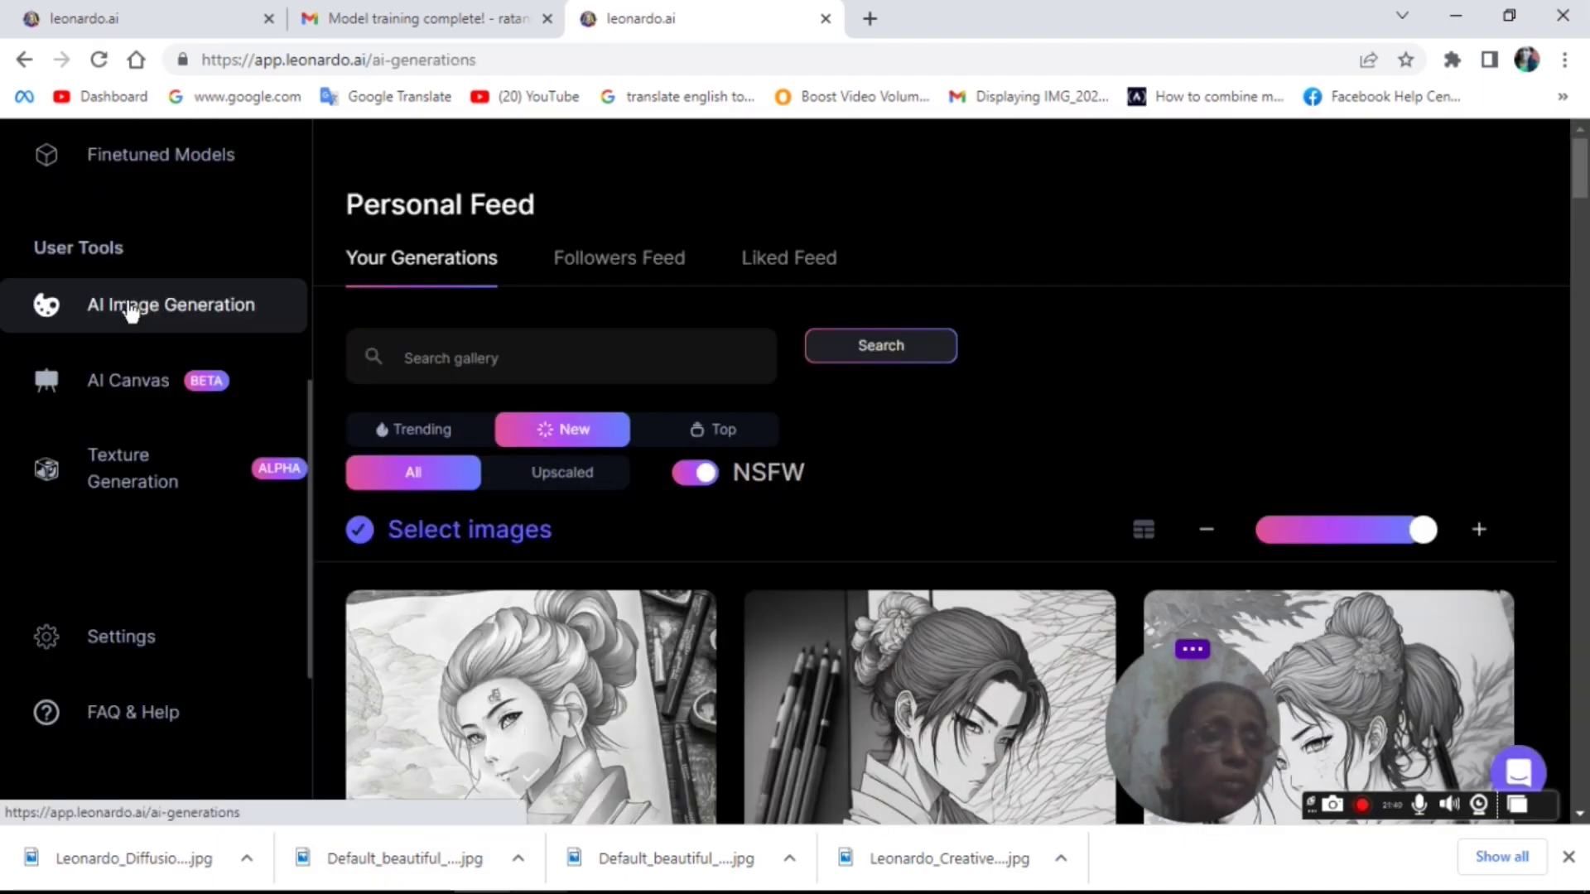
click(130, 308)
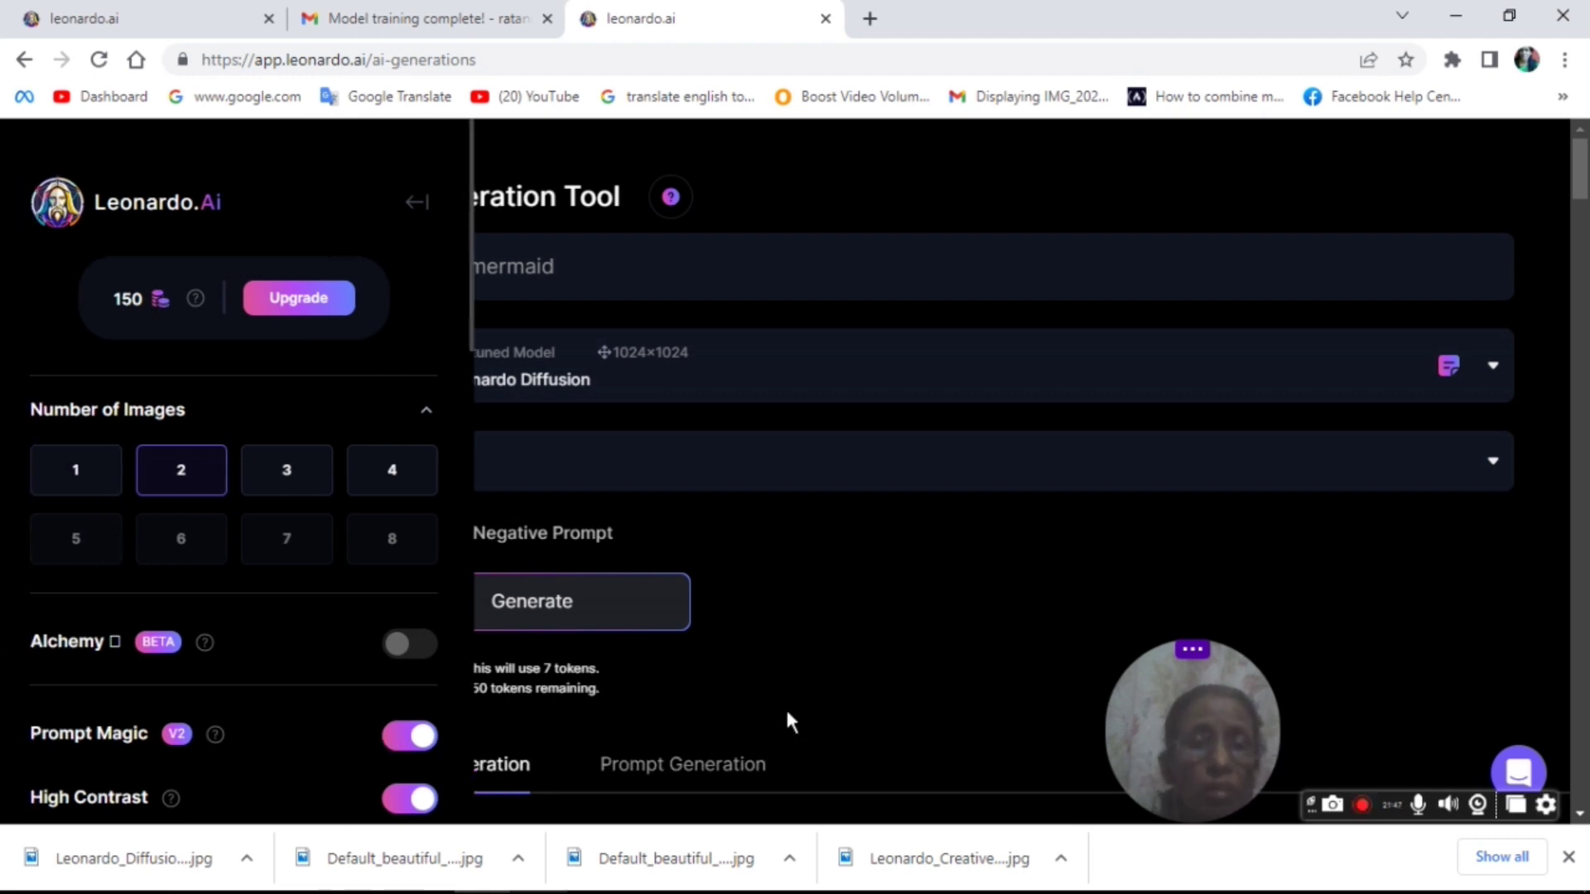
click(579, 272)
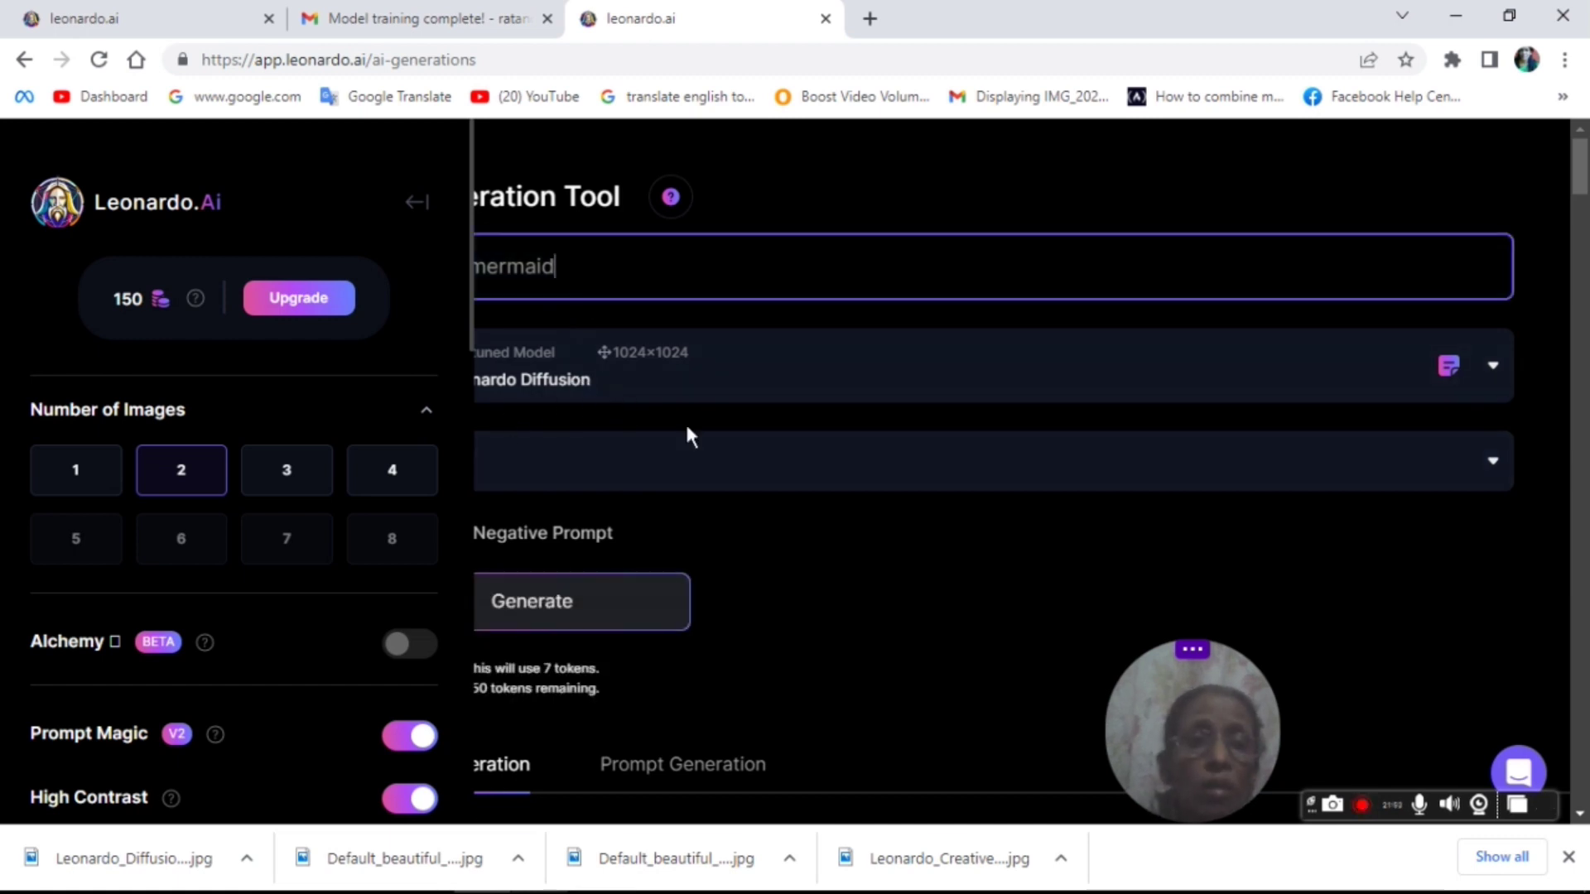
click(793, 479)
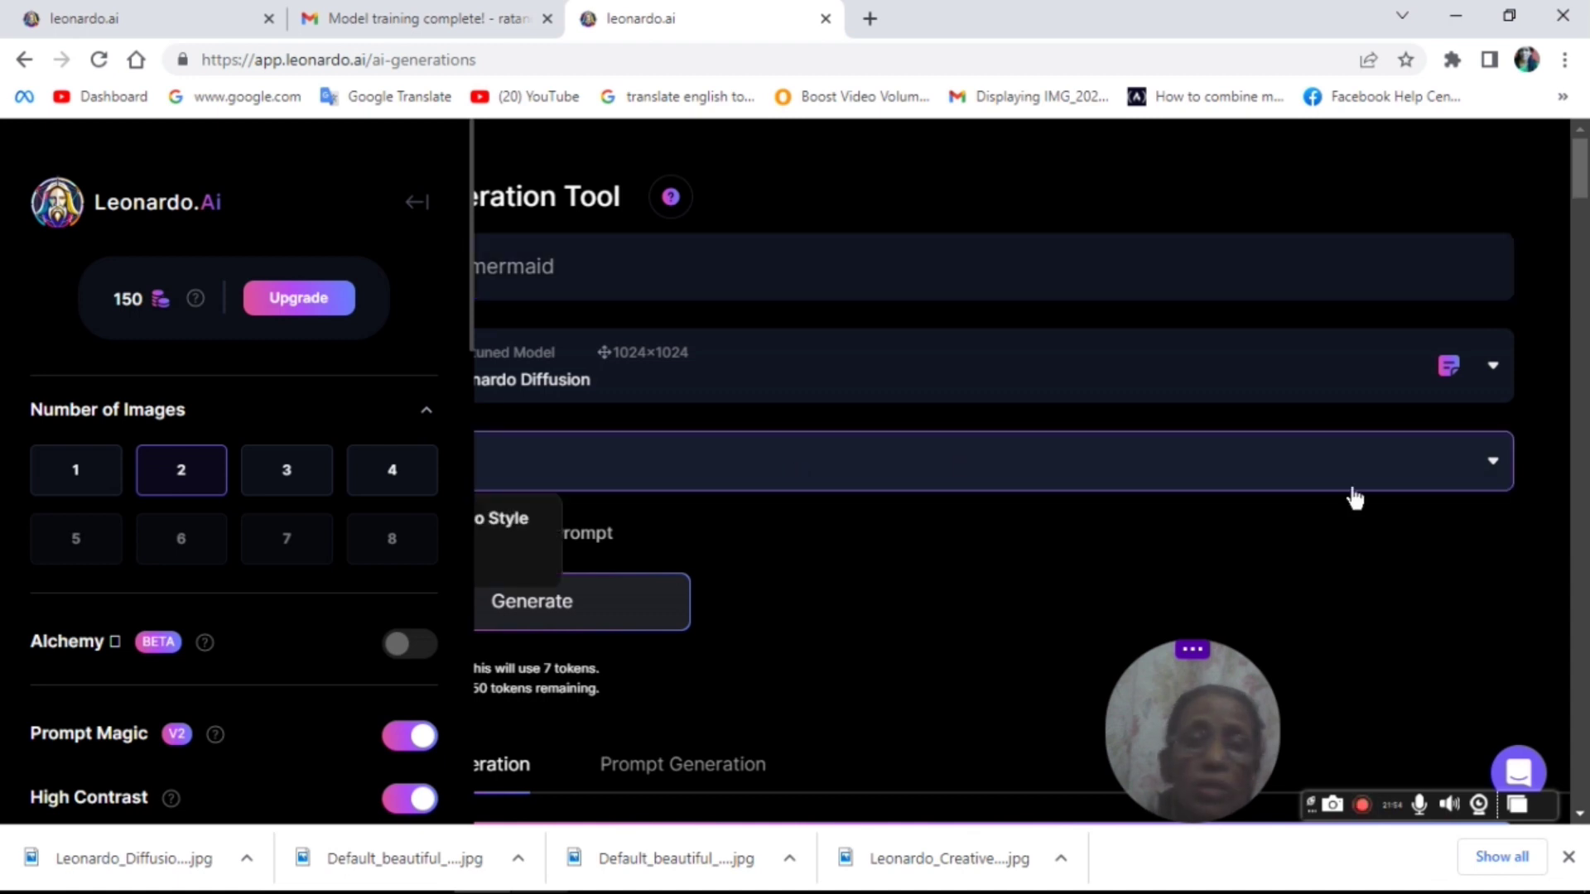
click(1482, 479)
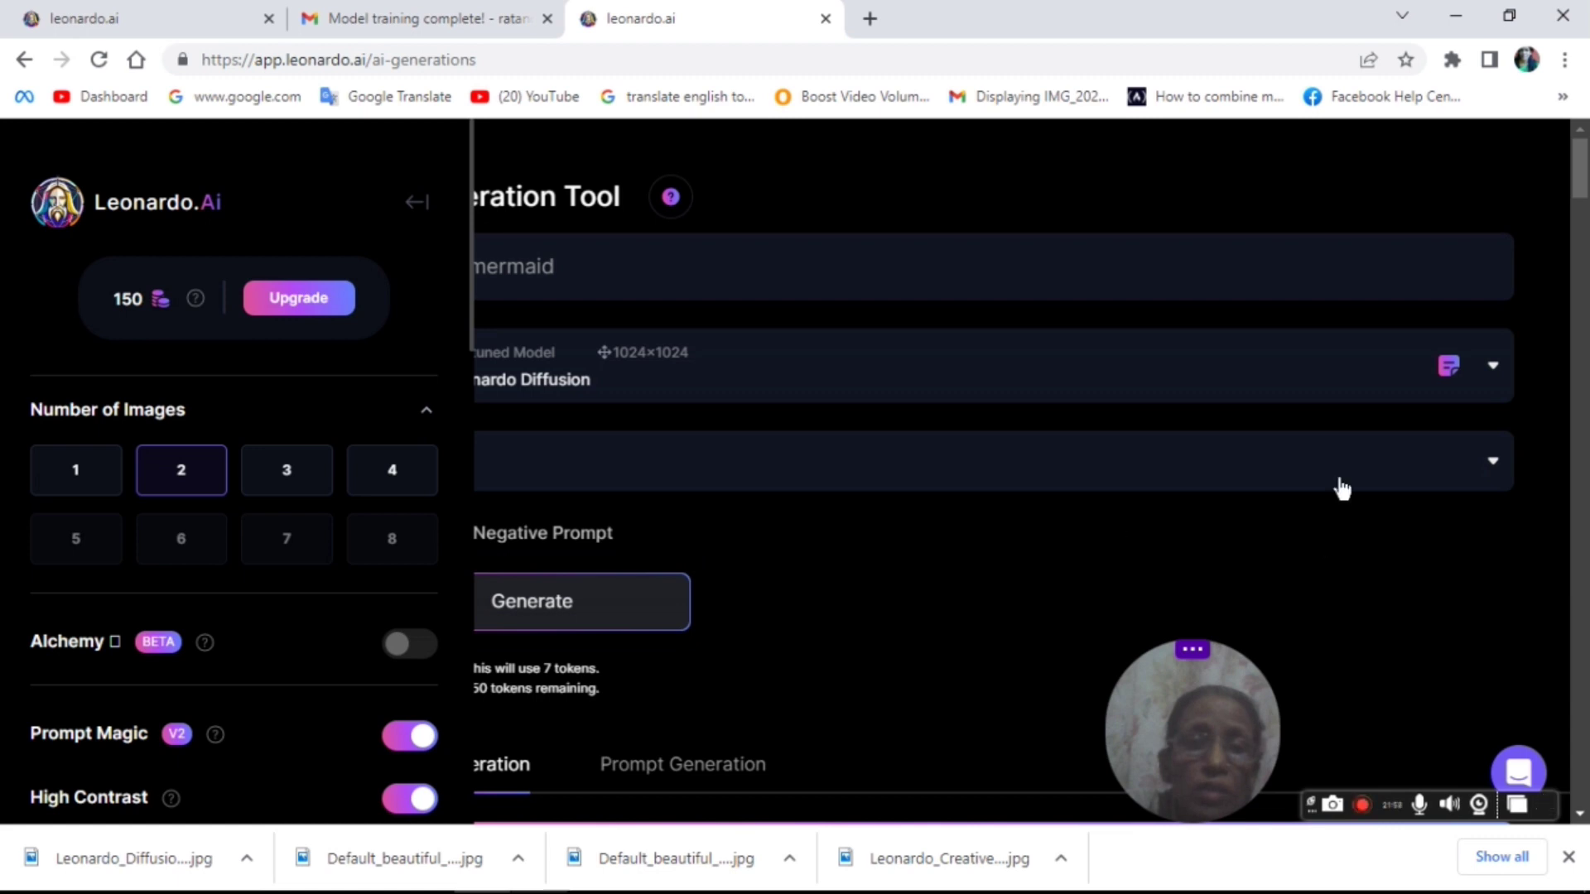
click(582, 605)
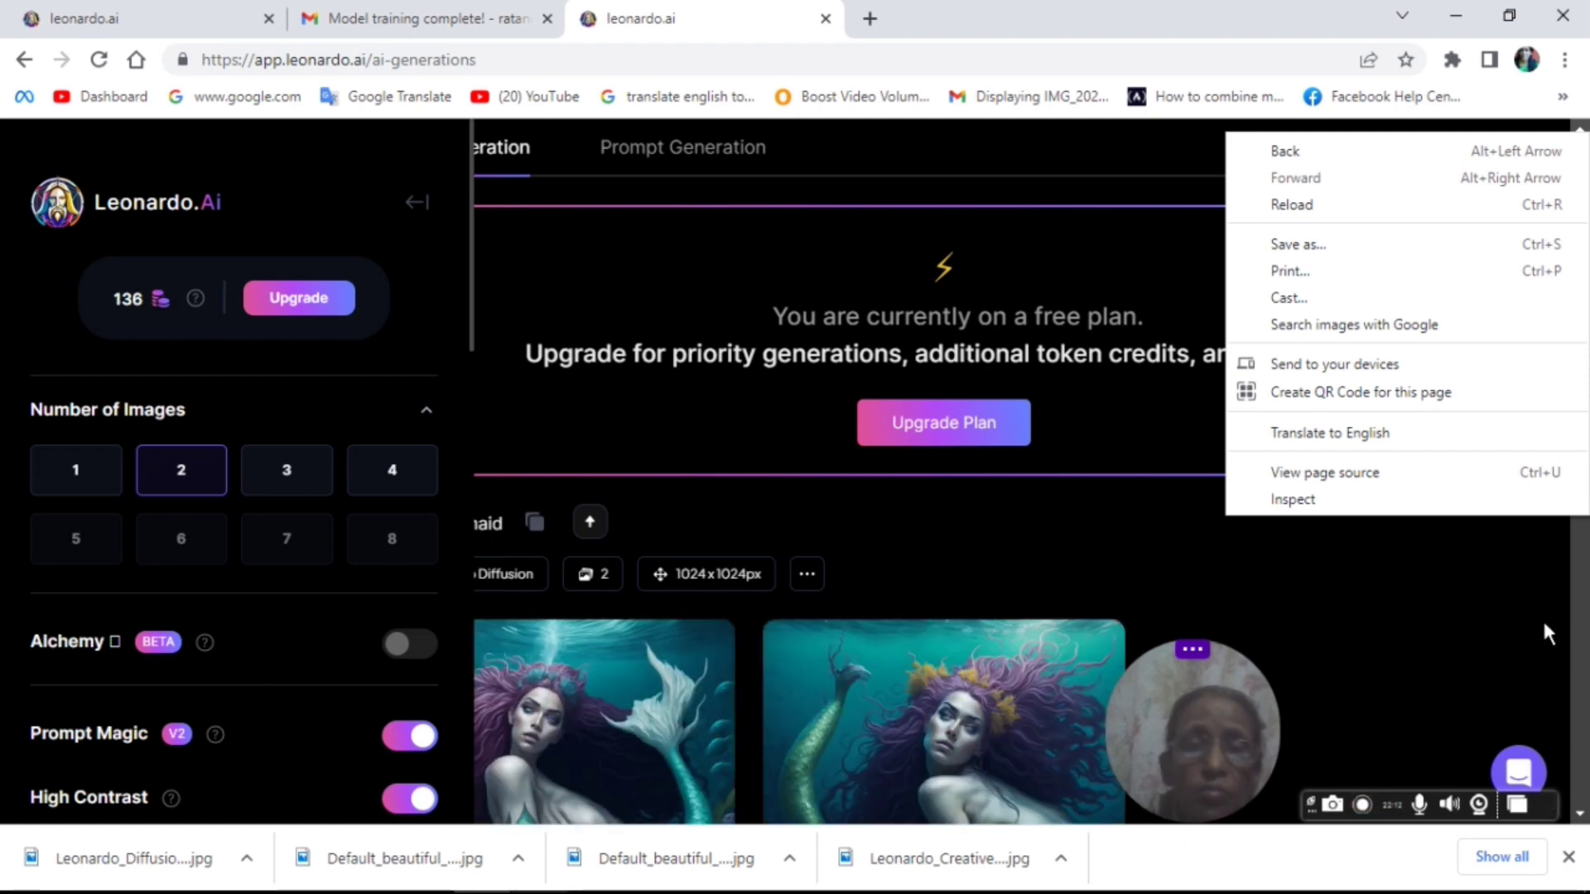
- Examine the generated mermaid images and compare them with the earlier generations below
click(1377, 712)
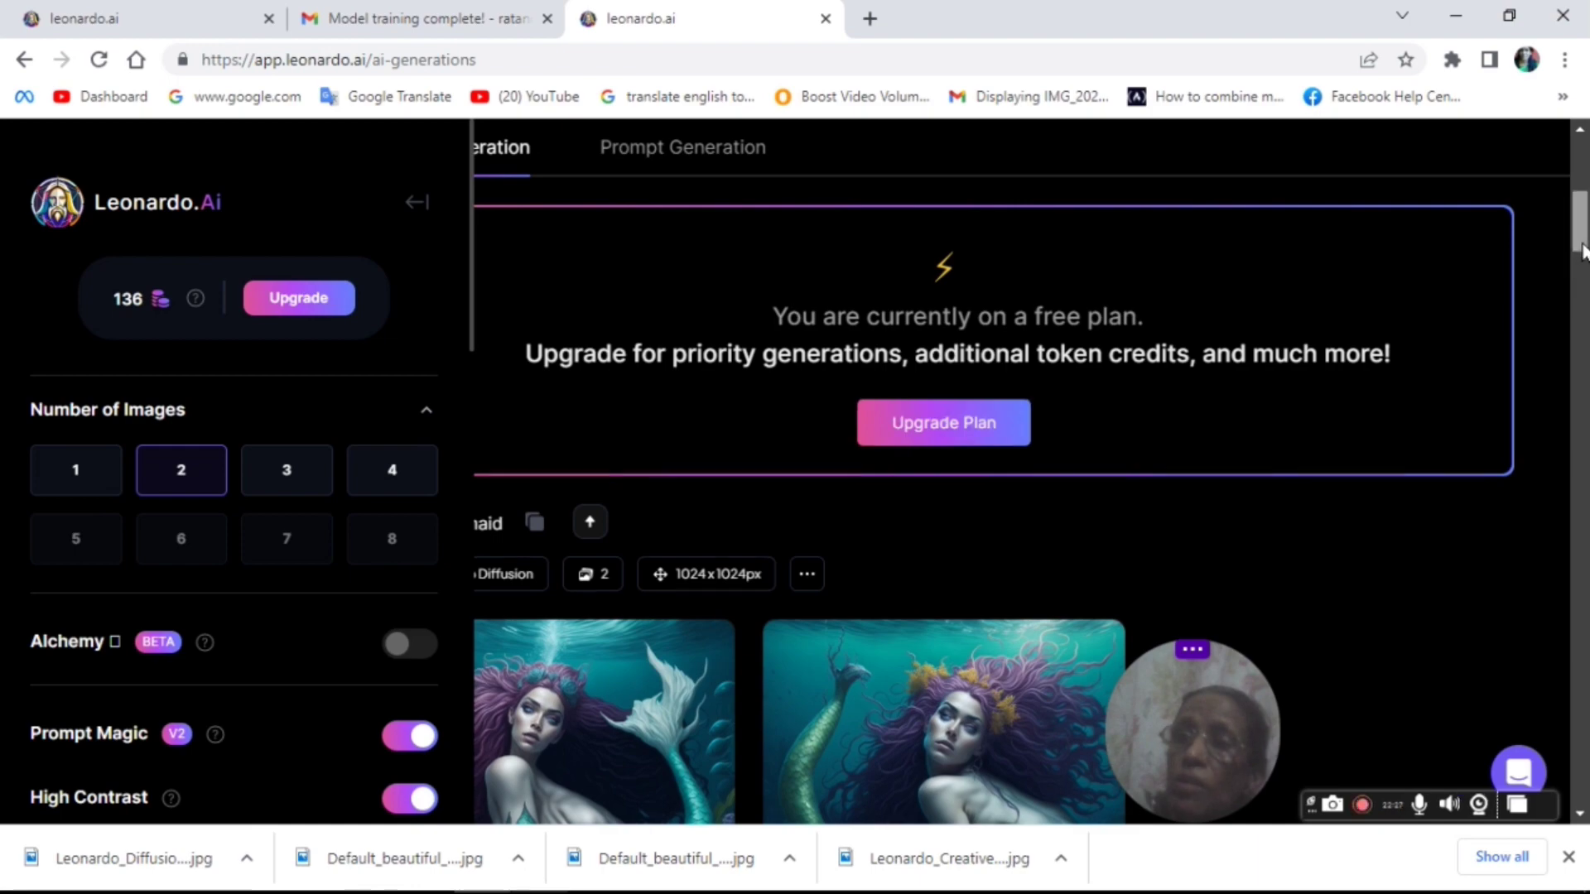
scroll(1021, 472, down, 6)
scroll(1153, 126, down, 5)
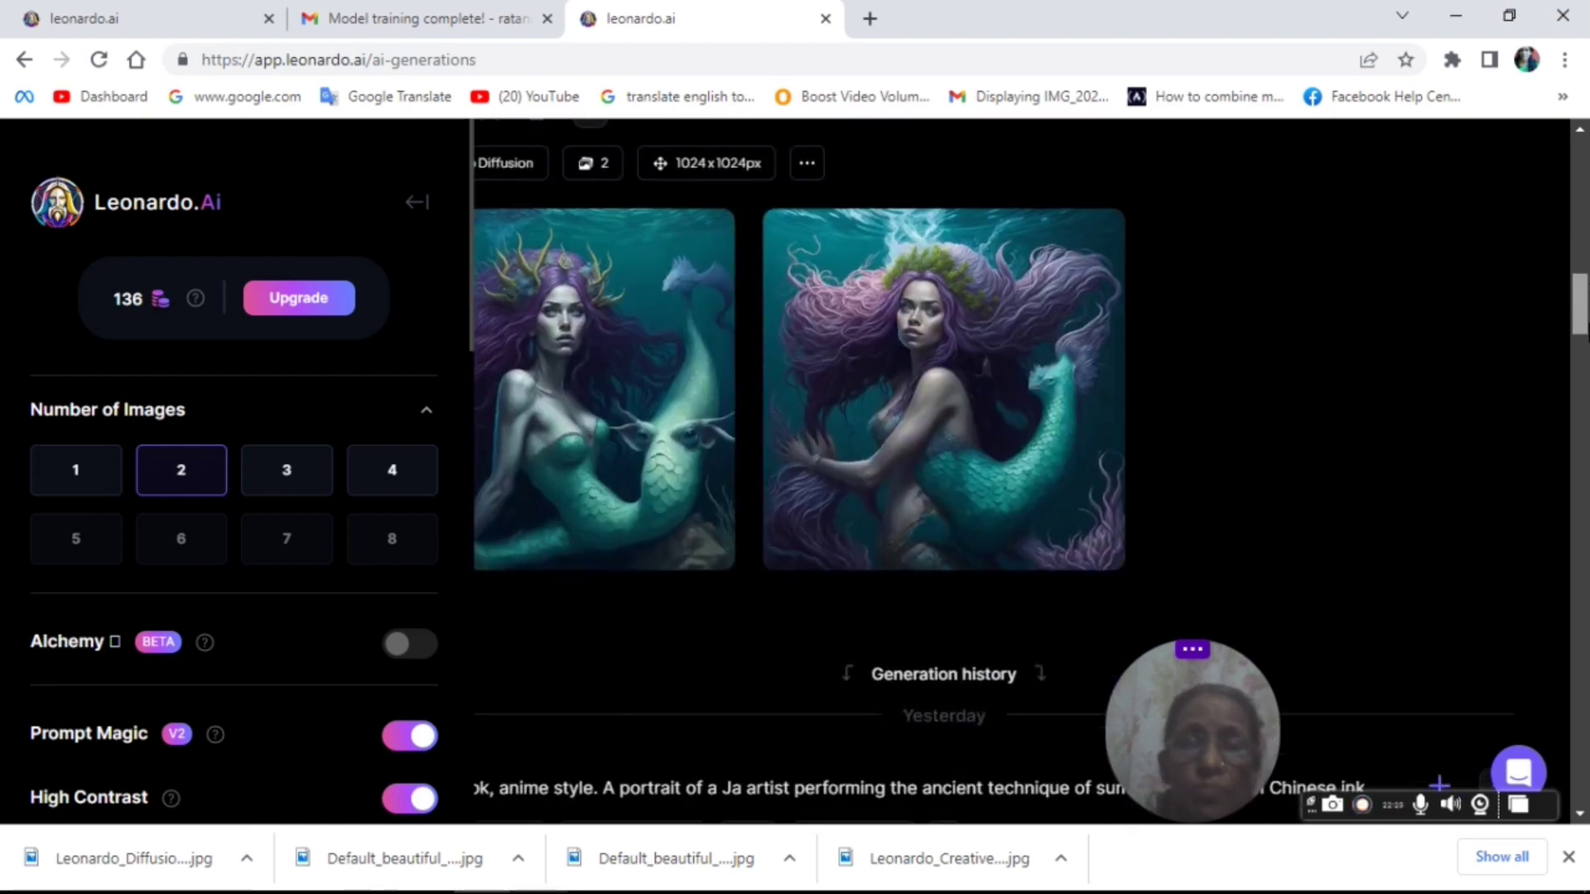
drag(1588, 324, 1582, 258)
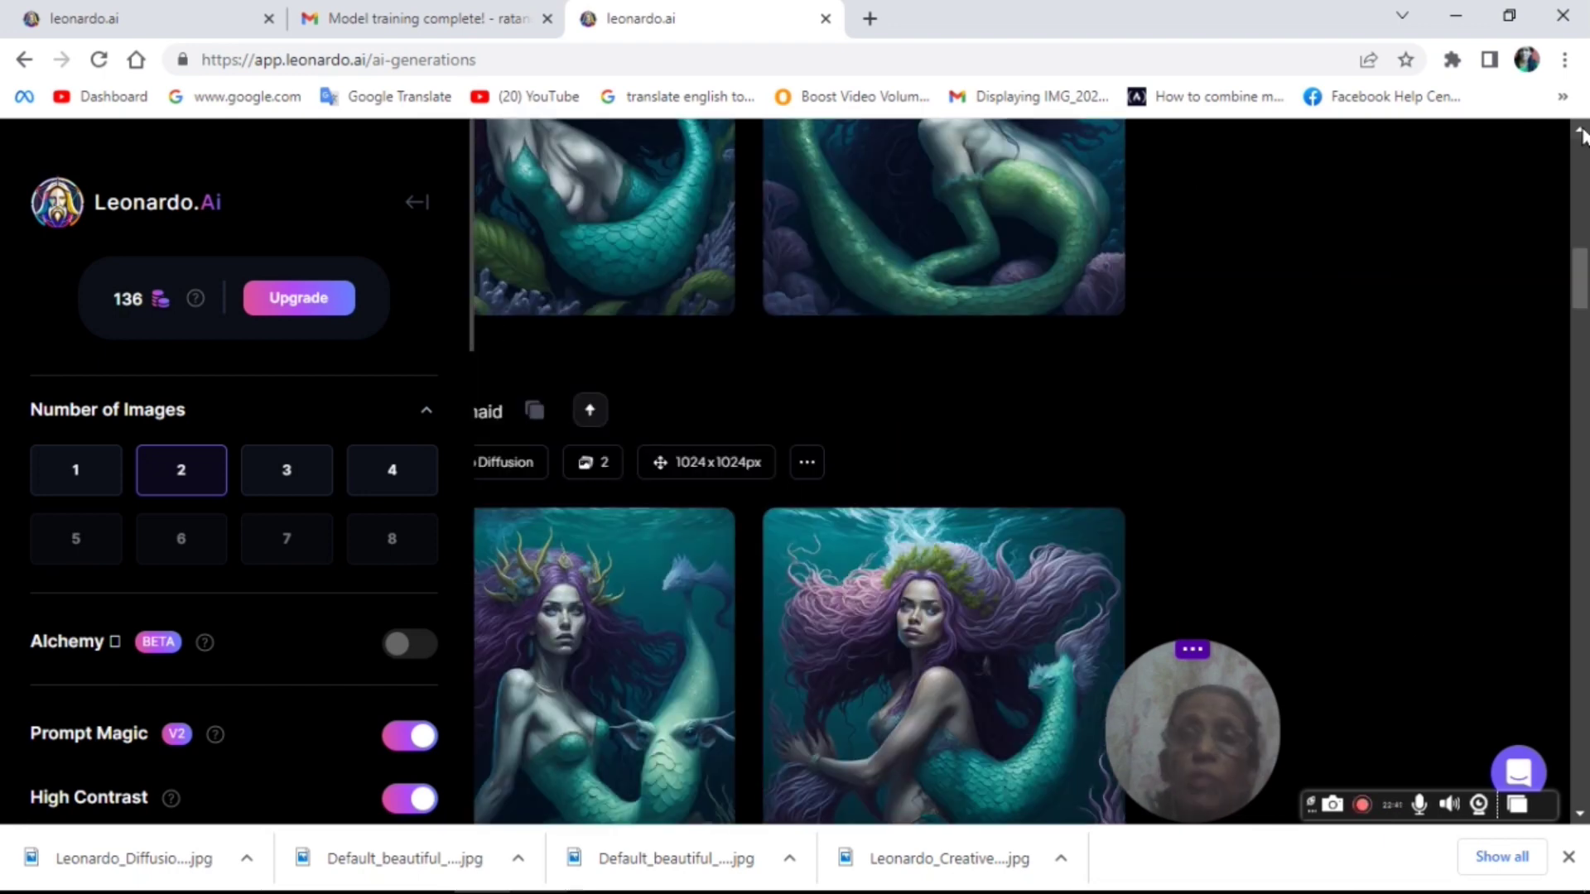
right_click(1586, 162)
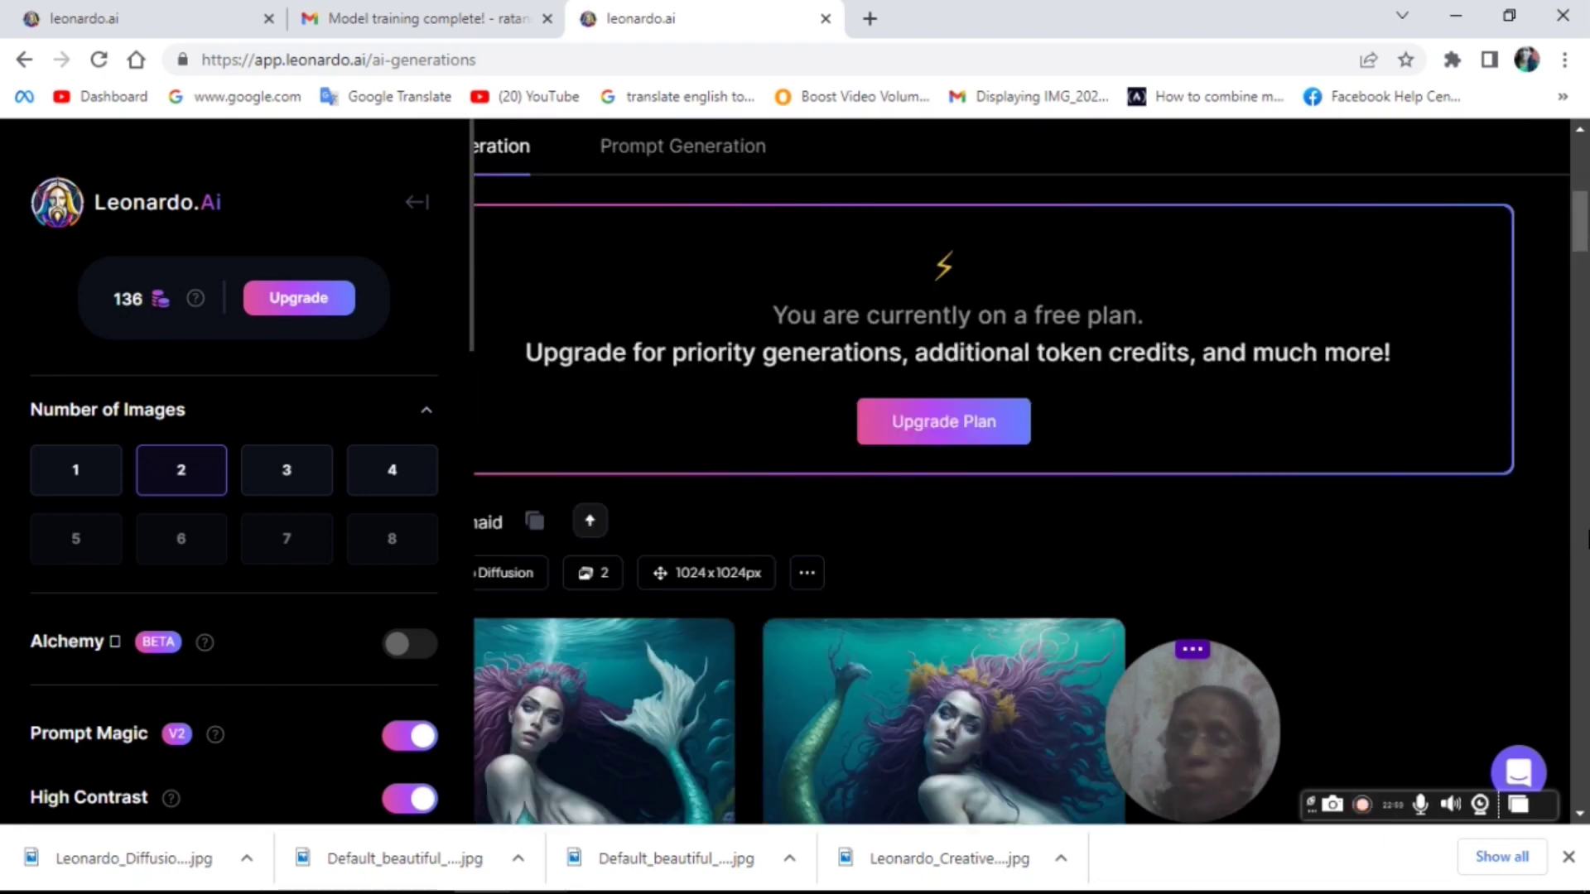
scroll(1587, 539, down, 5)
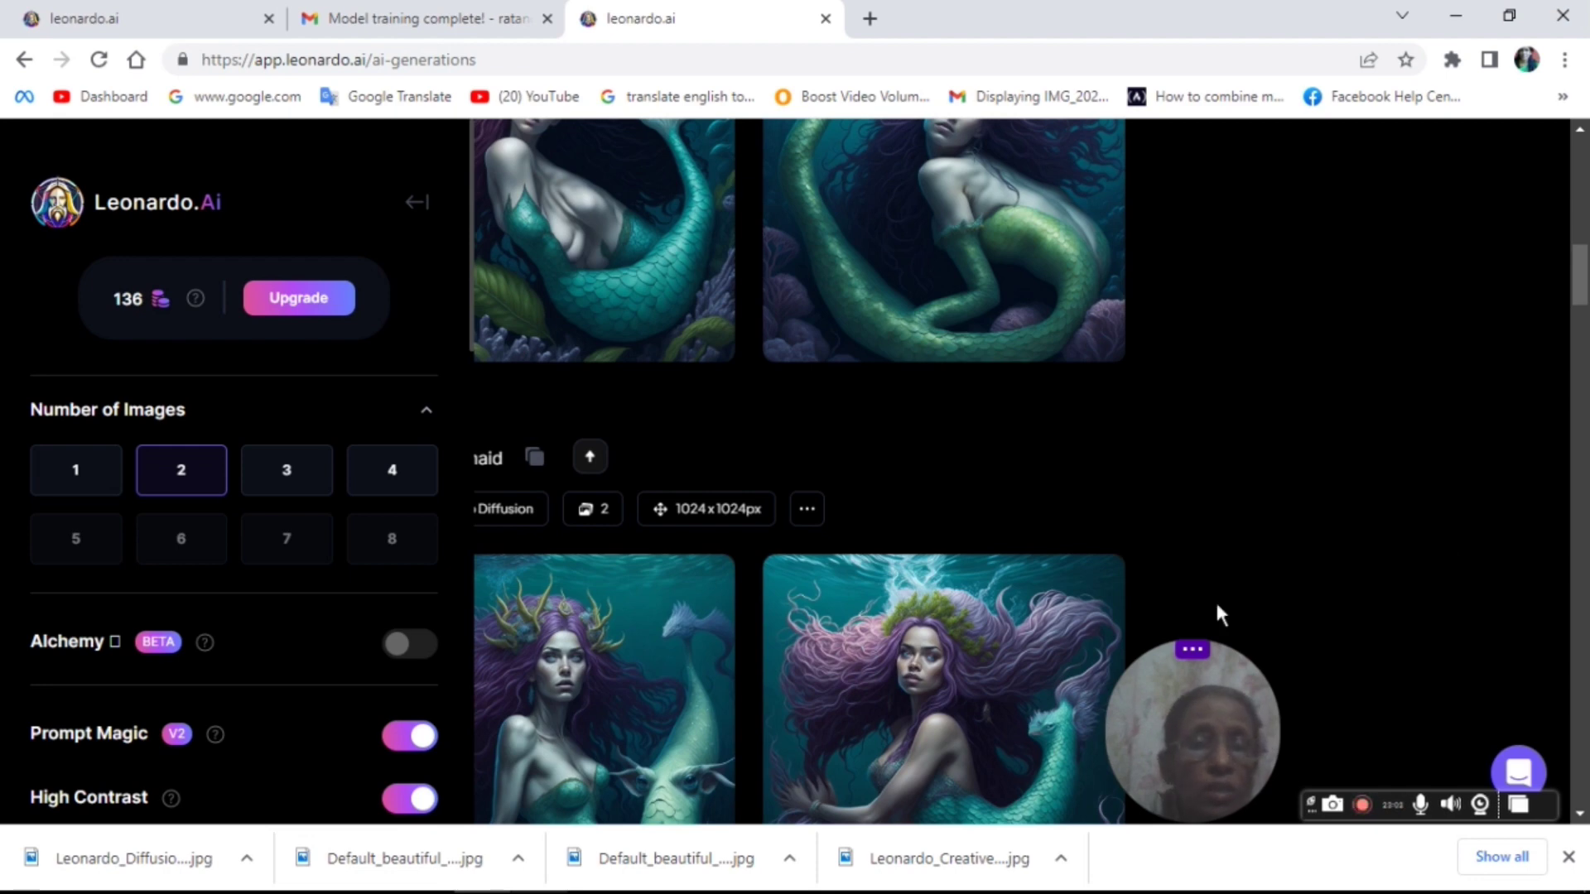
- Switch to the browser tab showing the training job status and open the AI Canvas editor from there
key(ctrl+1)
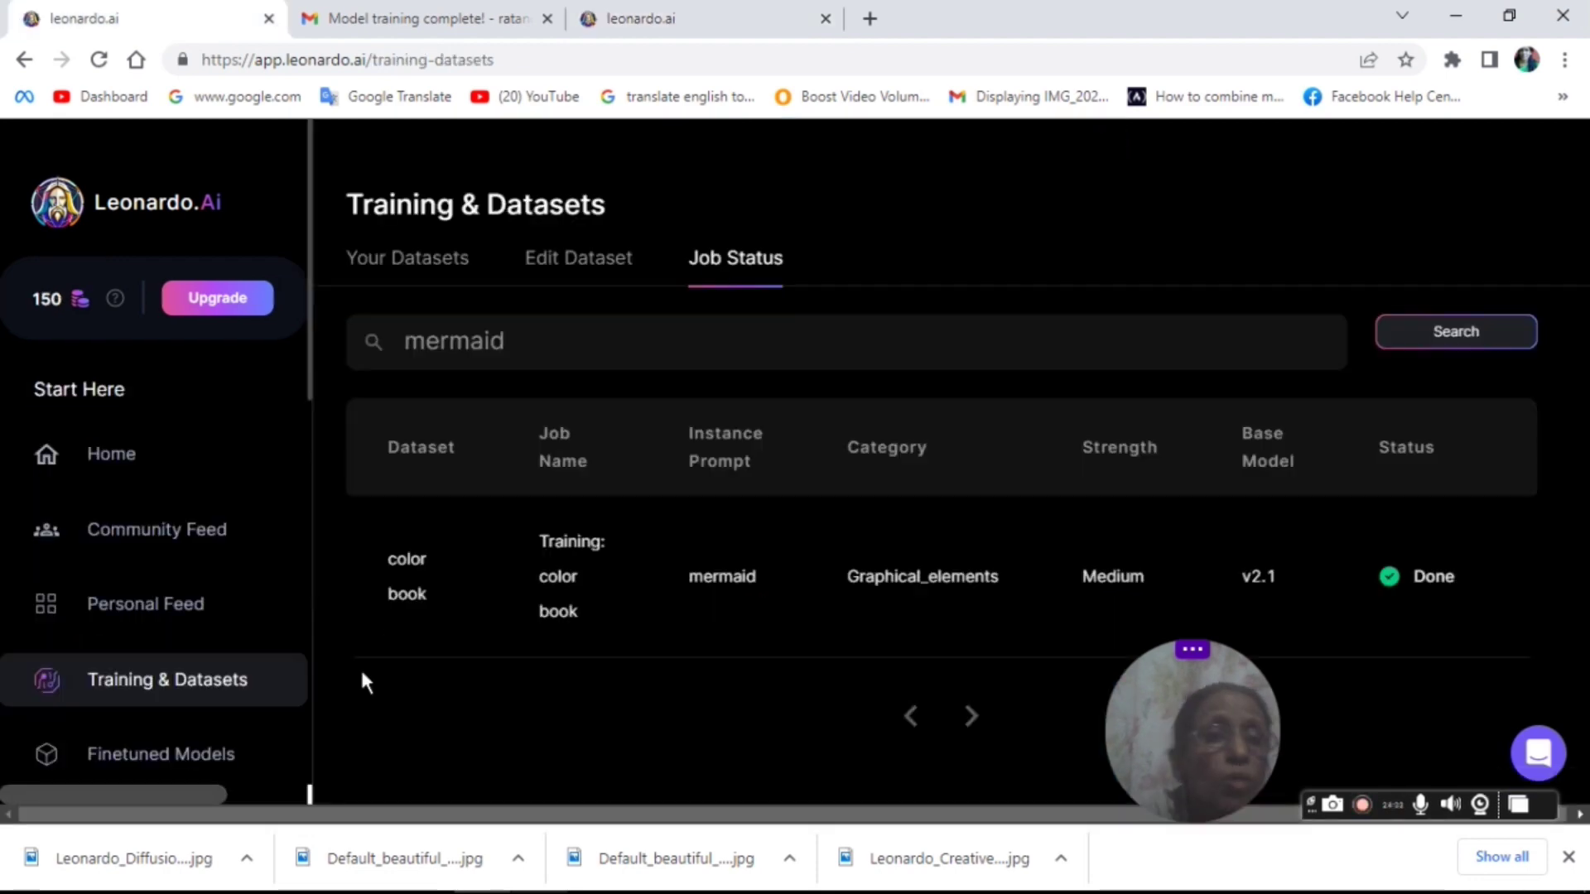
scroll(160, 410, down, 7)
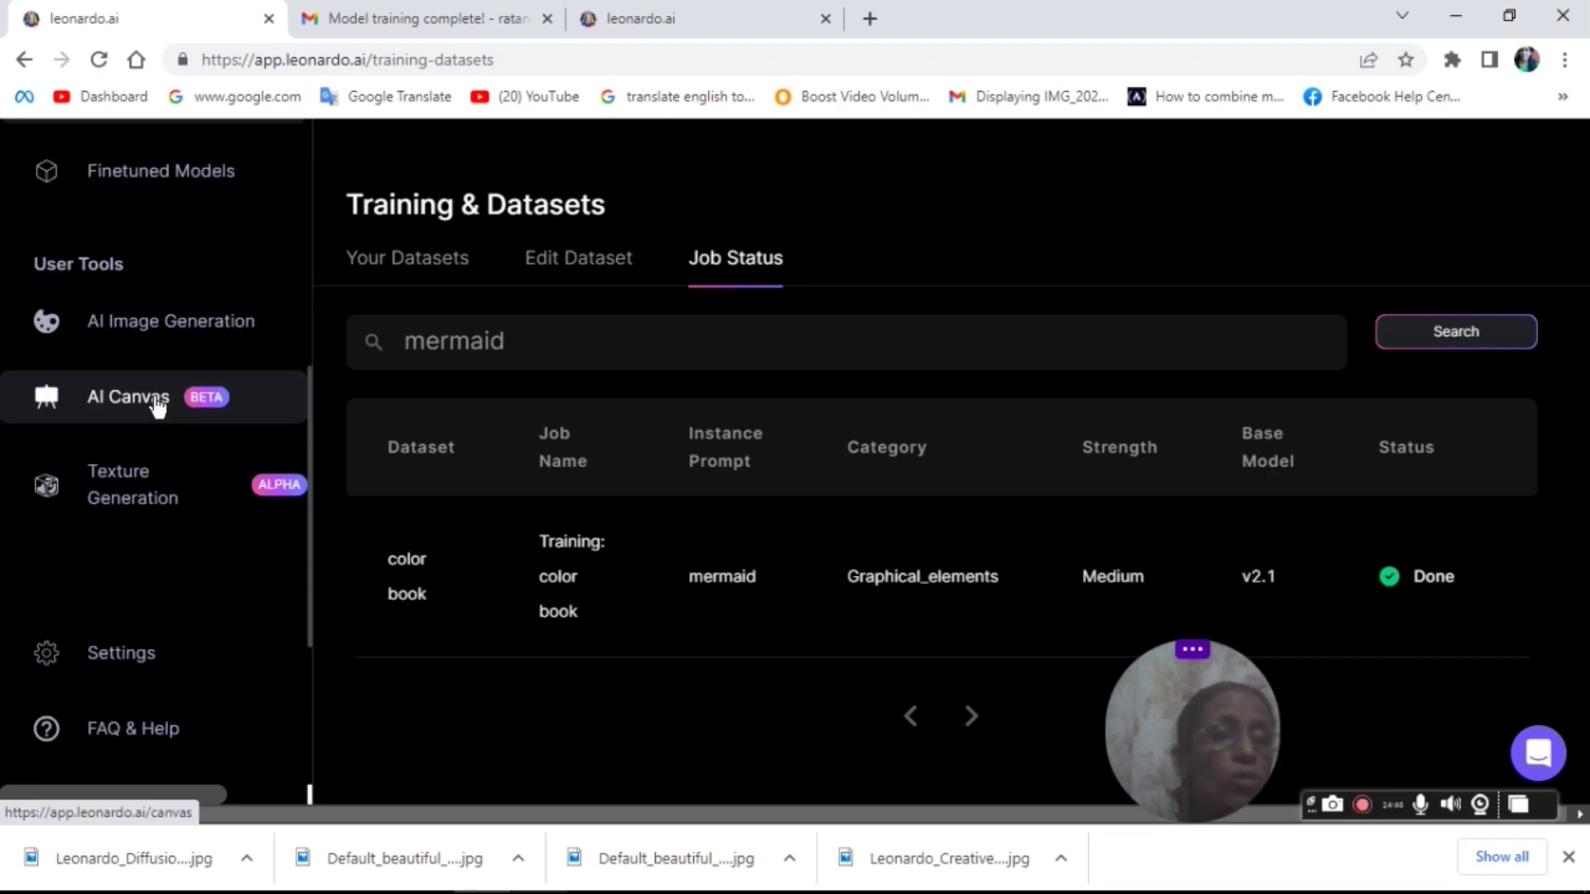
click(157, 405)
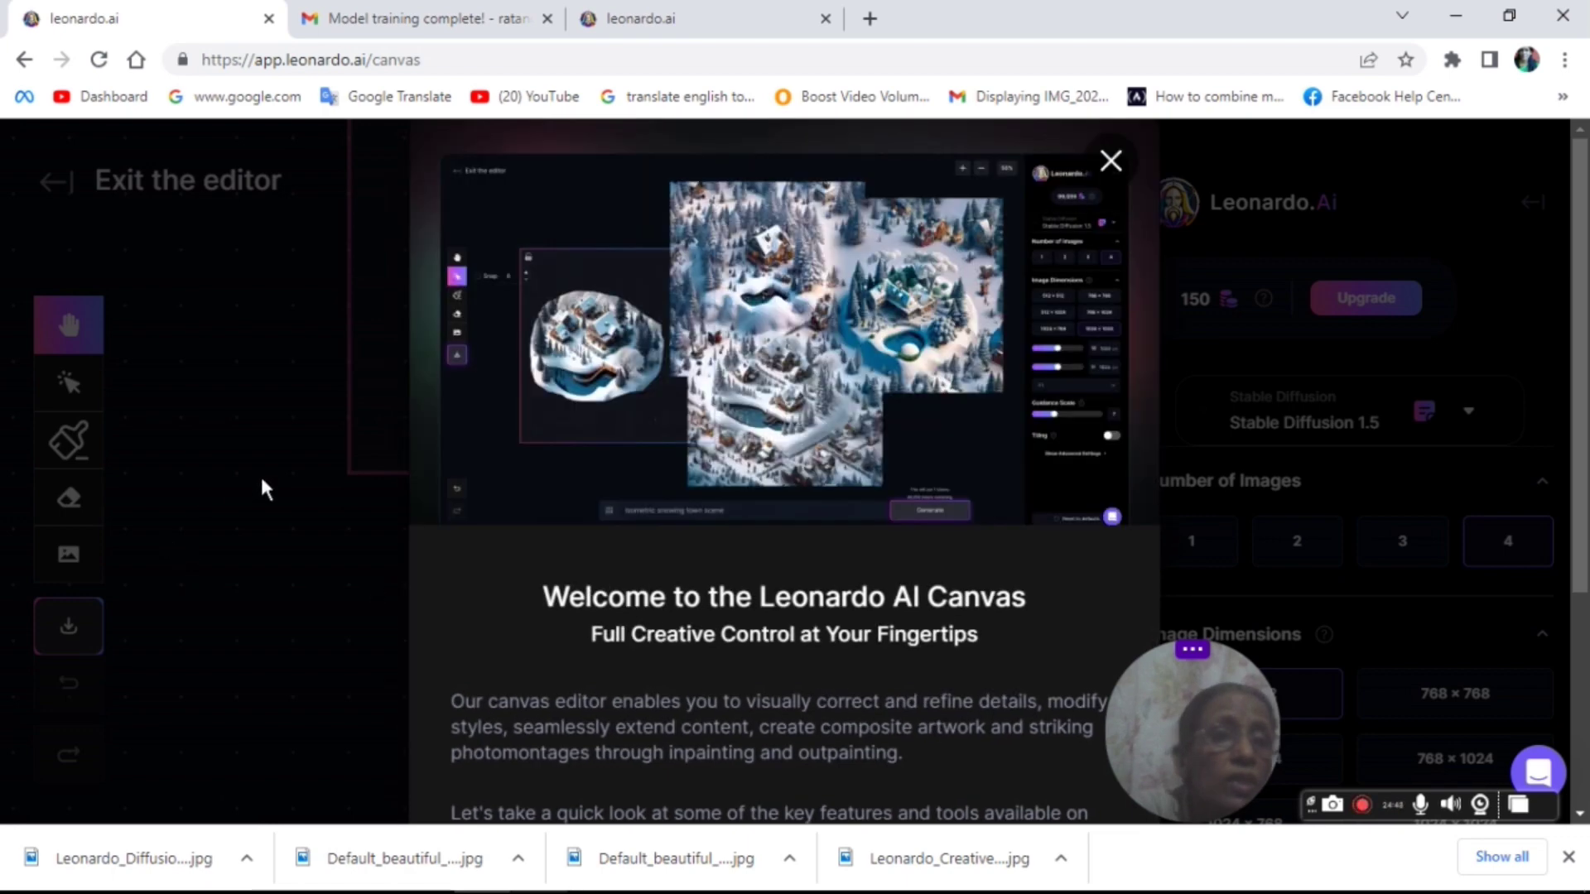
click(66, 321)
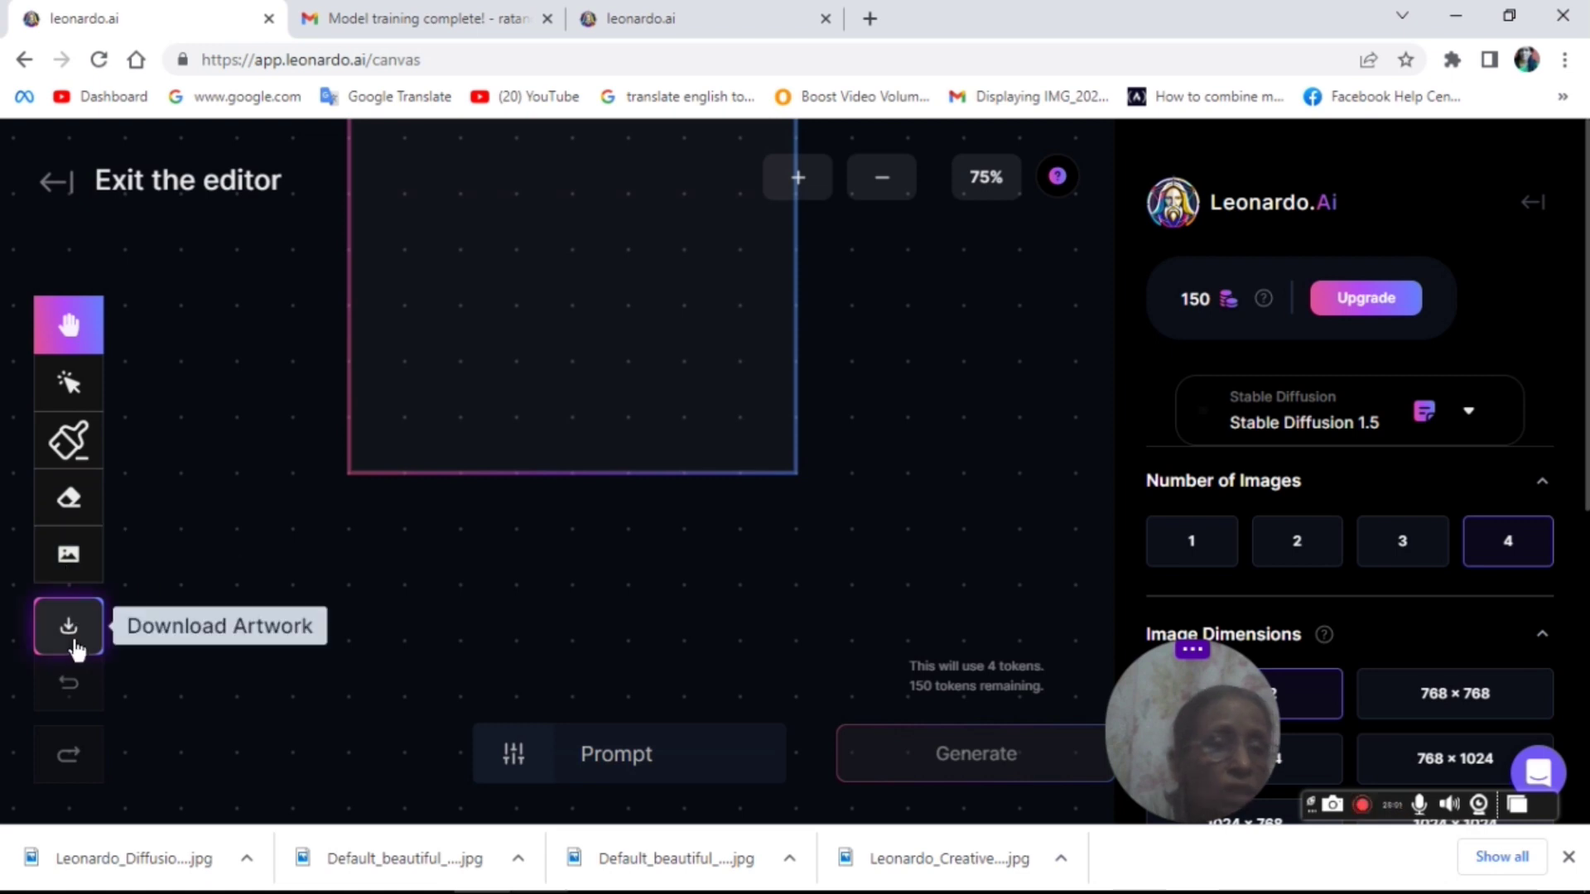
- Upload the Leonardo_Diffusion coloring book image from the Desktop to the canvas and position it within the 768 × 1024 generation frame
click(68, 559)
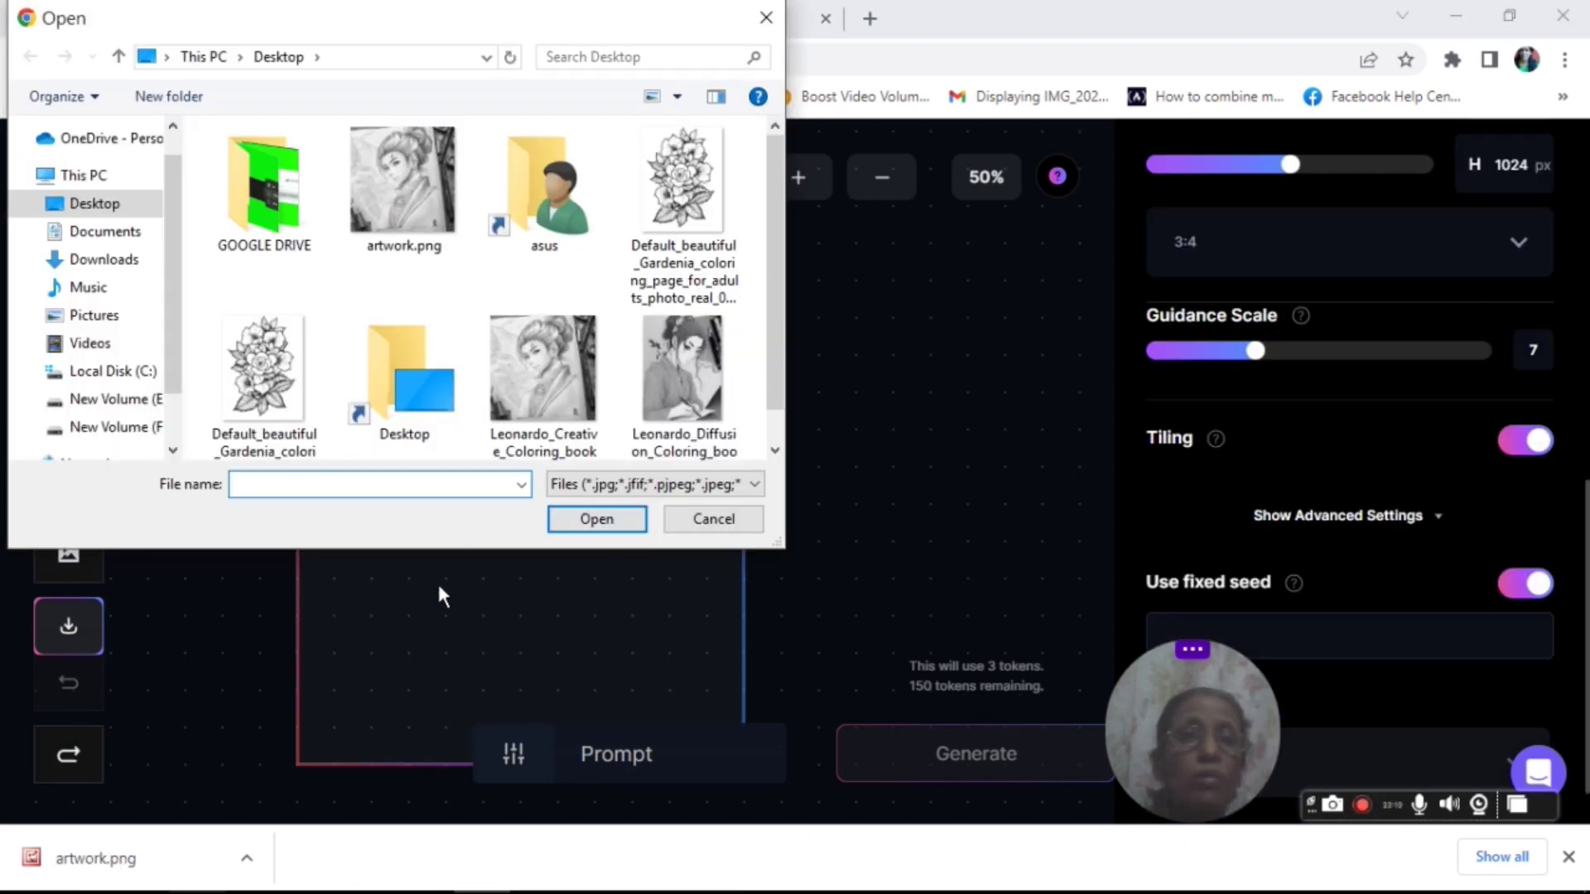
double_click(681, 396)
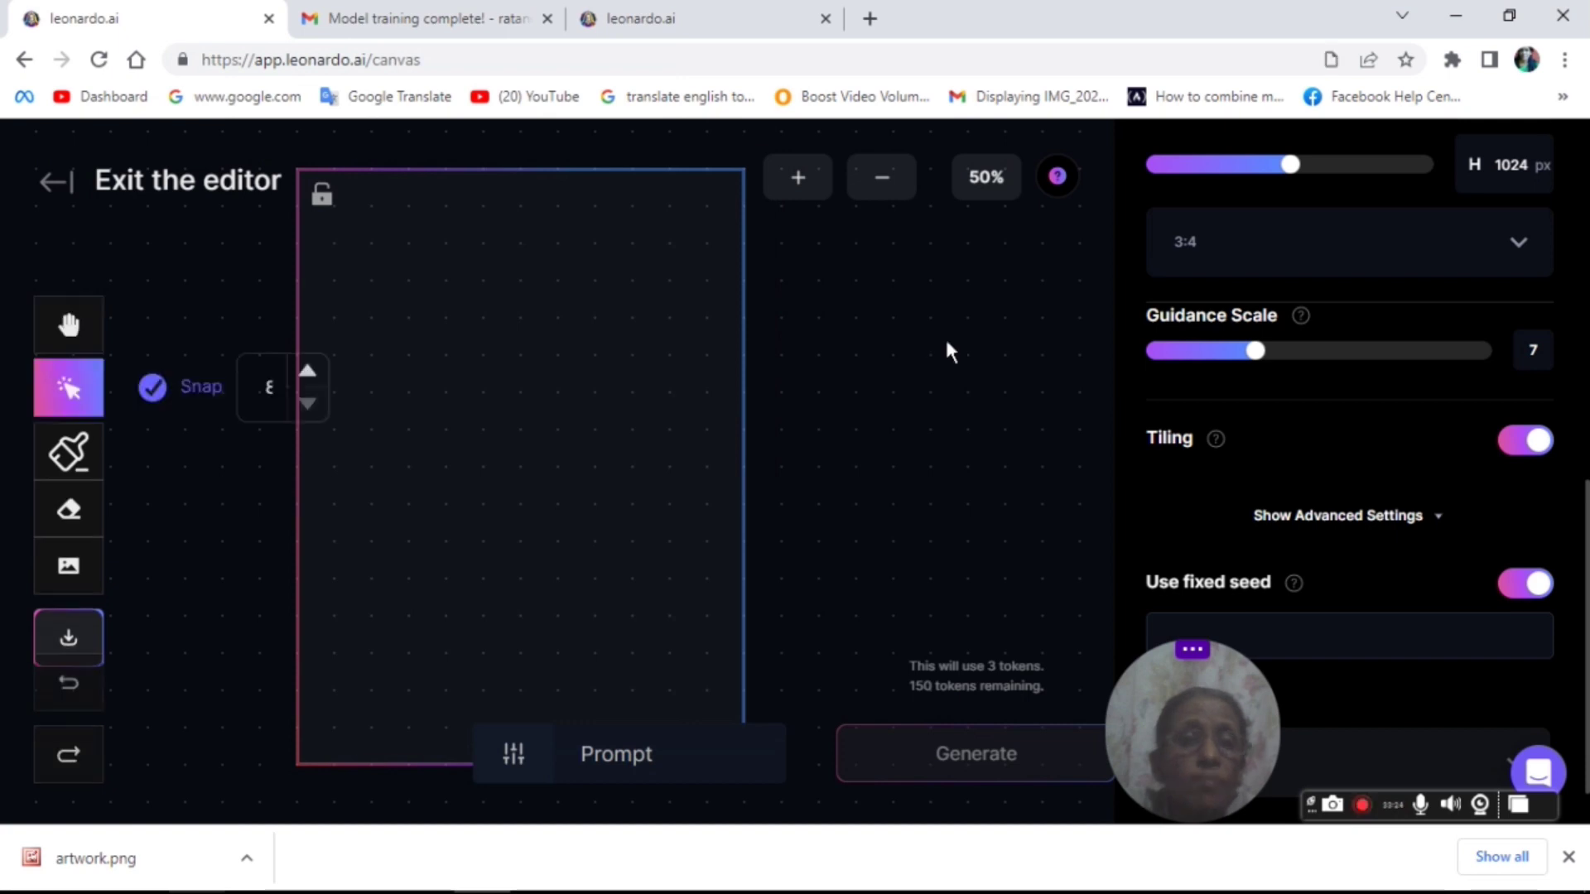
drag(588, 374, 646, 334)
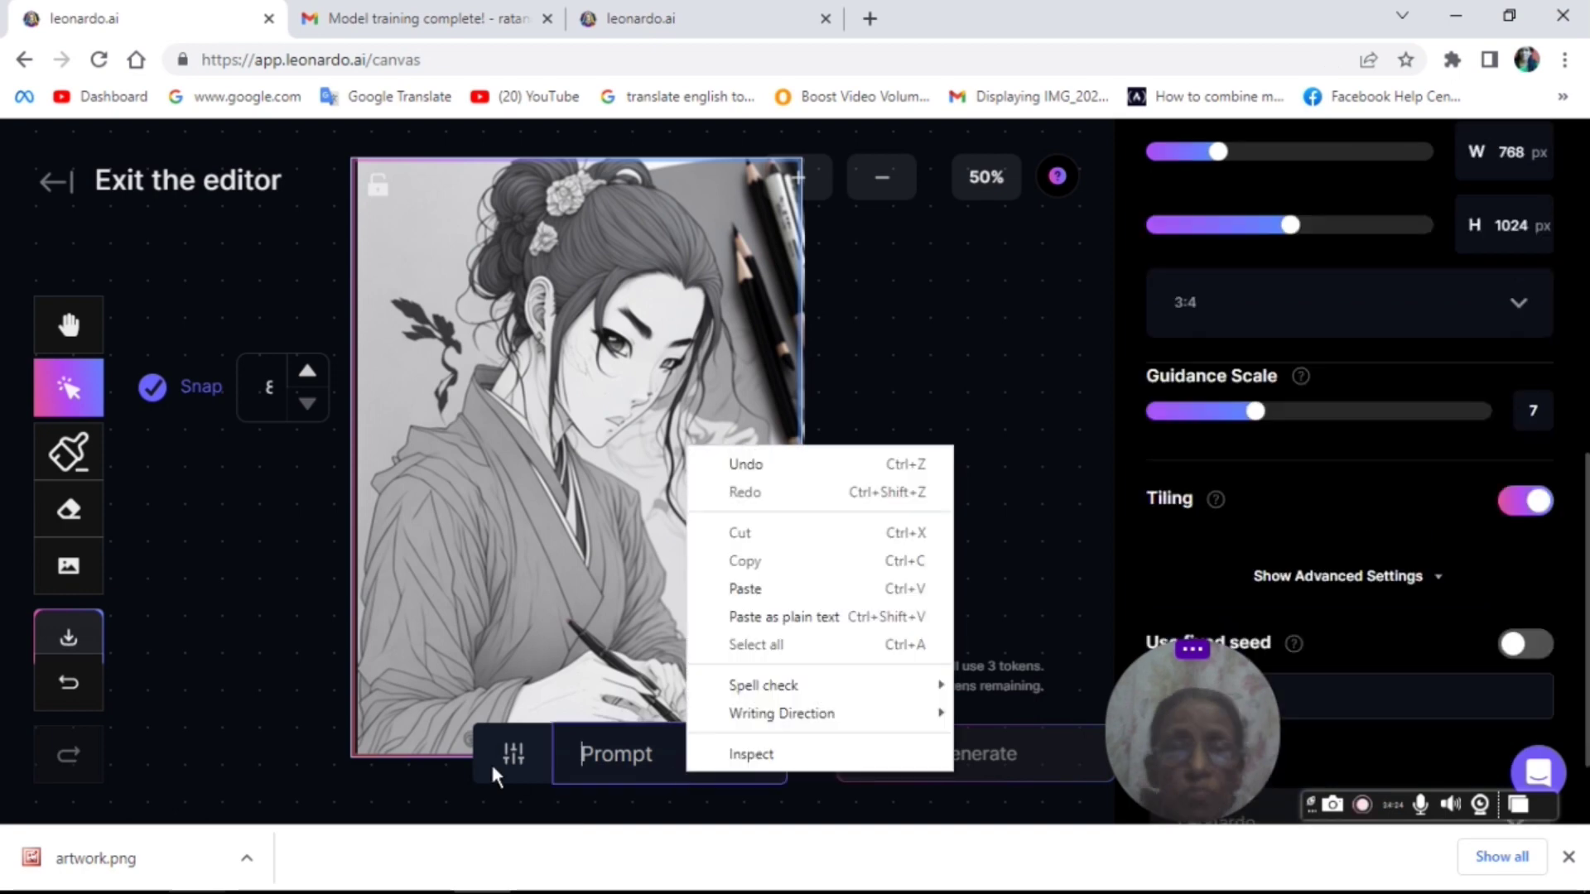
- Complete the canvas negative prompt so it reads "dont give ugly picture whit background"
click(528, 748)
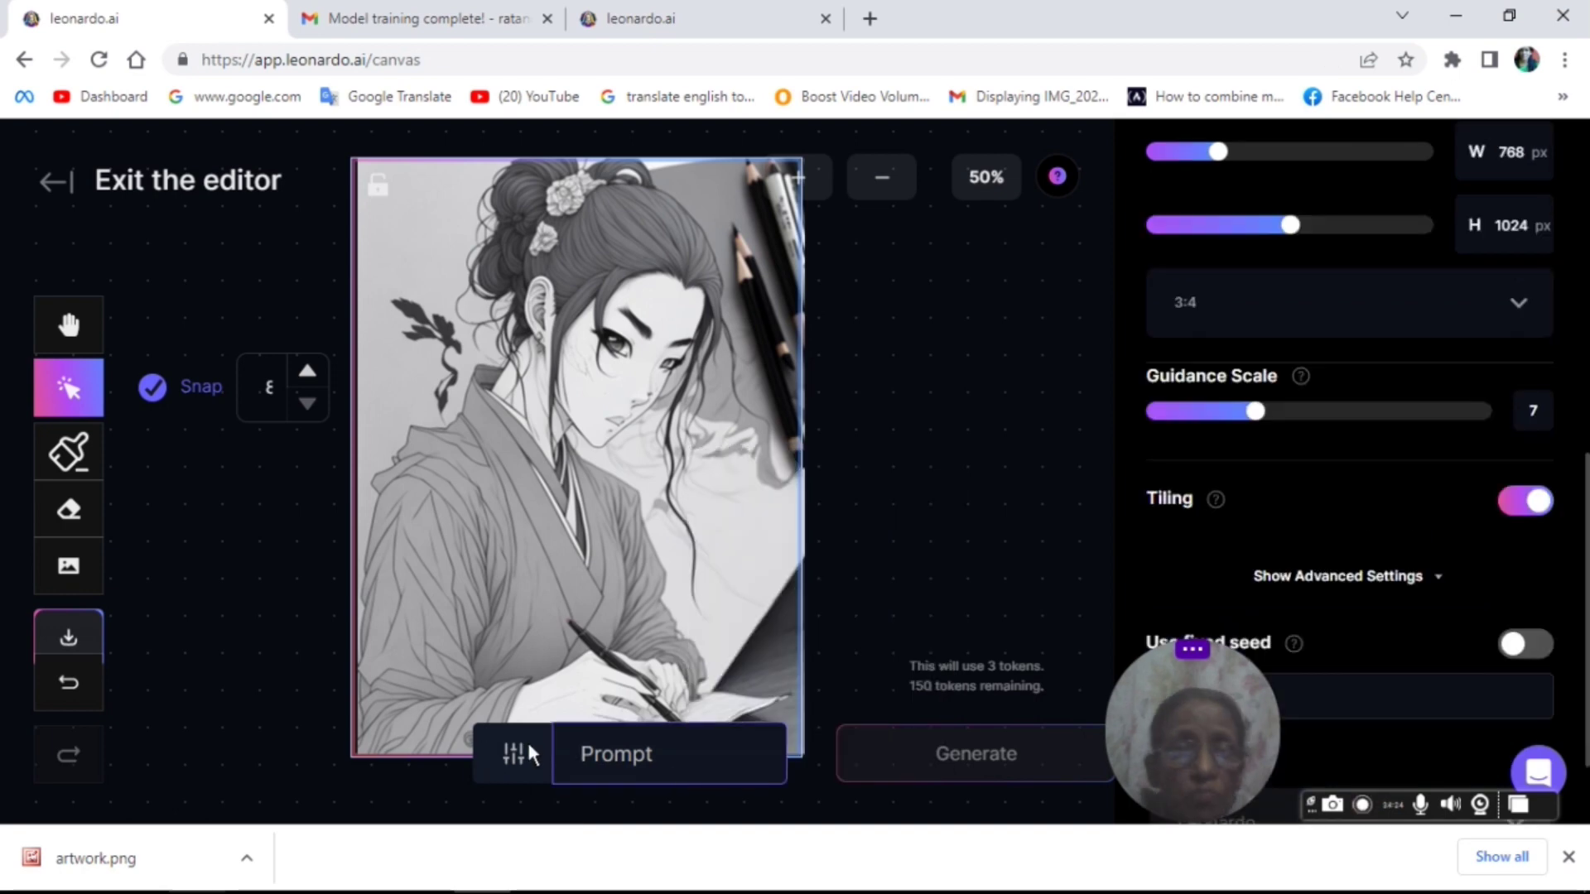
click(530, 753)
click(530, 753)
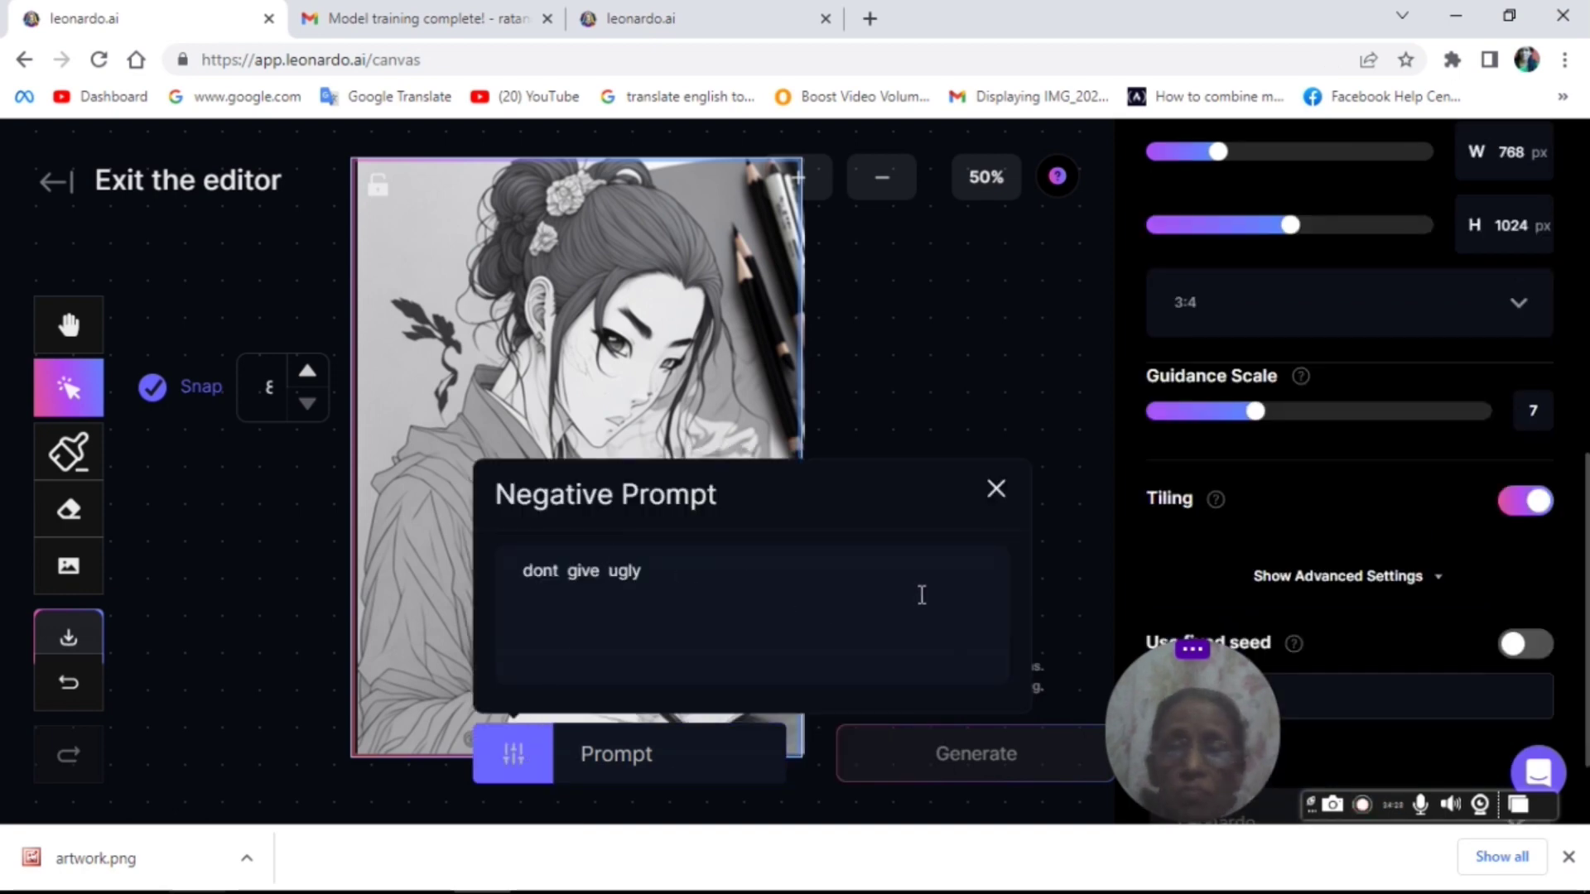
click(667, 564)
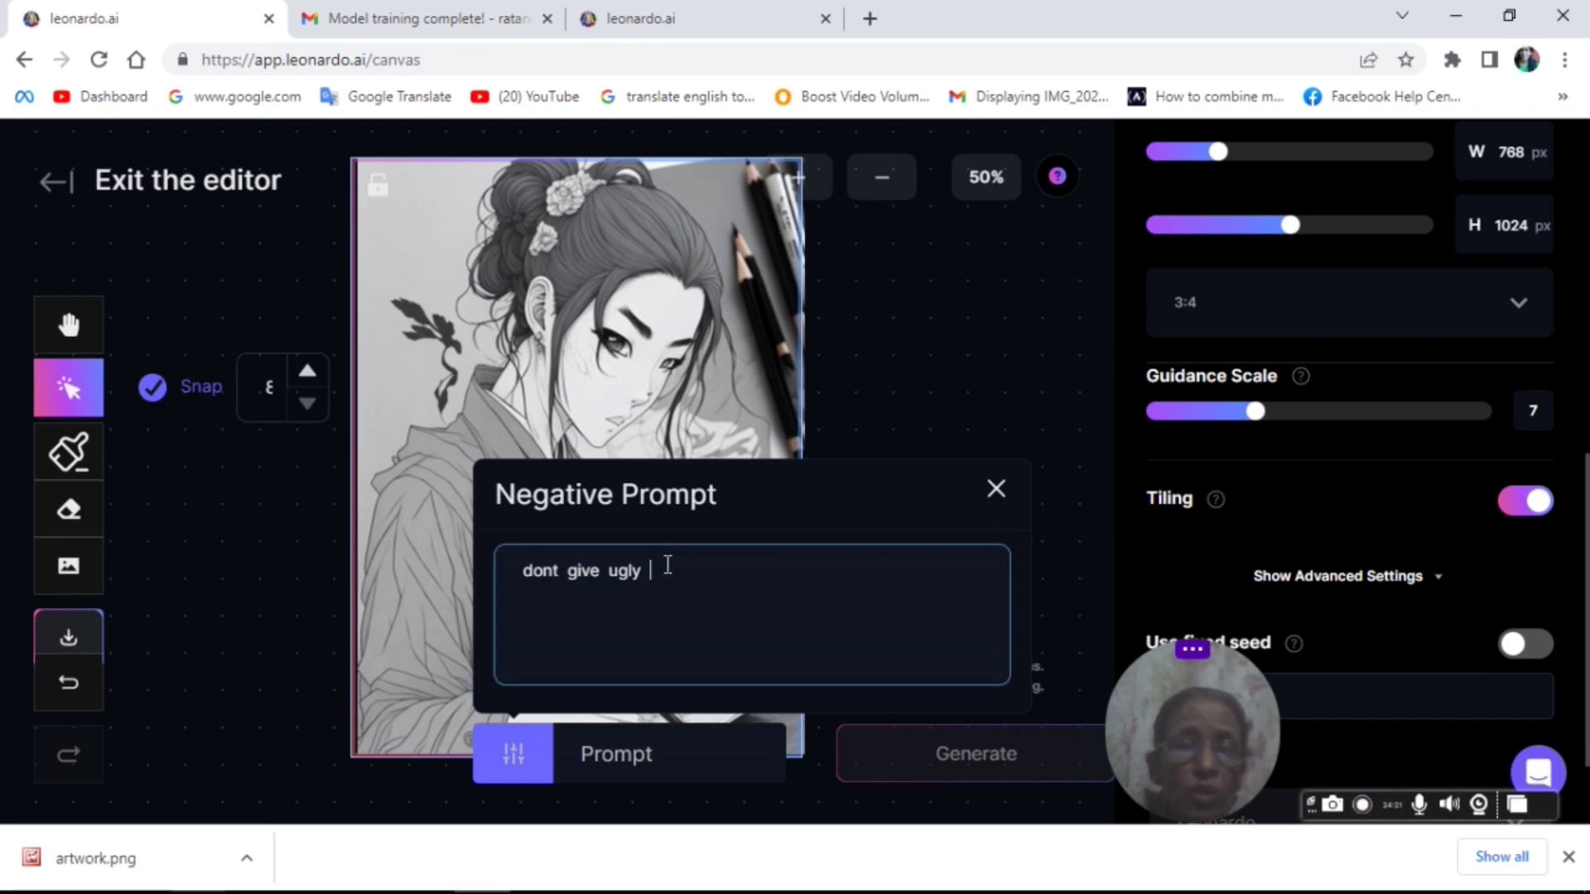
text(pic)
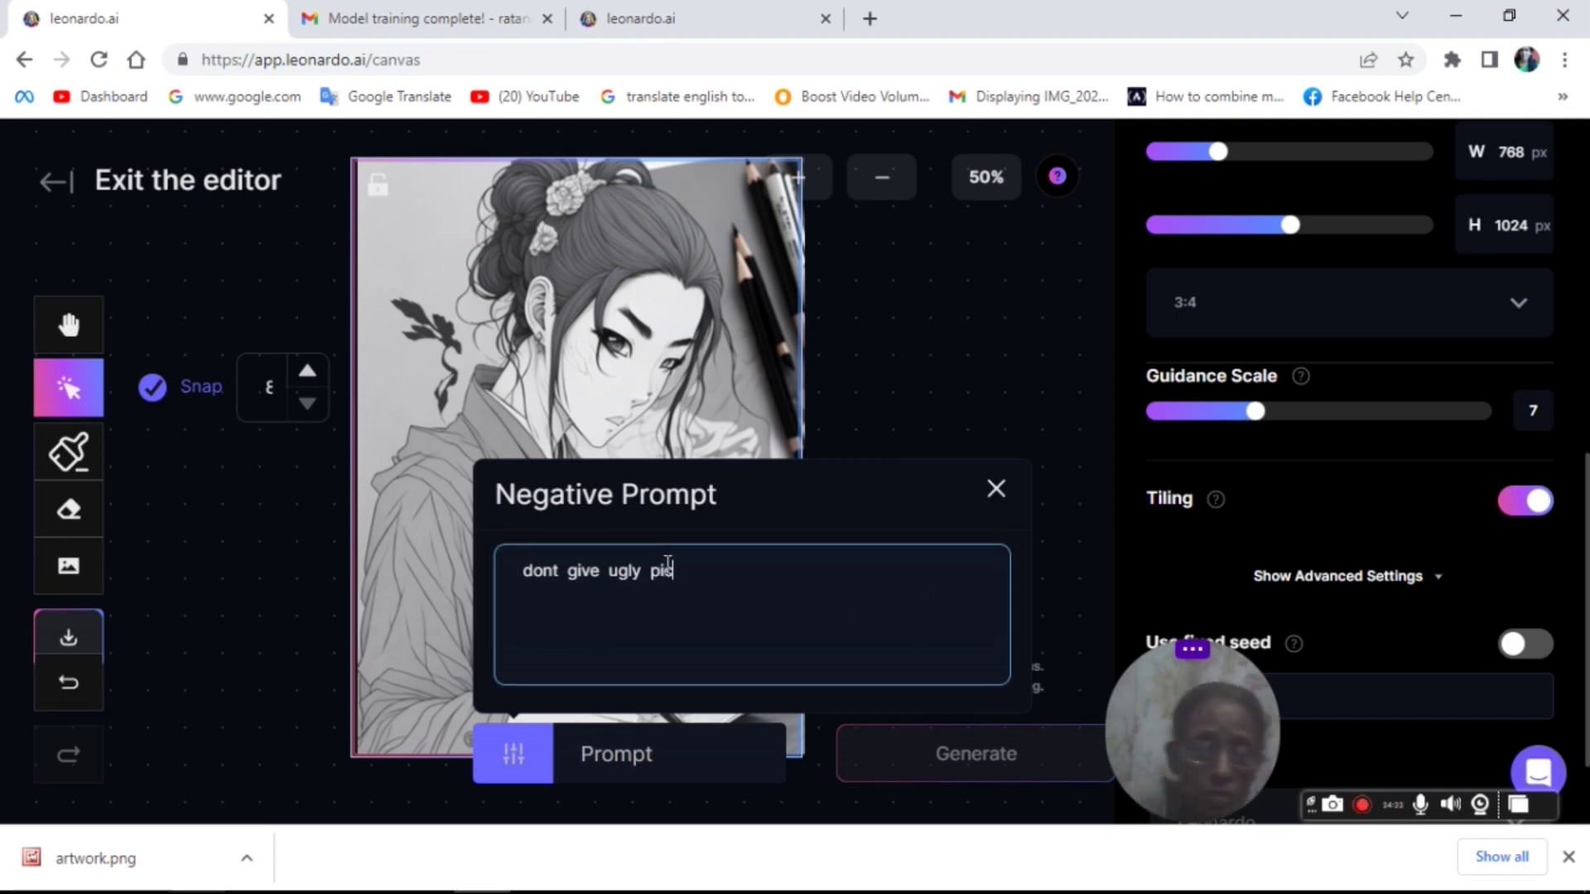
text(ture)
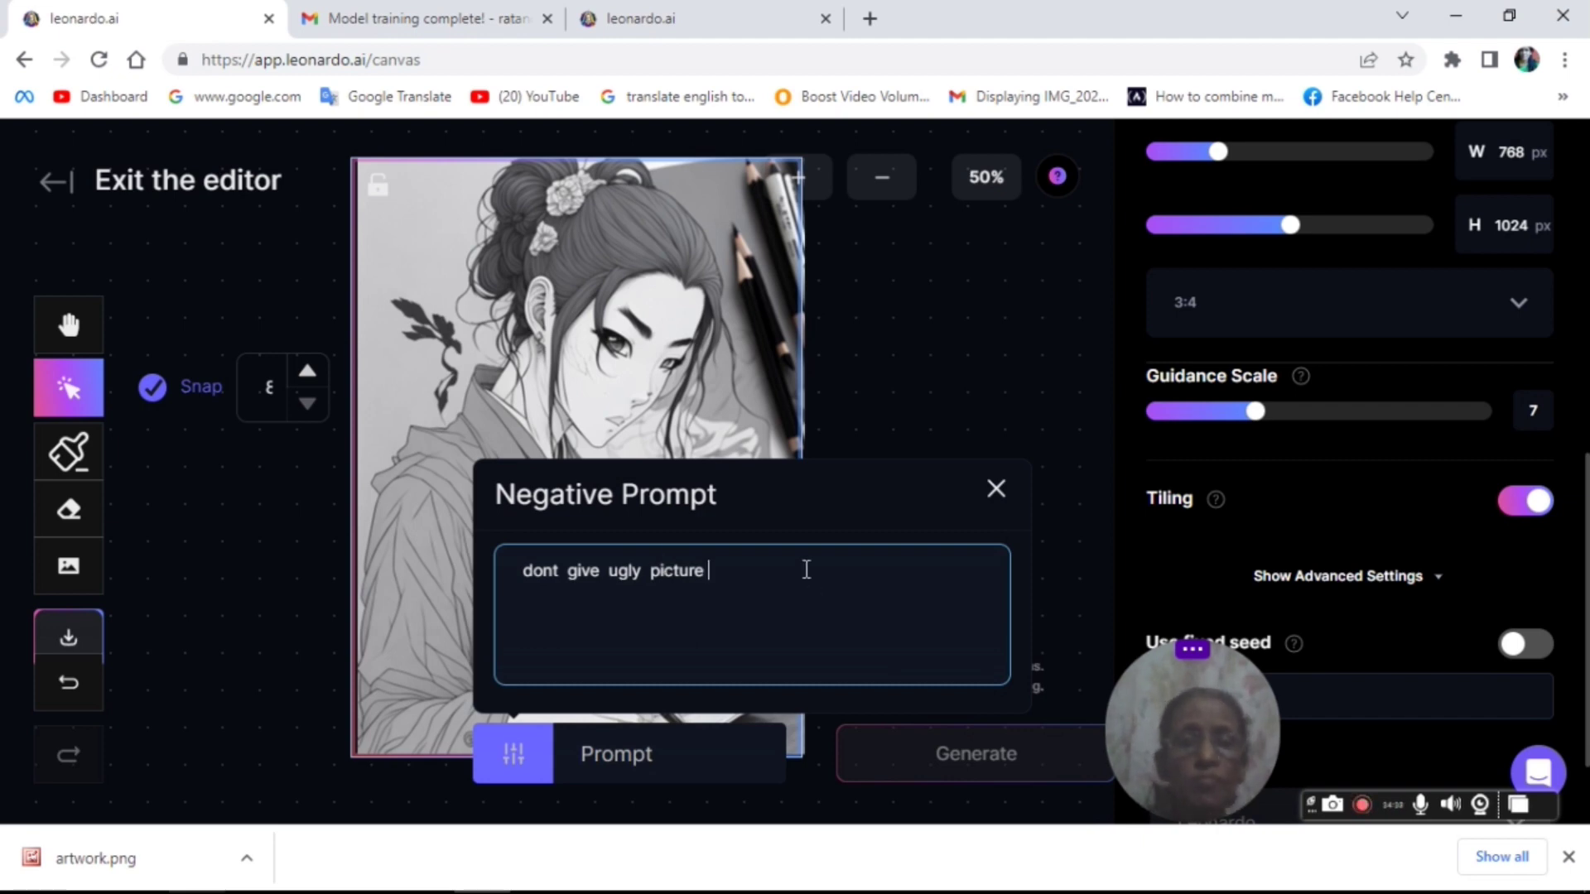
text(hit)
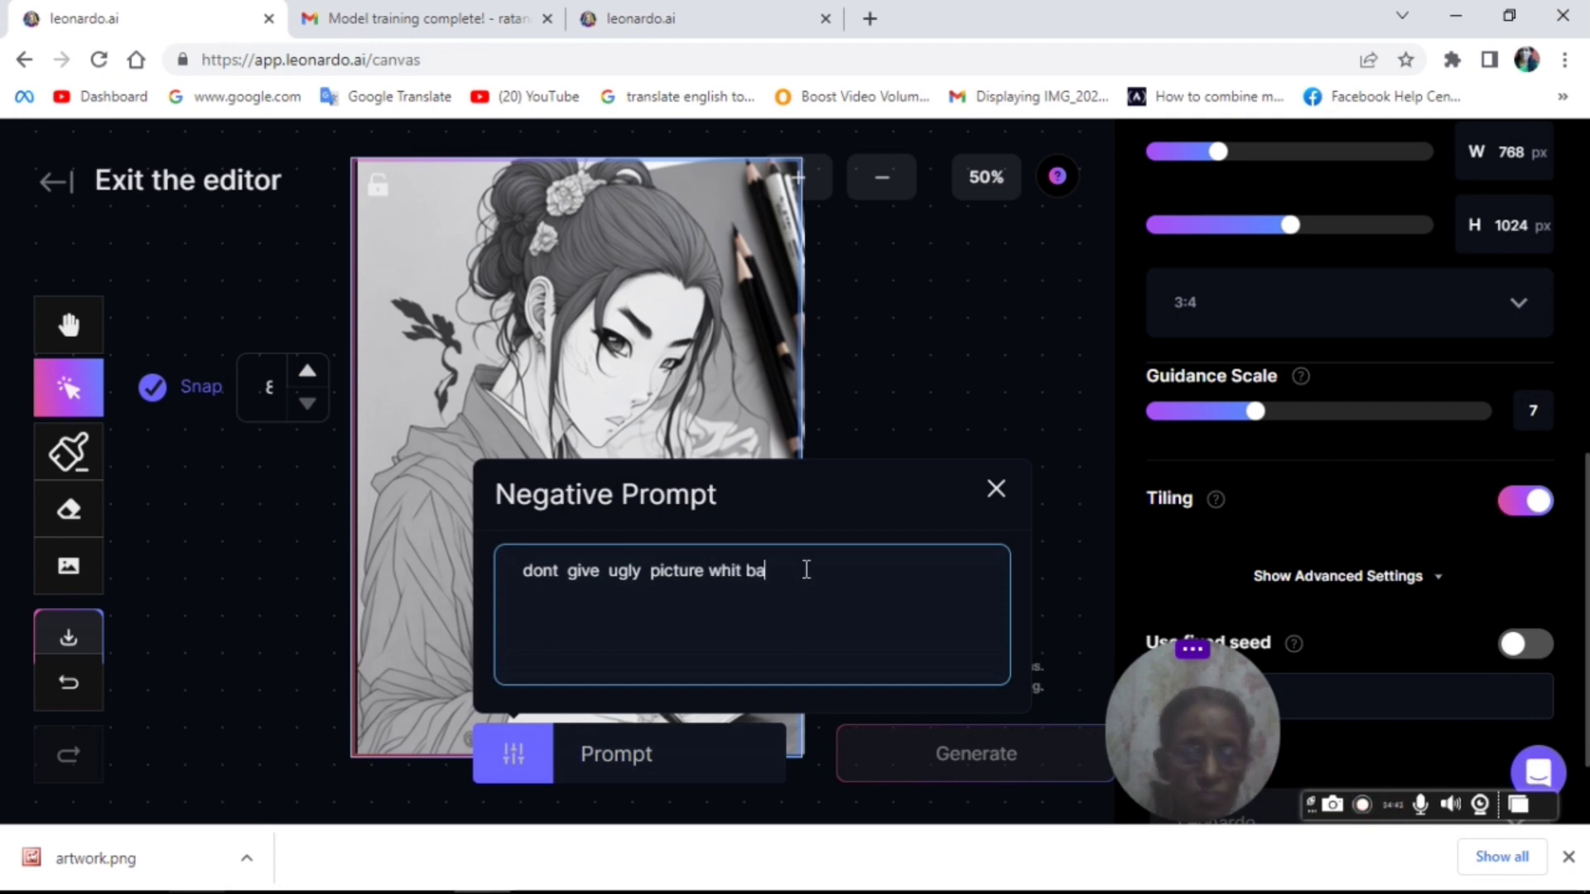
text( backgro)
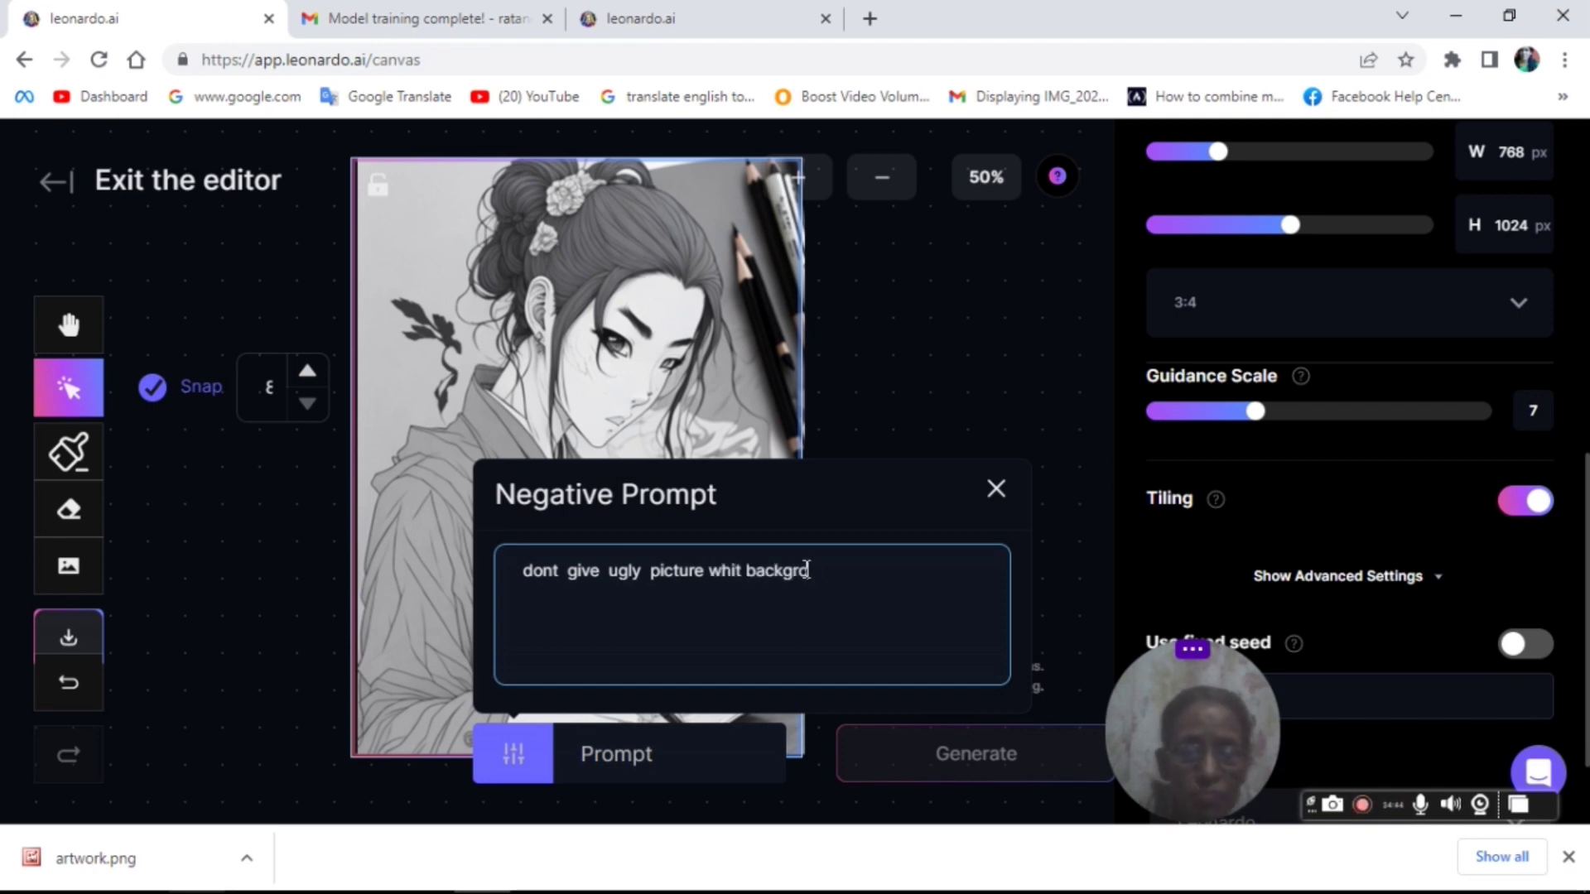
text(un)
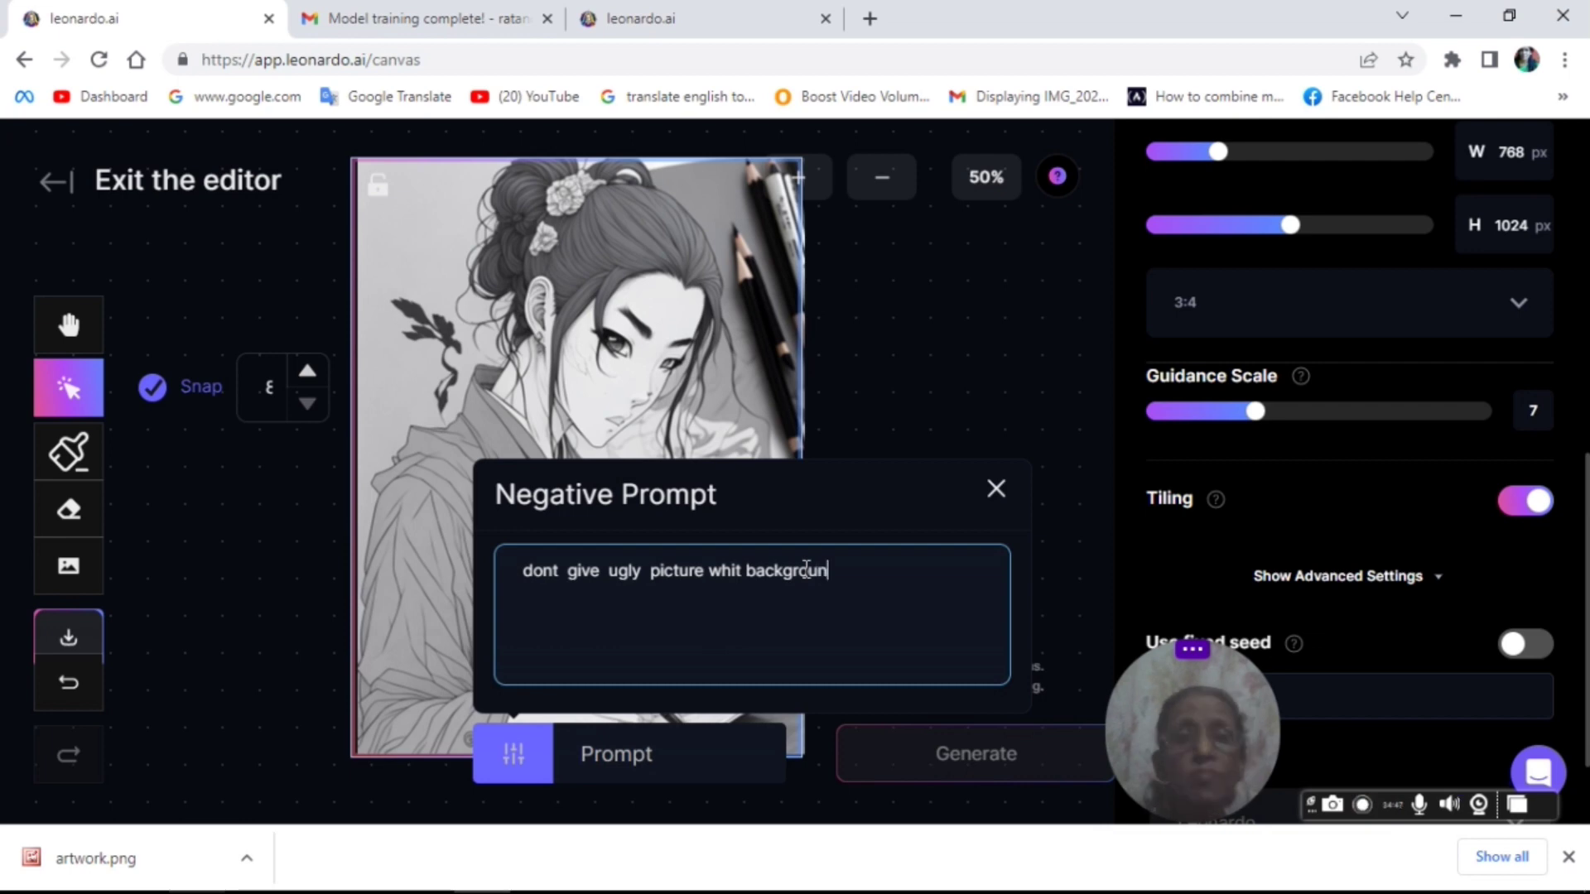
text(f)
key(BackSpace)
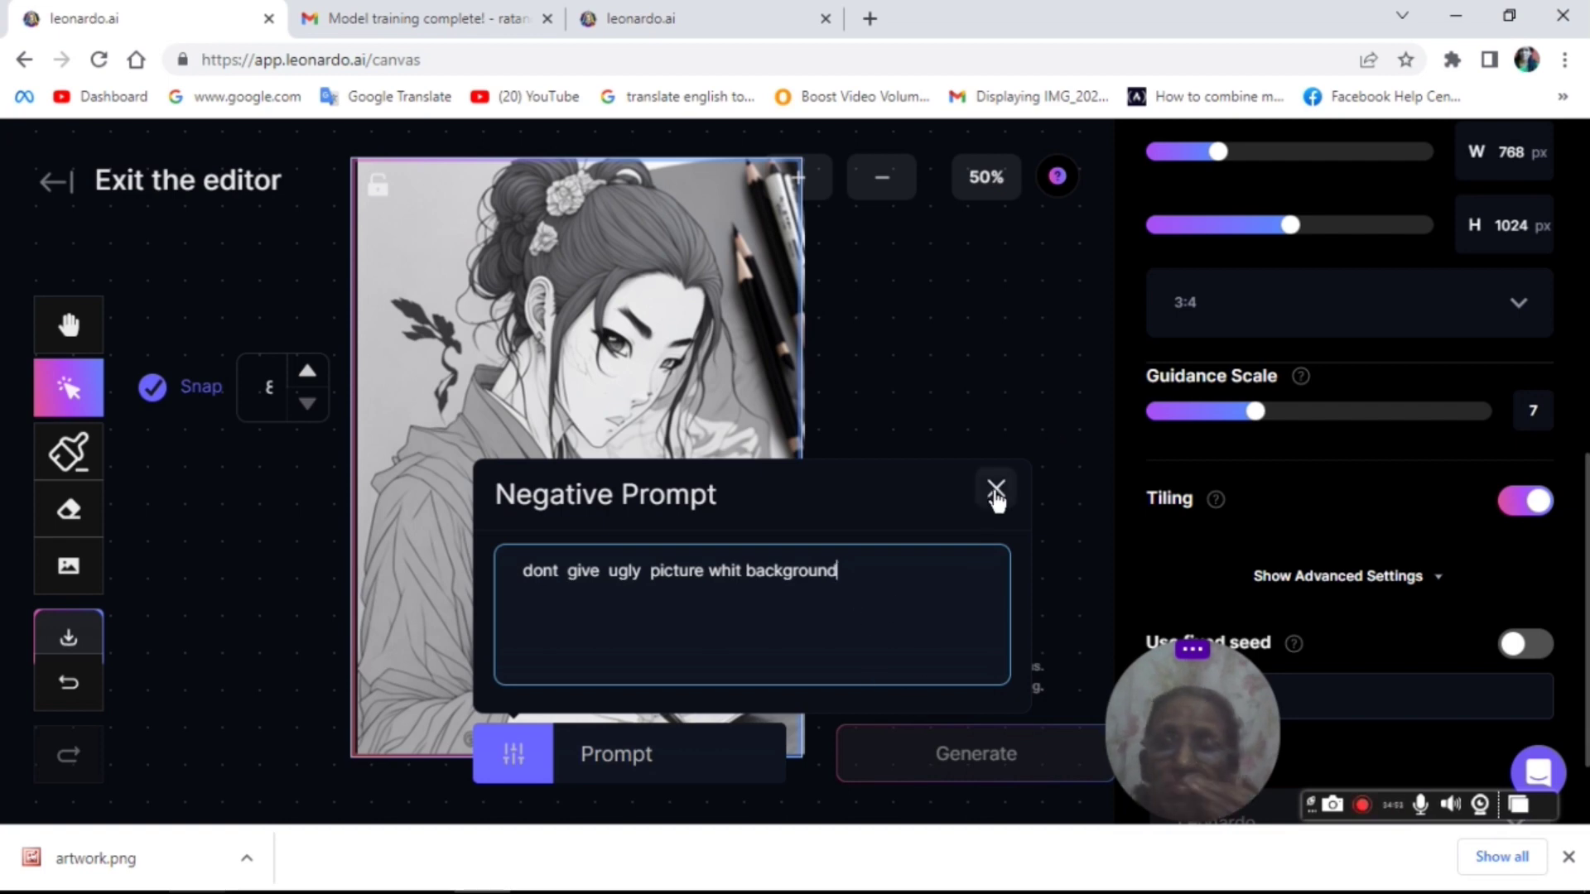
click(1061, 560)
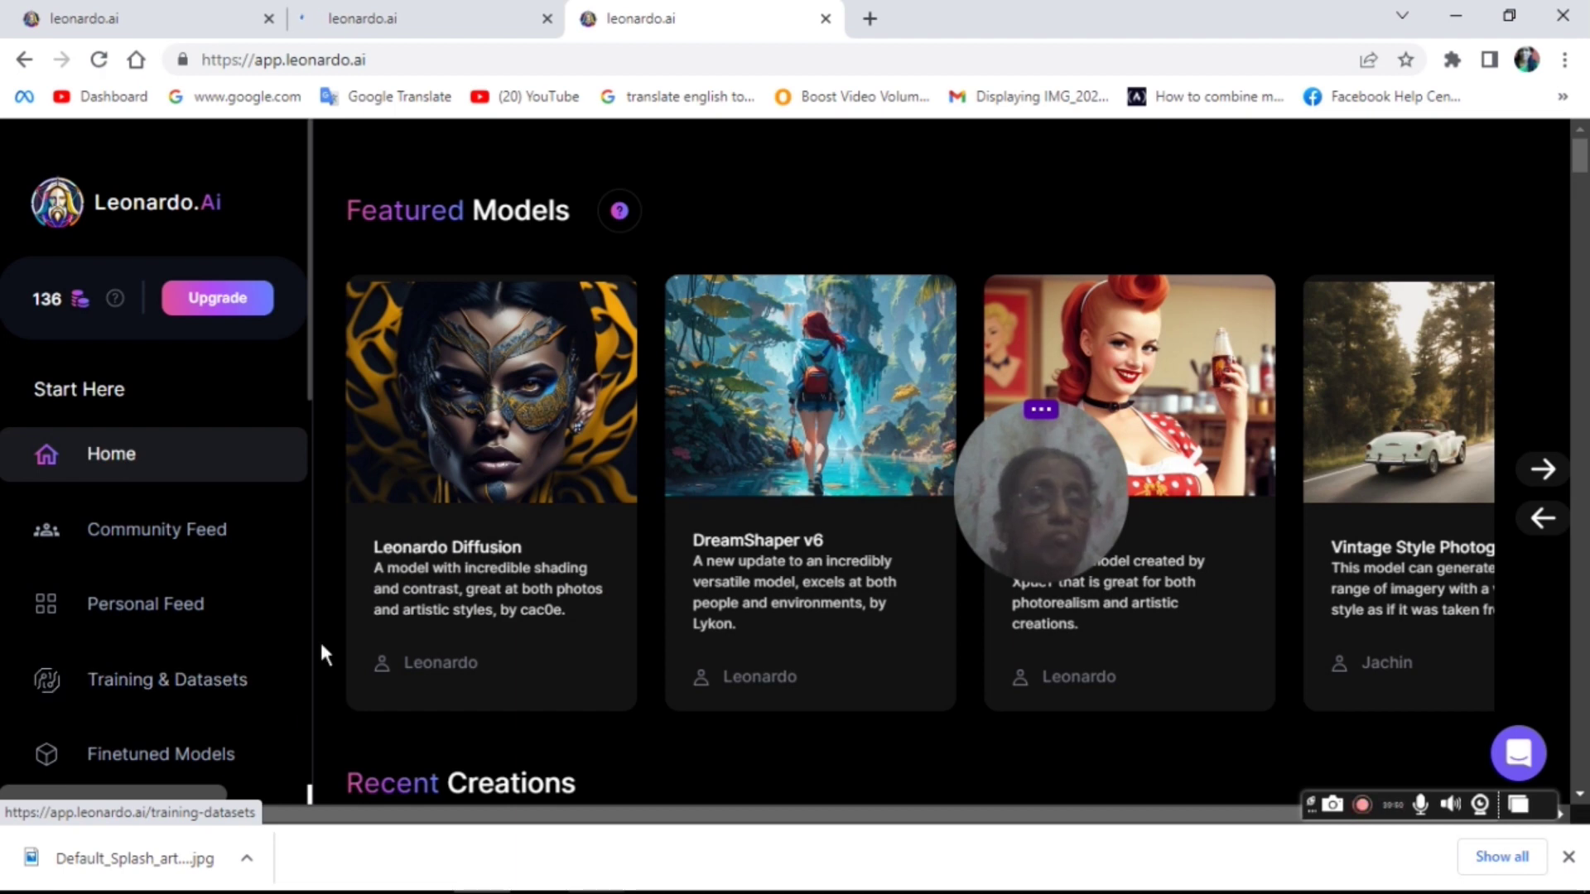
- Create a new training dataset, keeping the default name "My New Dataset" and the default description
click(305, 663)
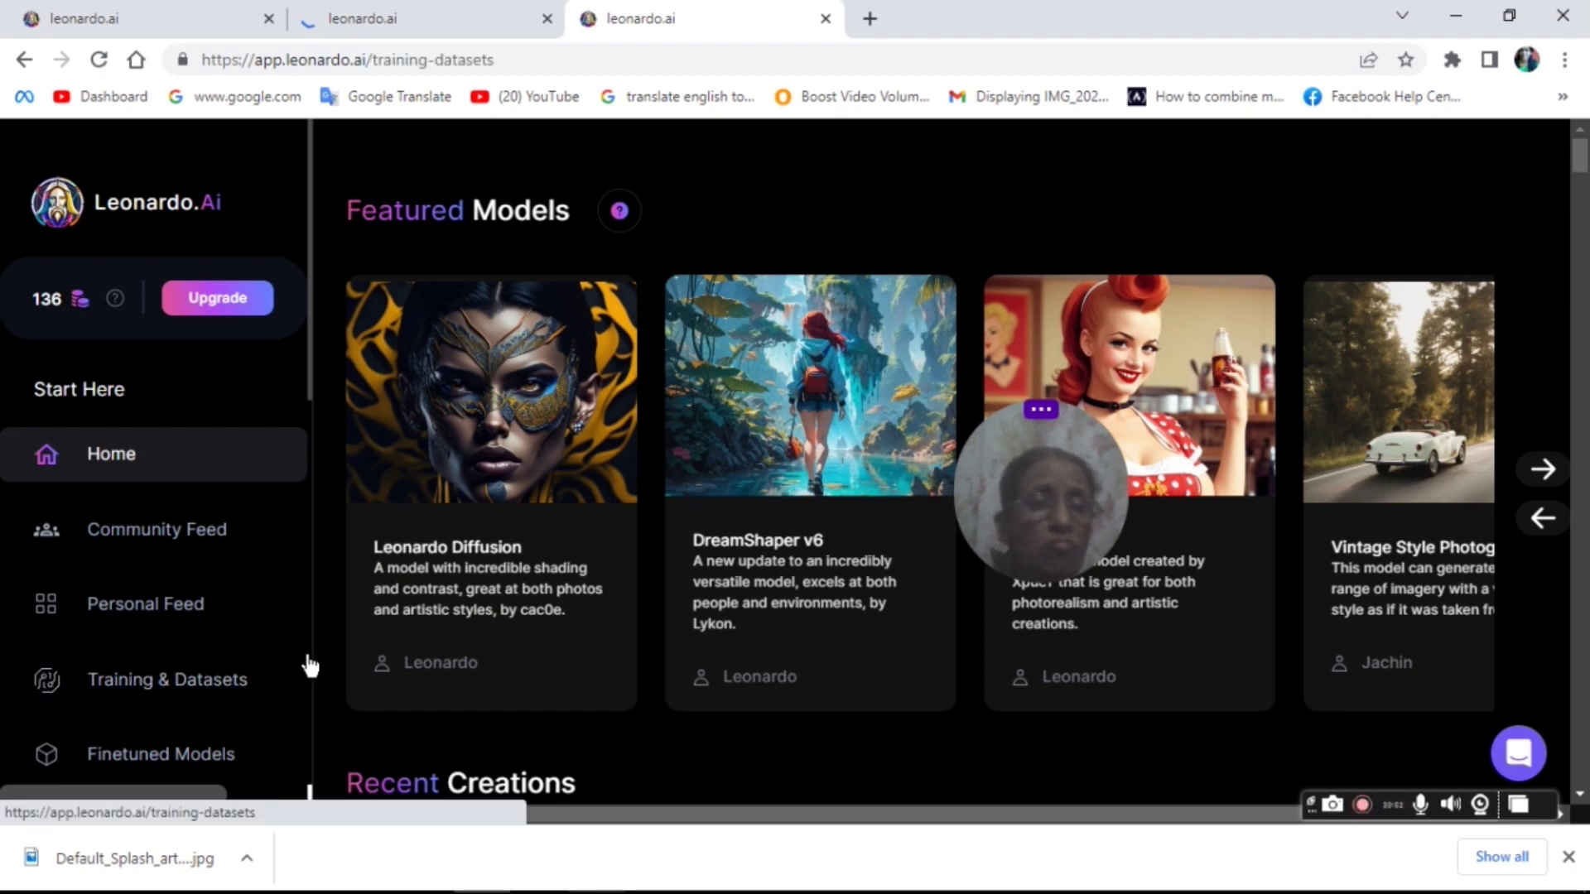
drag(304, 389, 308, 564)
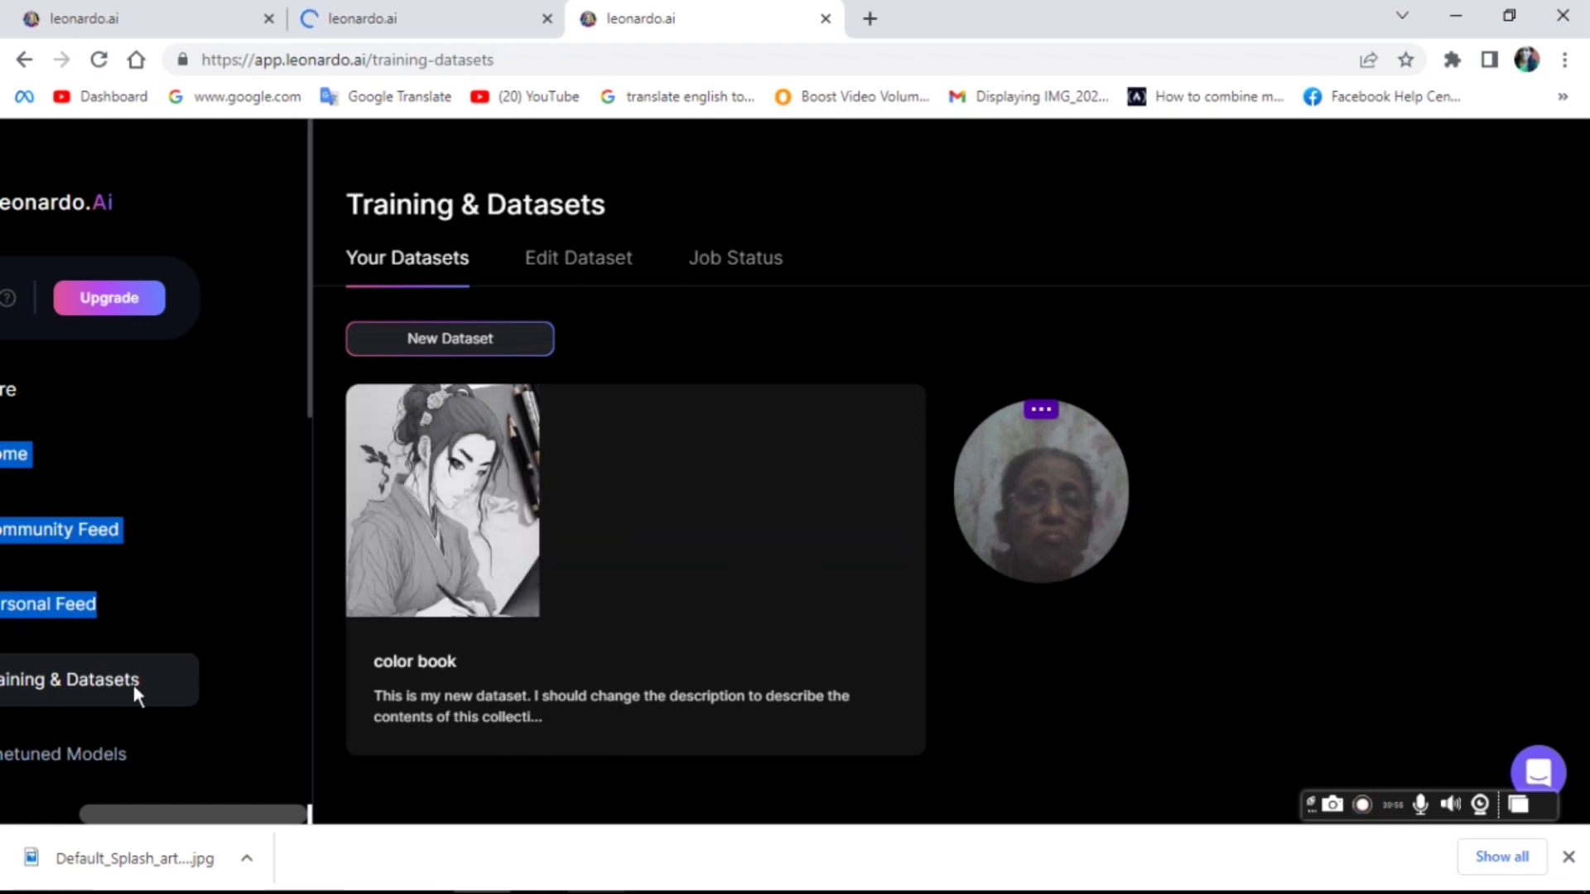
click(454, 339)
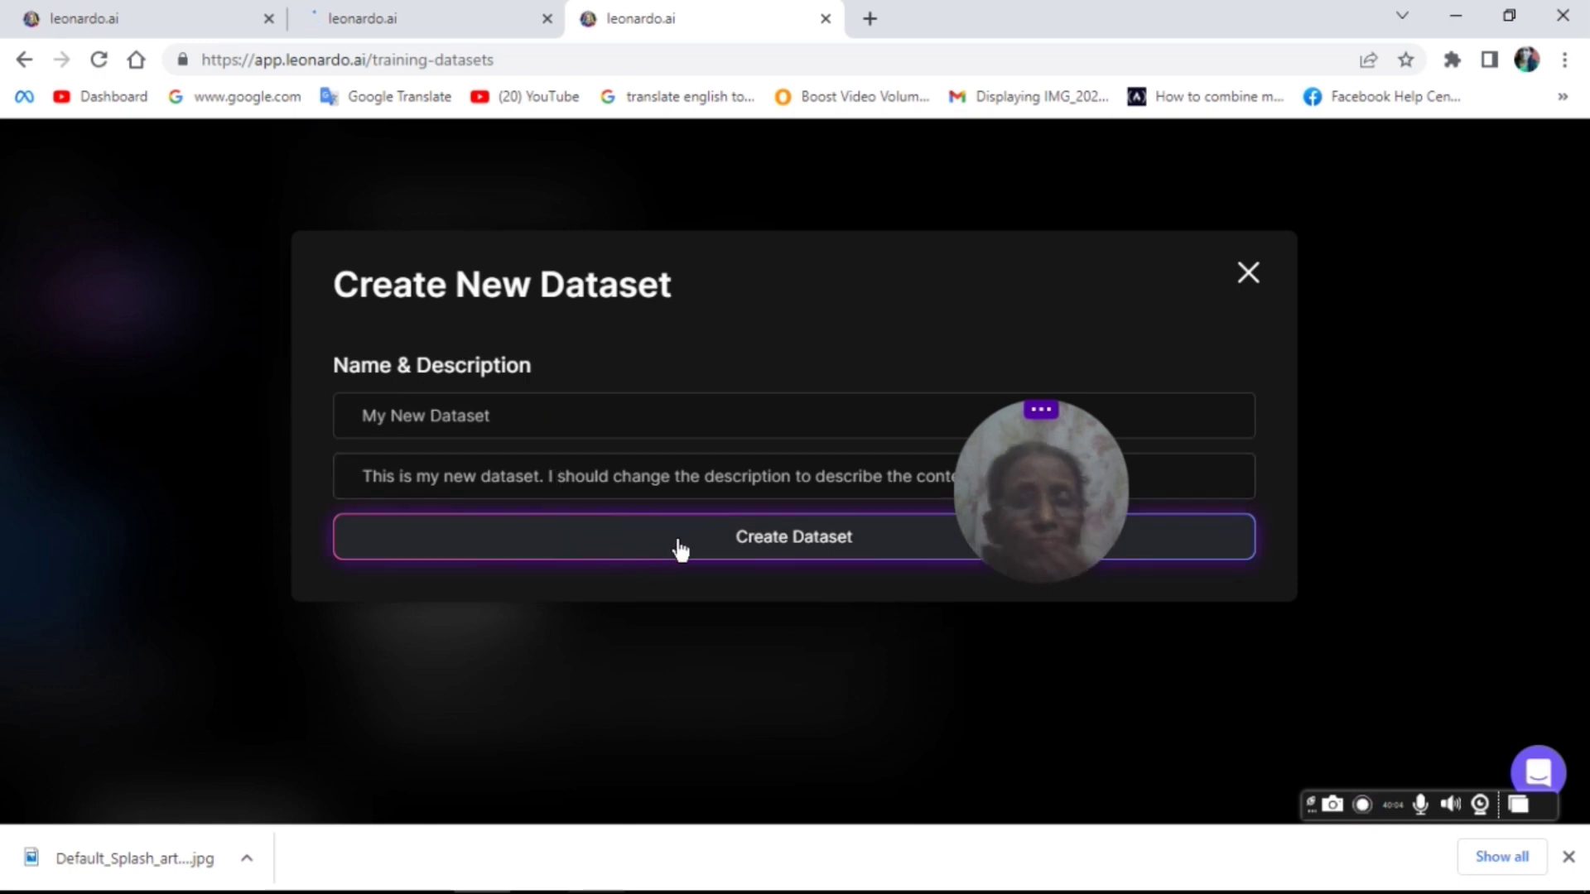
click(813, 535)
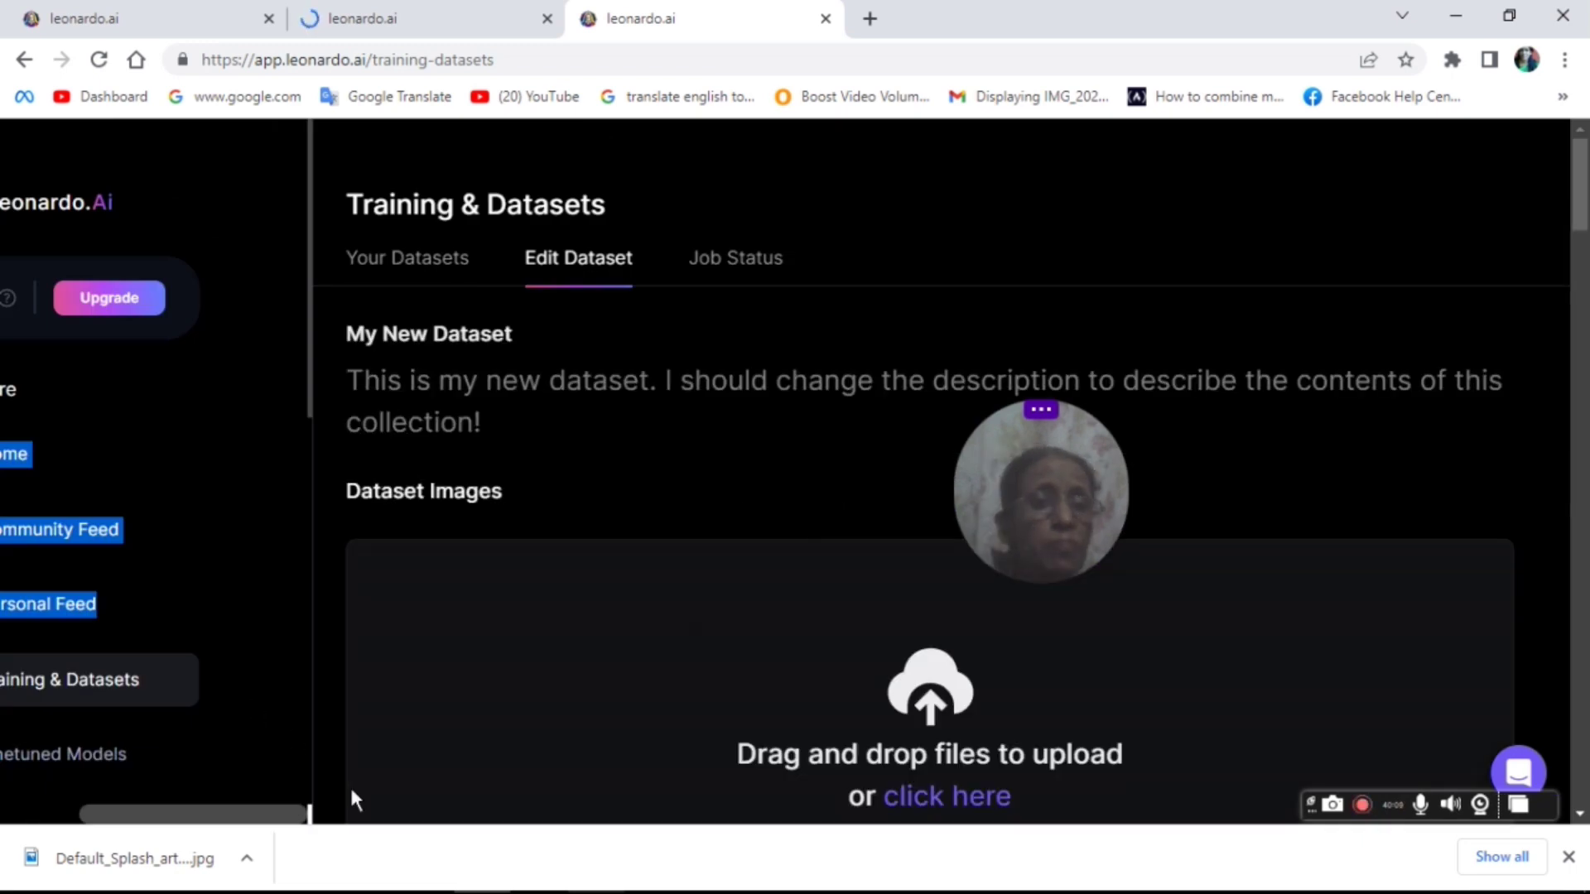
- Leave the new dataset's editing page and open the AI Image Generation tool
click(310, 654)
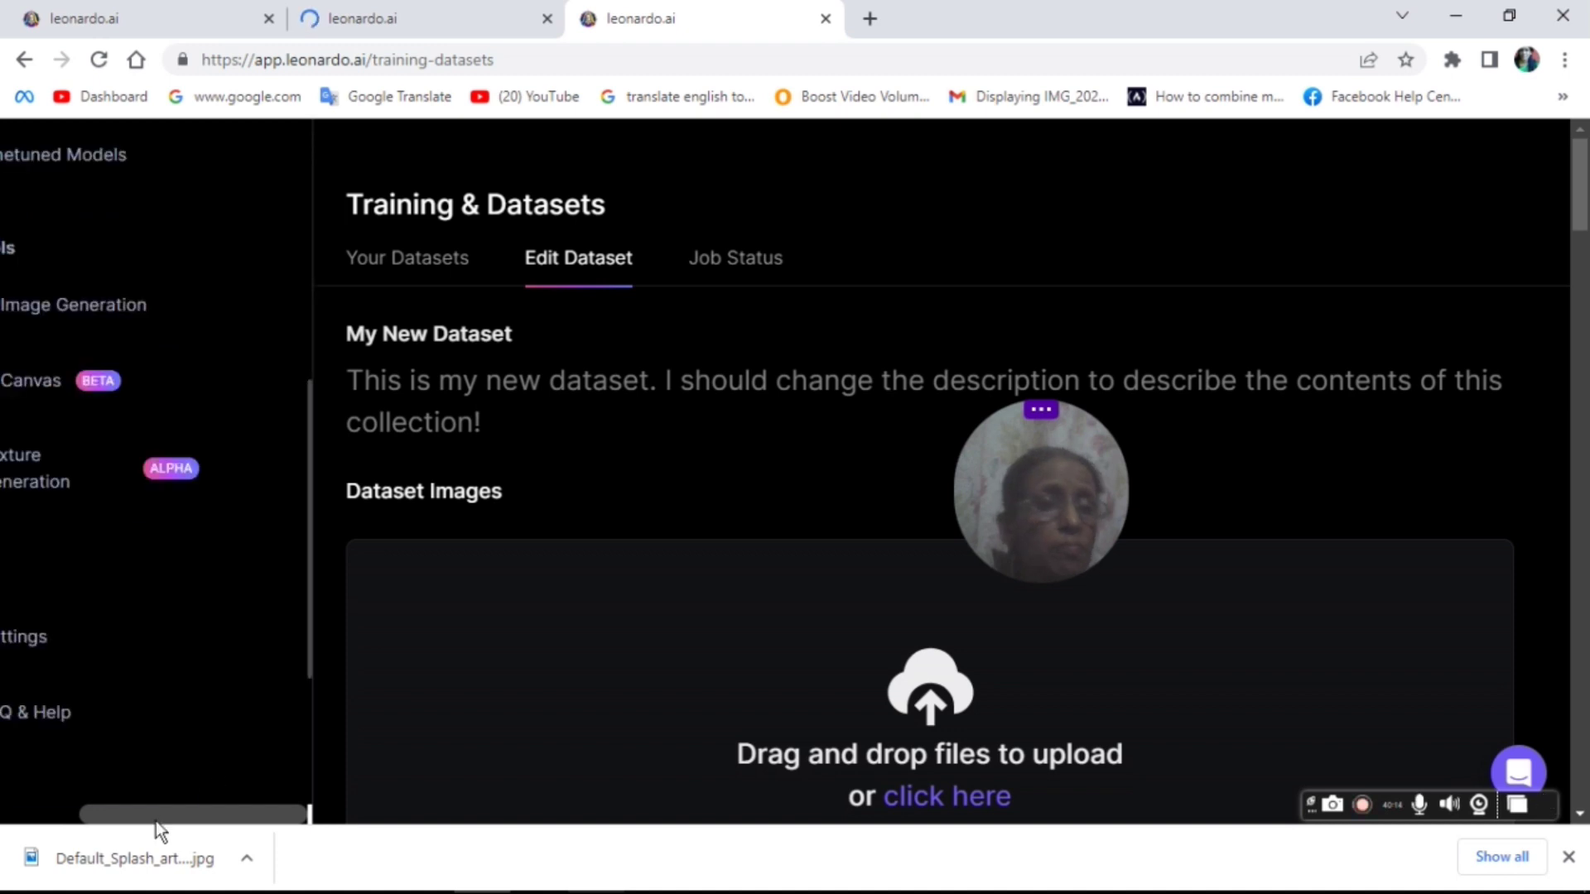
drag(155, 821, 29, 825)
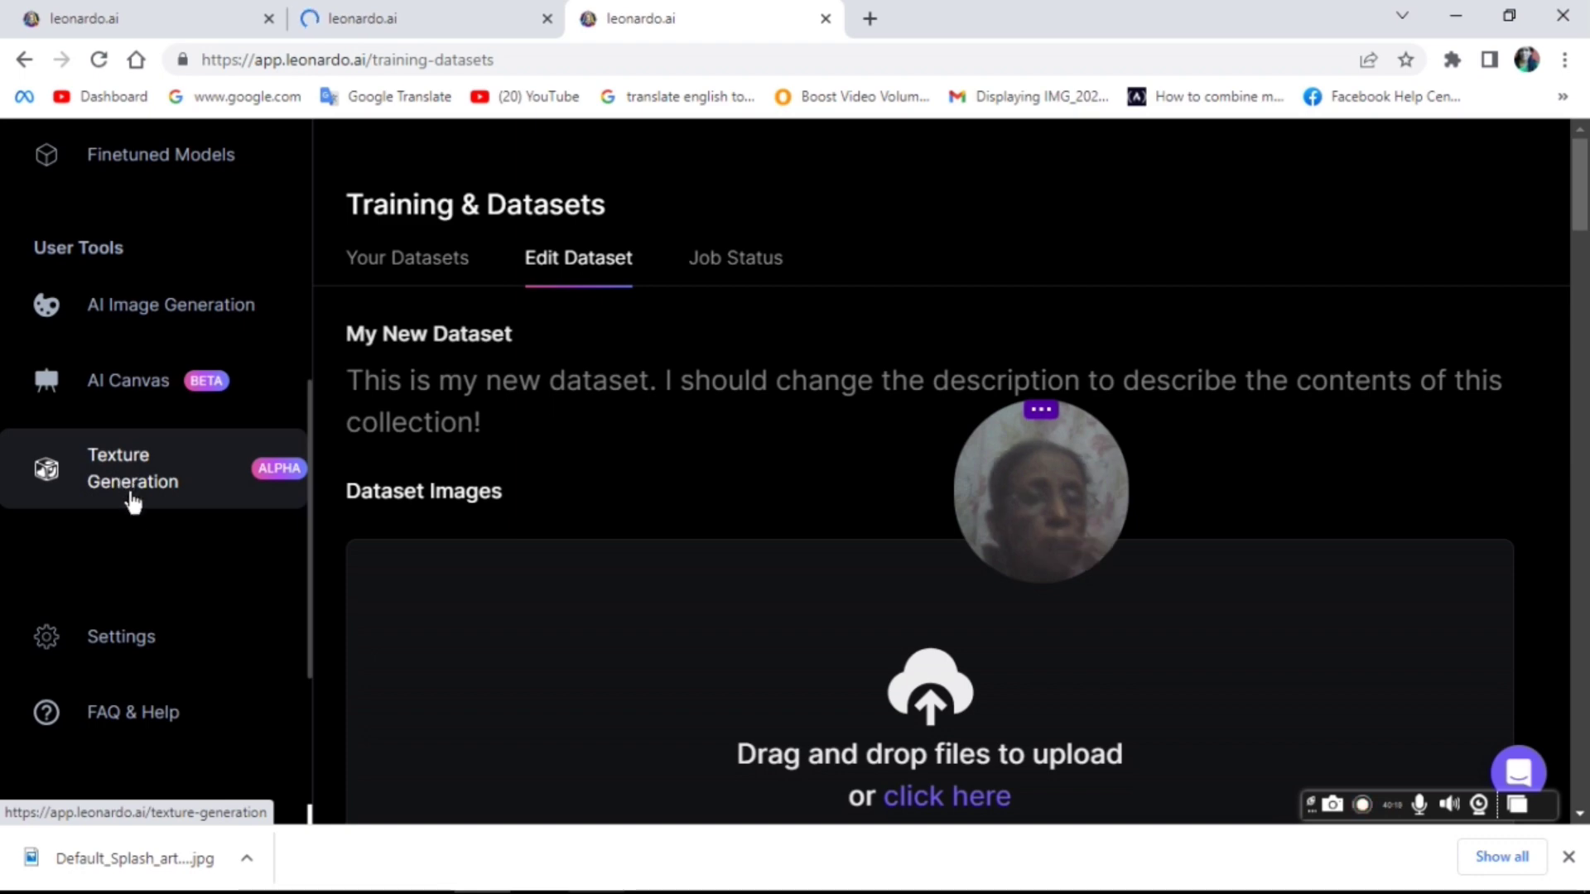
click(95, 313)
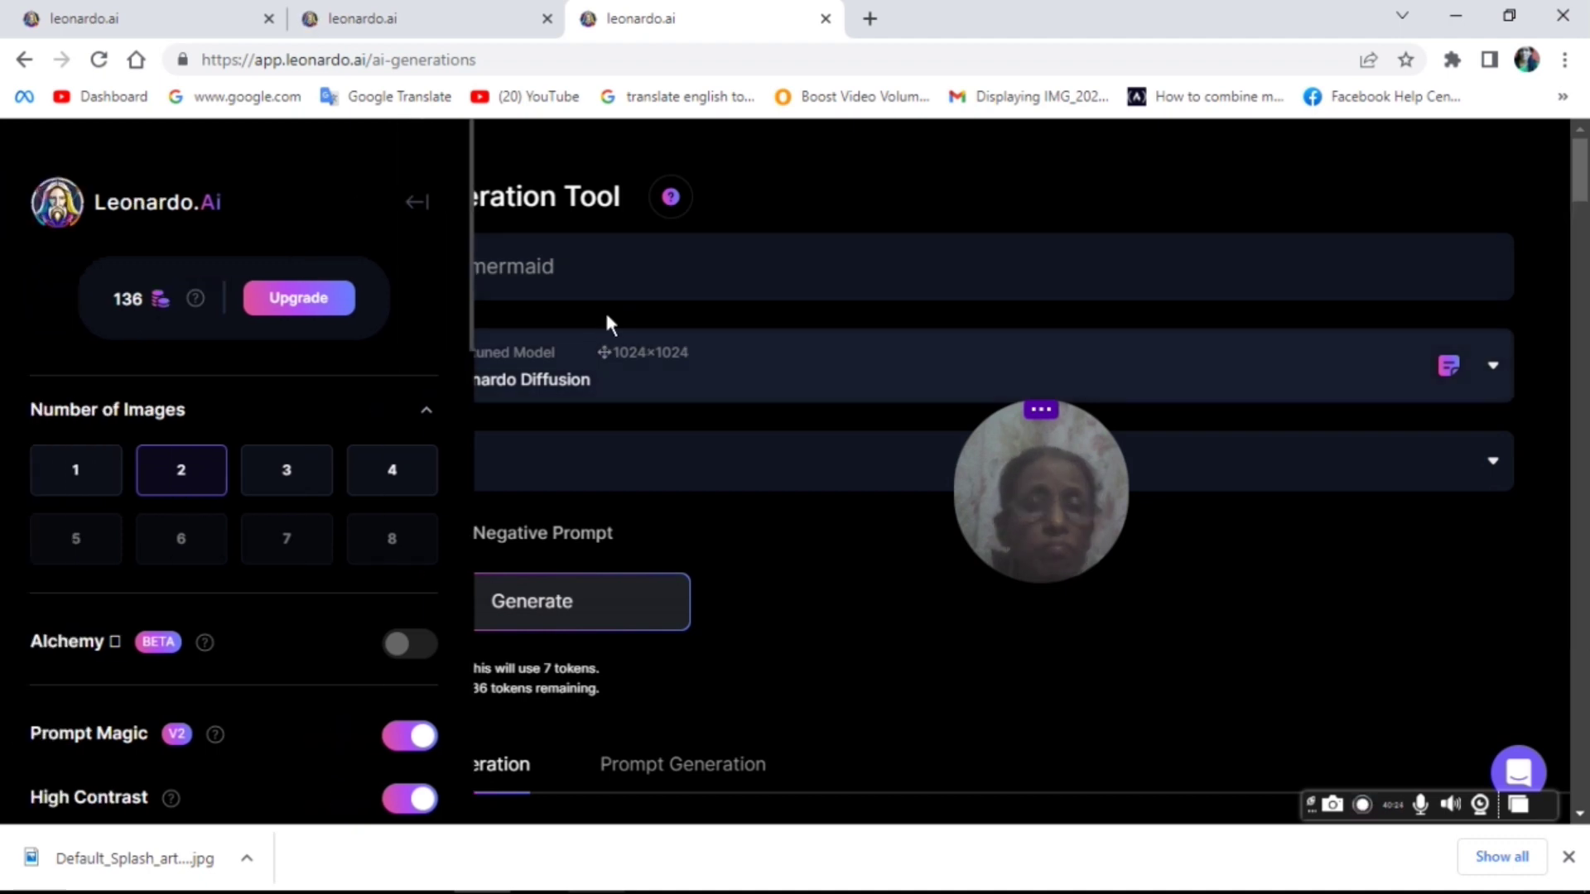
- Extend the mermaid image prompt with the words "coloring pic"
click(592, 265)
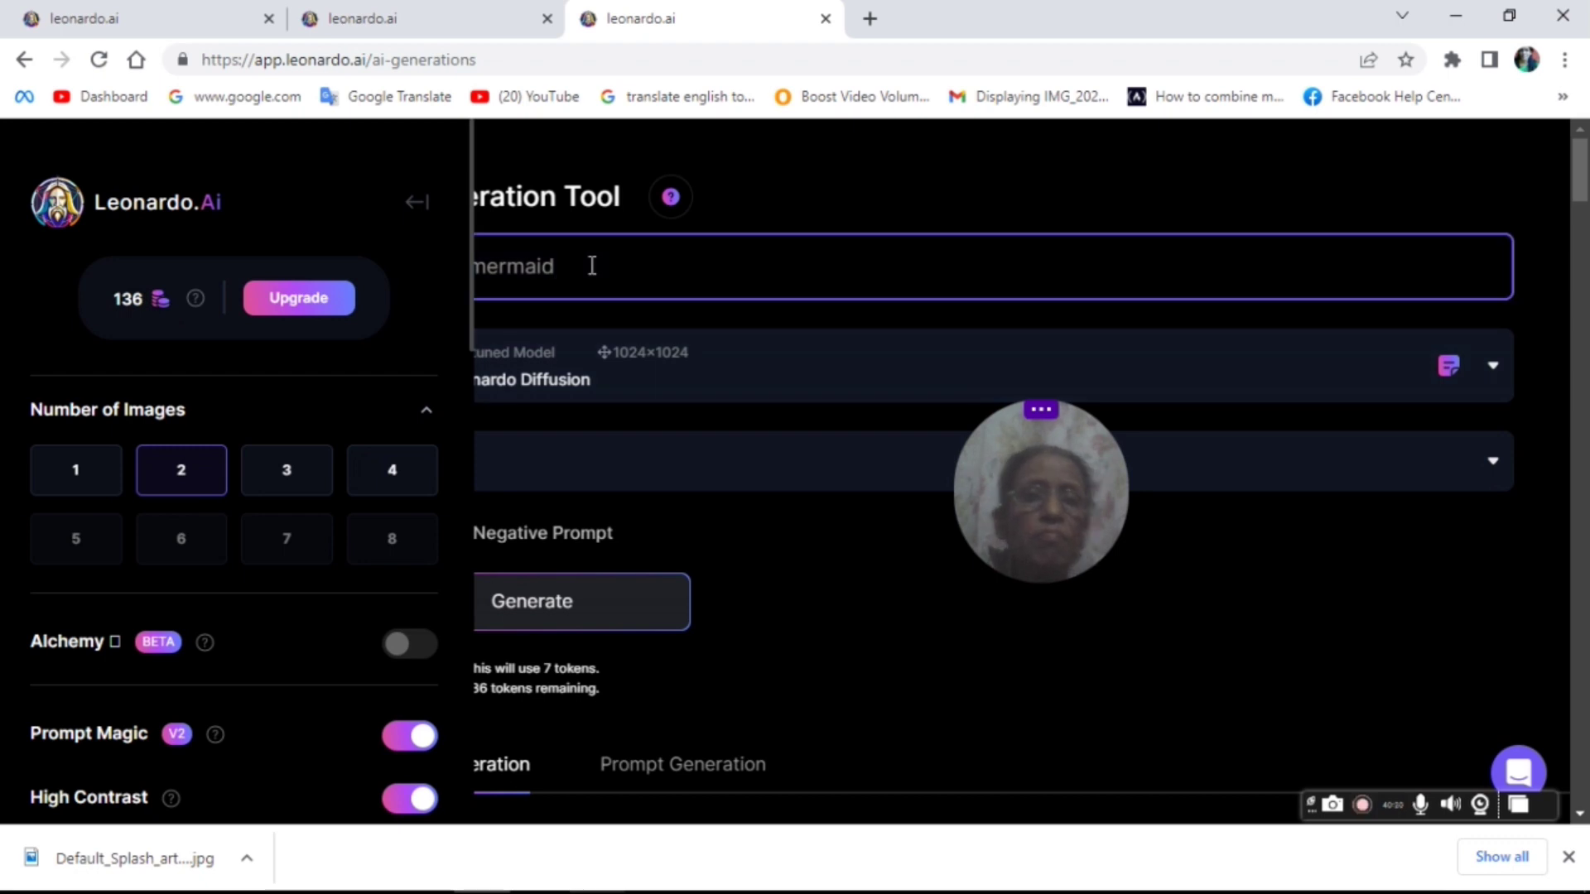
text(col)
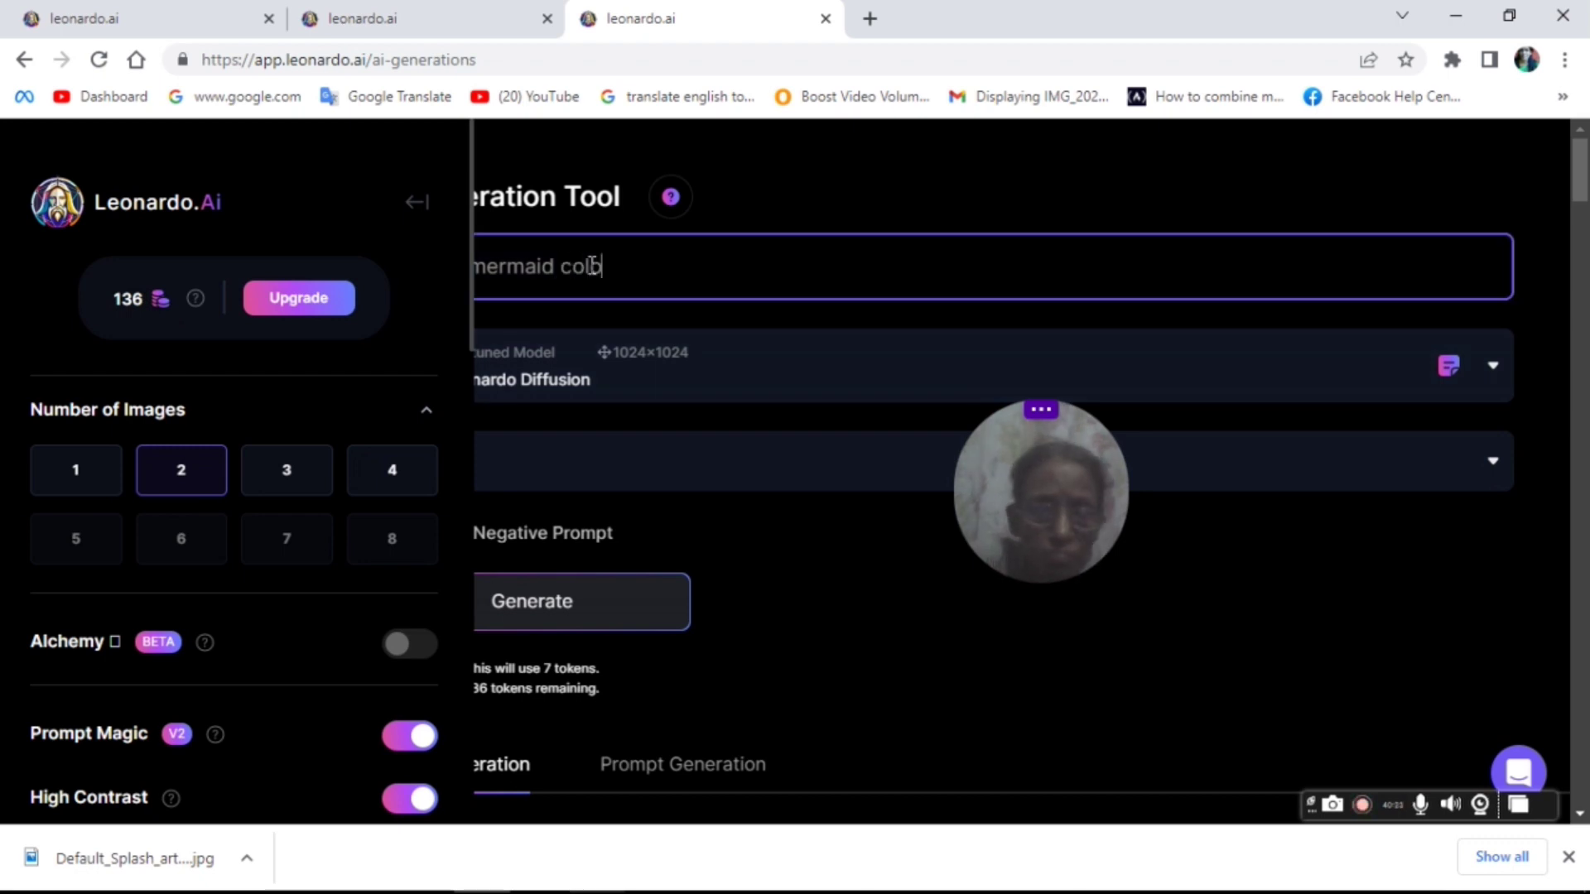
text(oring )
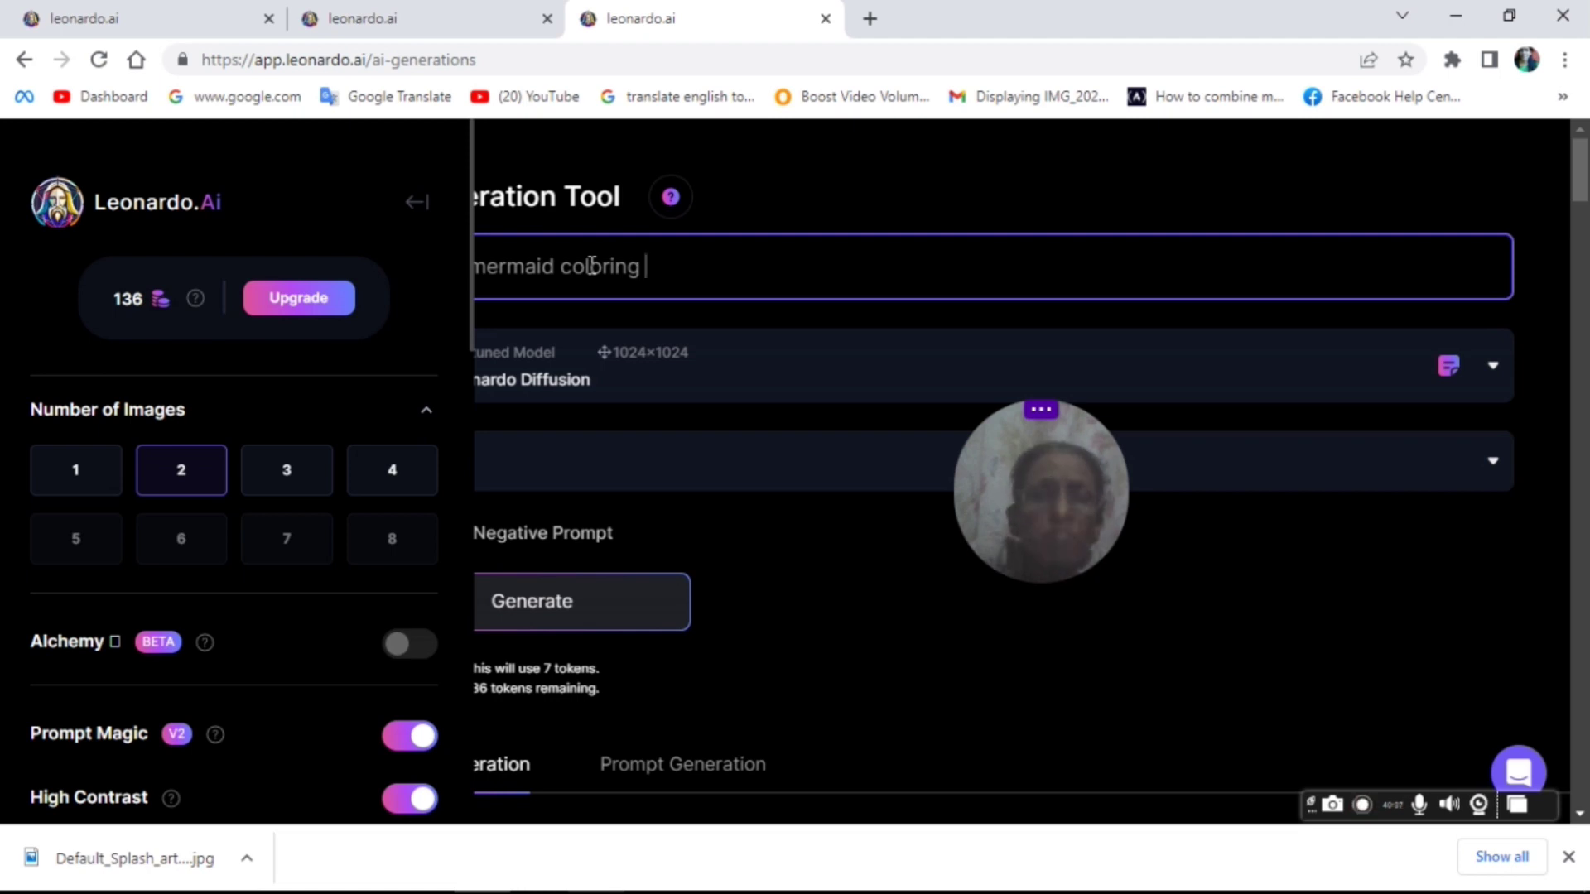
text(bpic)
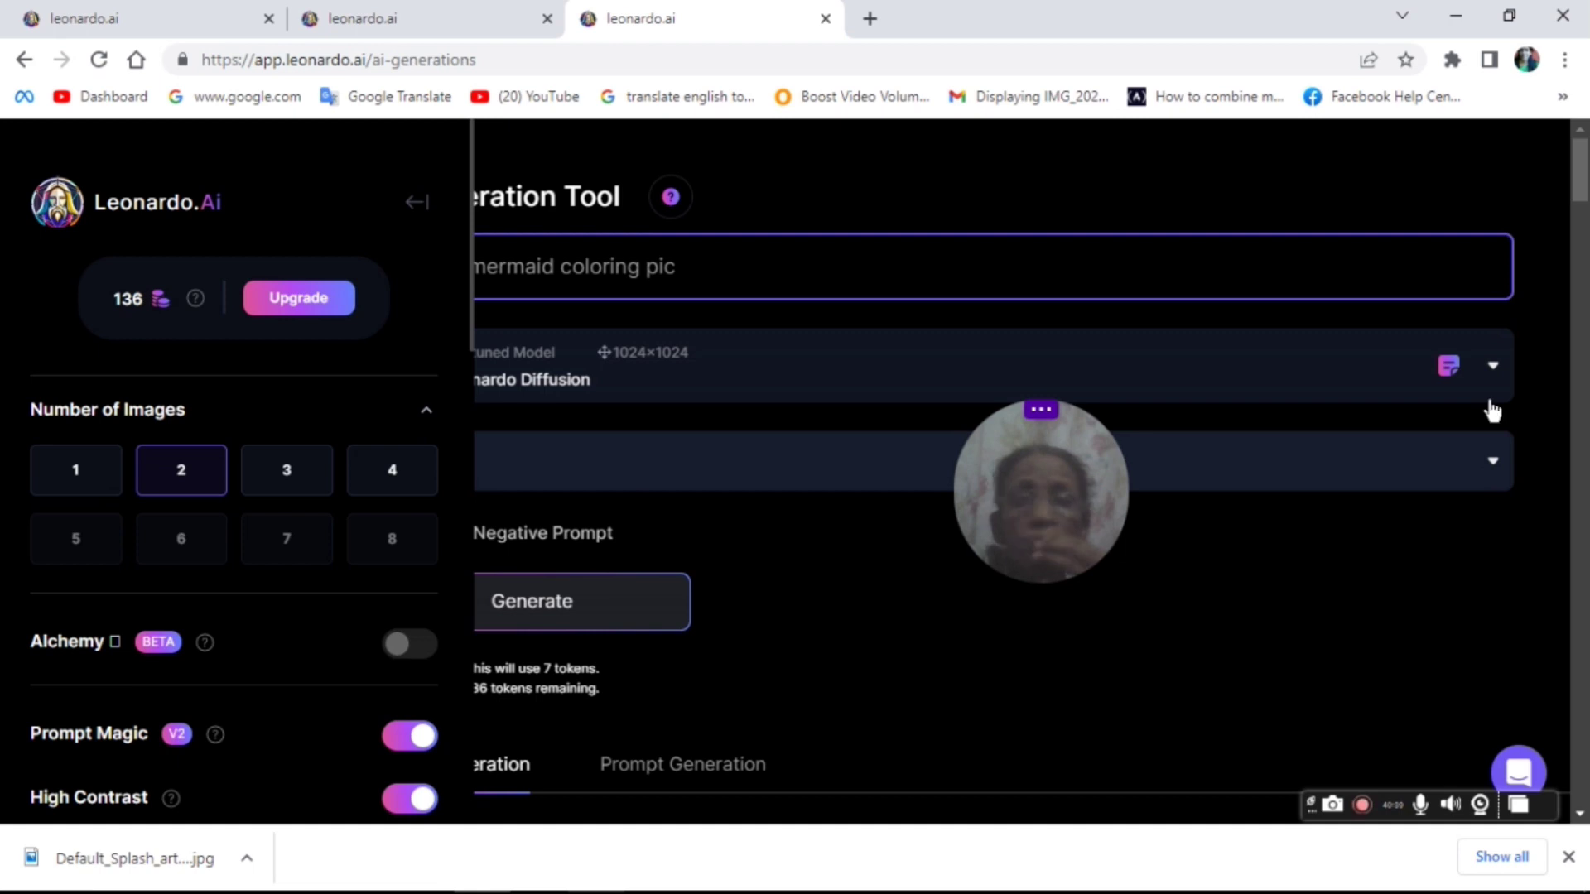
- Choose Leonardo Creative as the finetuned model for the mermaid coloring generation
click(1492, 368)
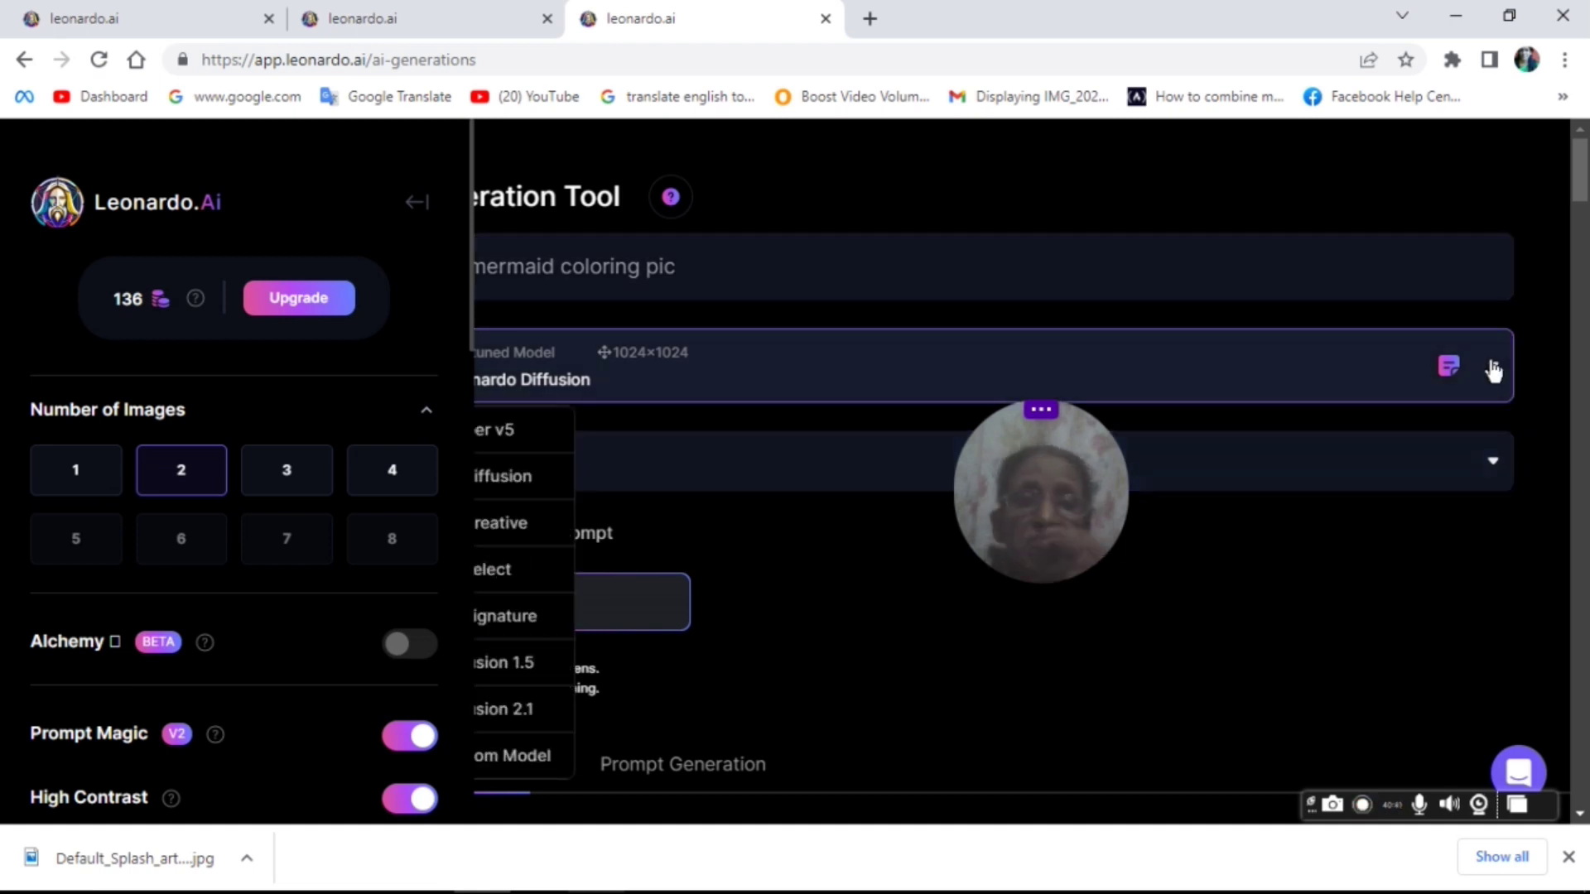
click(522, 485)
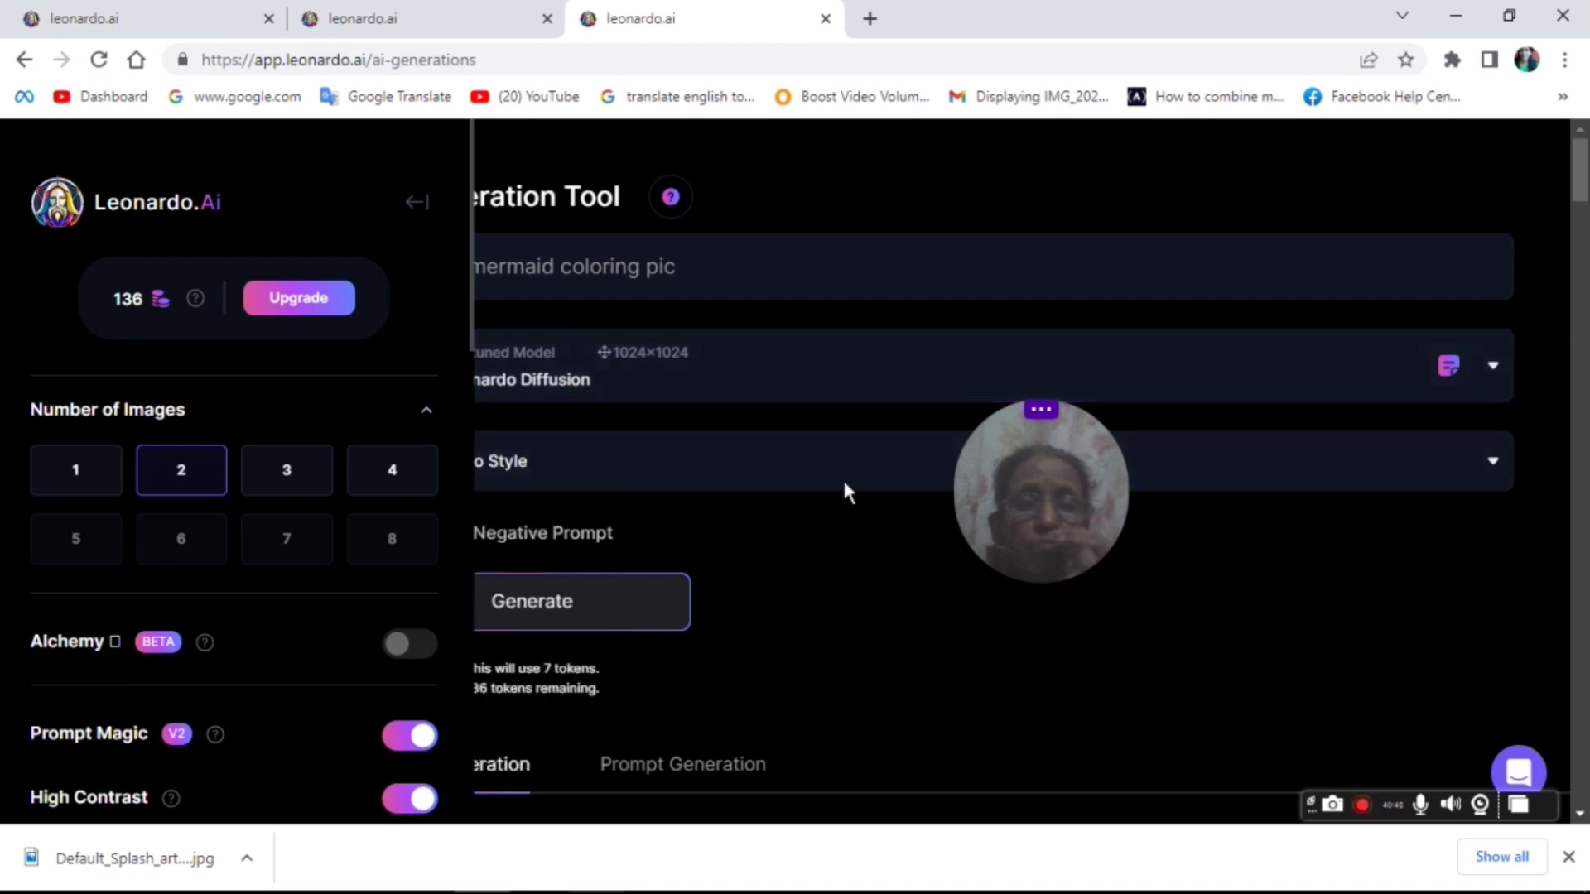
click(1494, 370)
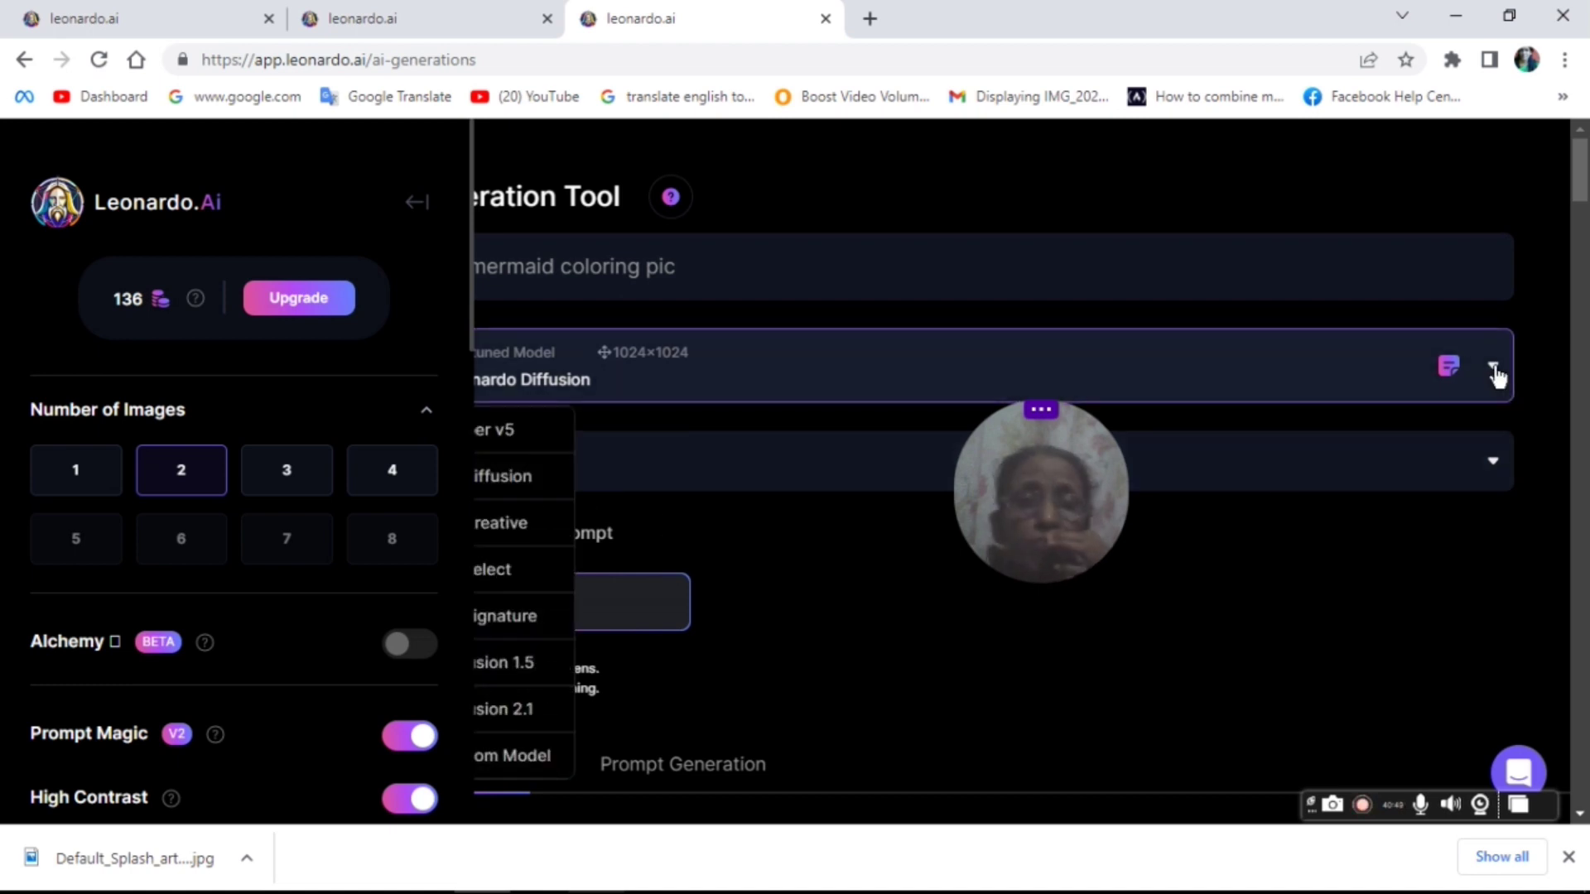
click(525, 530)
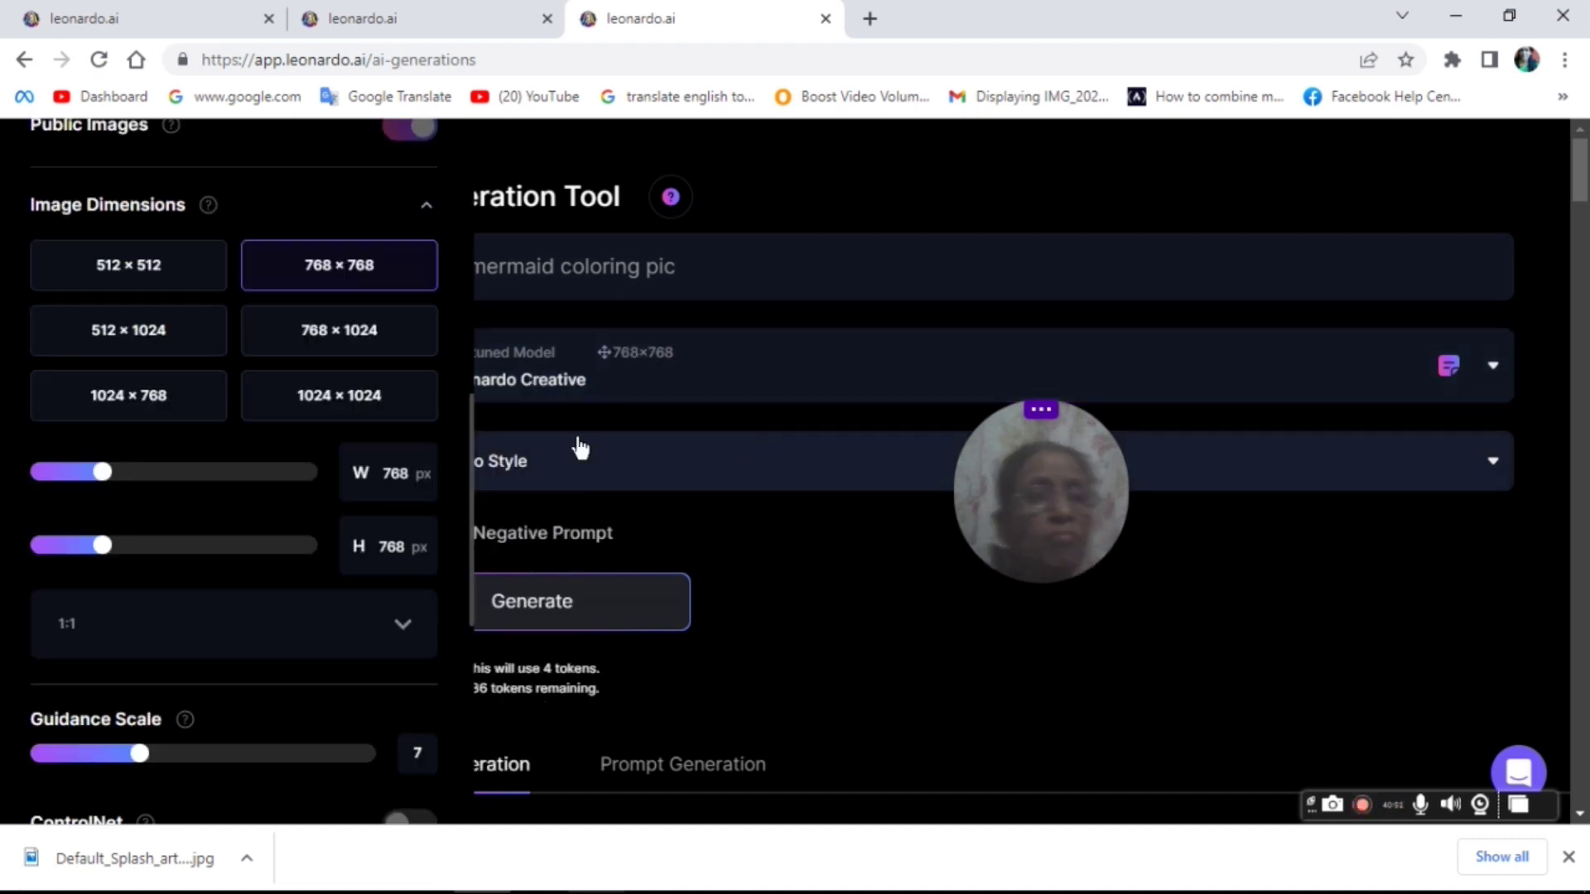
- Set the image dimensions to 768 × 1024 and choose Leonardo Style as the preset style
click(367, 344)
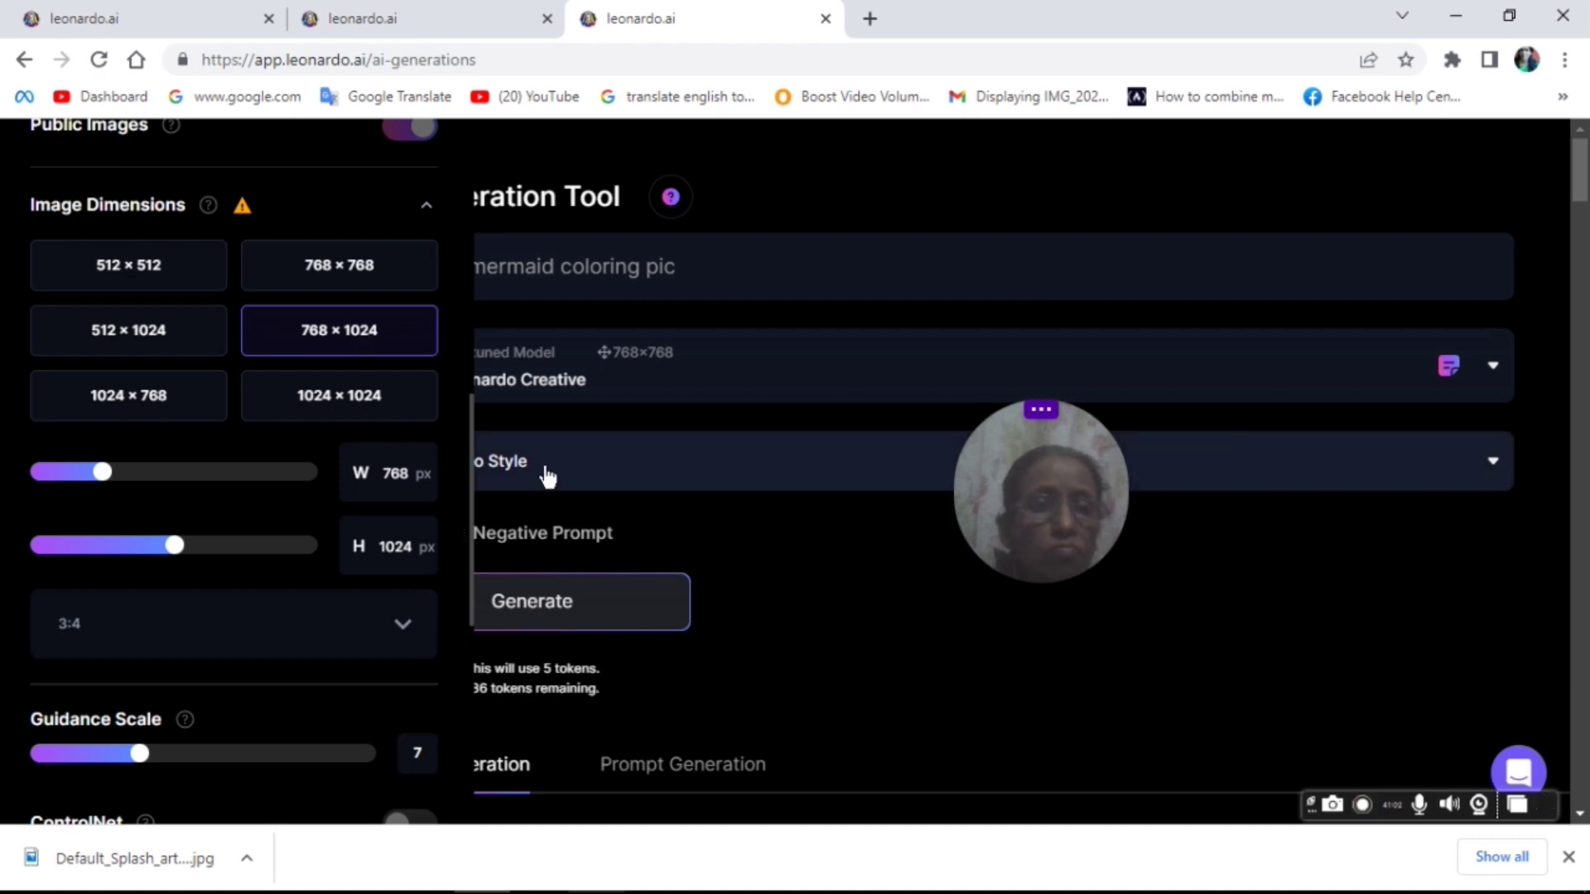
click(549, 478)
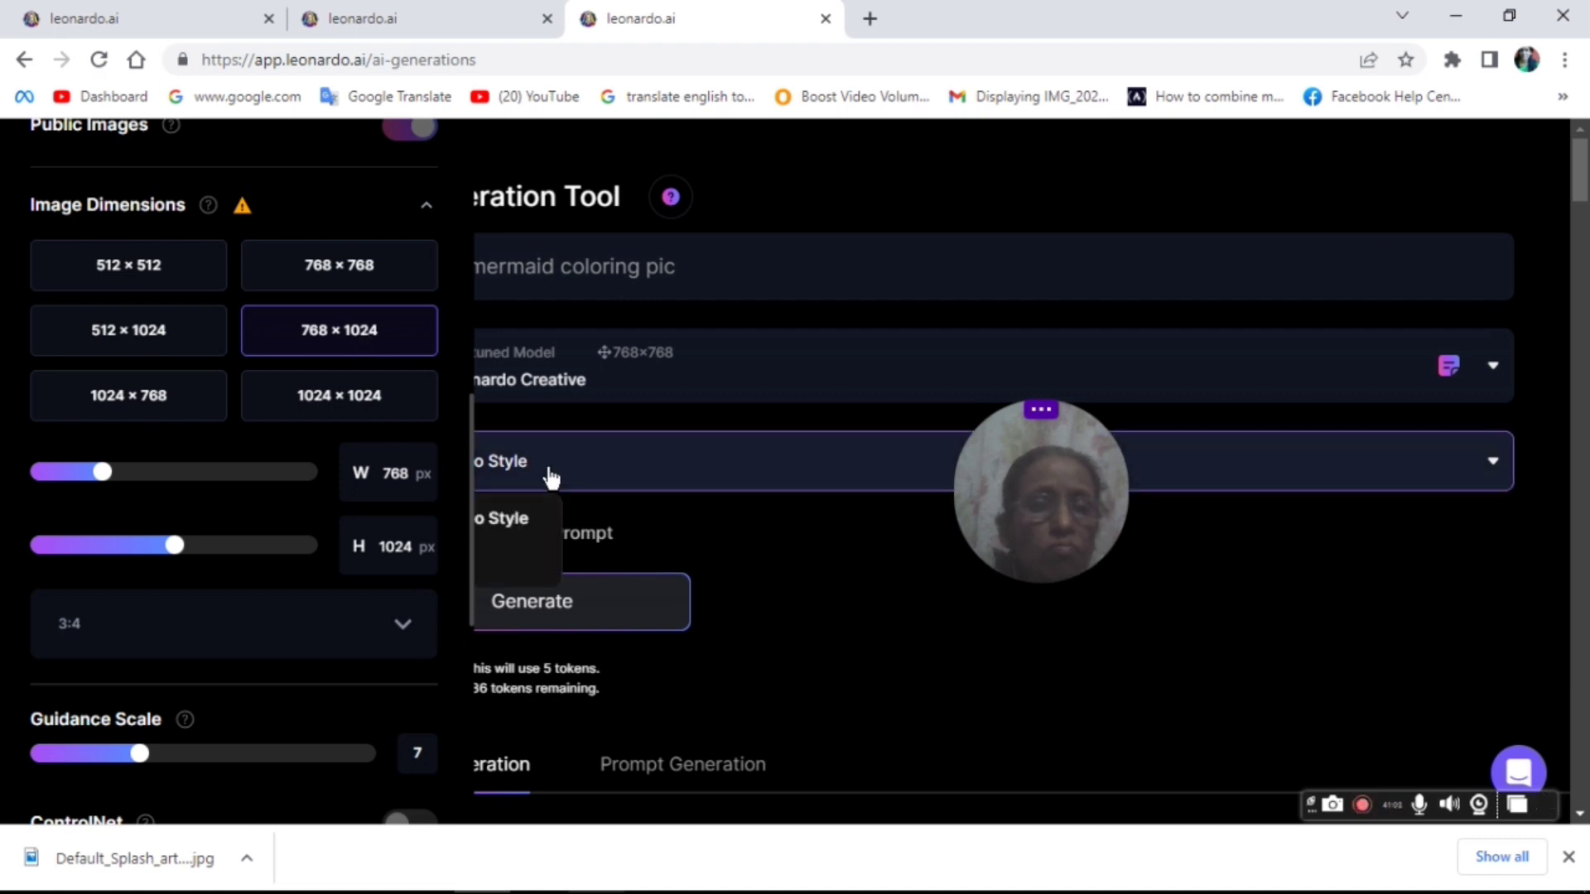
click(514, 533)
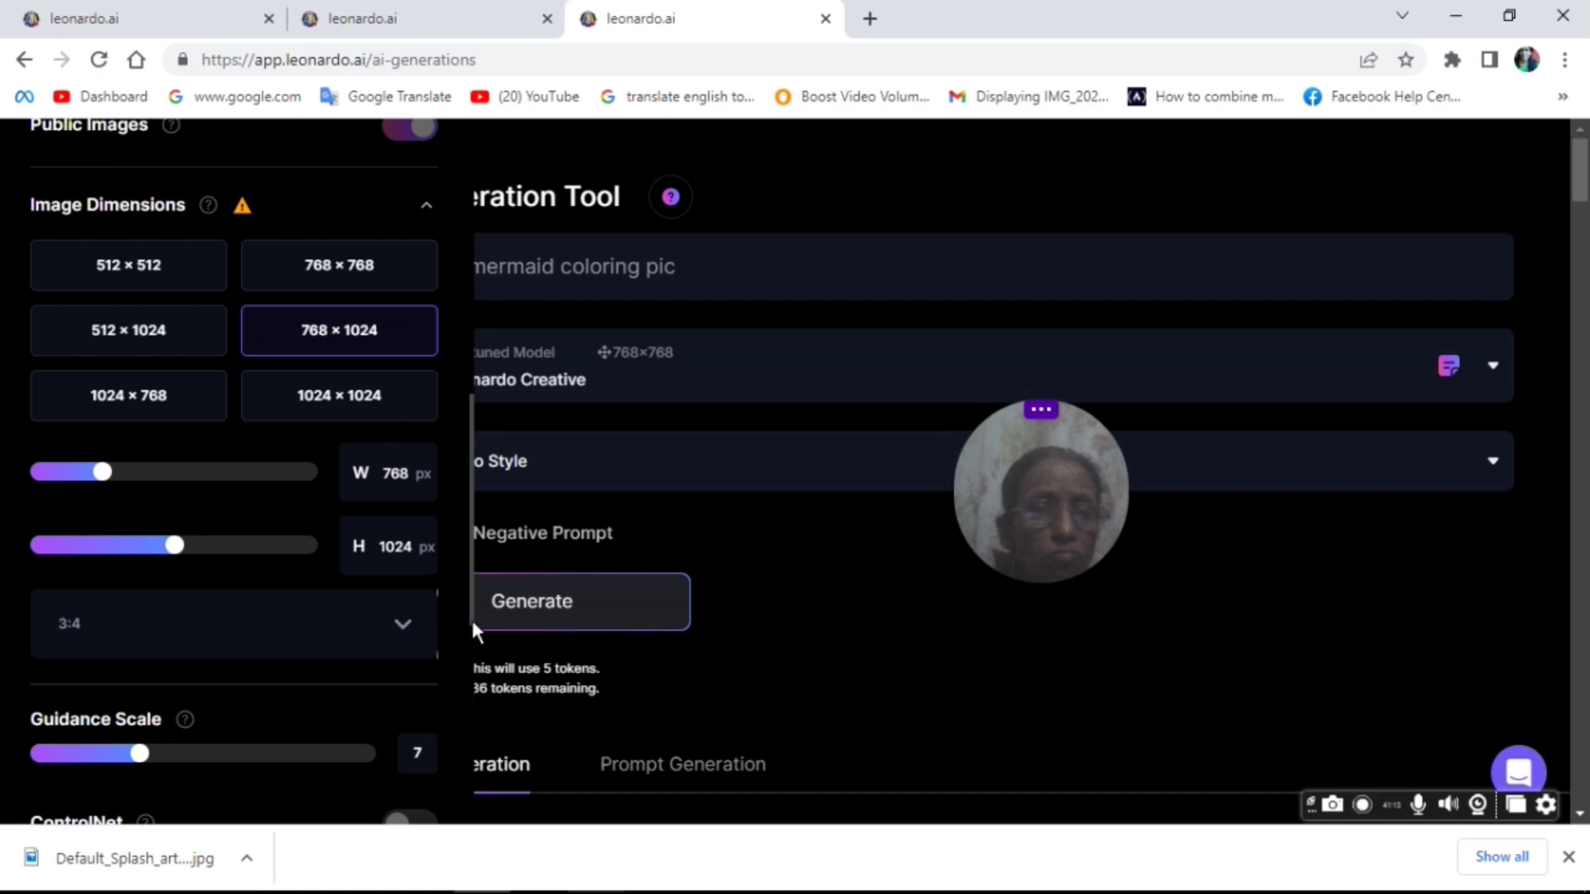
- Generate the mermaid coloring pictures with the chosen settings and look over the two resulting images
drag(472, 631, 476, 745)
scroll(483, 784, down, 2)
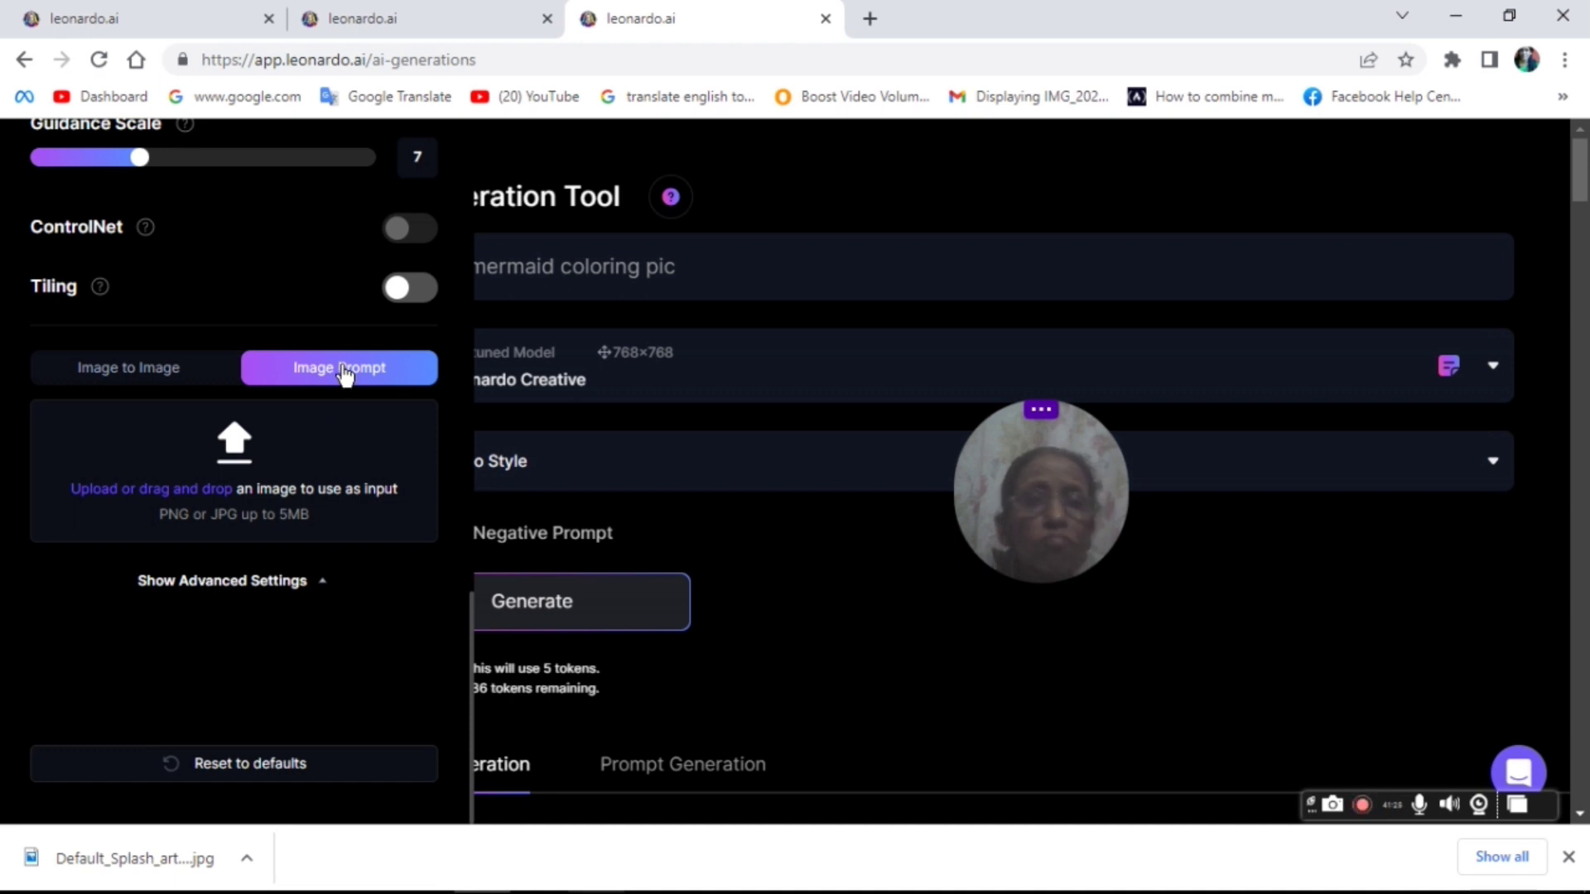
click(576, 613)
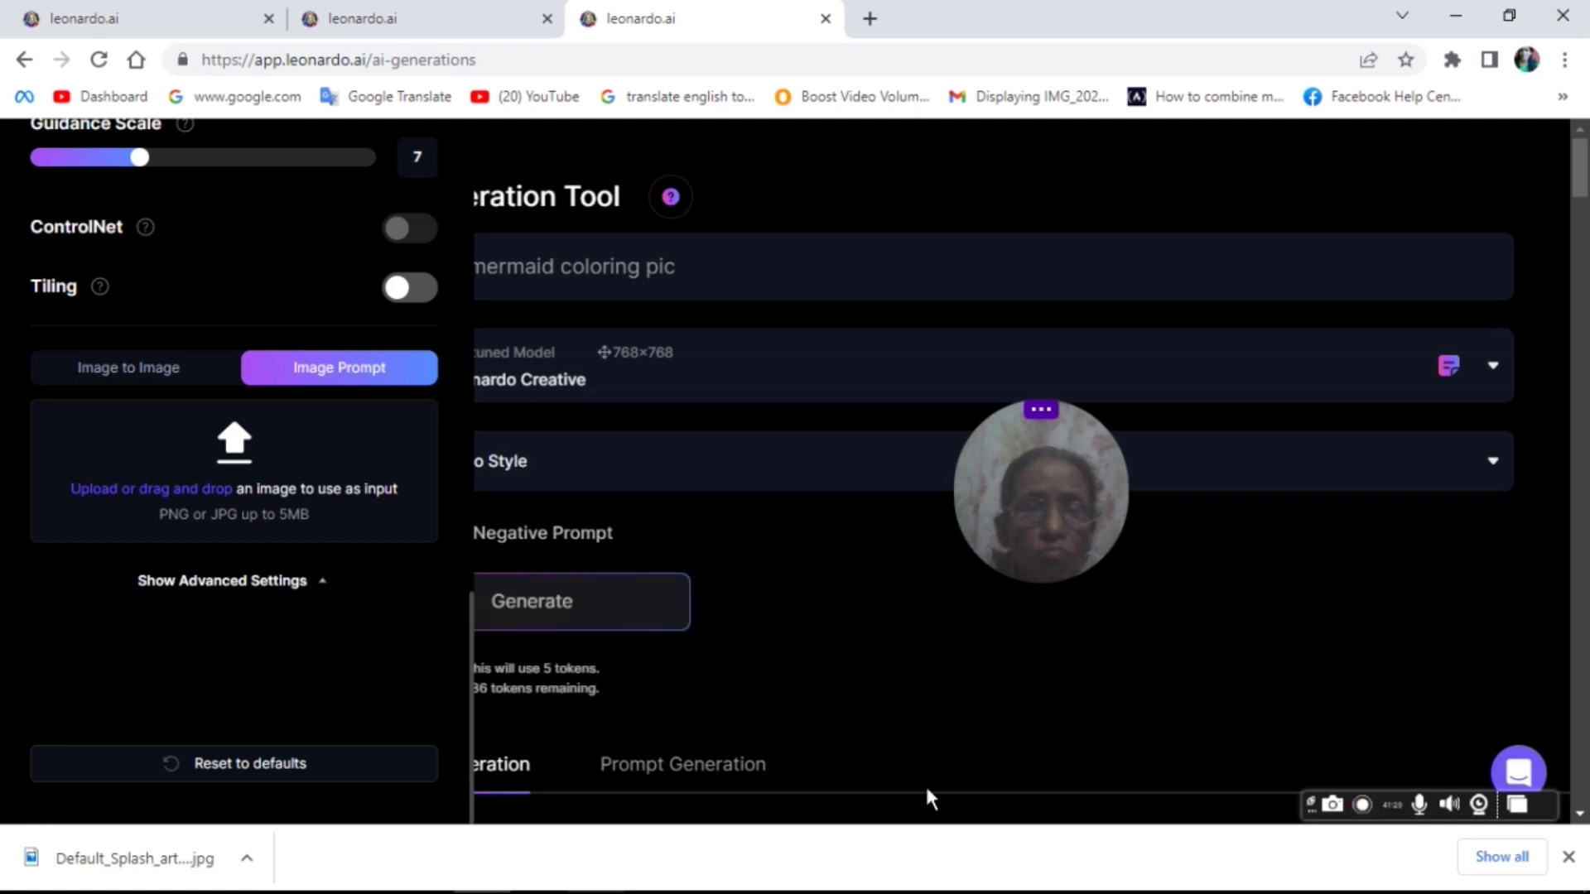
scroll(931, 799, down, 7)
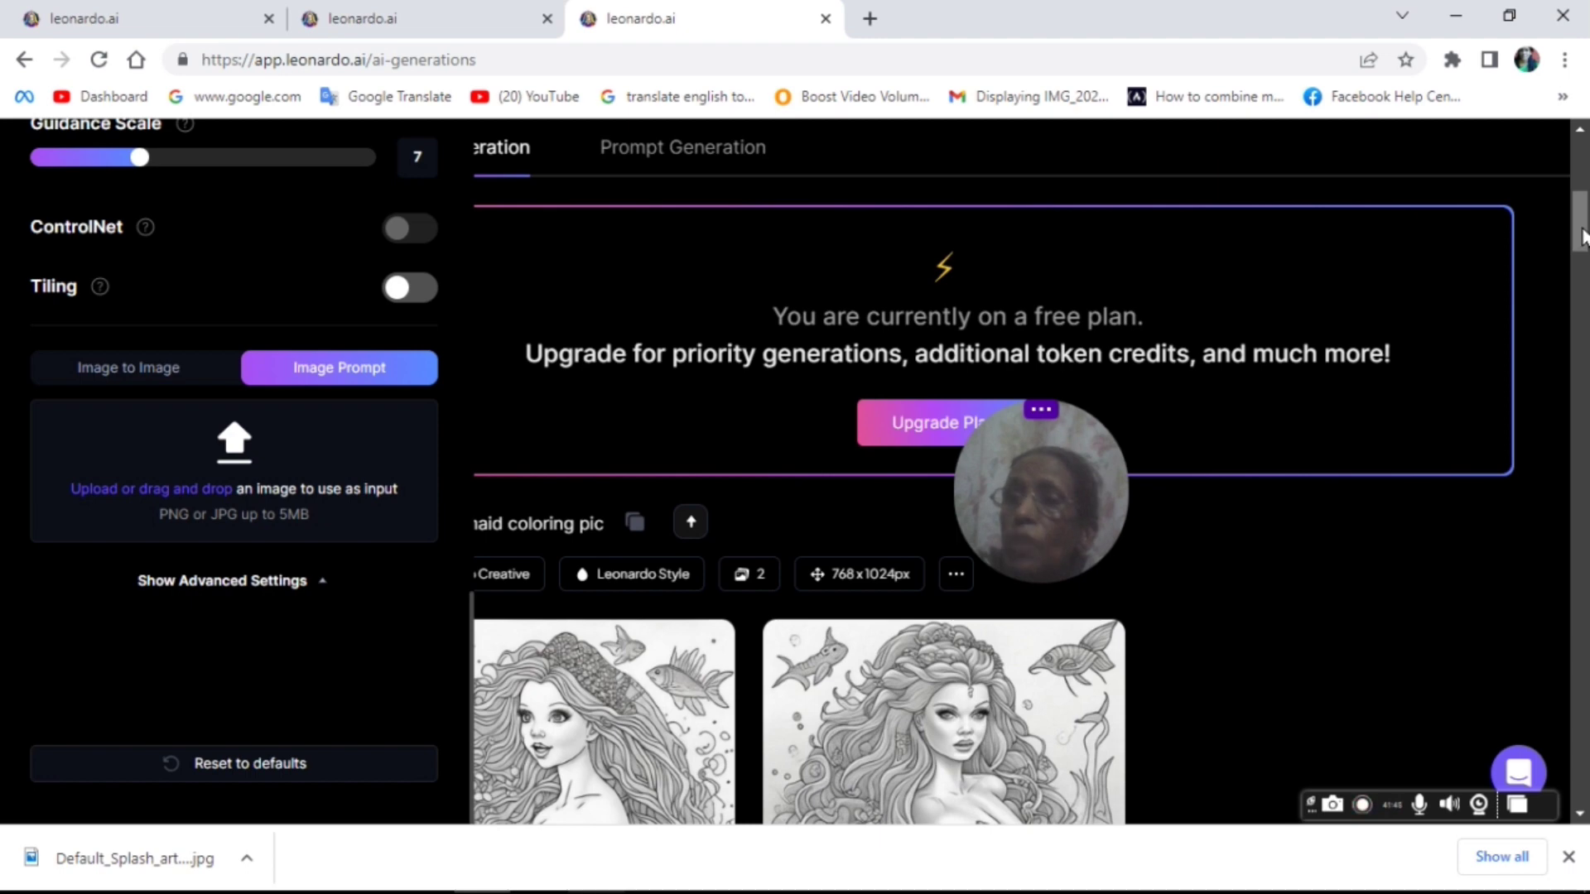
drag(1583, 238, 1583, 281)
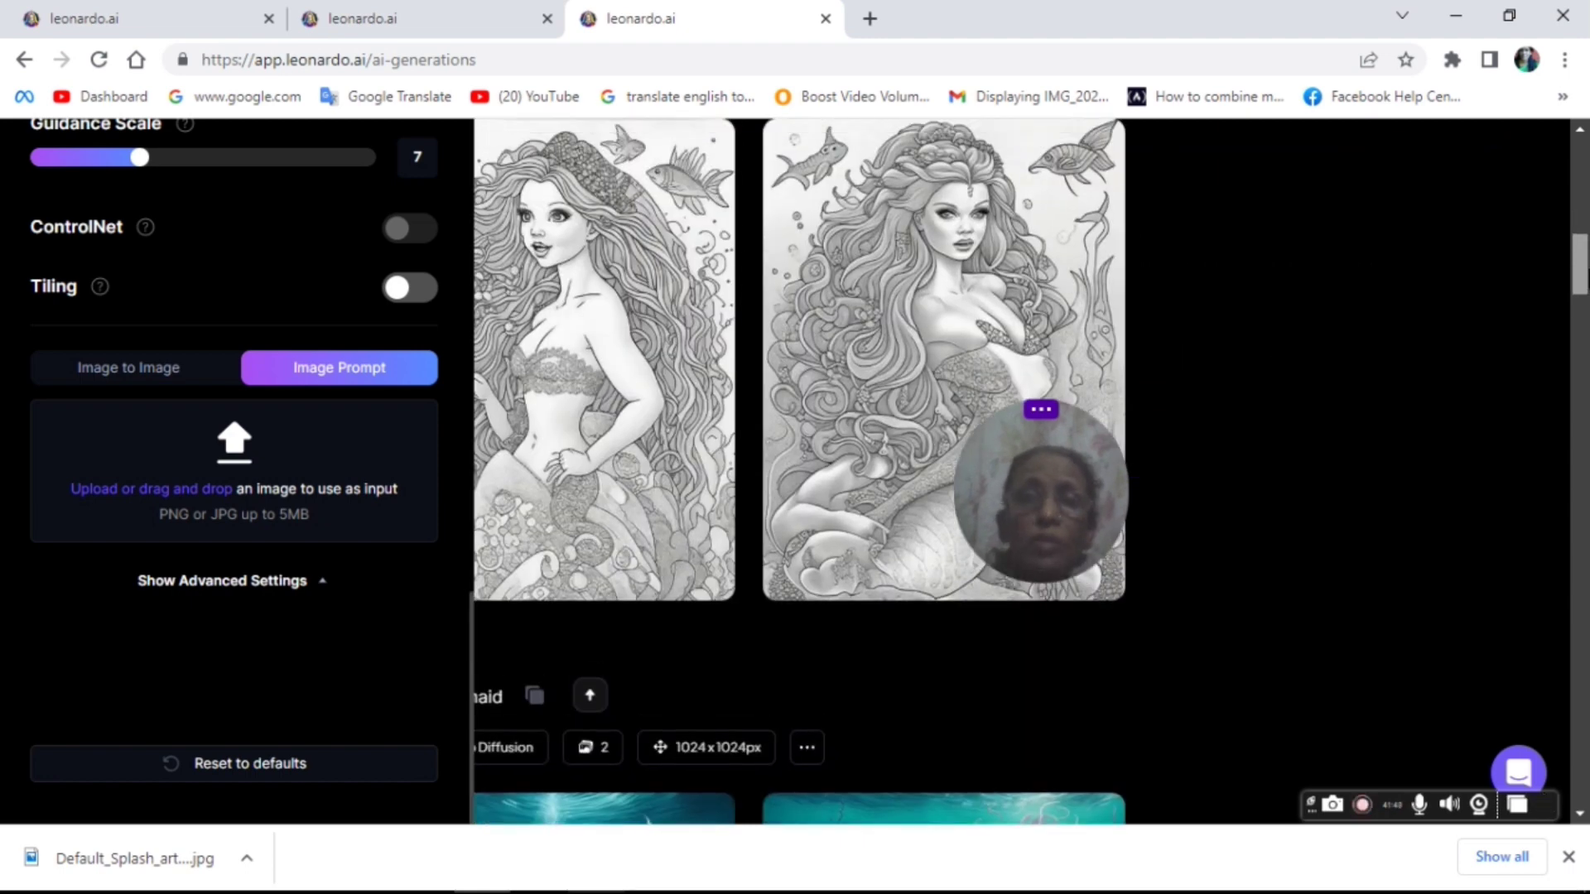
mouse_move(518, 596)
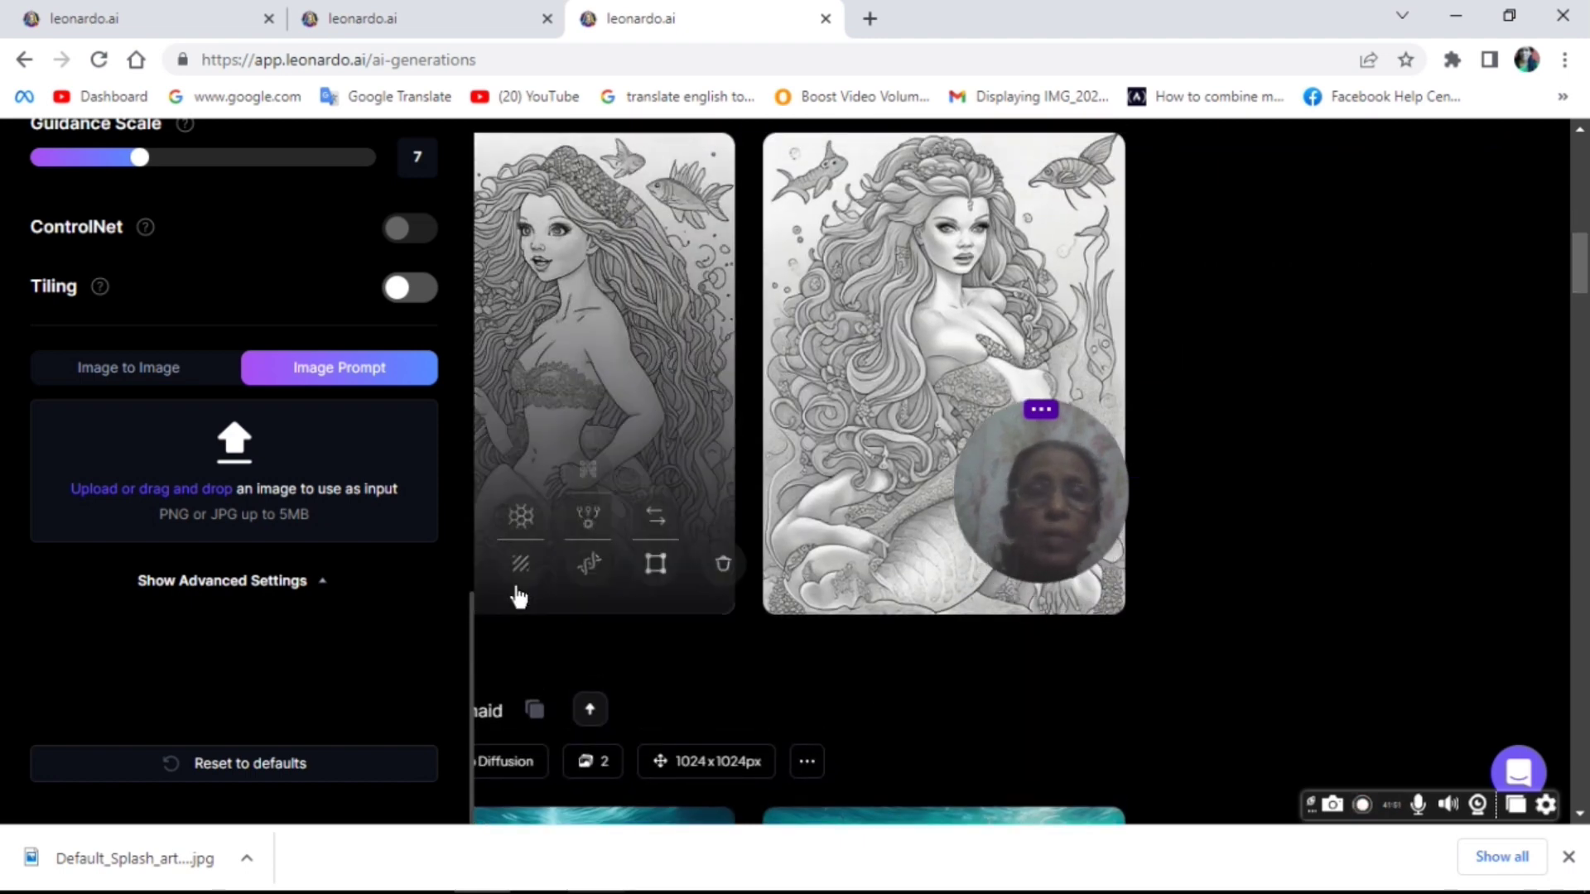
scroll(914, 730, down, 1)
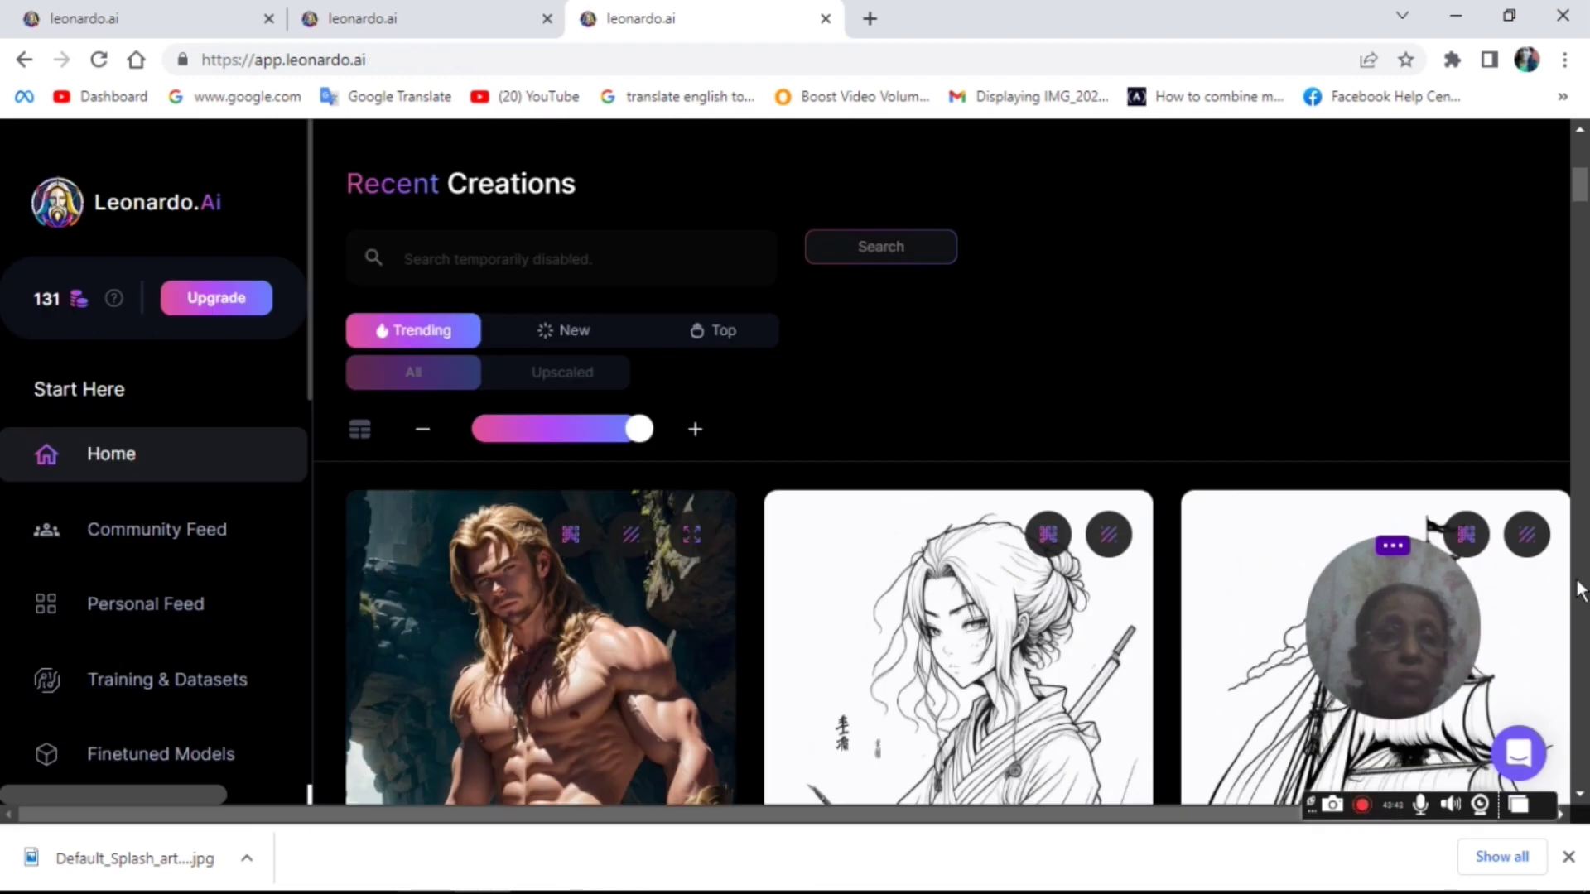
- Go to the Personal Feed and sort your own generations by Top
click(146, 609)
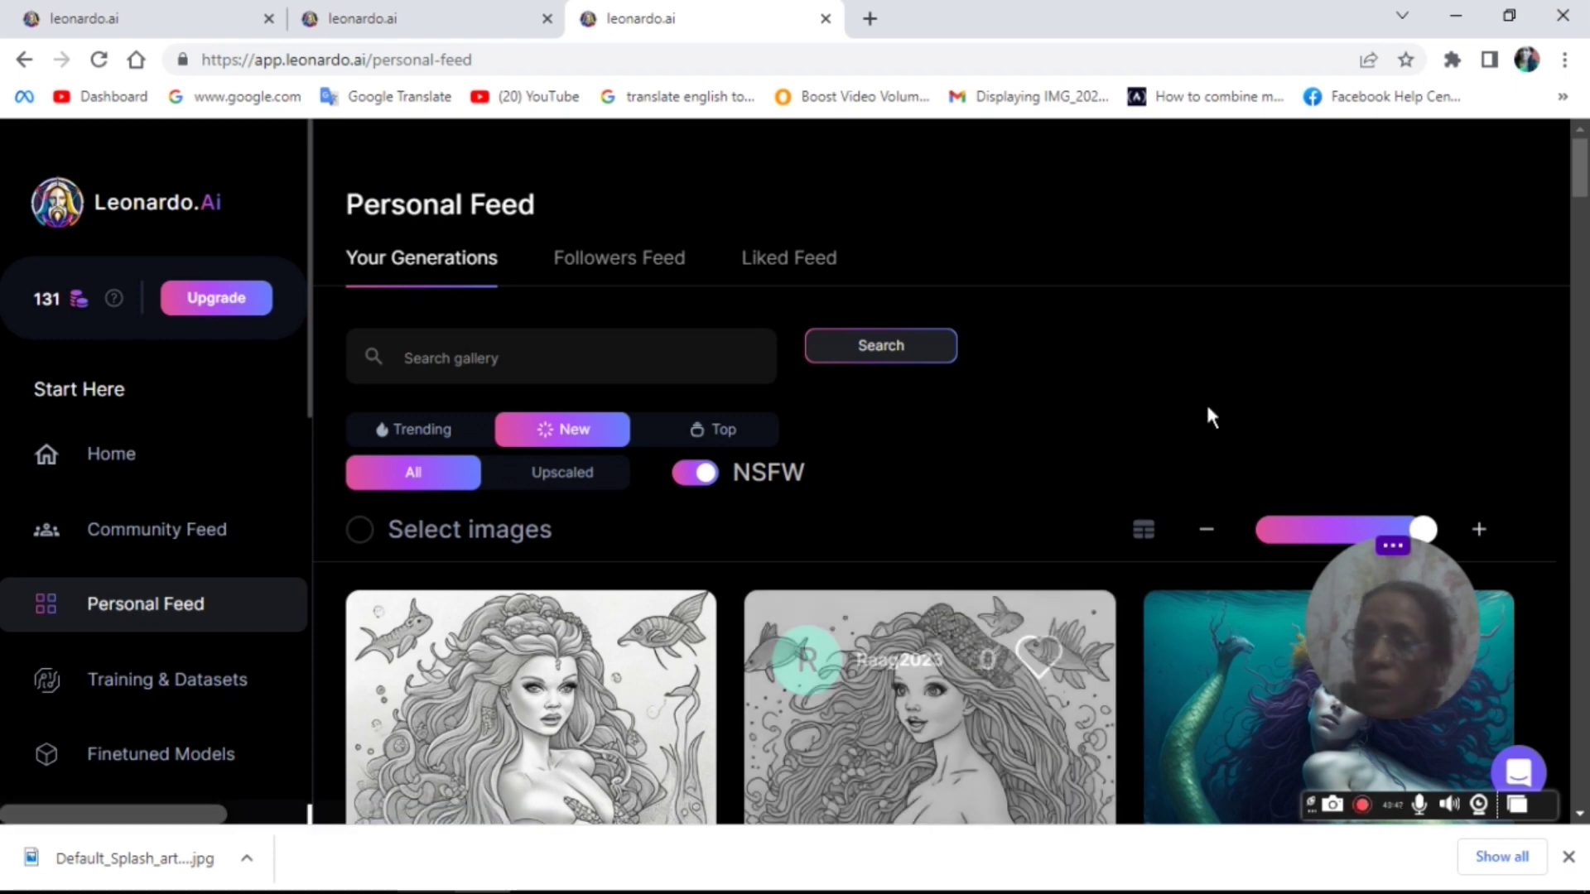
scroll(951, 497, down, 2)
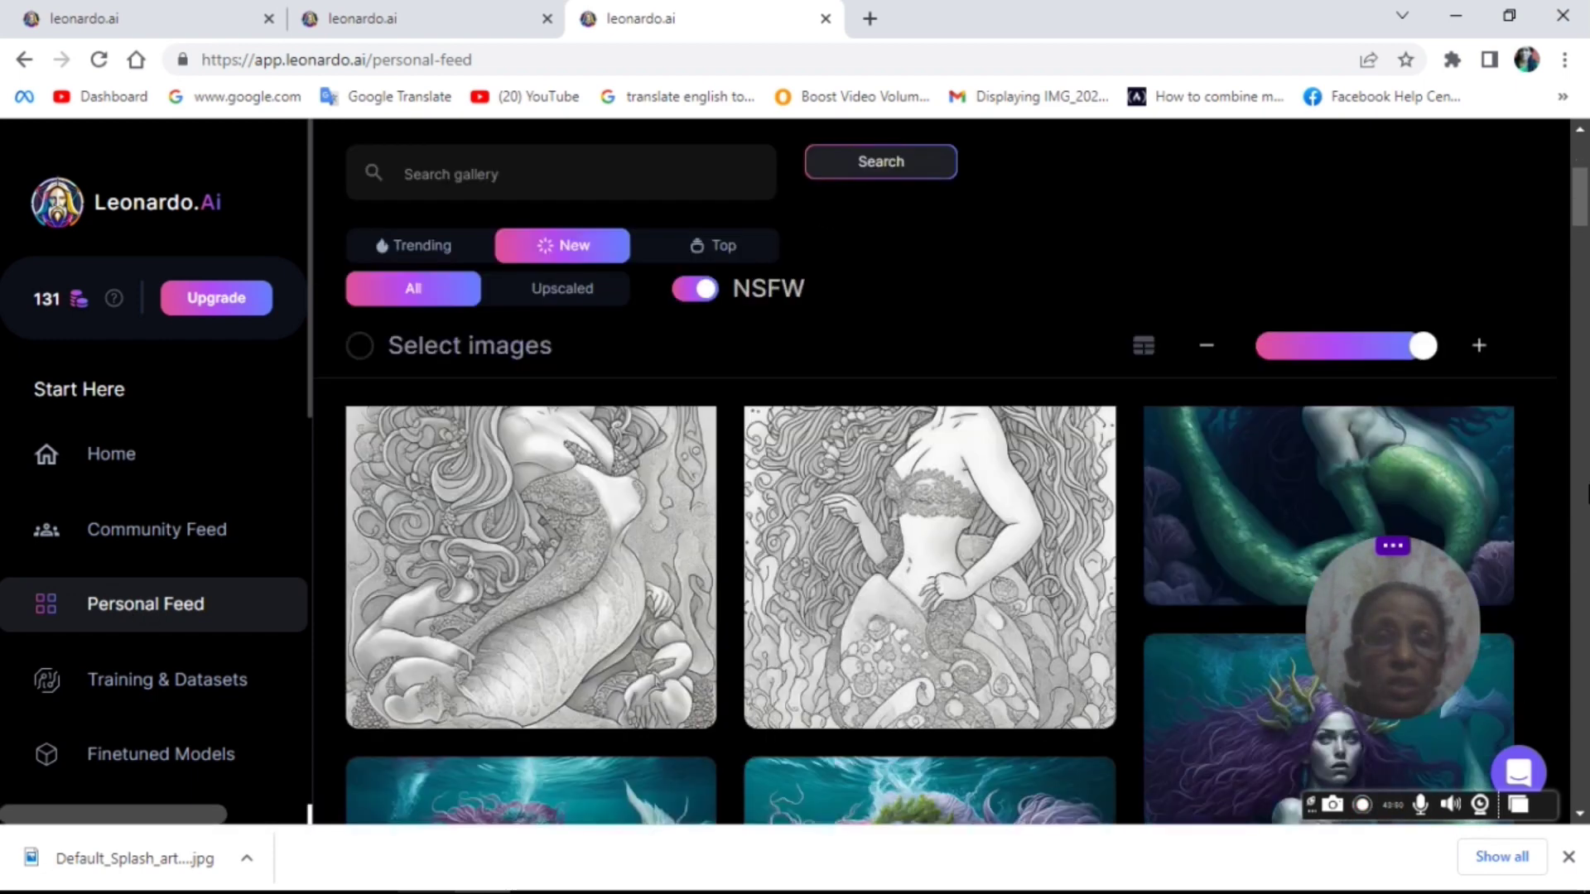
click(712, 245)
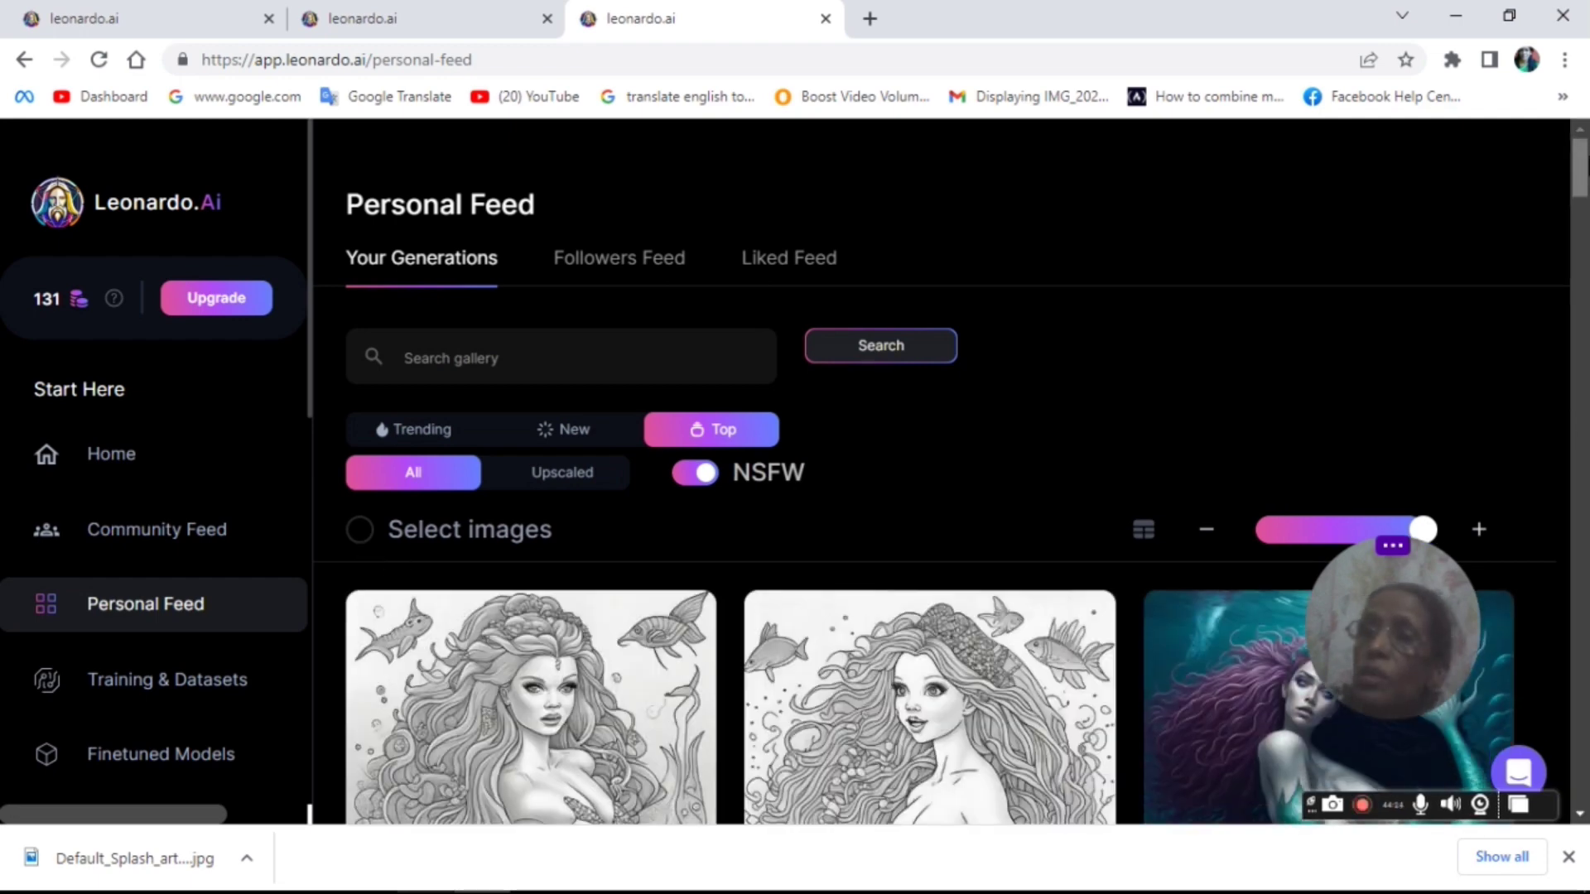
mouse_move(1582, 161)
mouse_down()
mouse_move(1582, 207)
mouse_move(1582, 184)
mouse_up()
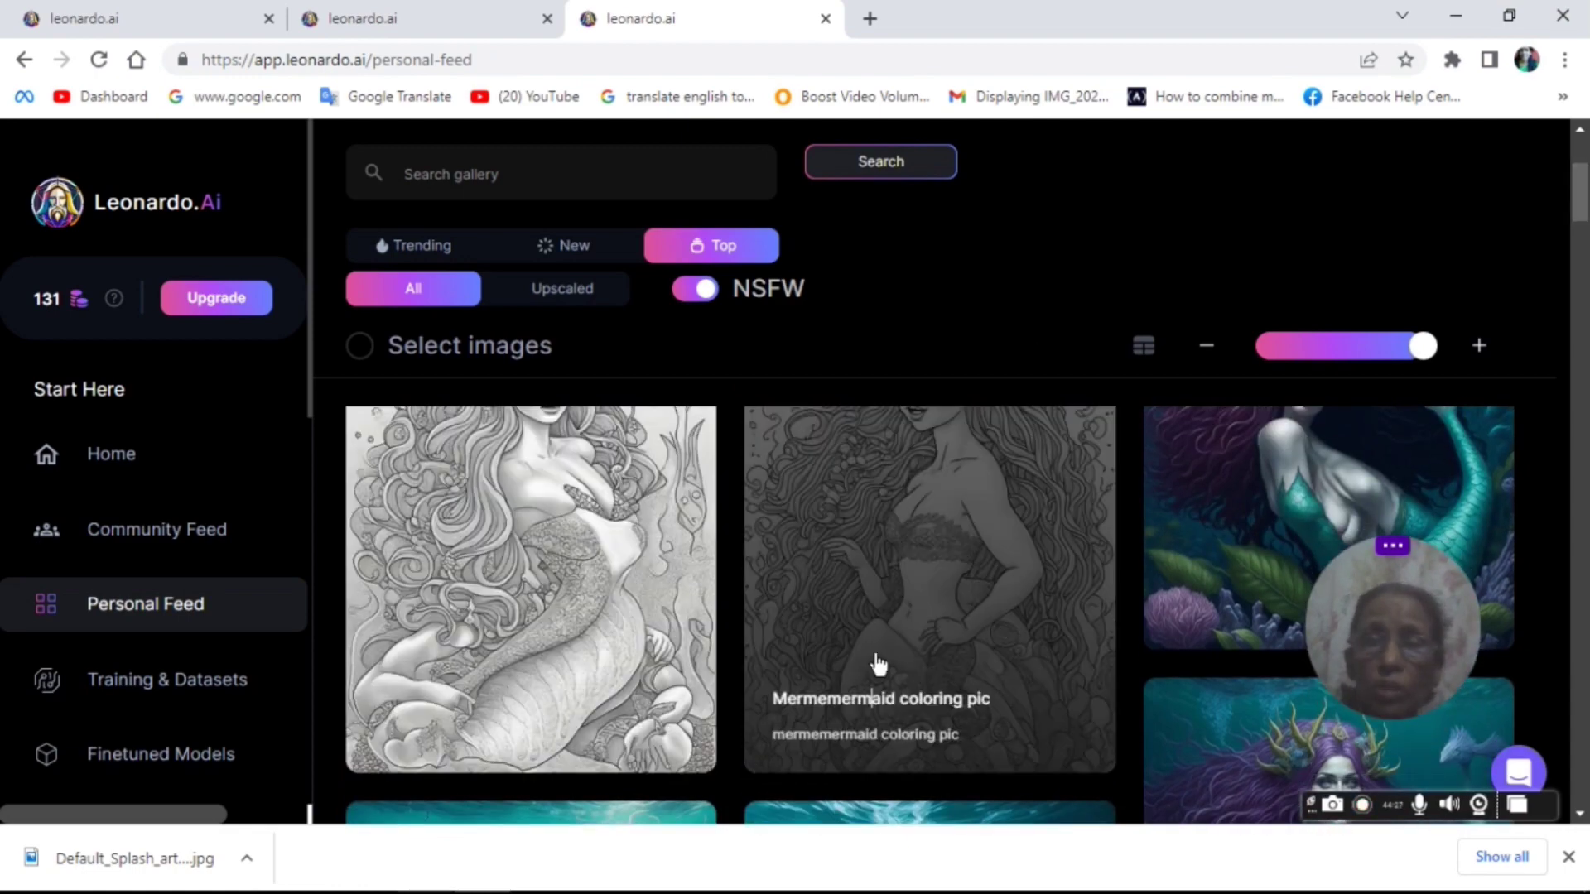
- Open the second mermaid coloring picture in the feed and download it to the Desktop as "mermaid"
click(878, 662)
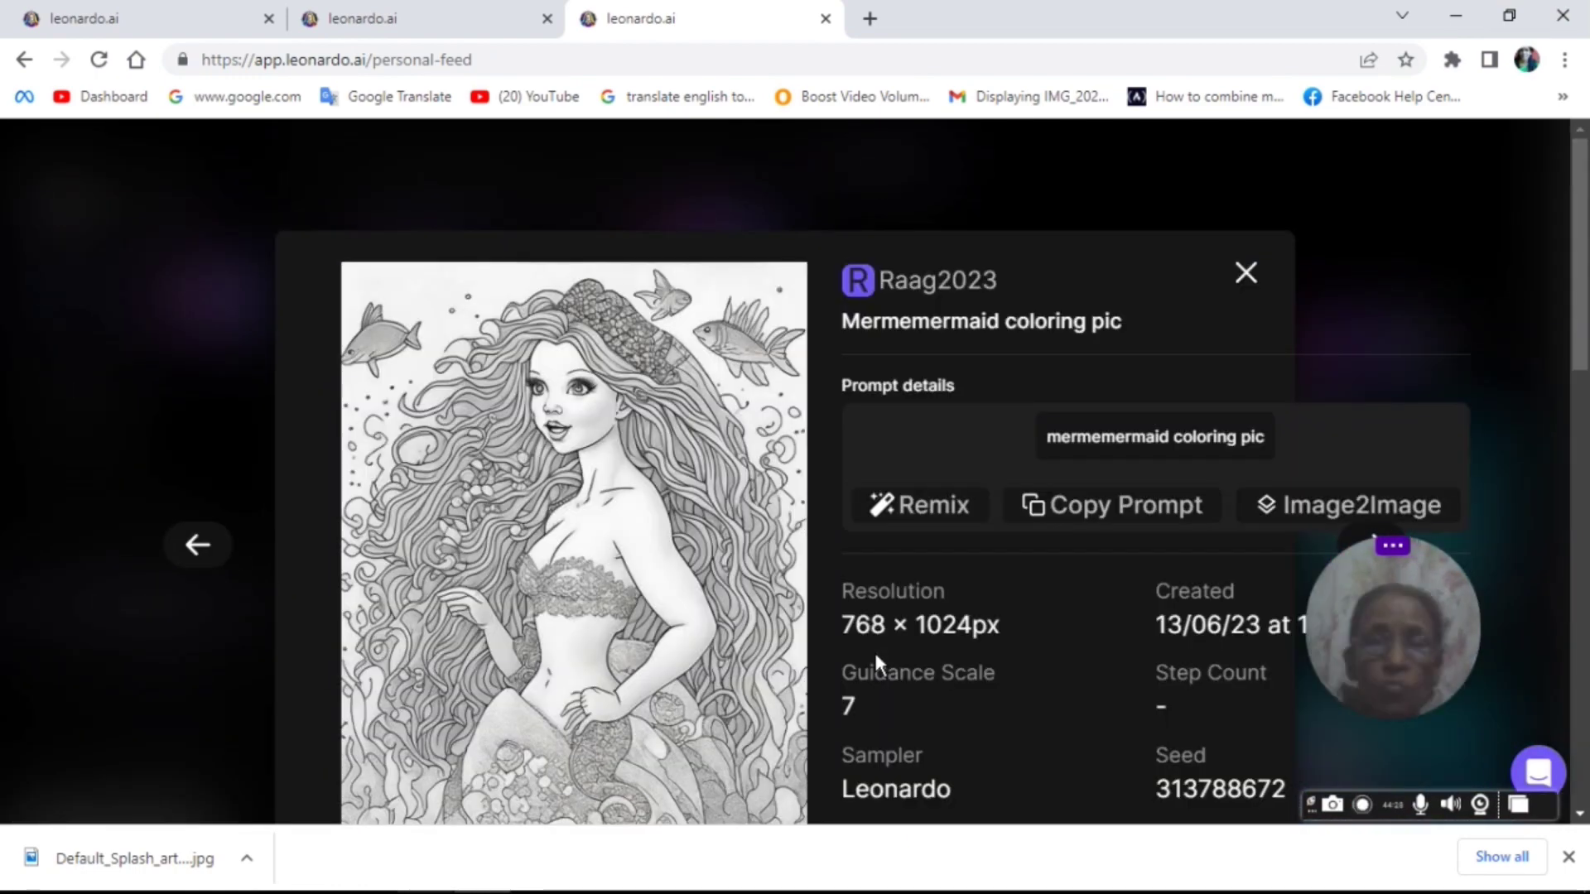
scroll(1159, 580, down, 7)
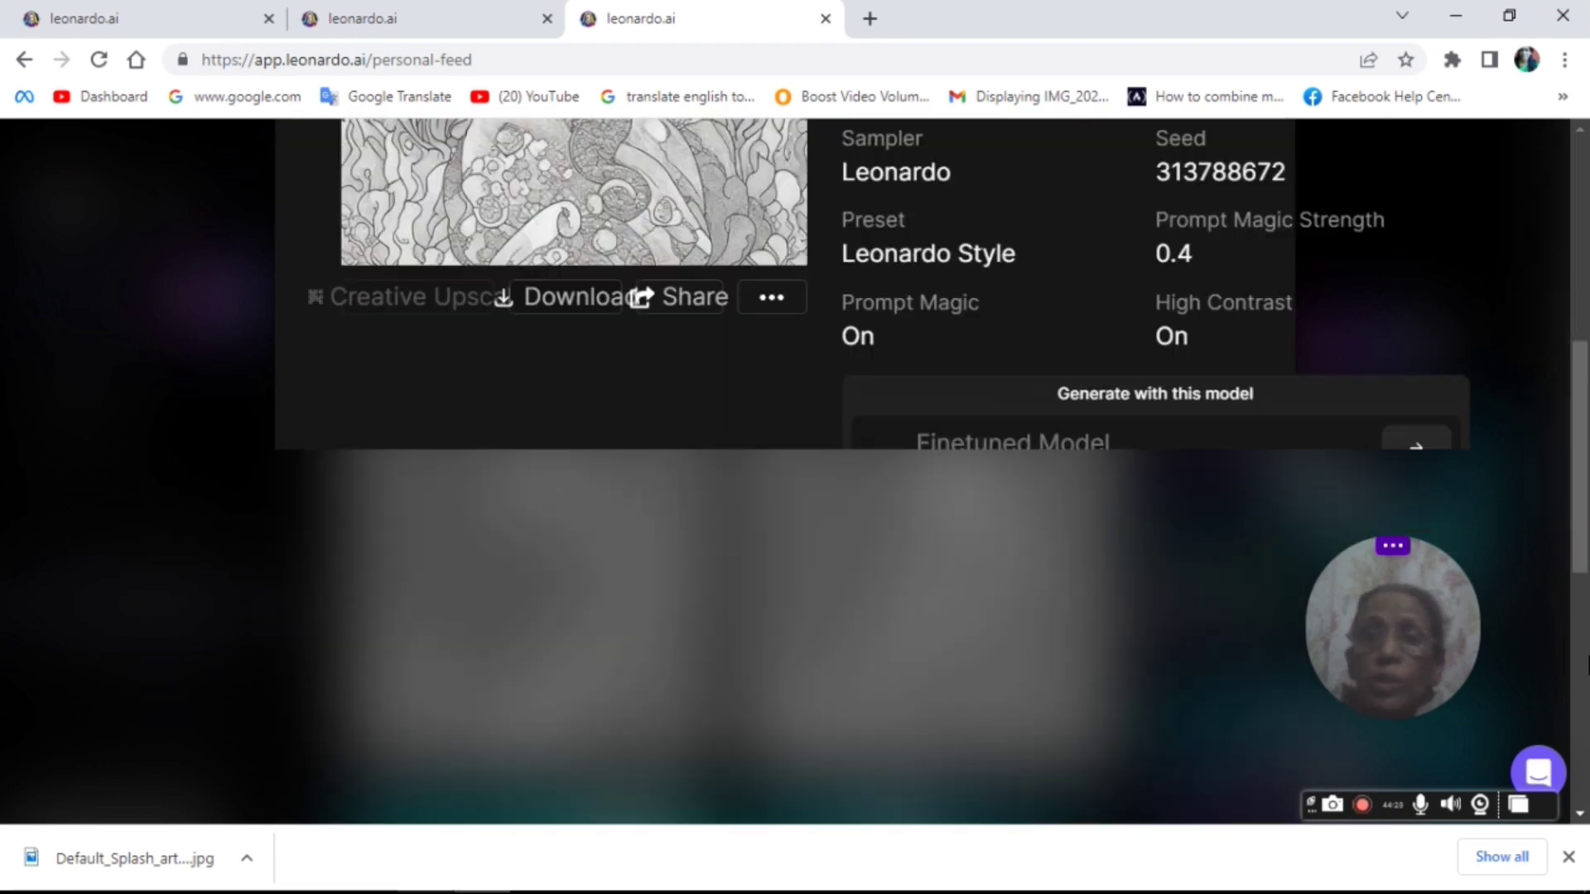
click(539, 303)
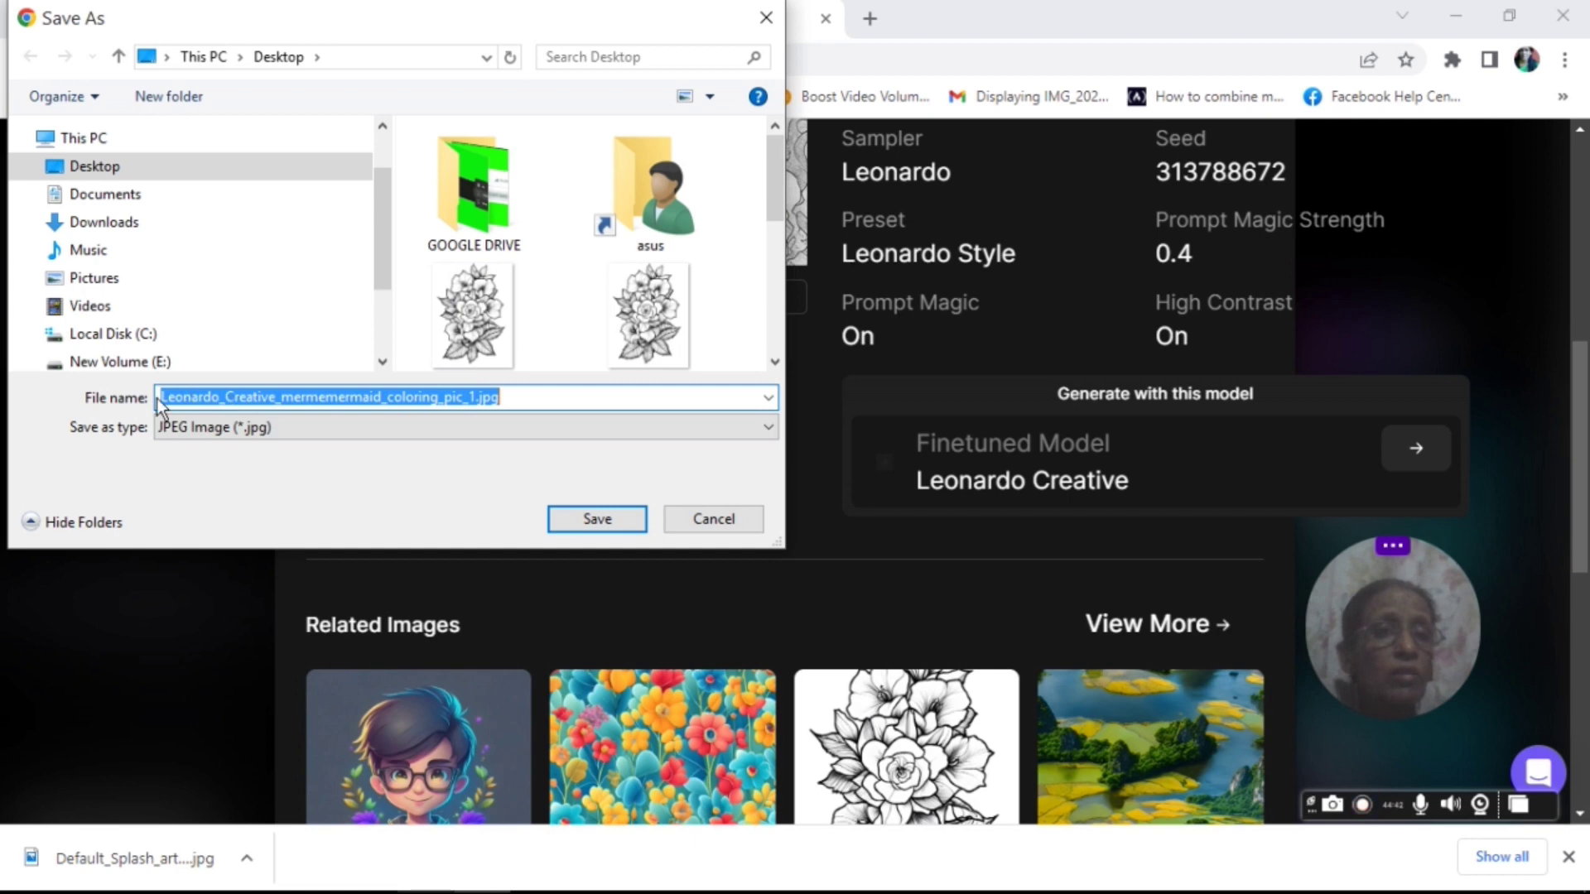
text(mermaid)
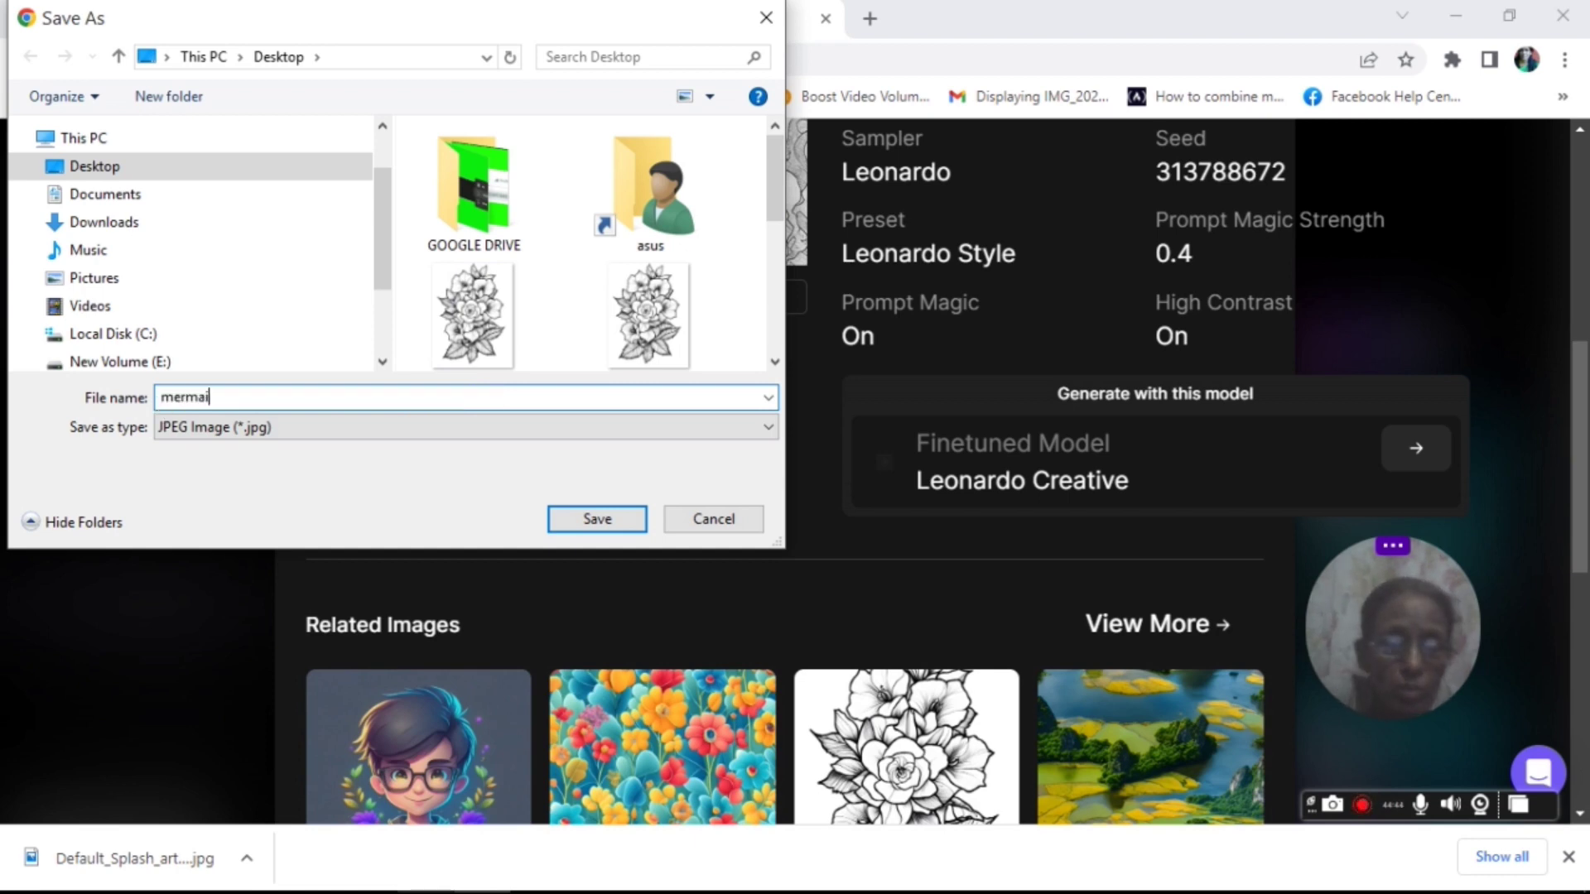
click(595, 519)
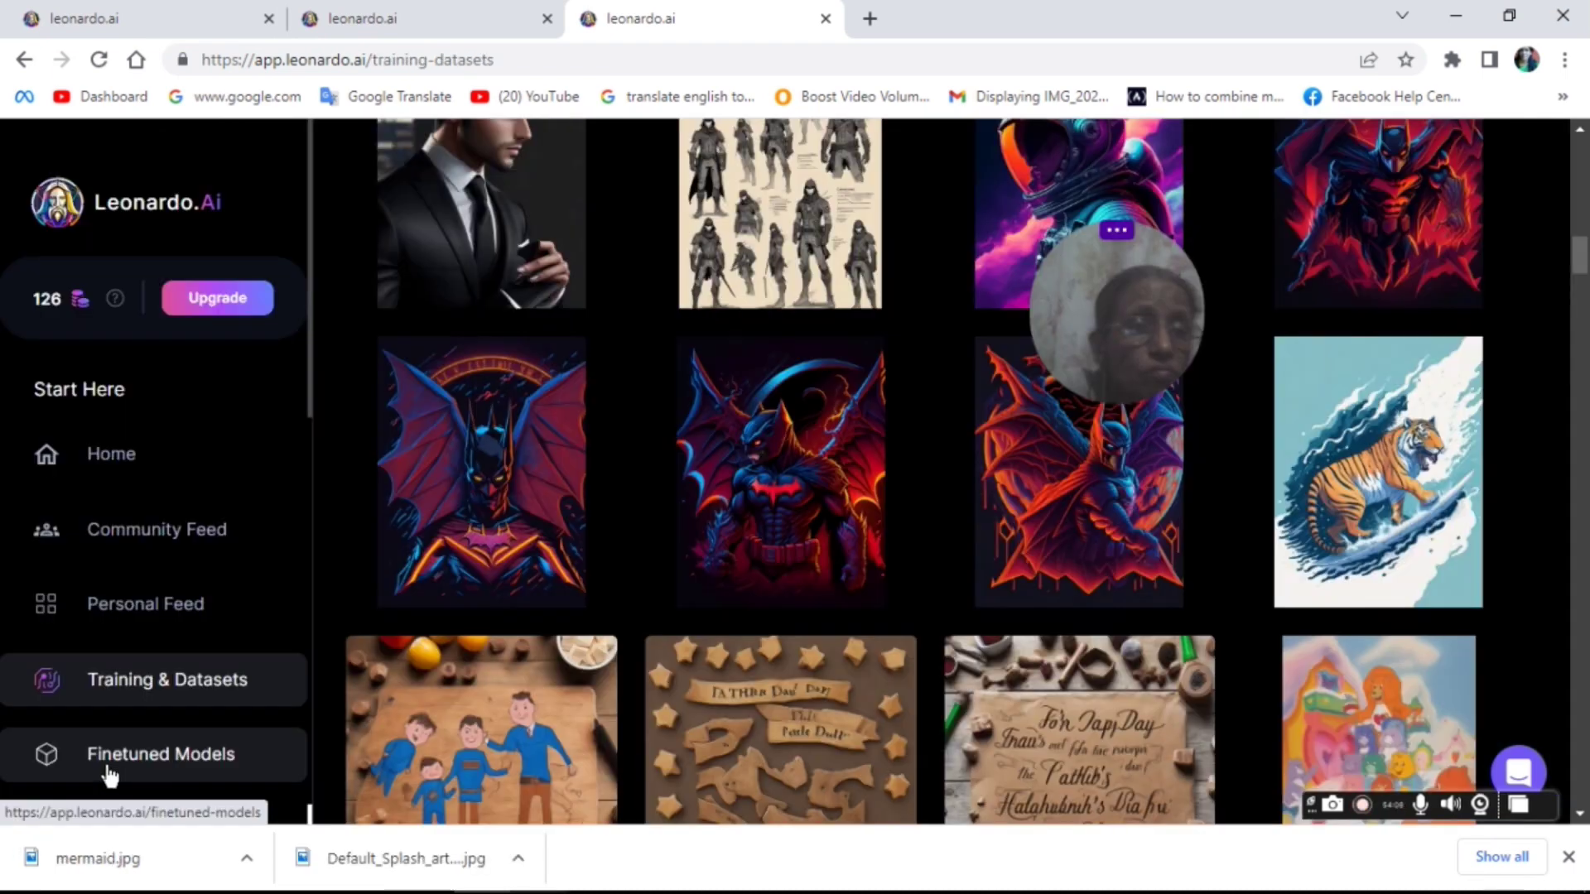
- Open the DreamShaper v5 platform model from Finetuned Models and load it into the image generation tool
click(108, 776)
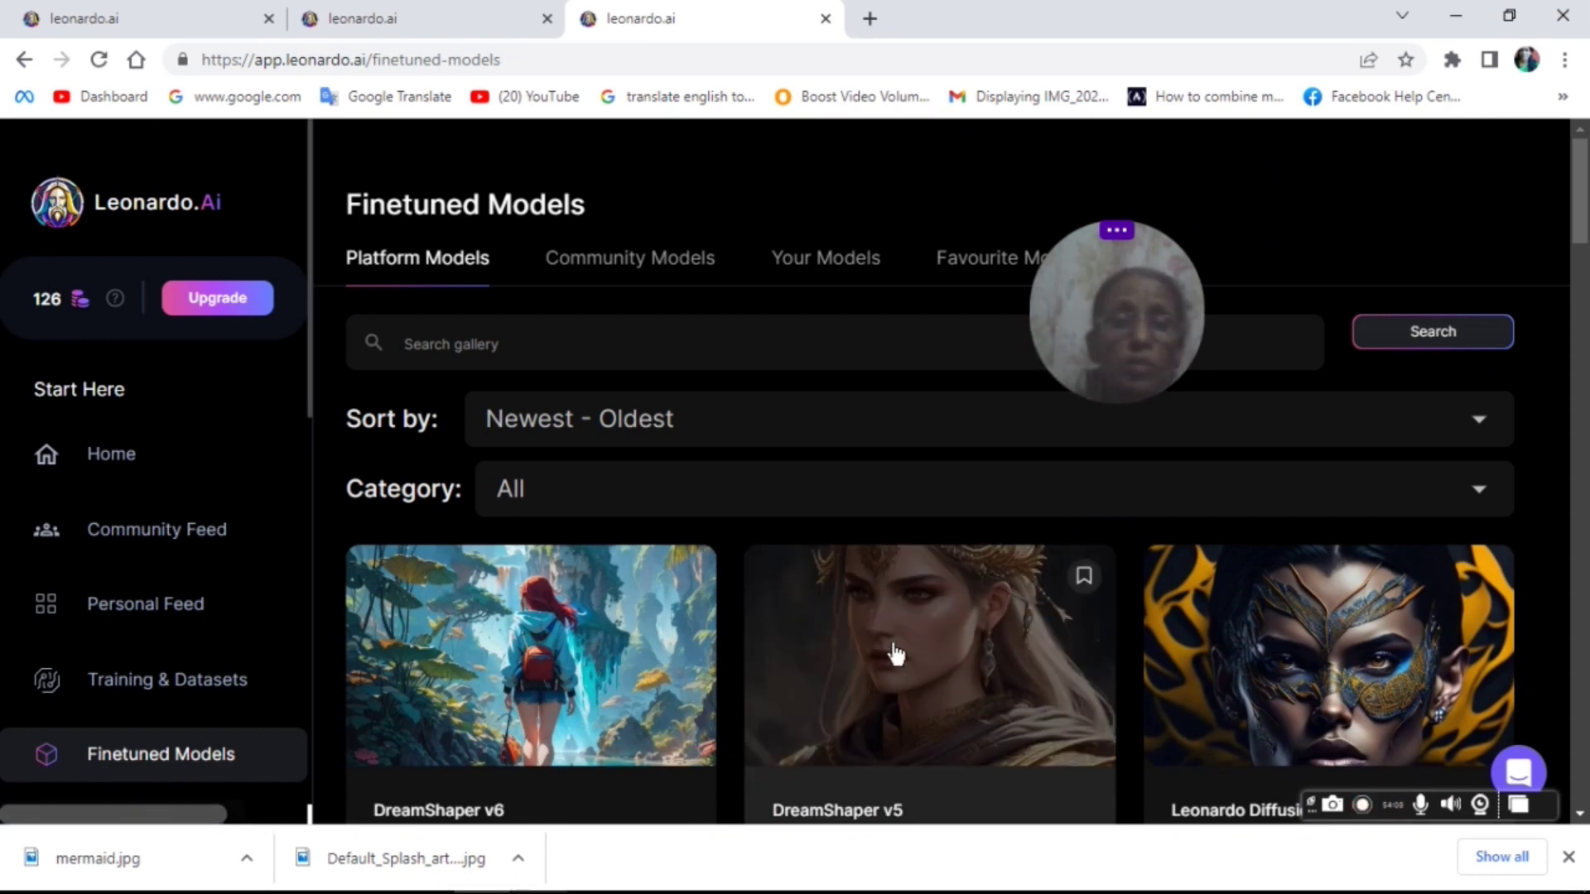
click(897, 654)
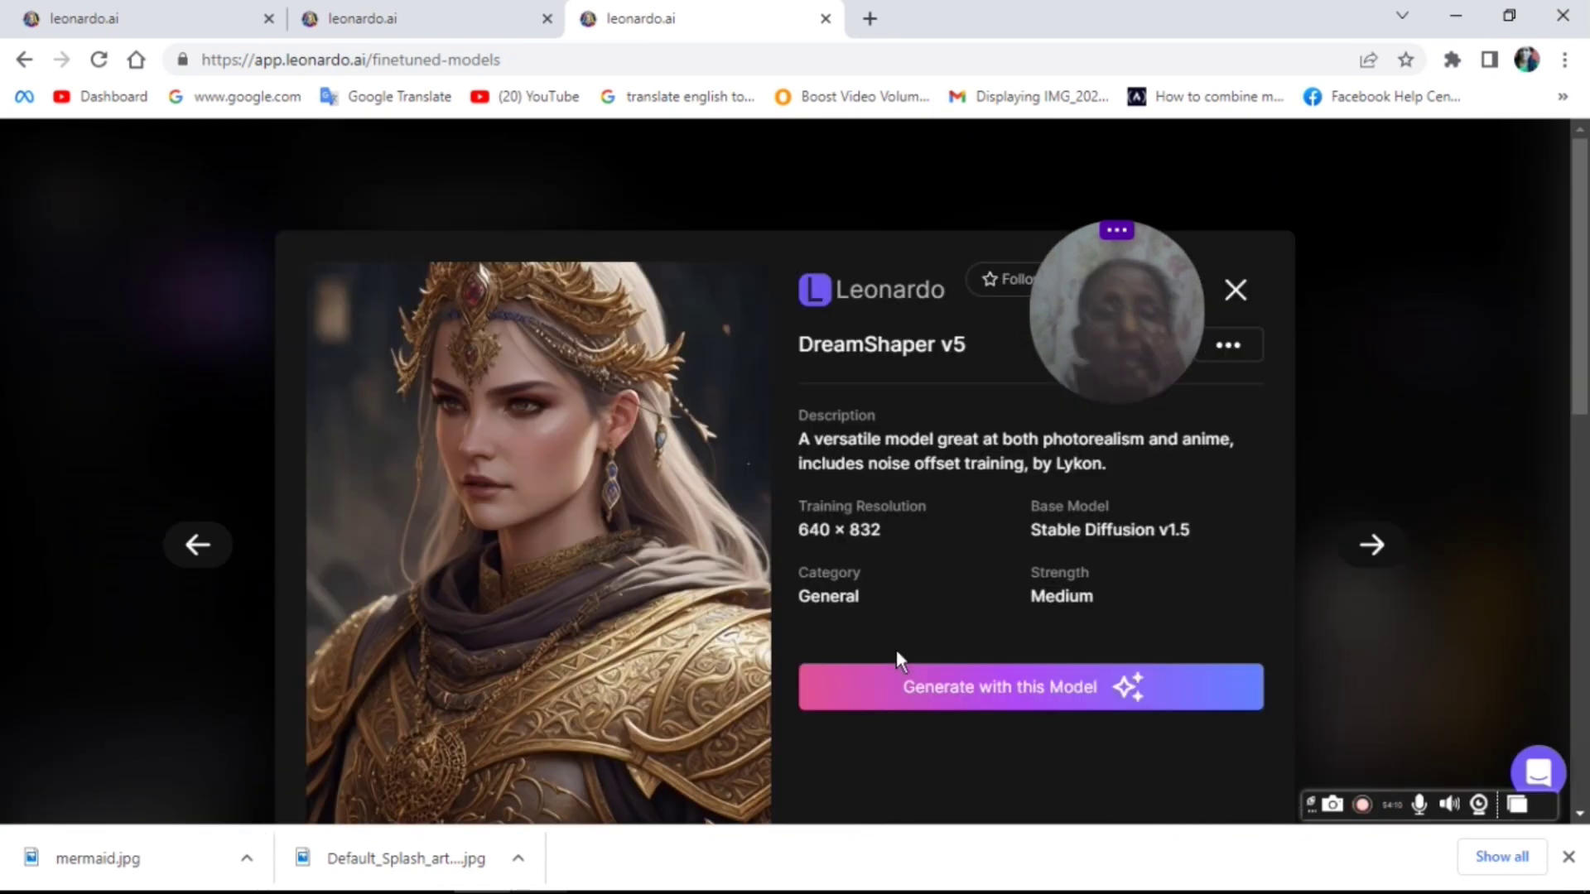
click(1000, 693)
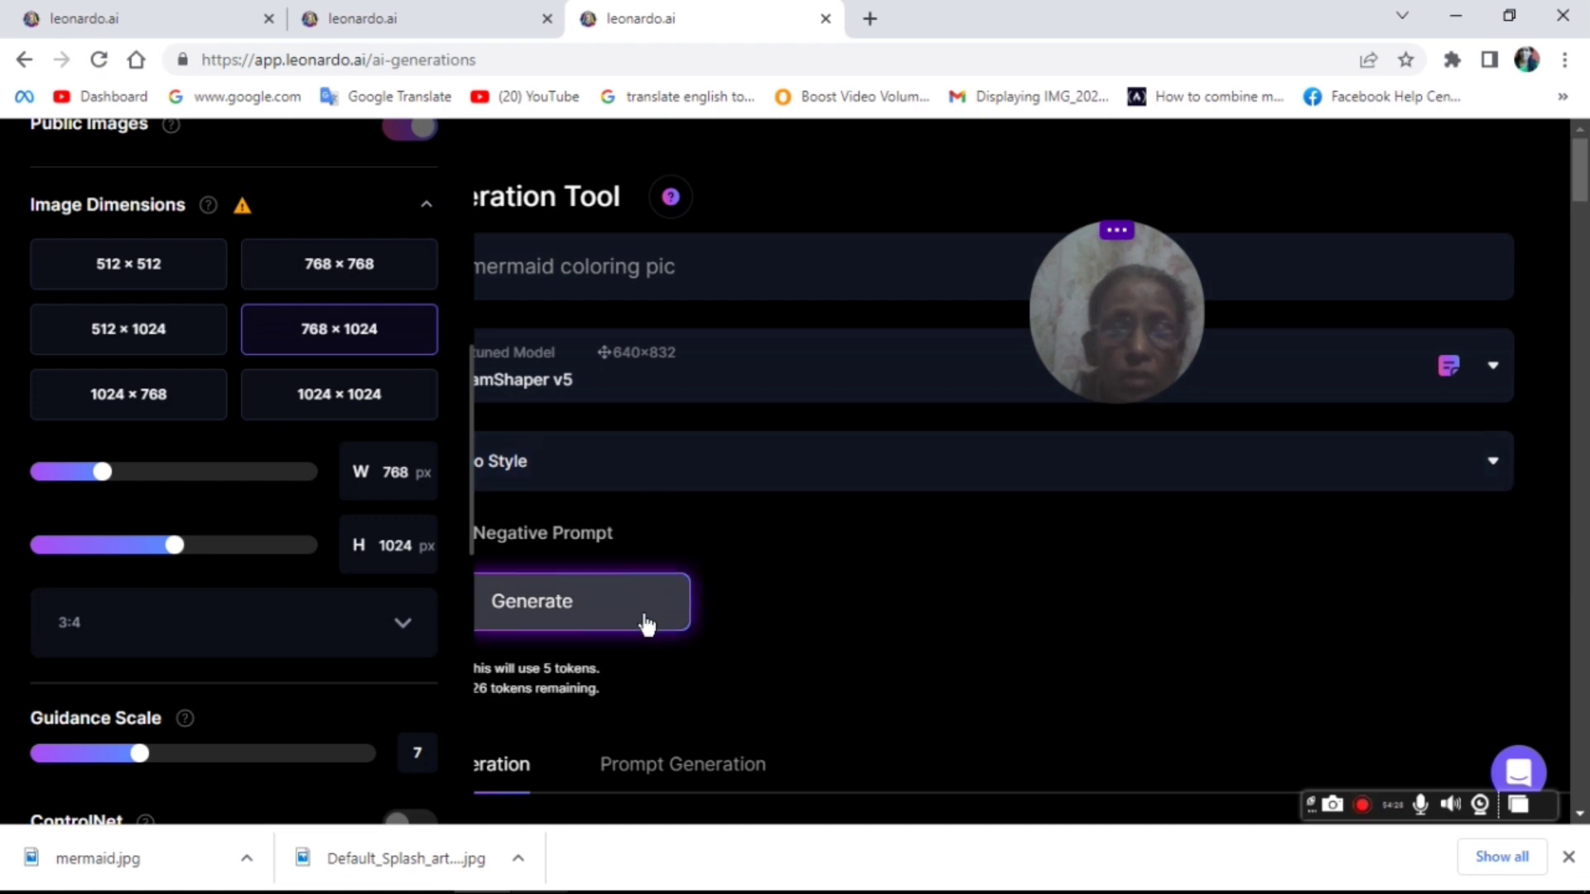
- Upscale the second image of the newest mermaid coloring generation
click(1579, 676)
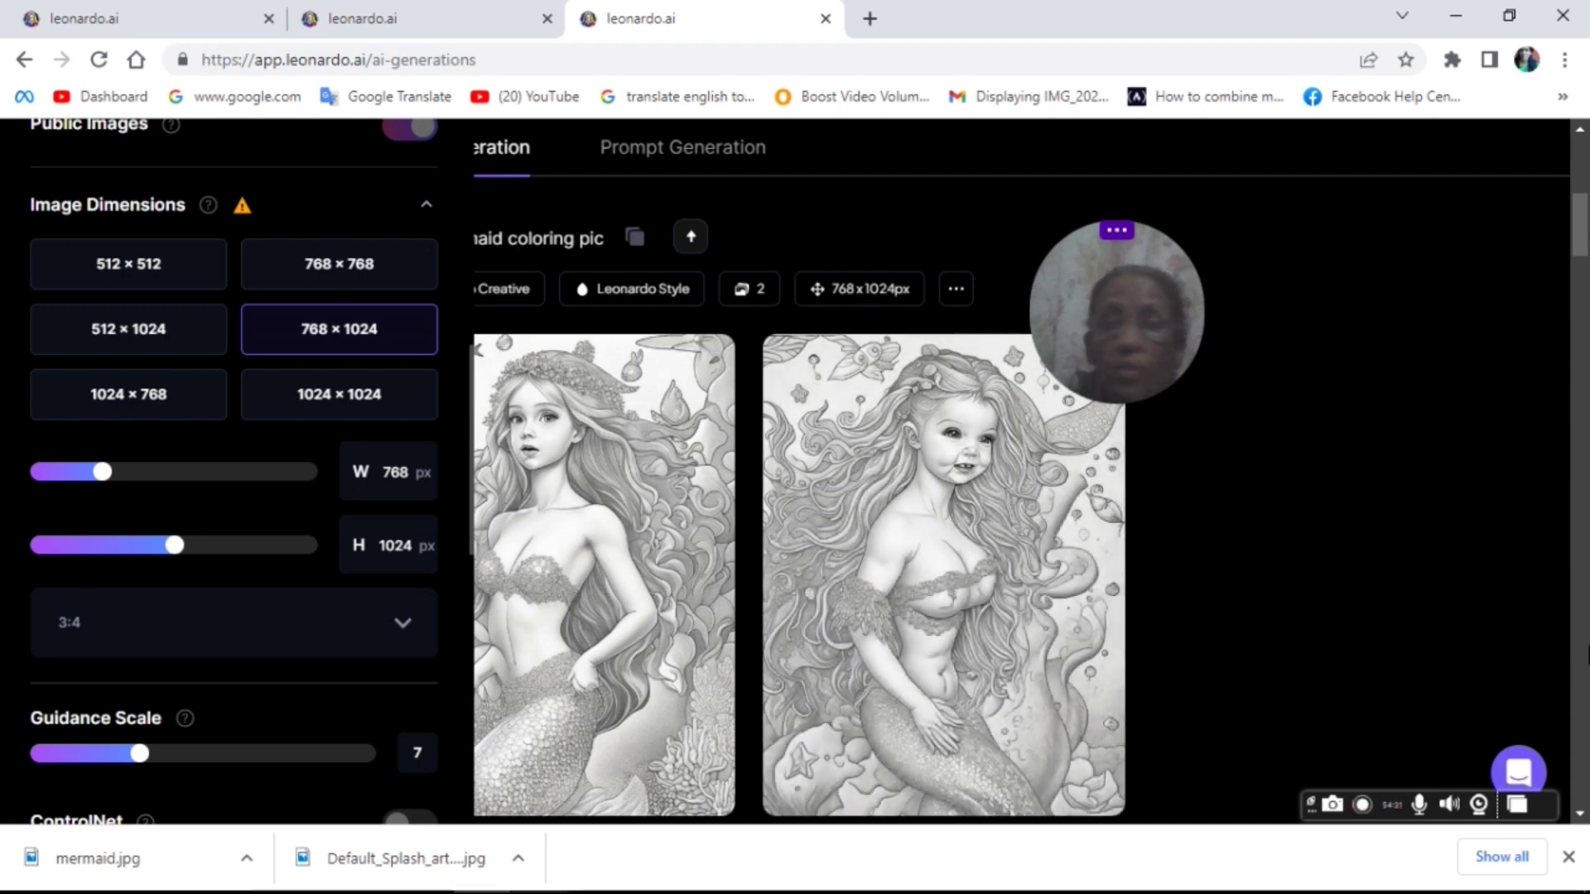
mouse_move(1022, 657)
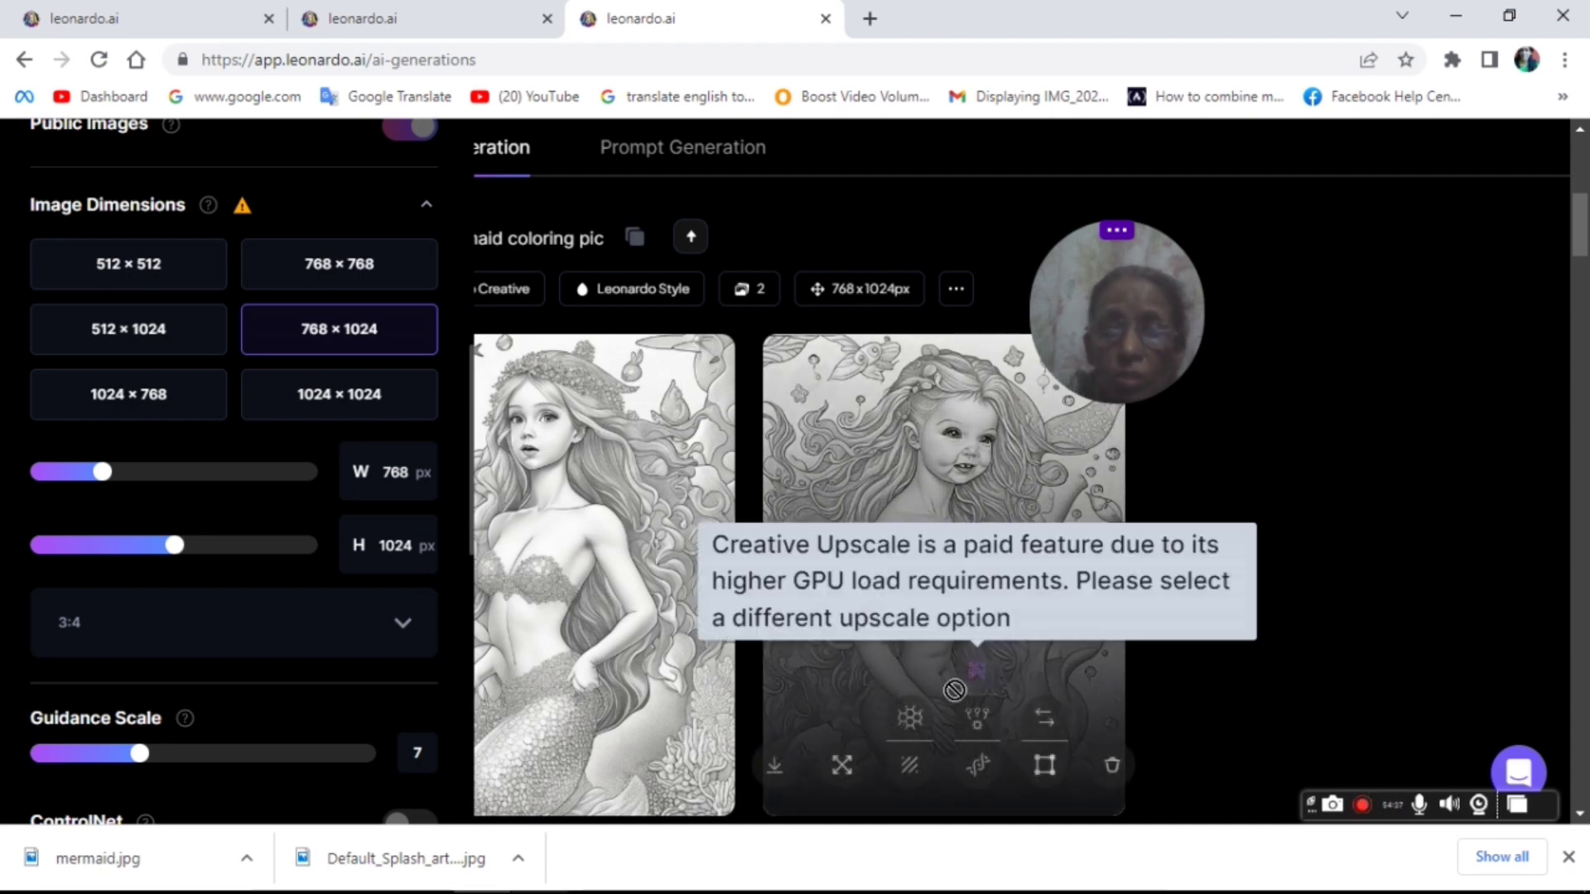
click(995, 718)
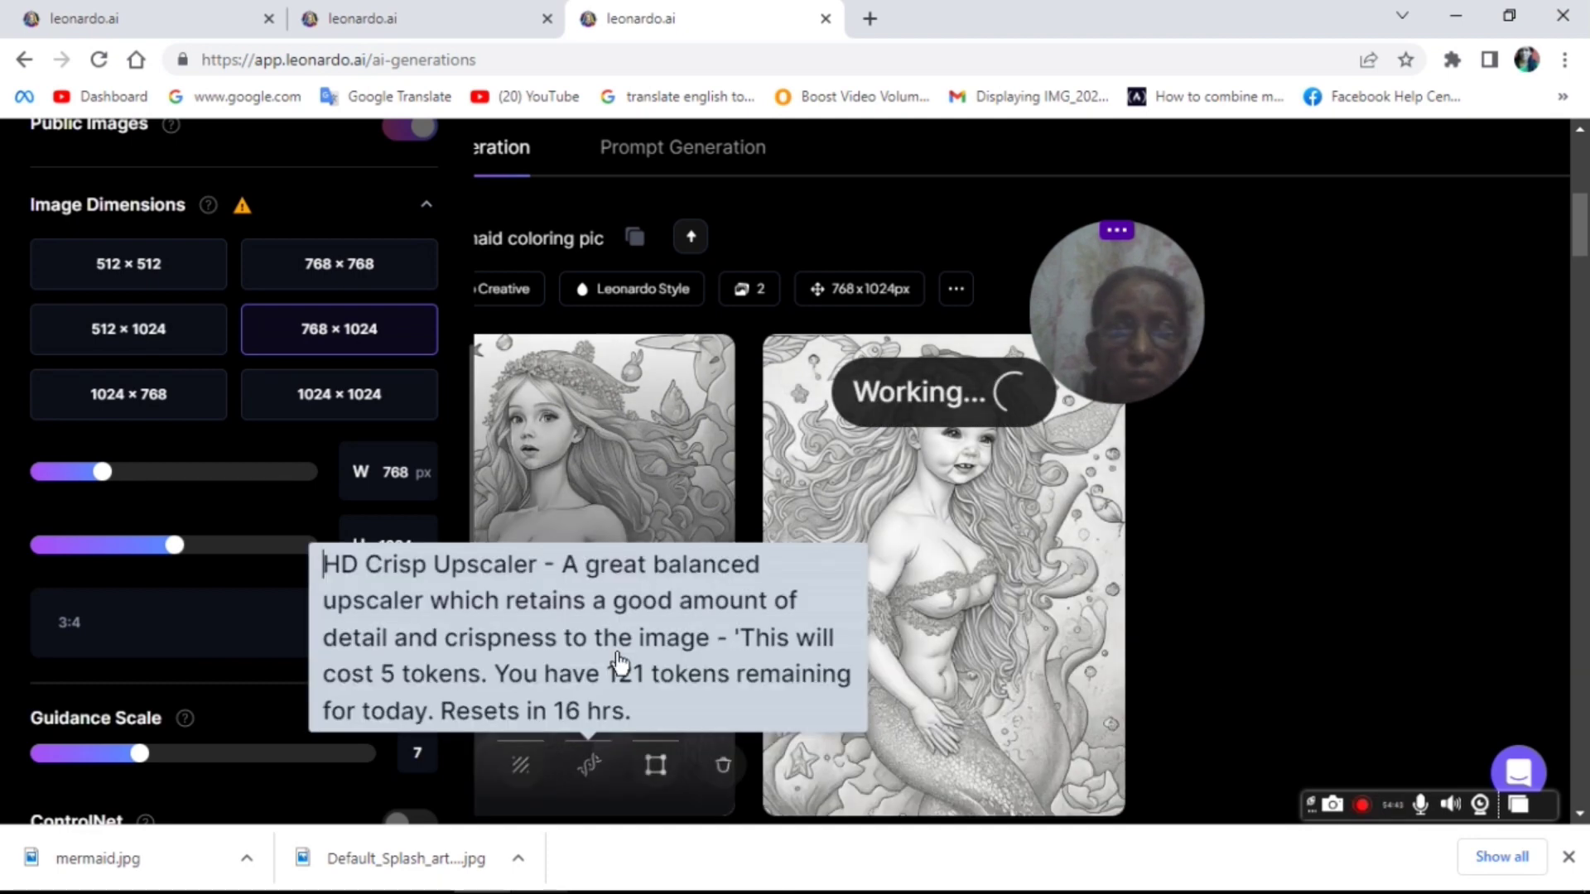
- Enlarge the first mermaid image, download it to the Desktop as Leonardo_Creative_mermemermaid_coloring_pic_1.jpg, and close the preview
click(620, 662)
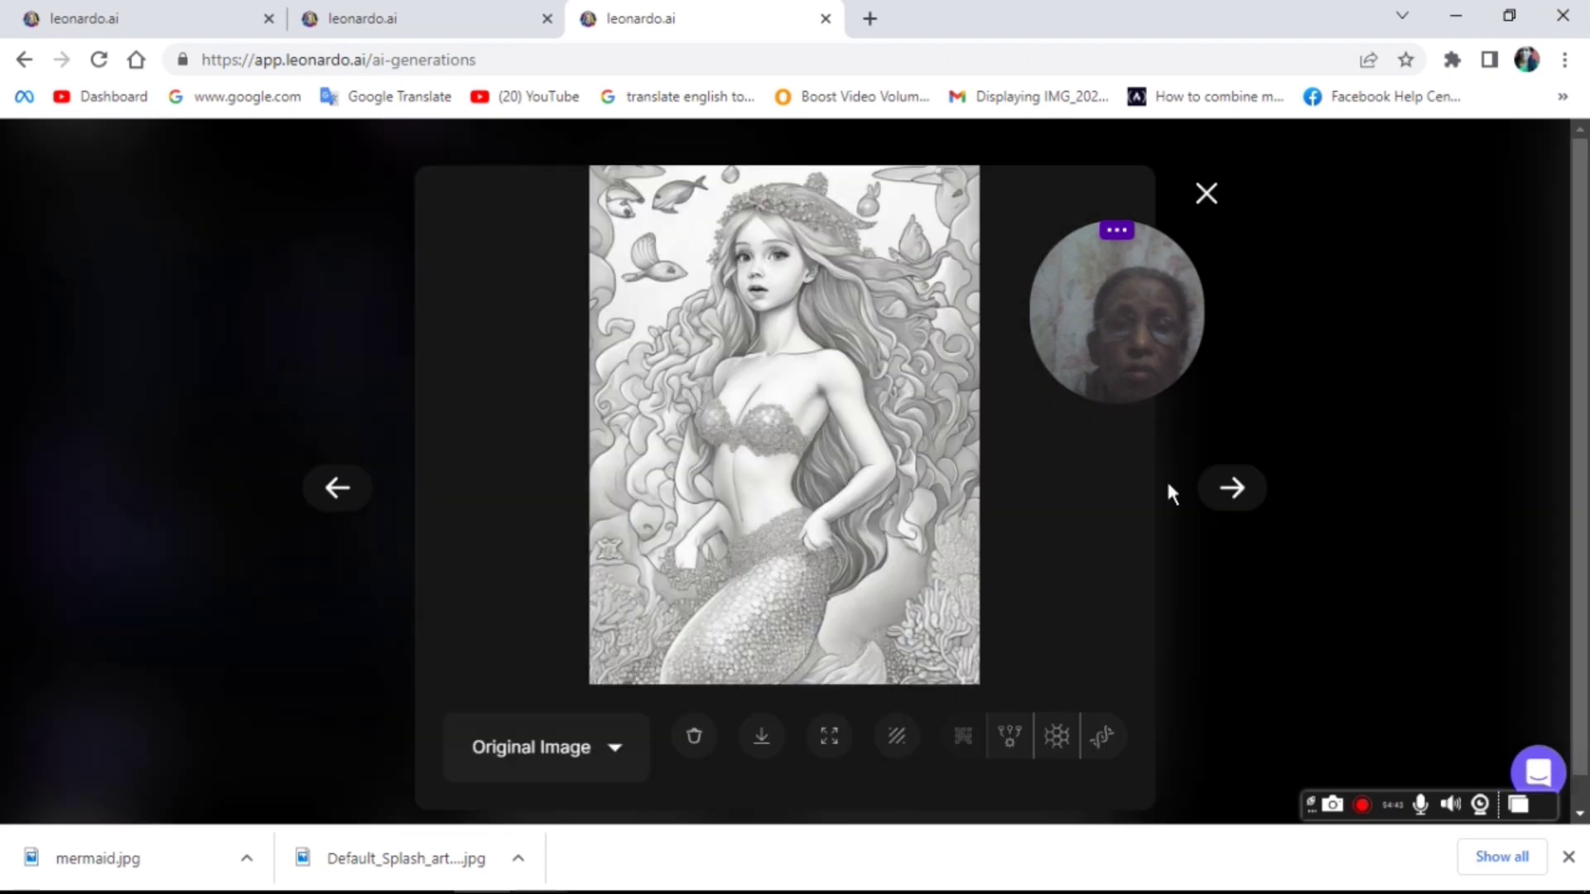
click(767, 745)
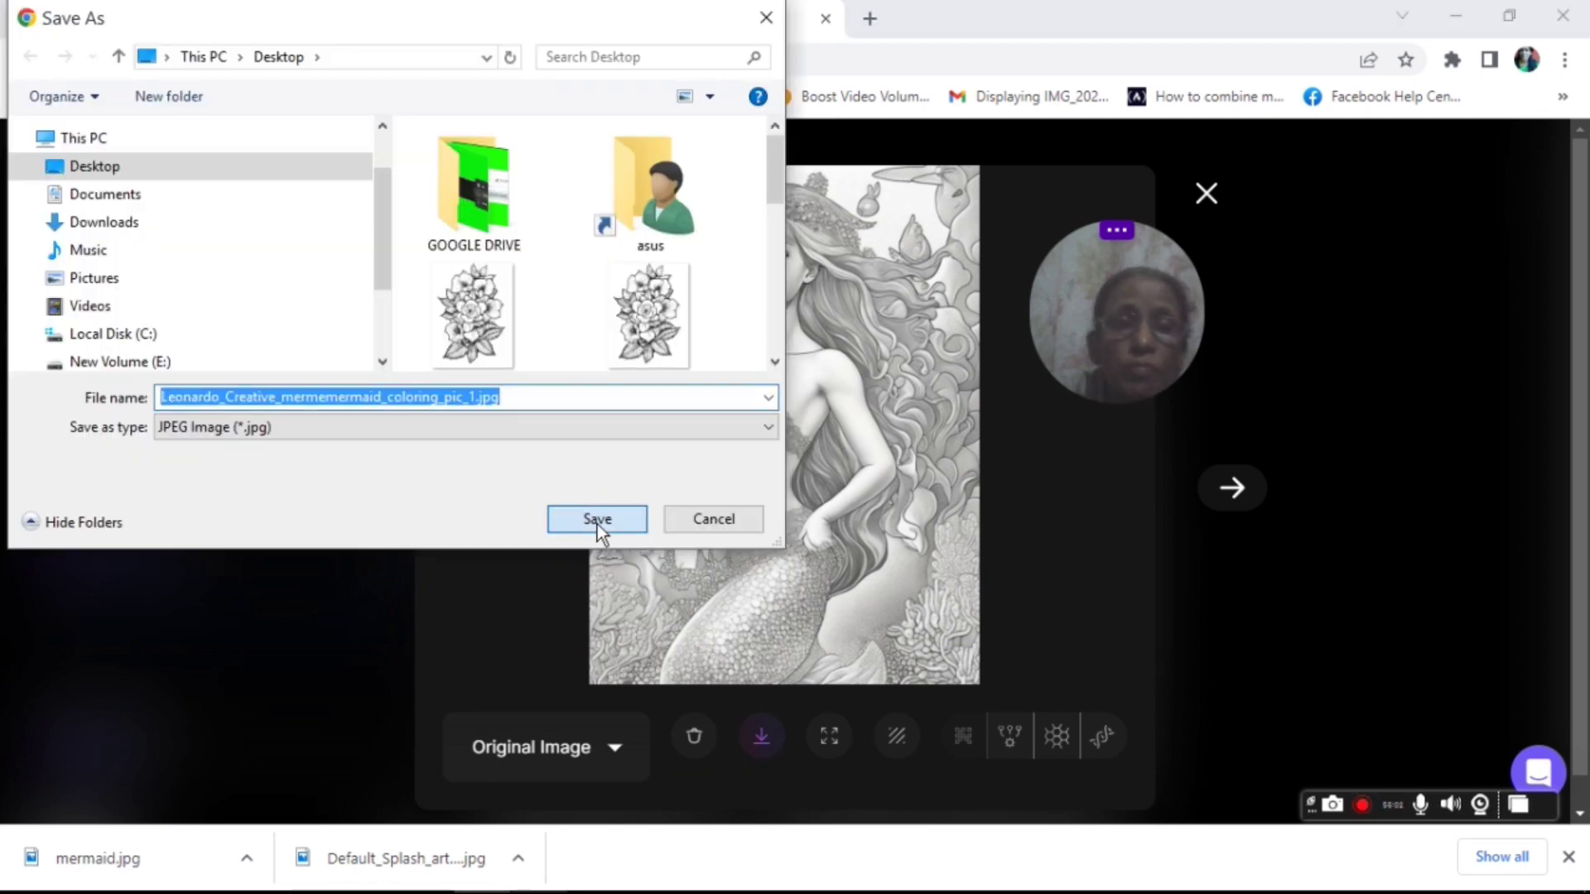
click(596, 520)
click(1206, 195)
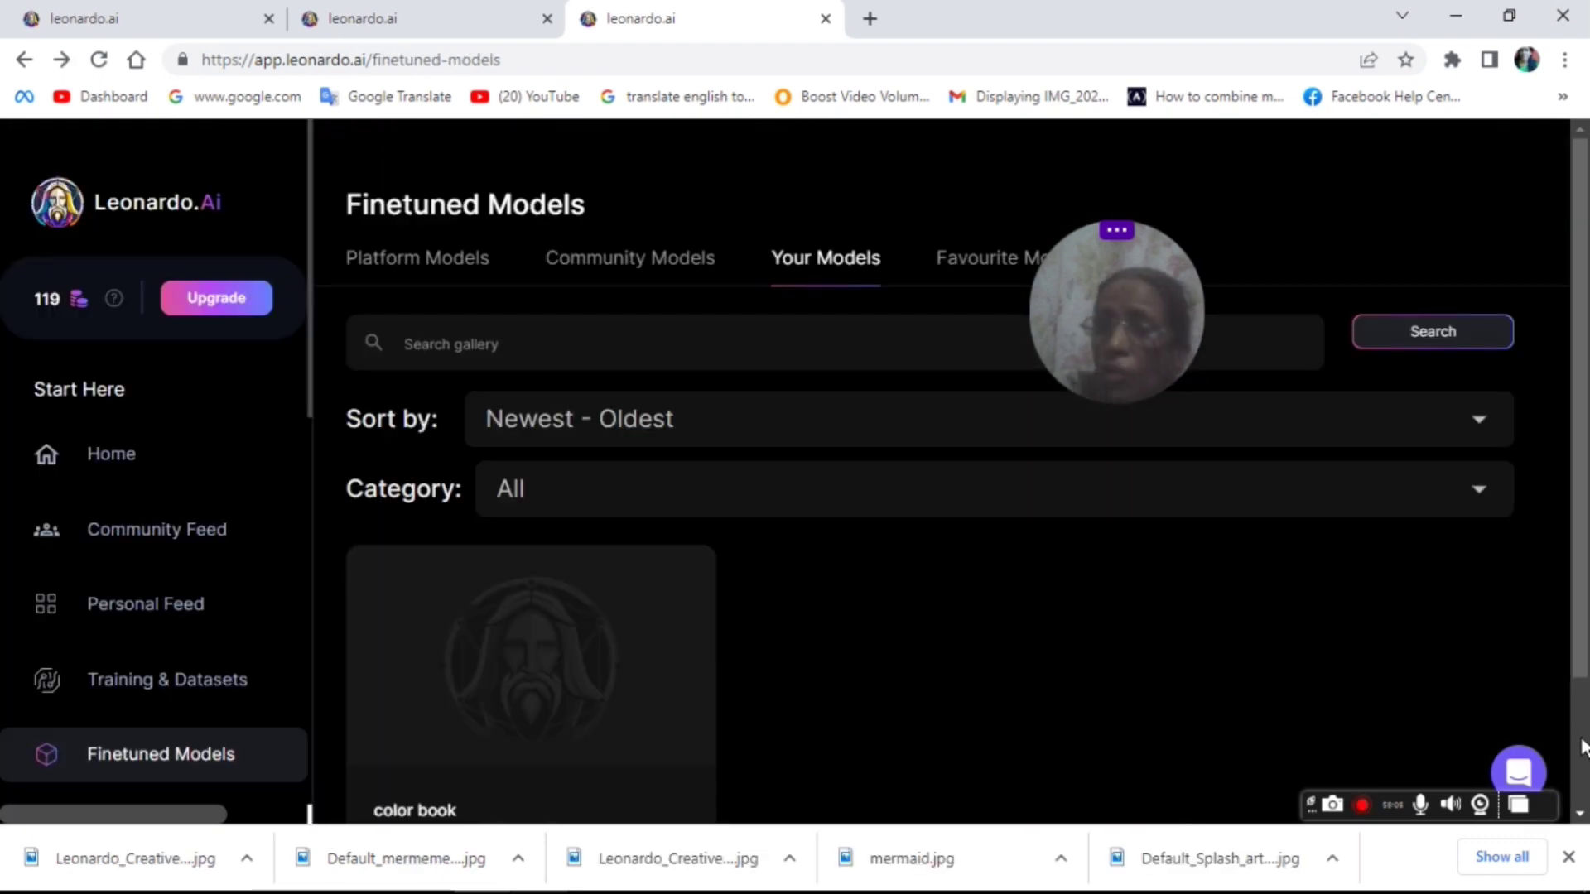
- Open the settings of the color book model under your finetuned models
scroll(1583, 755, down, 2)
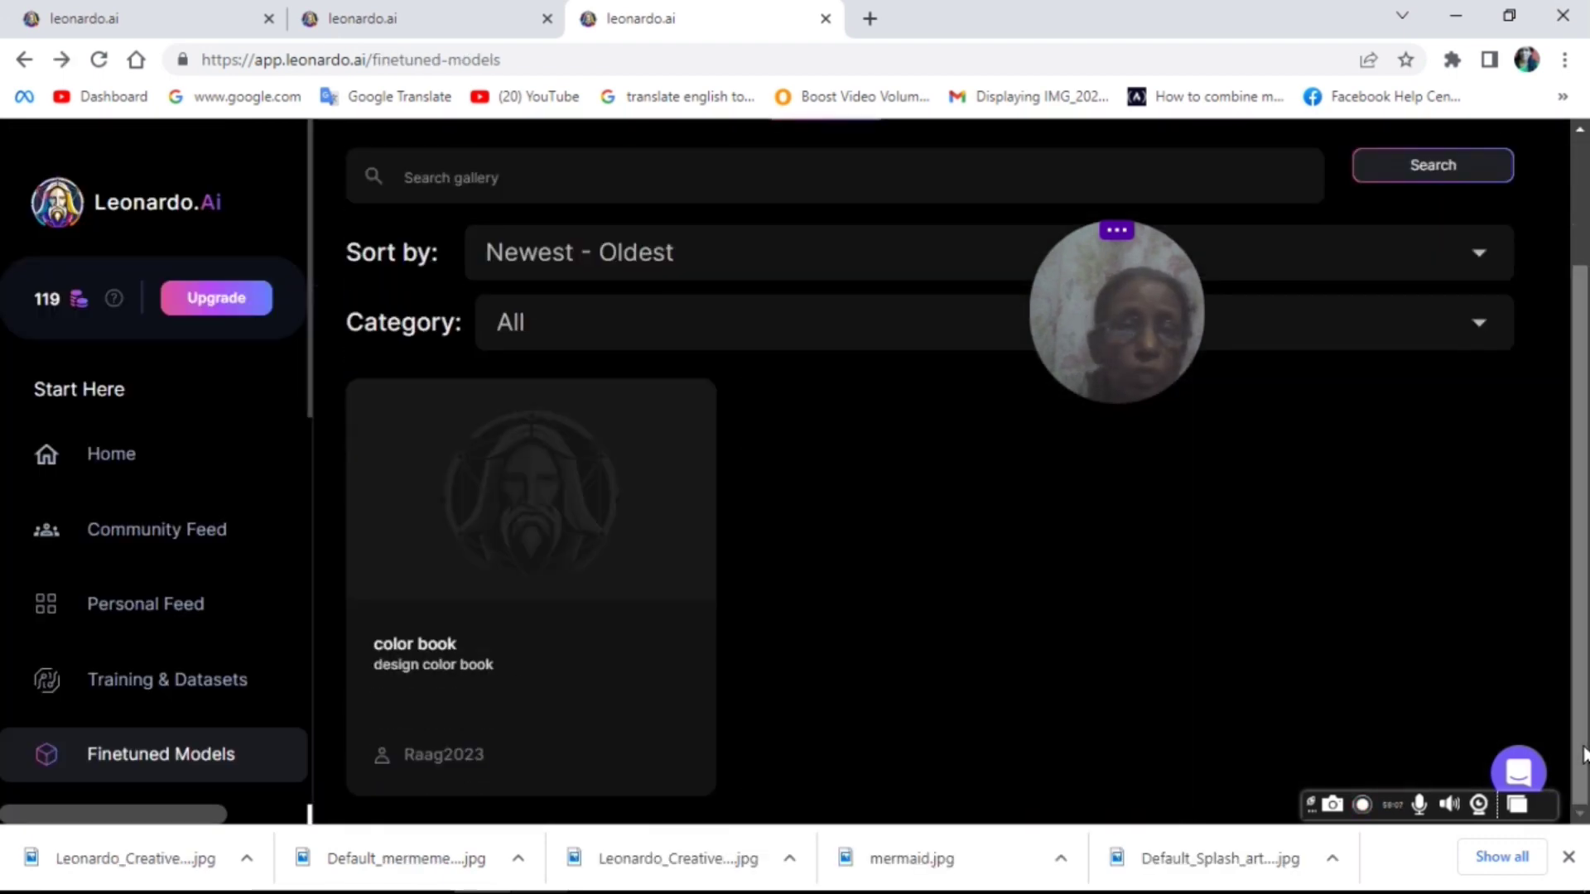
mouse_move(547, 745)
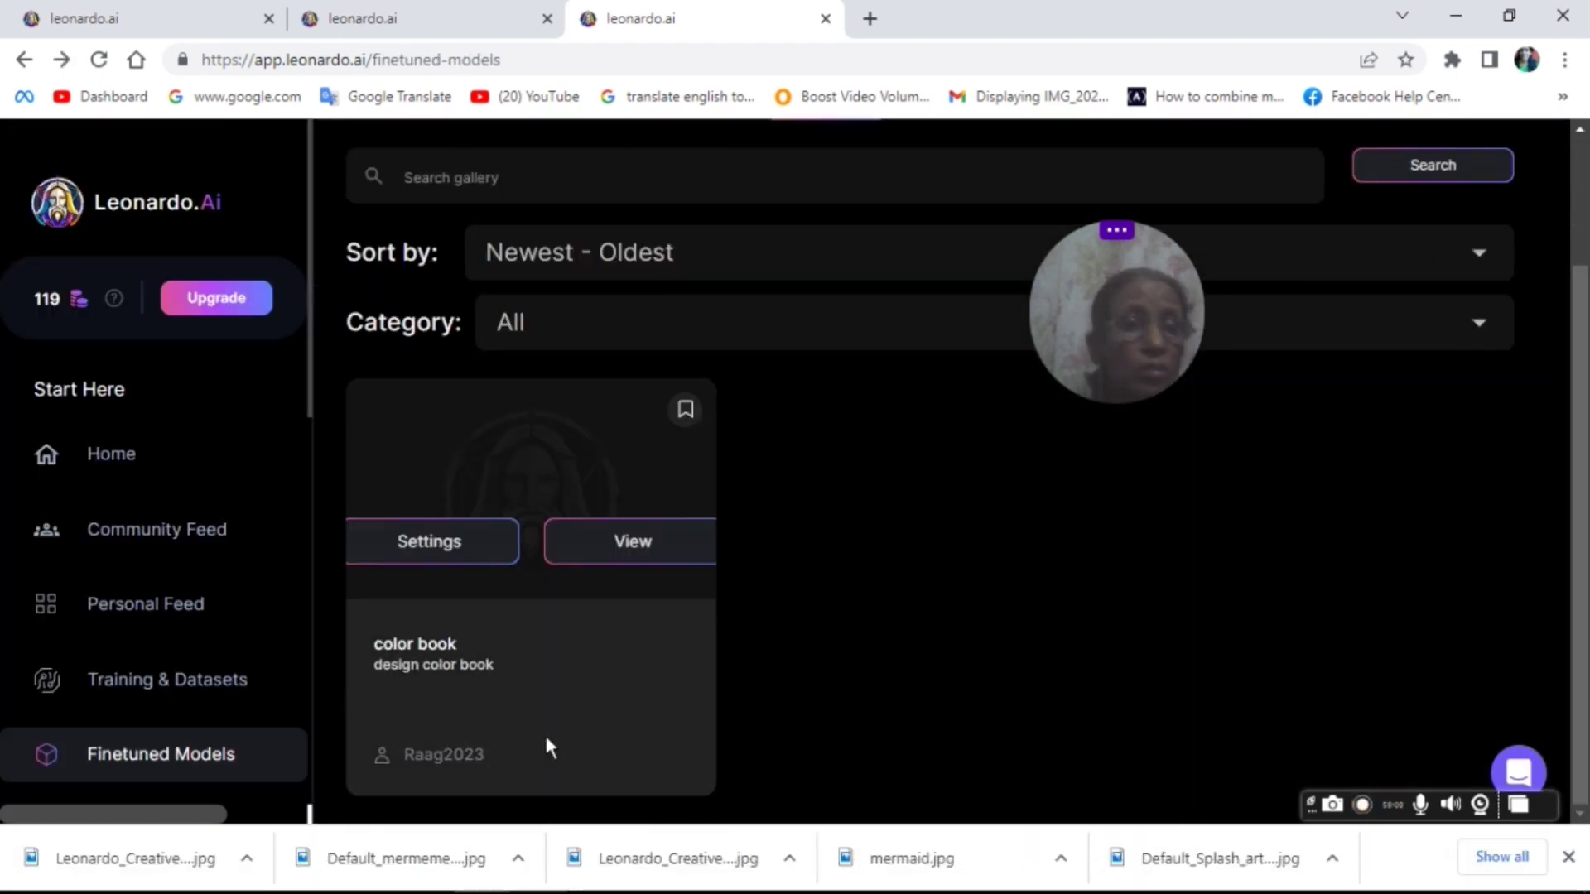
click(436, 543)
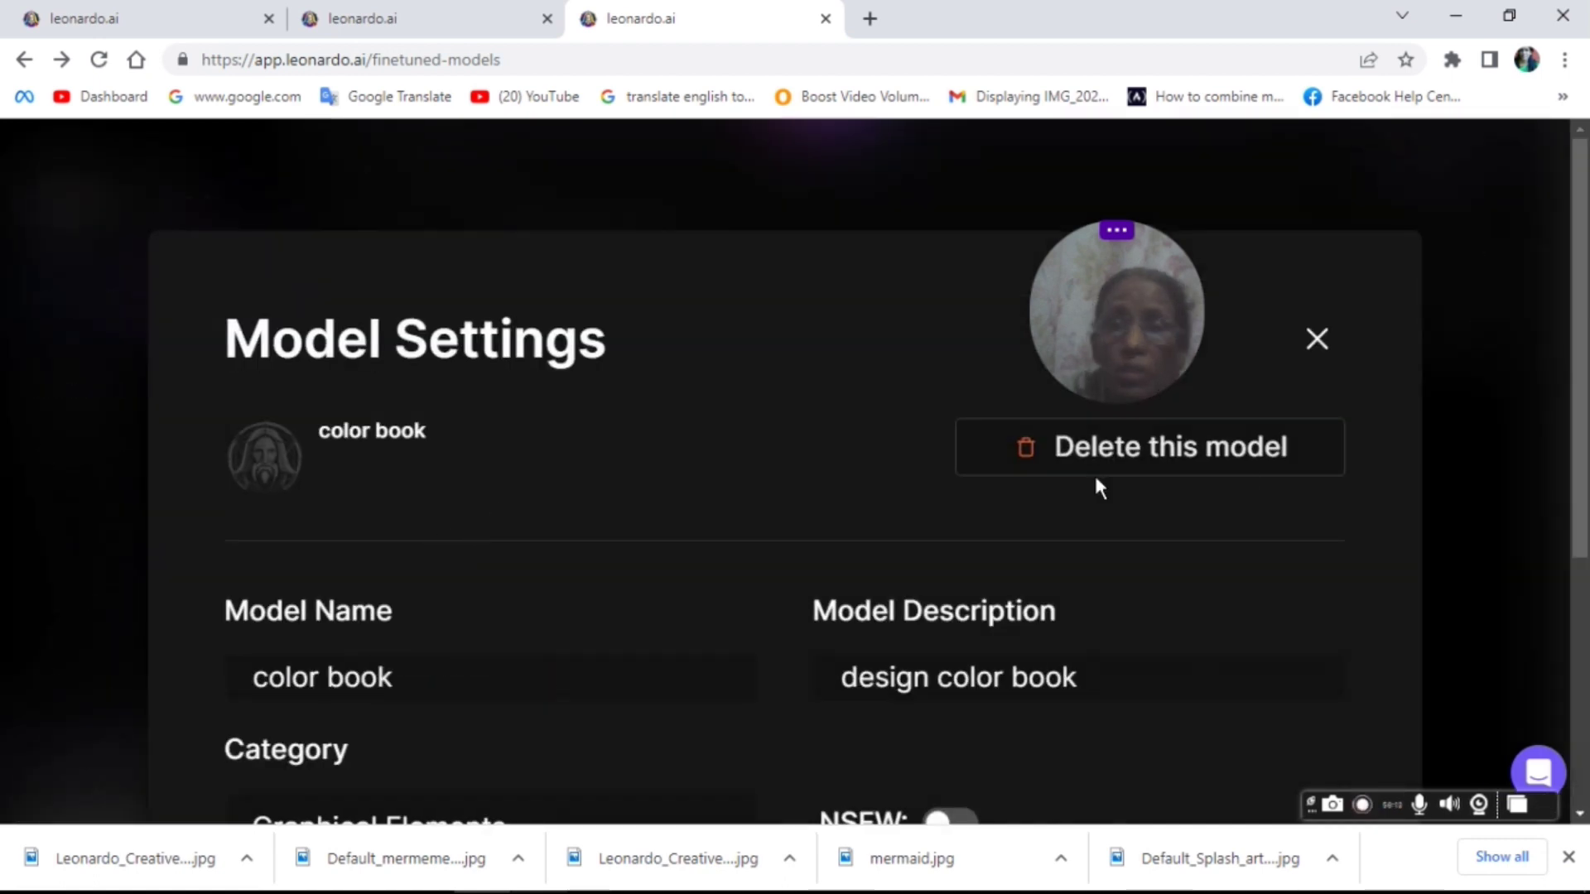
- Open the AI Canvas editor
scroll(785, 464, down, 5)
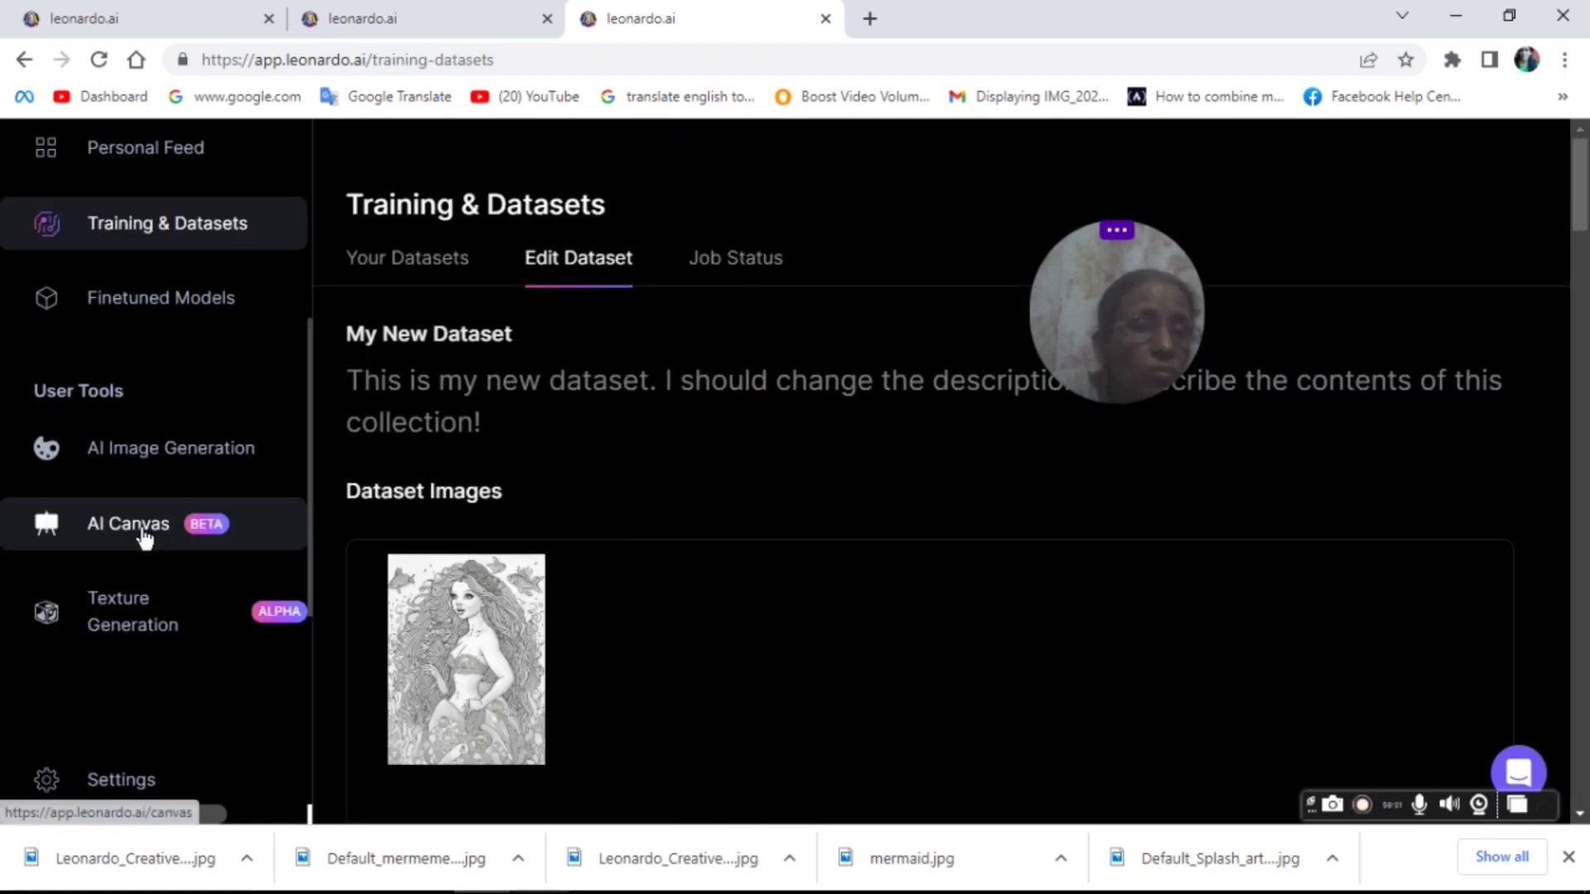
click(142, 530)
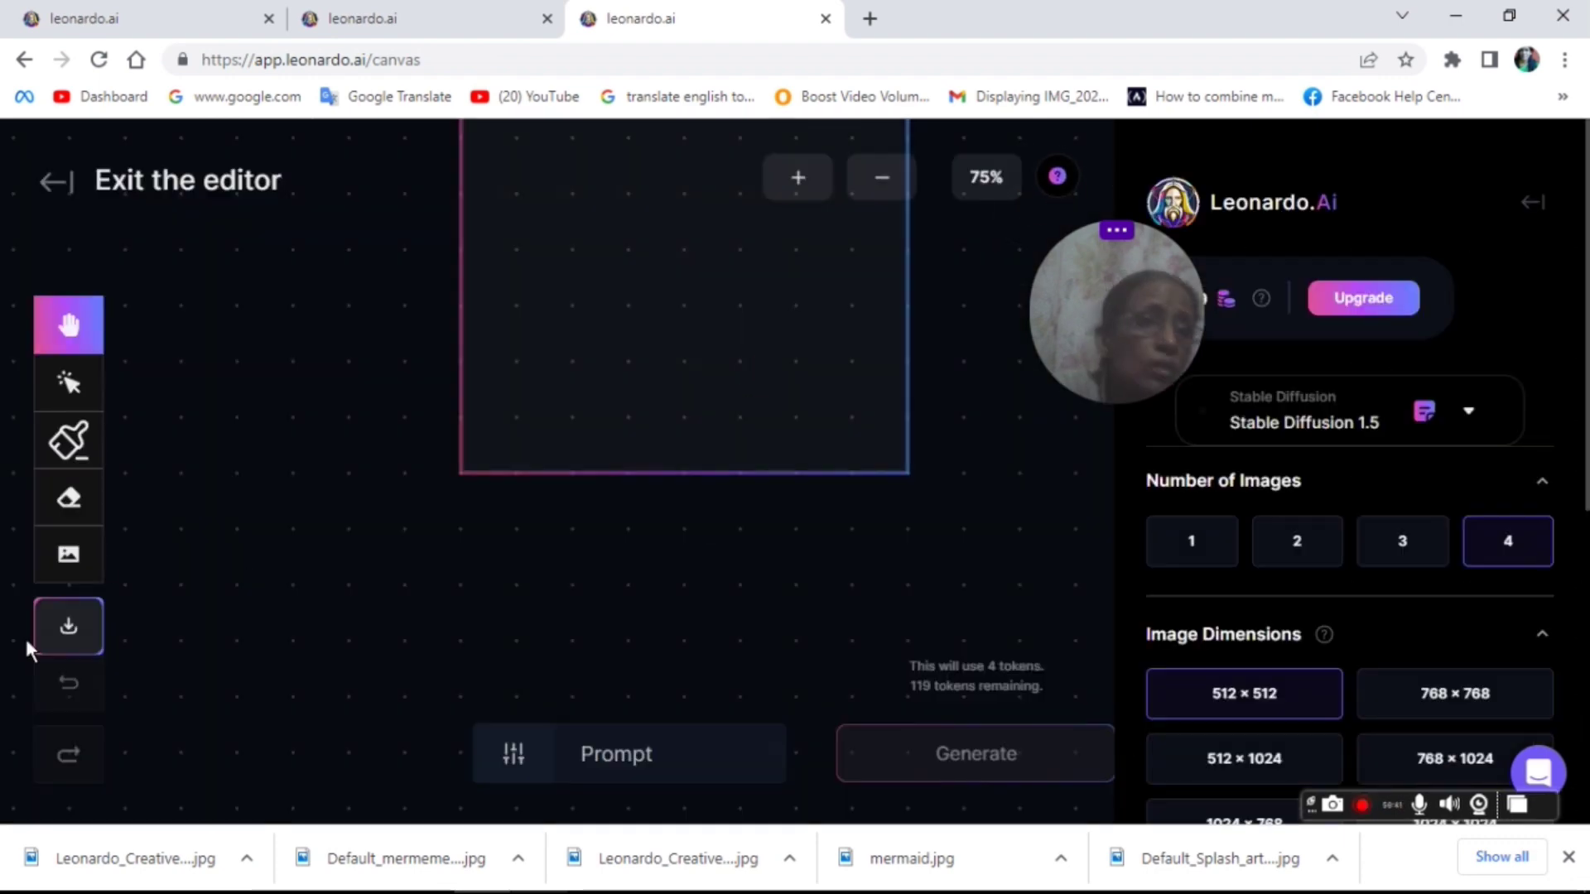
click(73, 556)
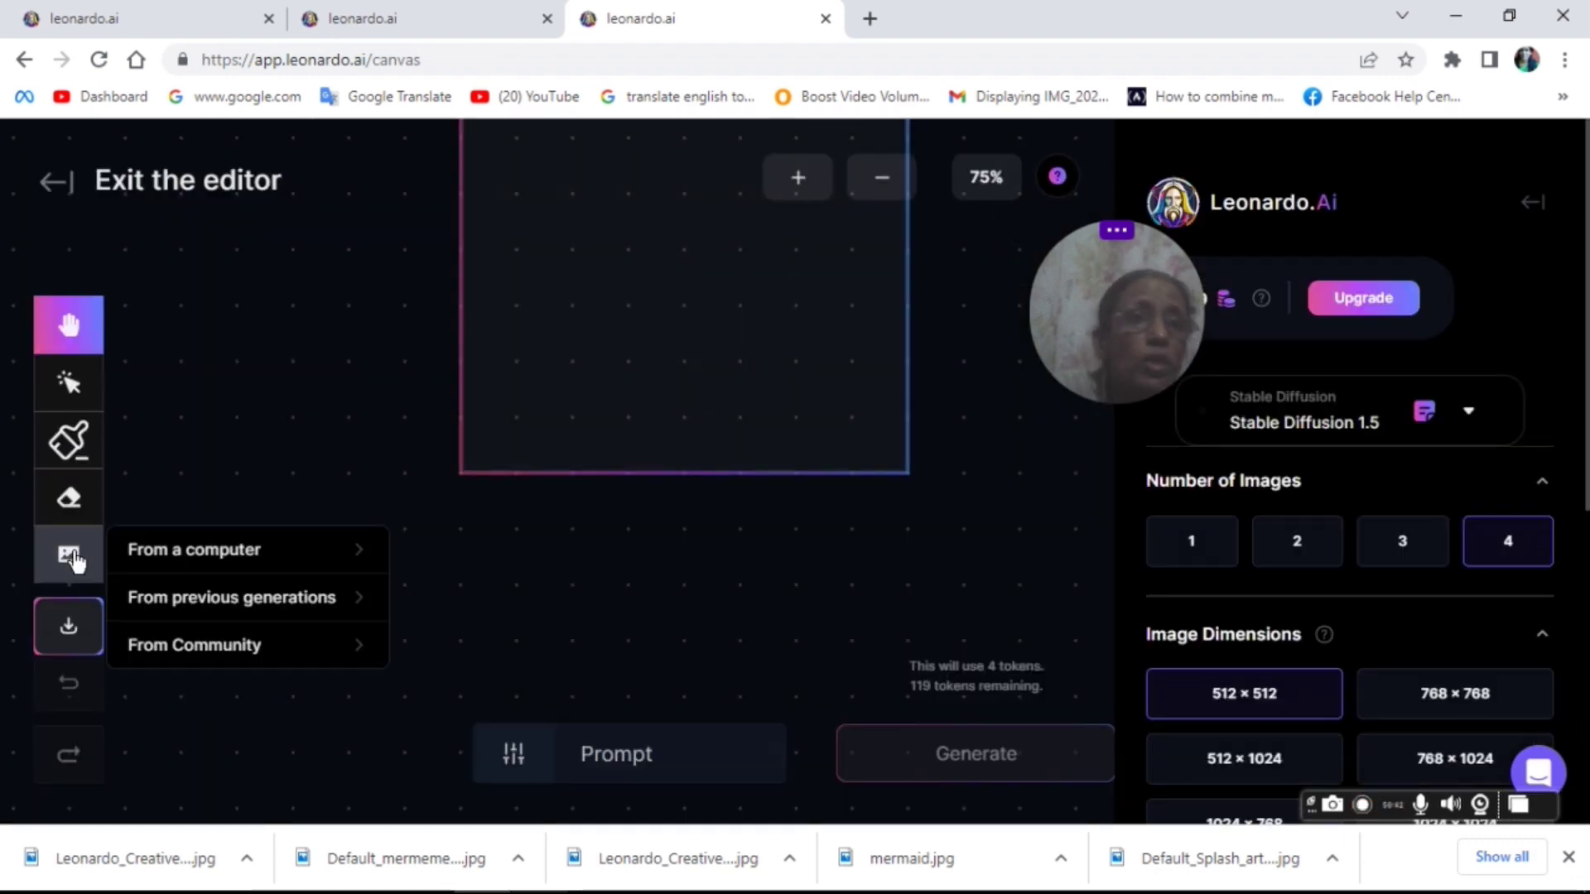
click(204, 560)
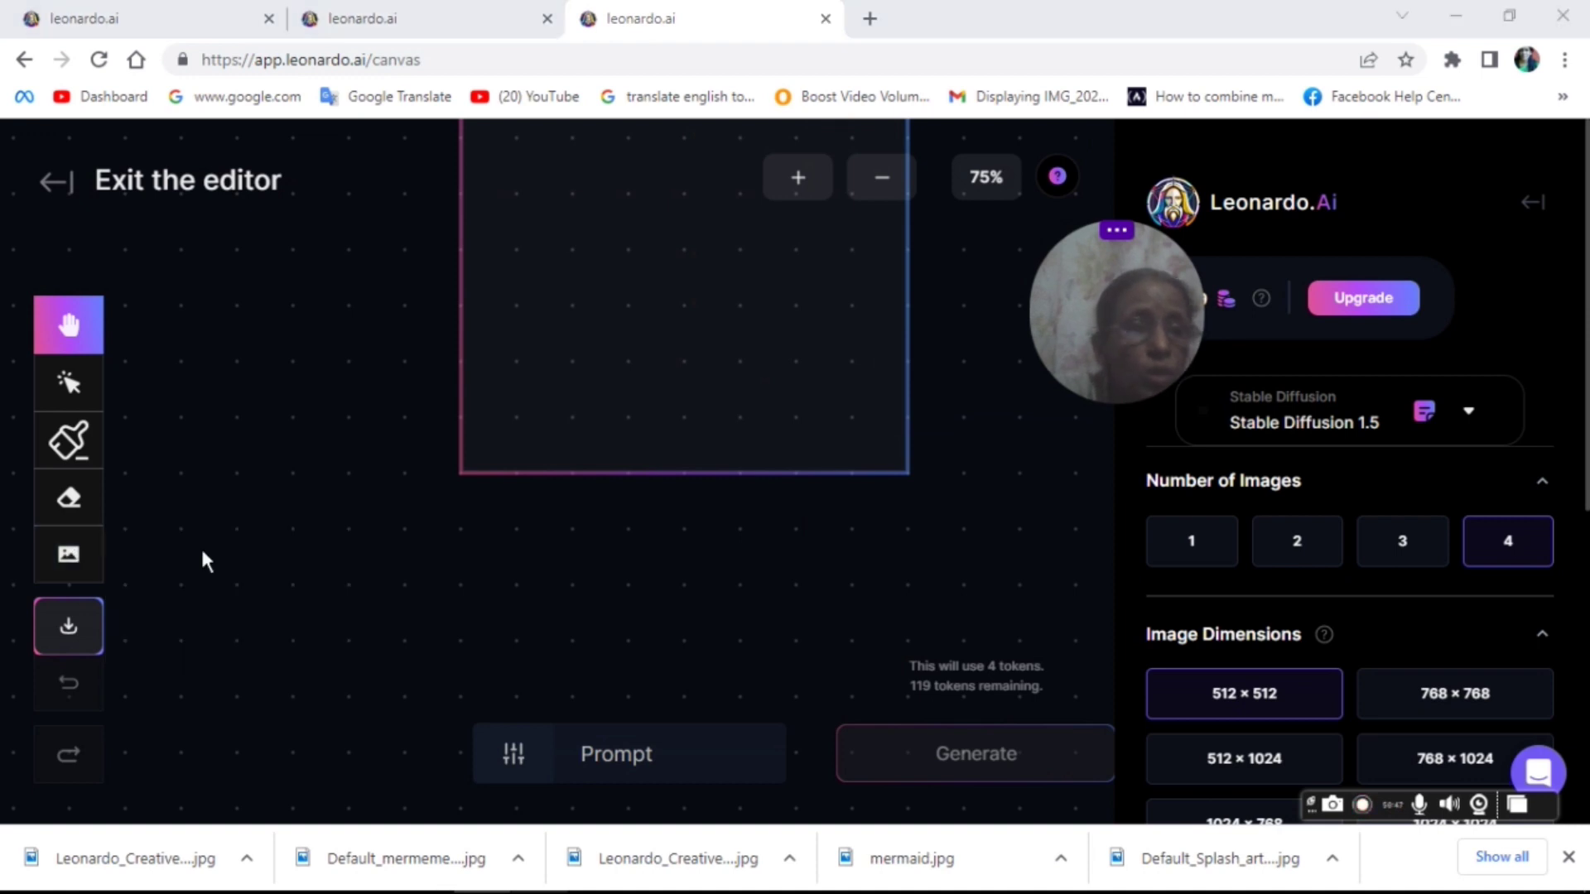
click(745, 520)
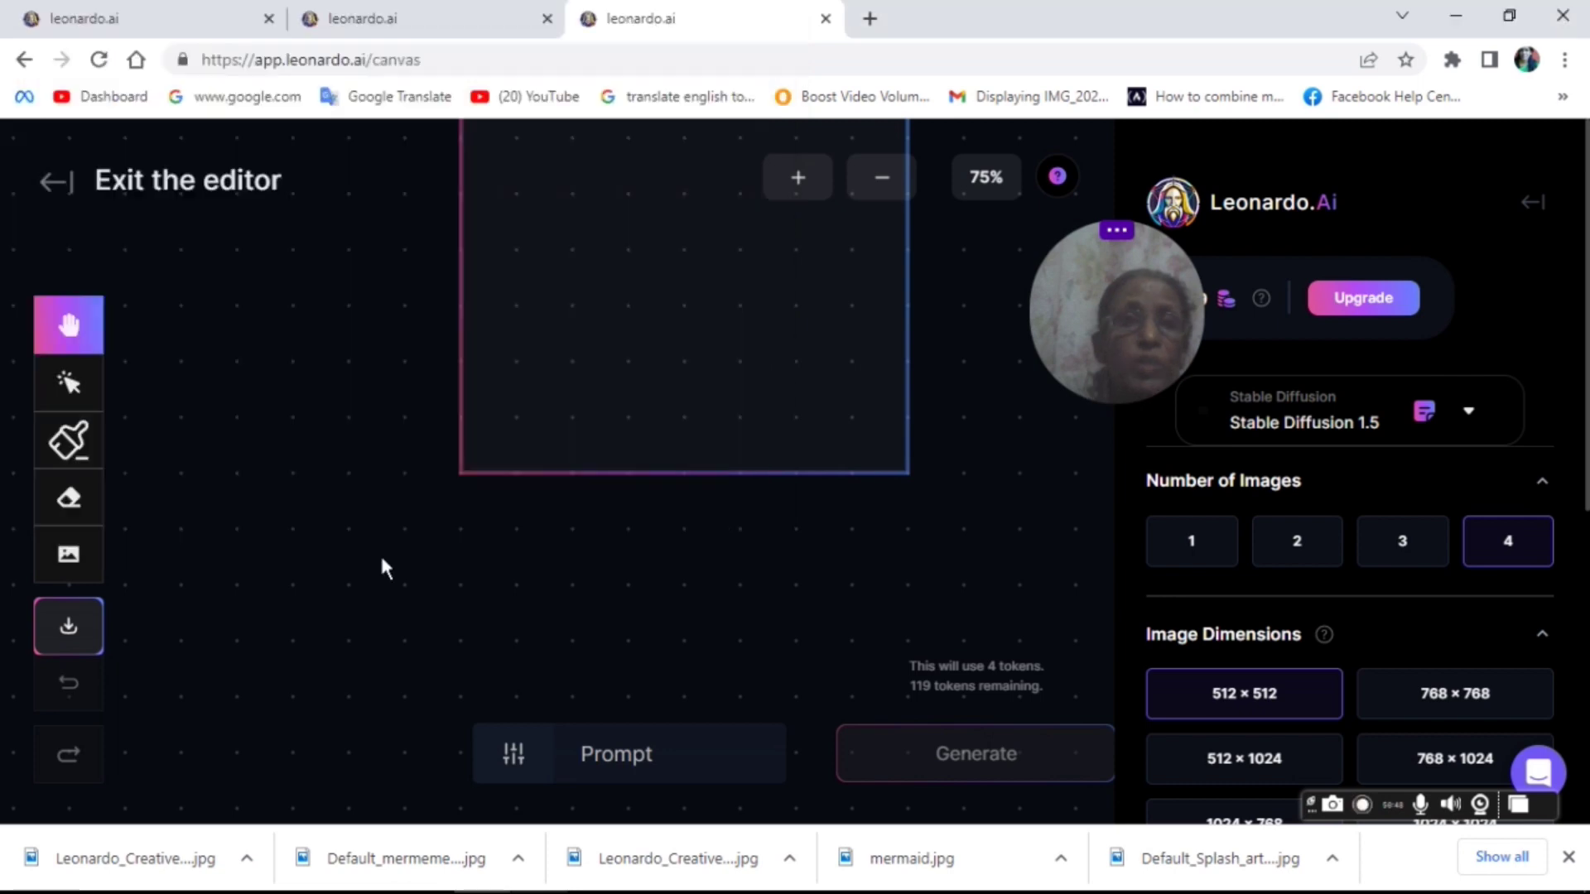
- Place the first mermaid coloring picture from your previous generations on the canvas
click(69, 557)
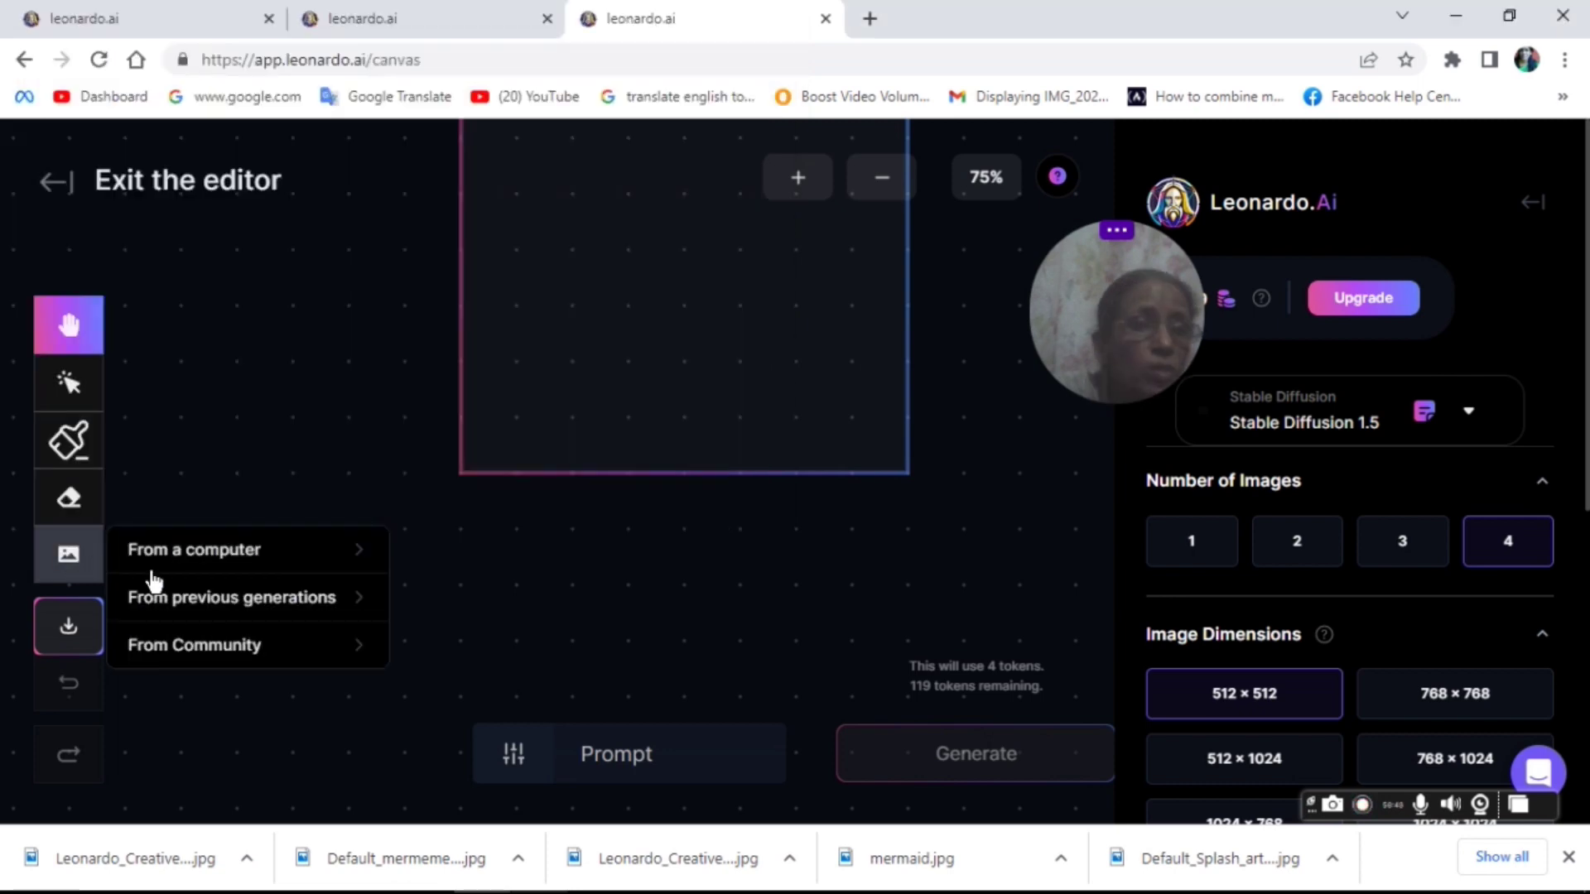
click(219, 600)
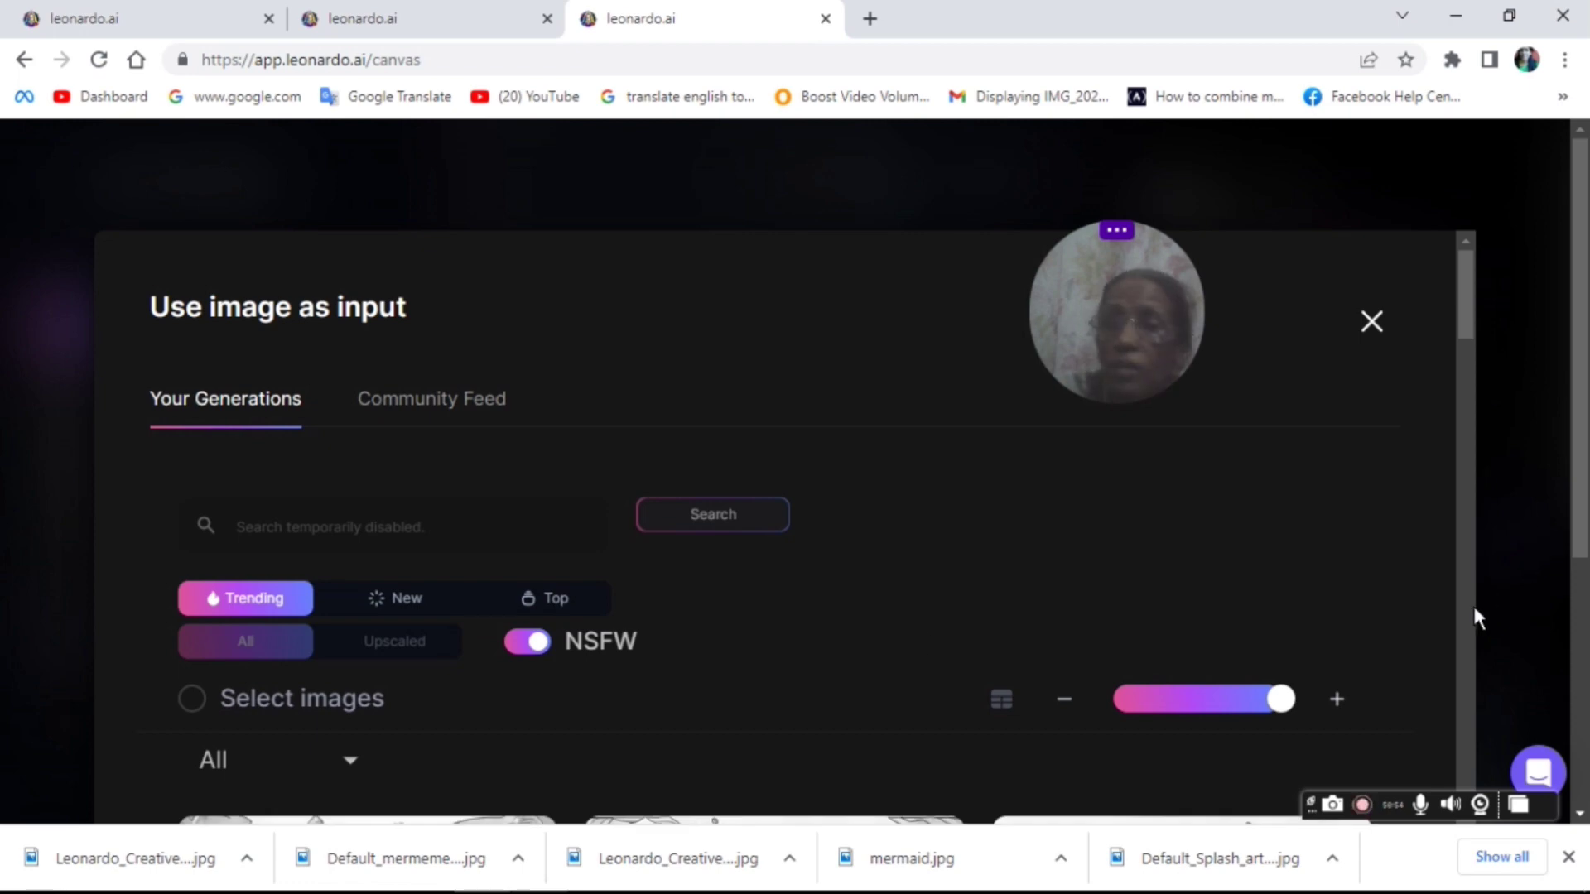
scroll(1473, 608, down, 3)
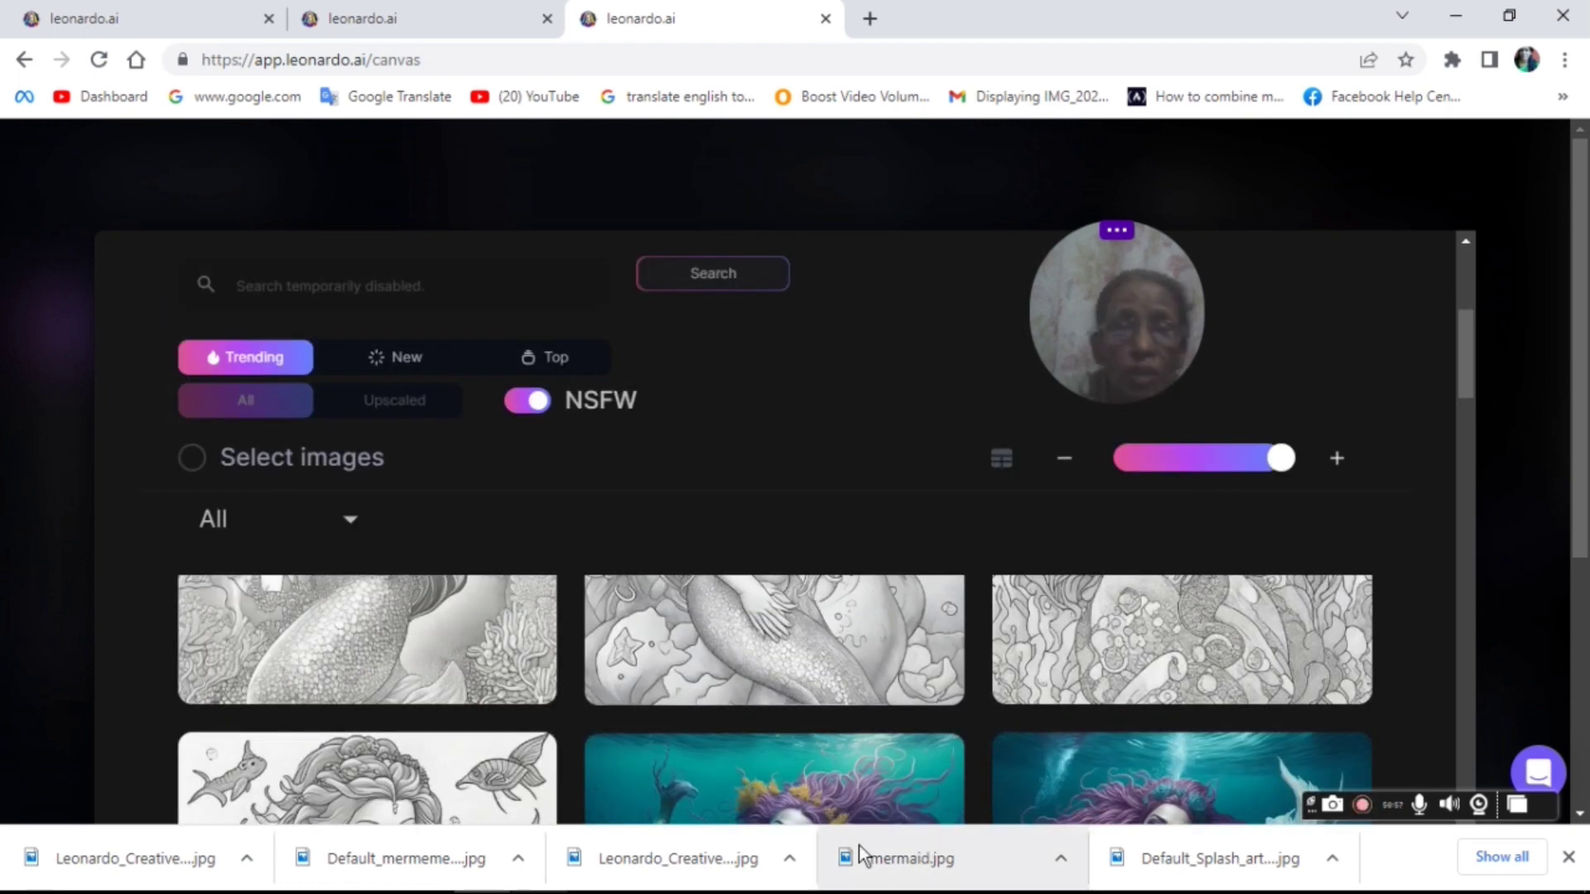
scroll(1460, 351, up, 2)
drag(1458, 346, 1457, 326)
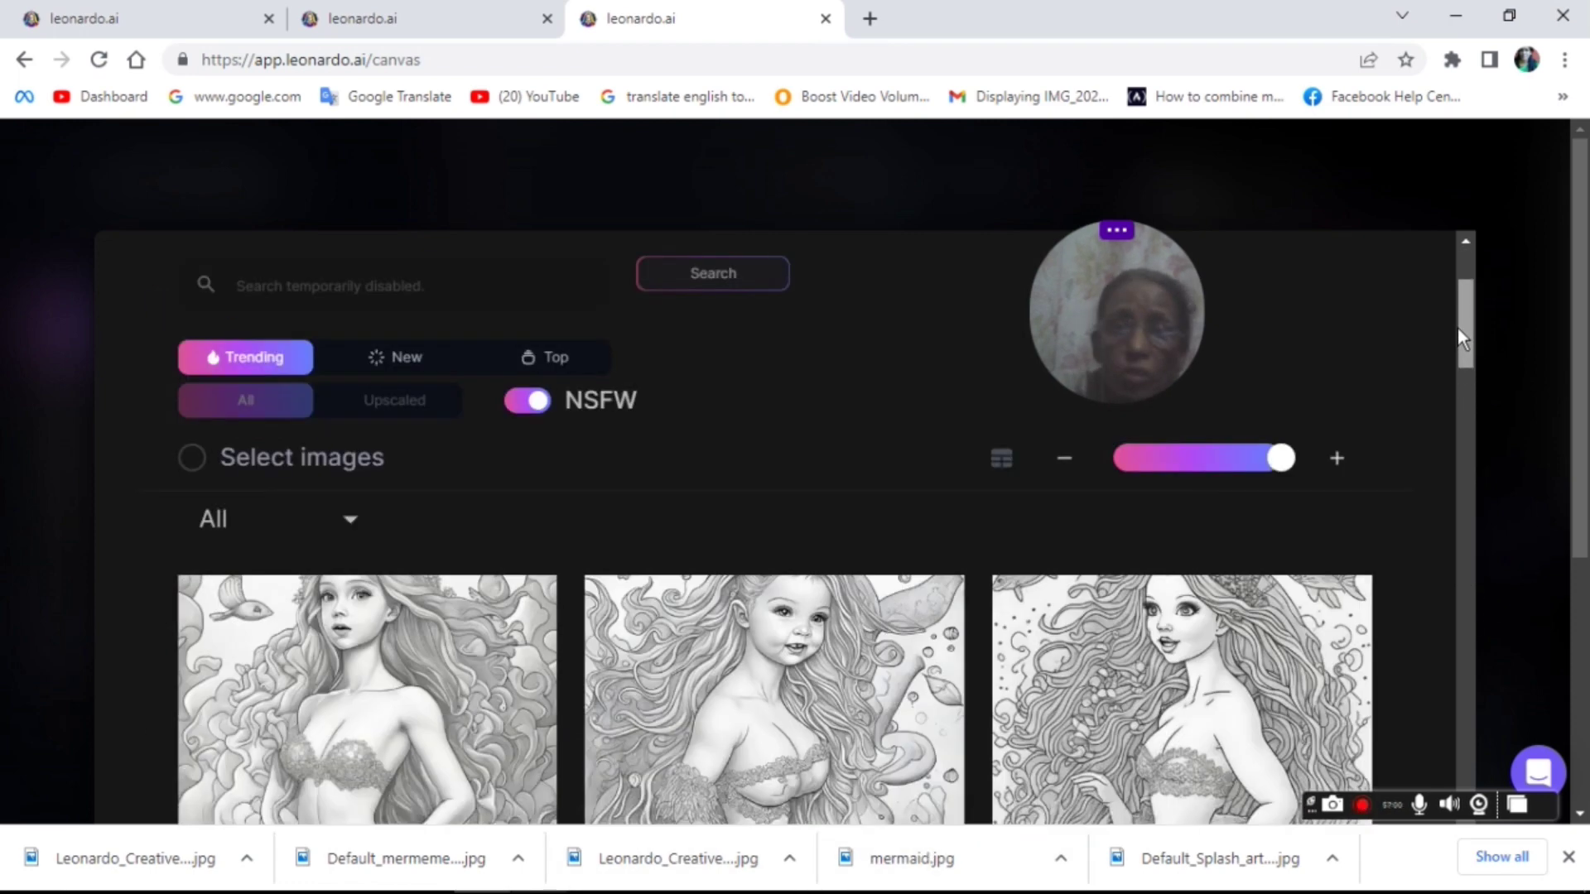
scroll(1462, 348, down, 2)
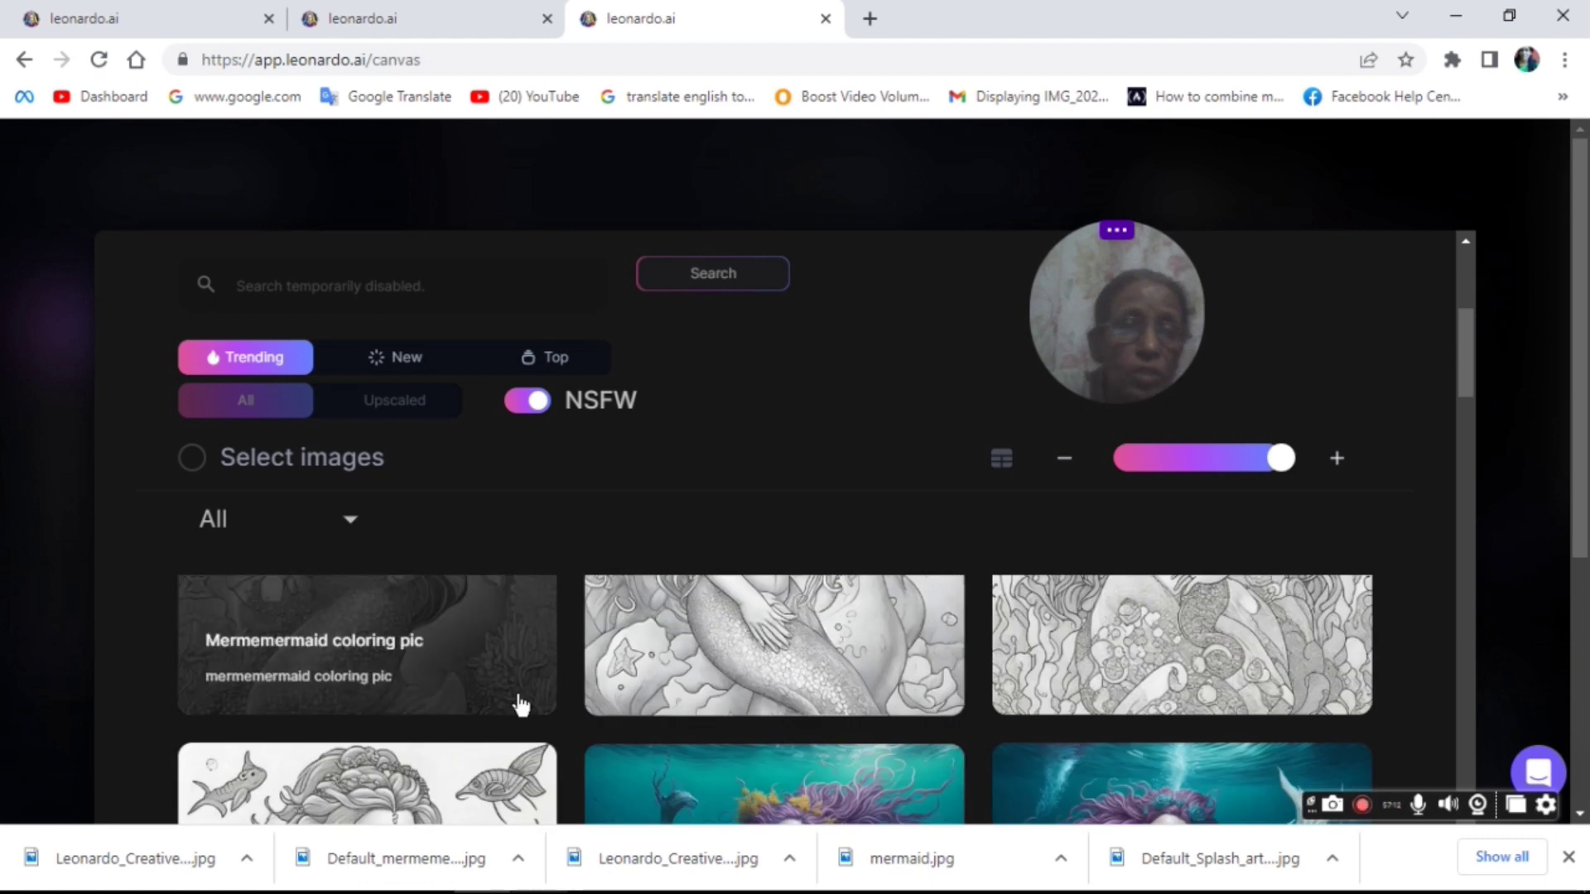
click(421, 670)
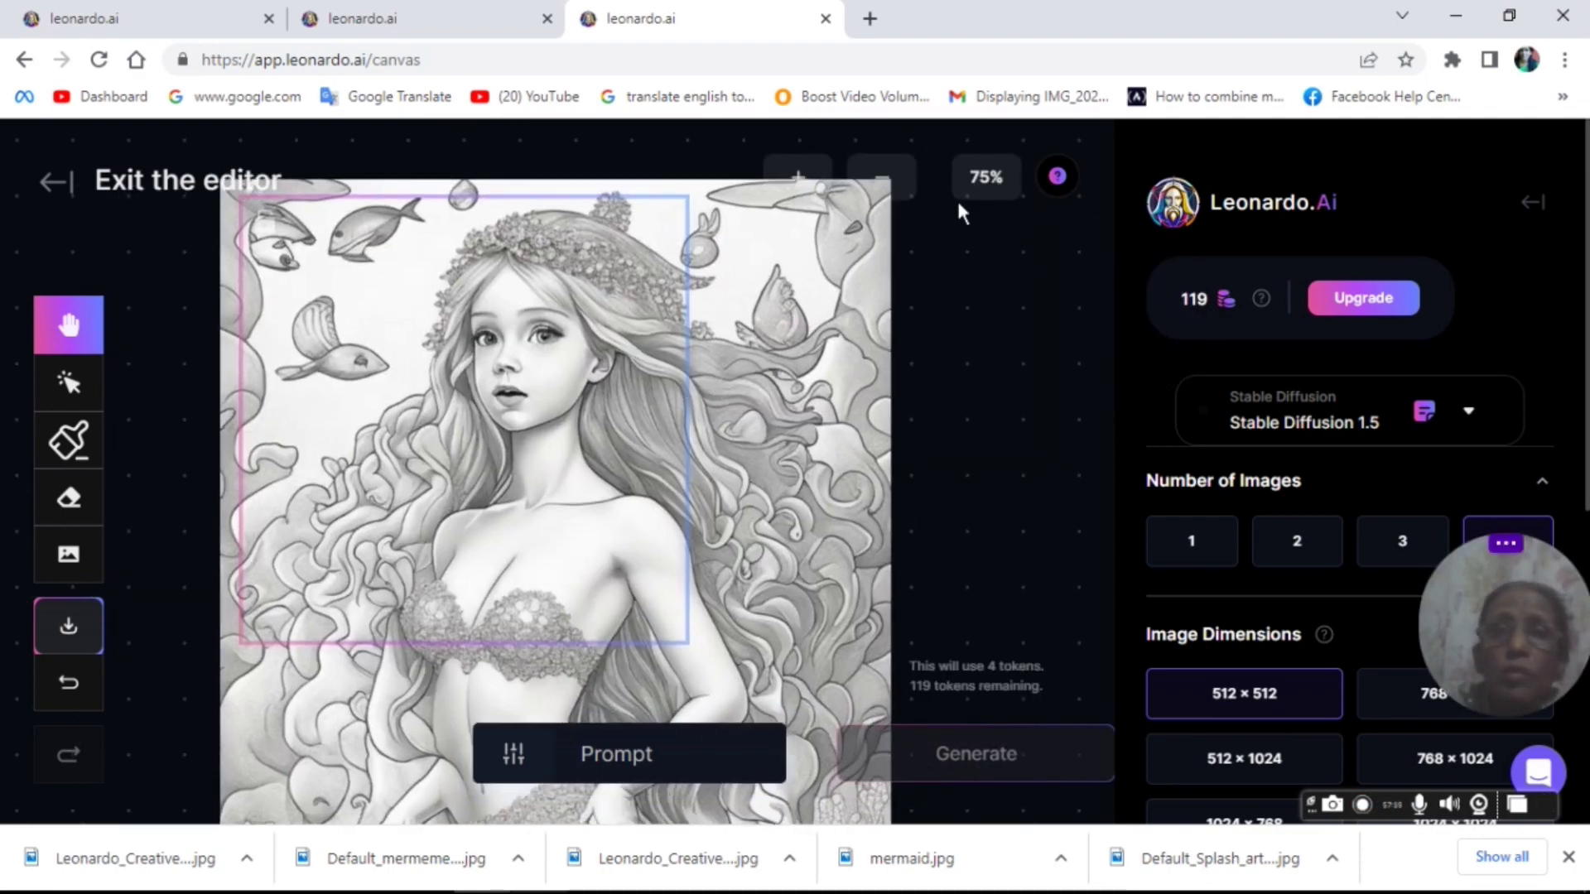
- Set the image dimensions to 768 × 1024 and align the generation frame with the mermaid picture
click(895, 182)
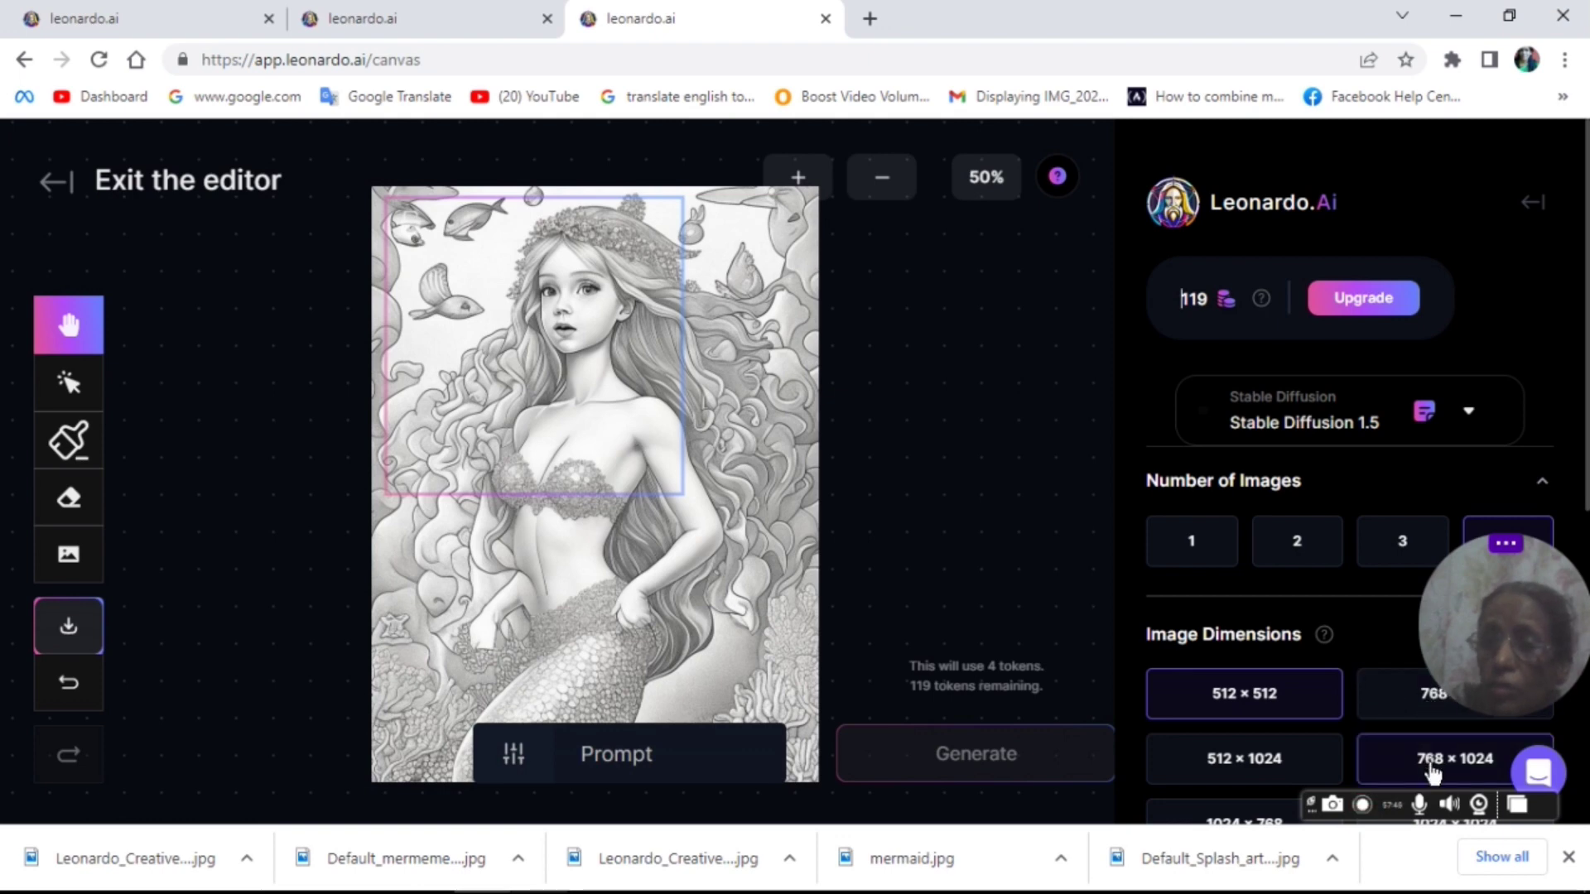
click(1432, 774)
scroll(1433, 770, down, 5)
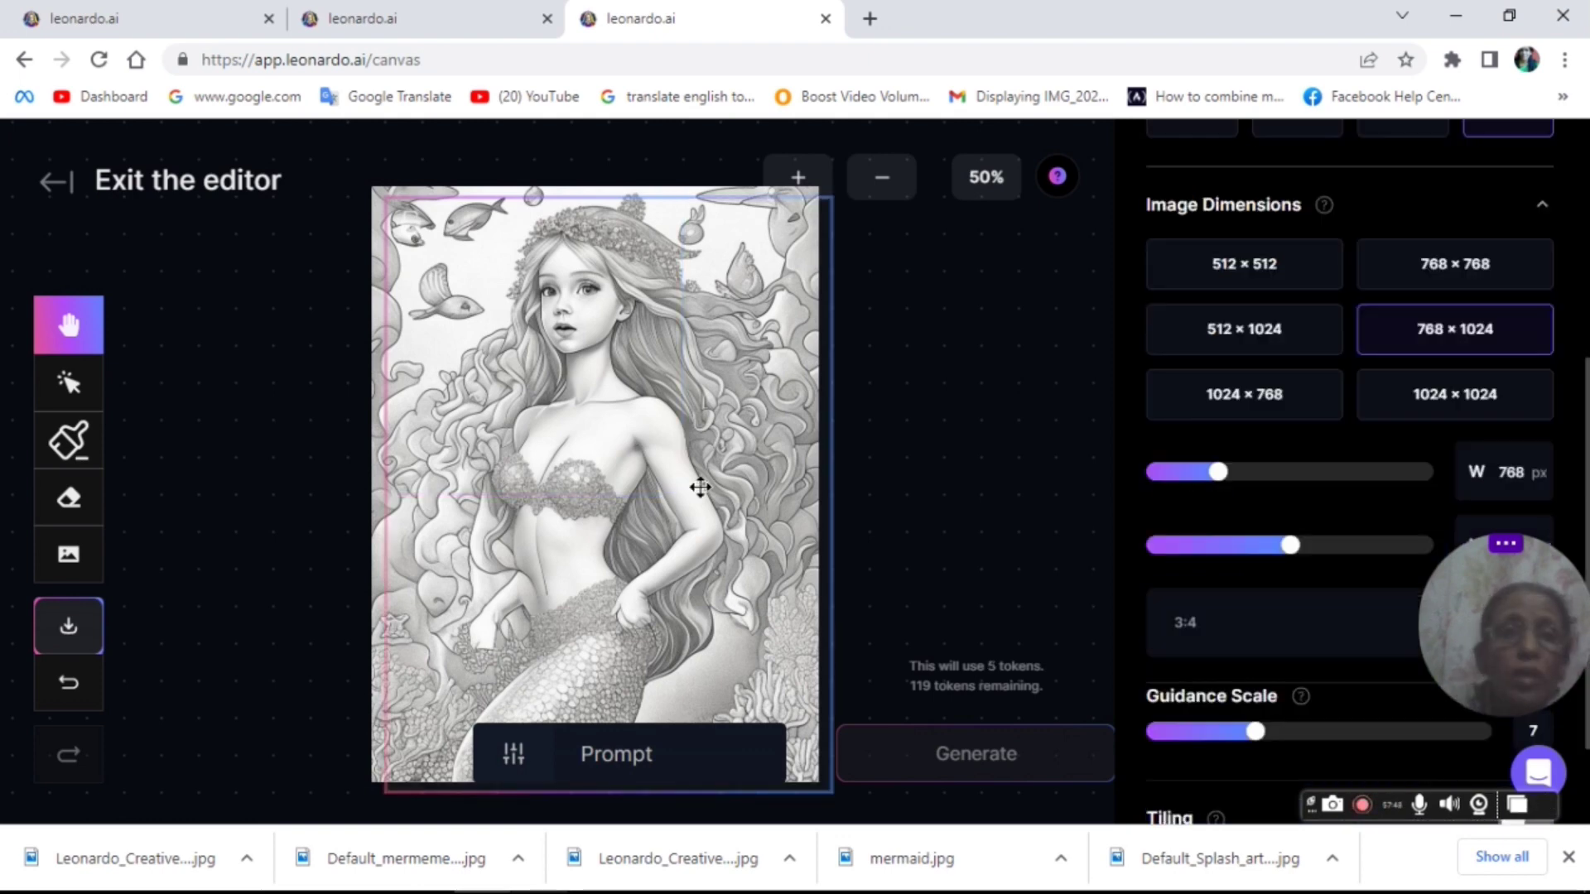
right_click(633, 403)
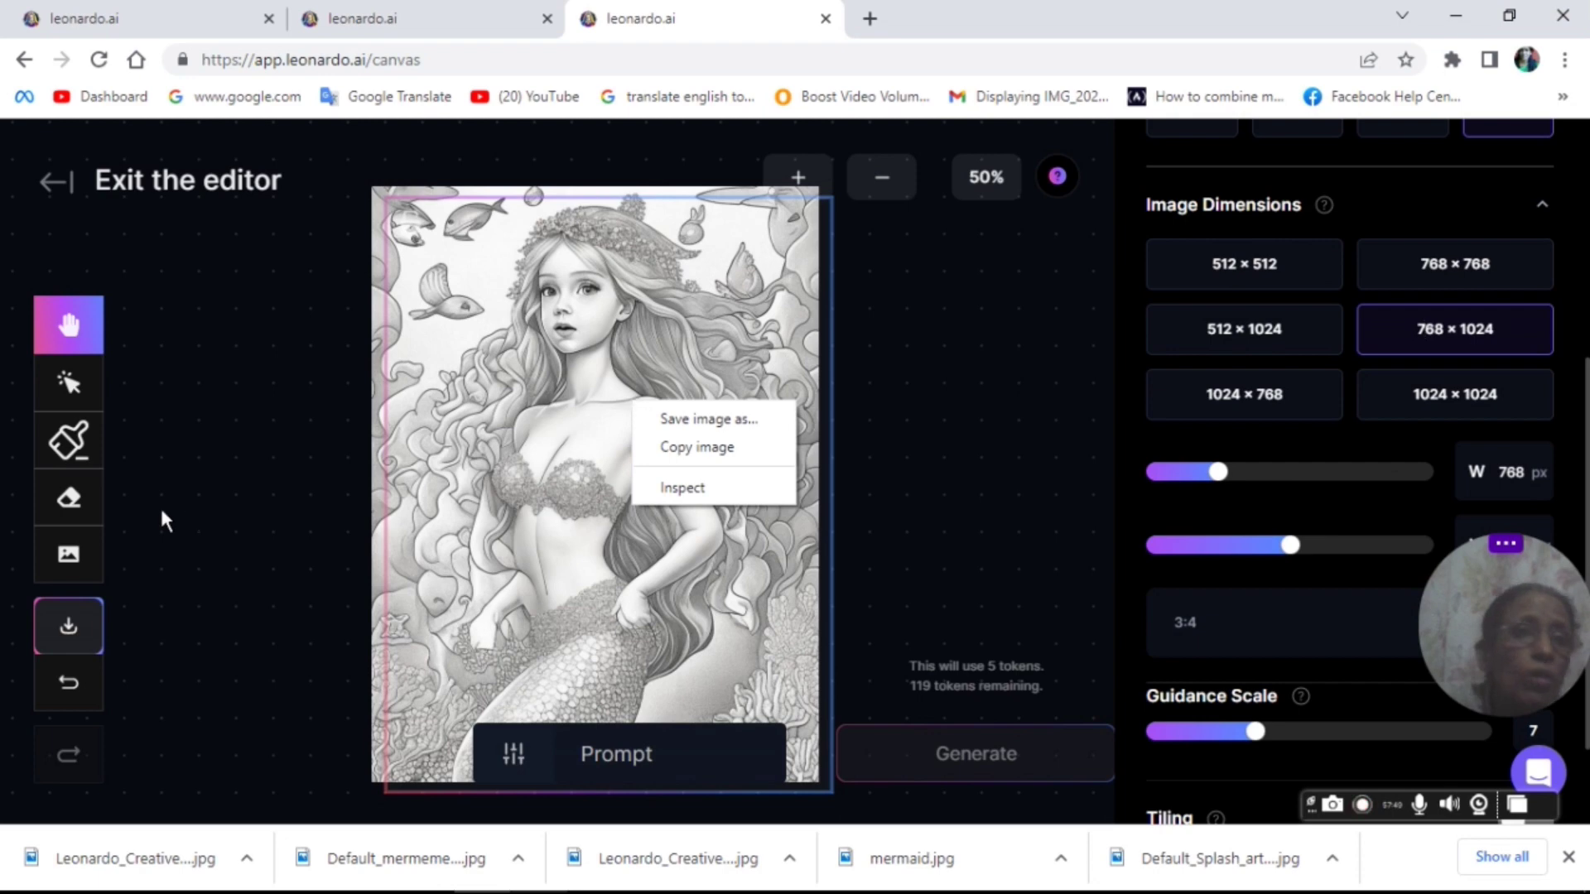
click(69, 389)
click(68, 389)
click(573, 269)
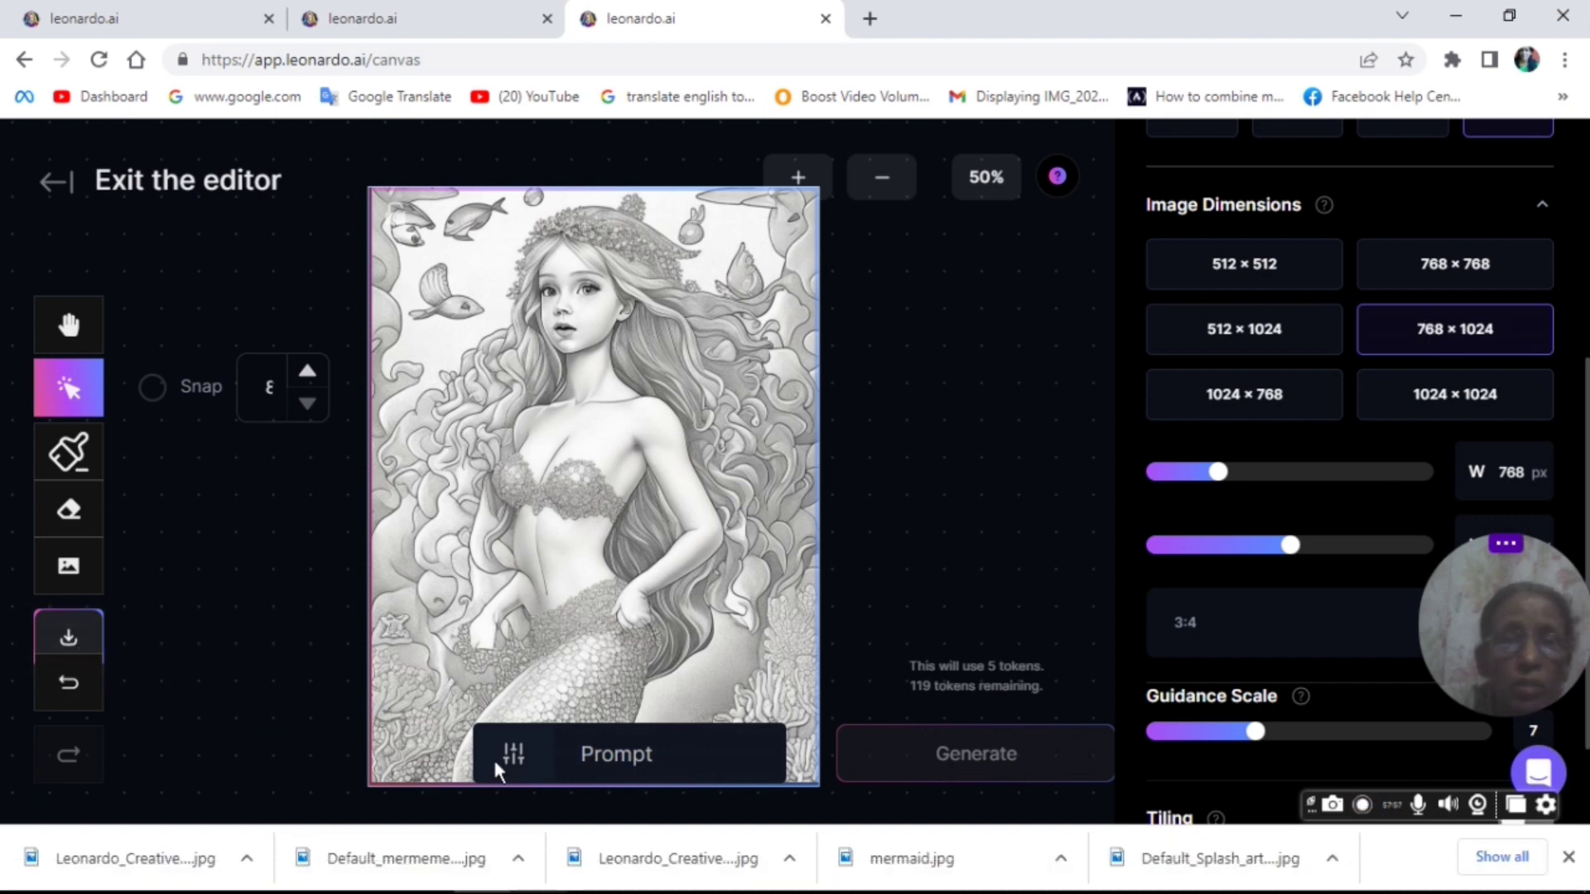
click(676, 759)
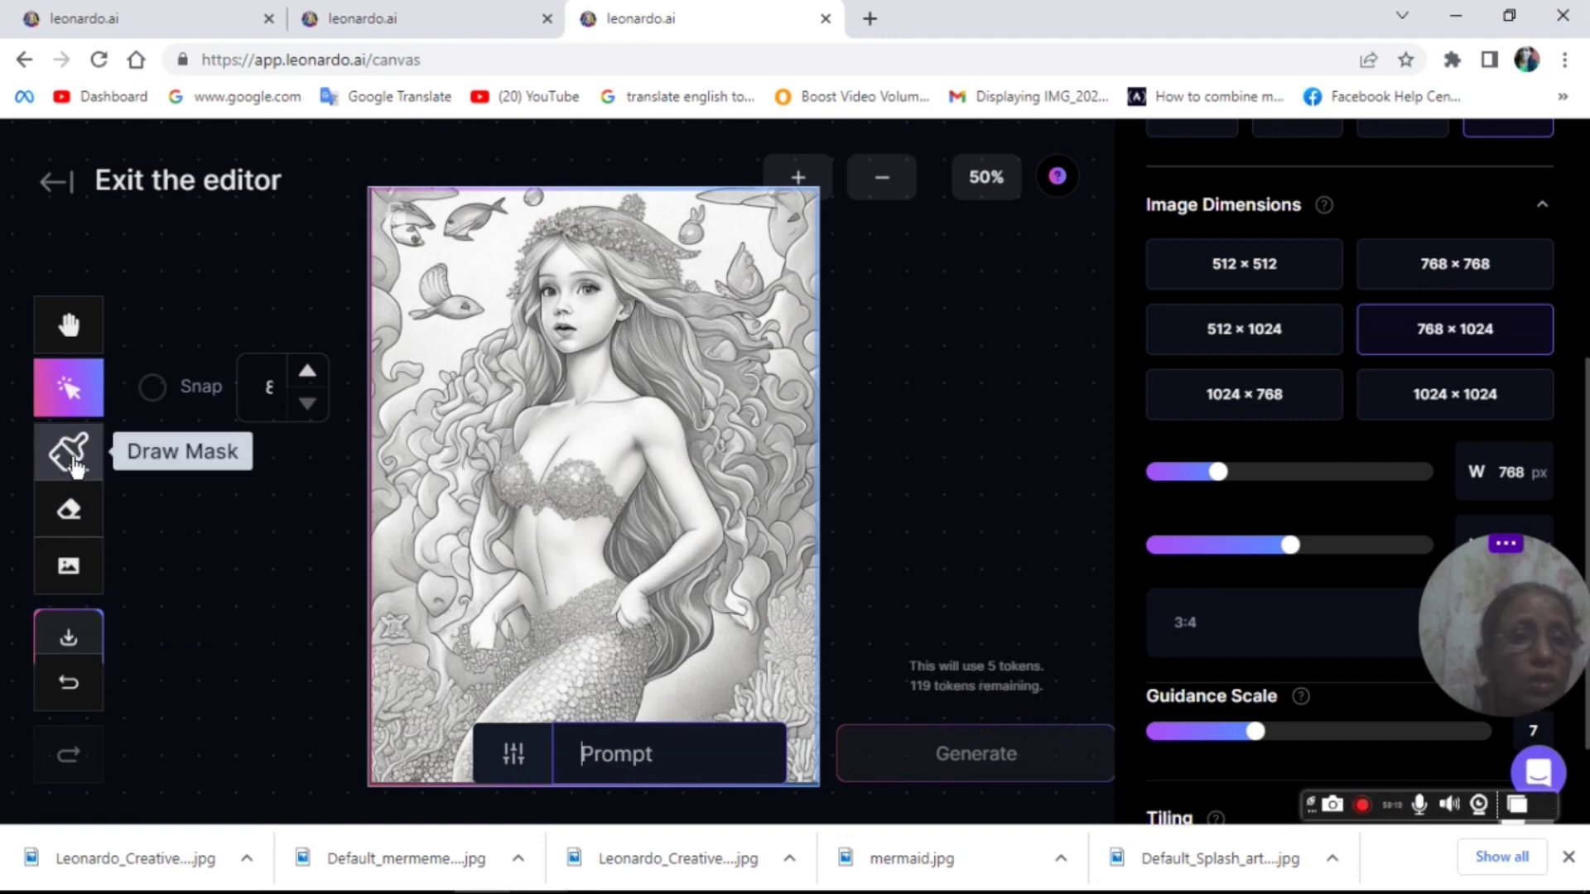
- Switch to the Draw Mask tool and set its brush to the maximum size
click(72, 460)
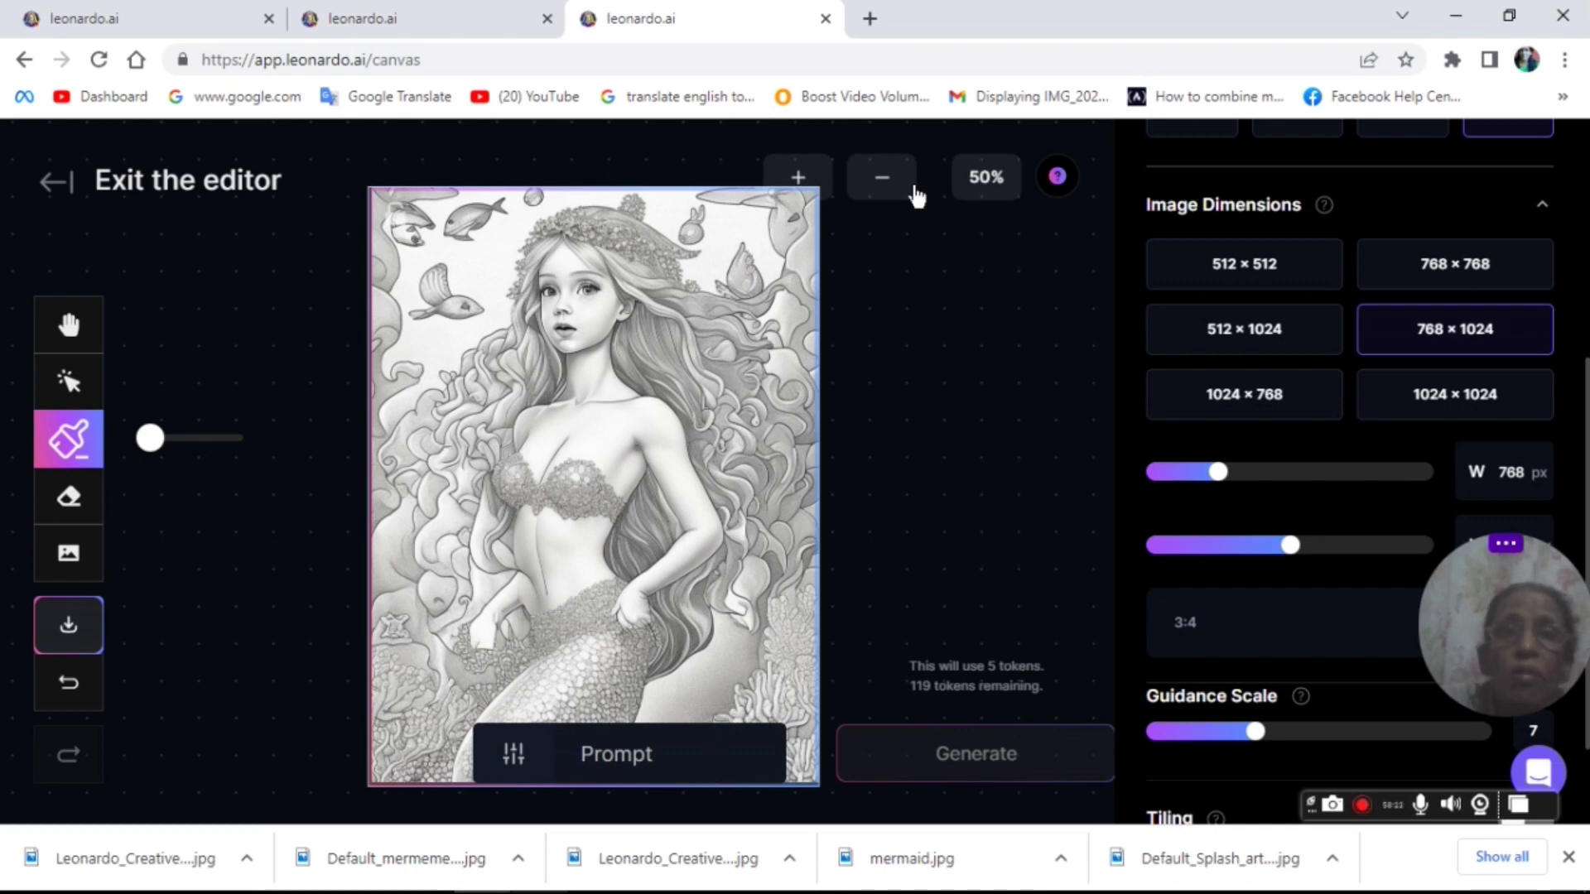
click(882, 198)
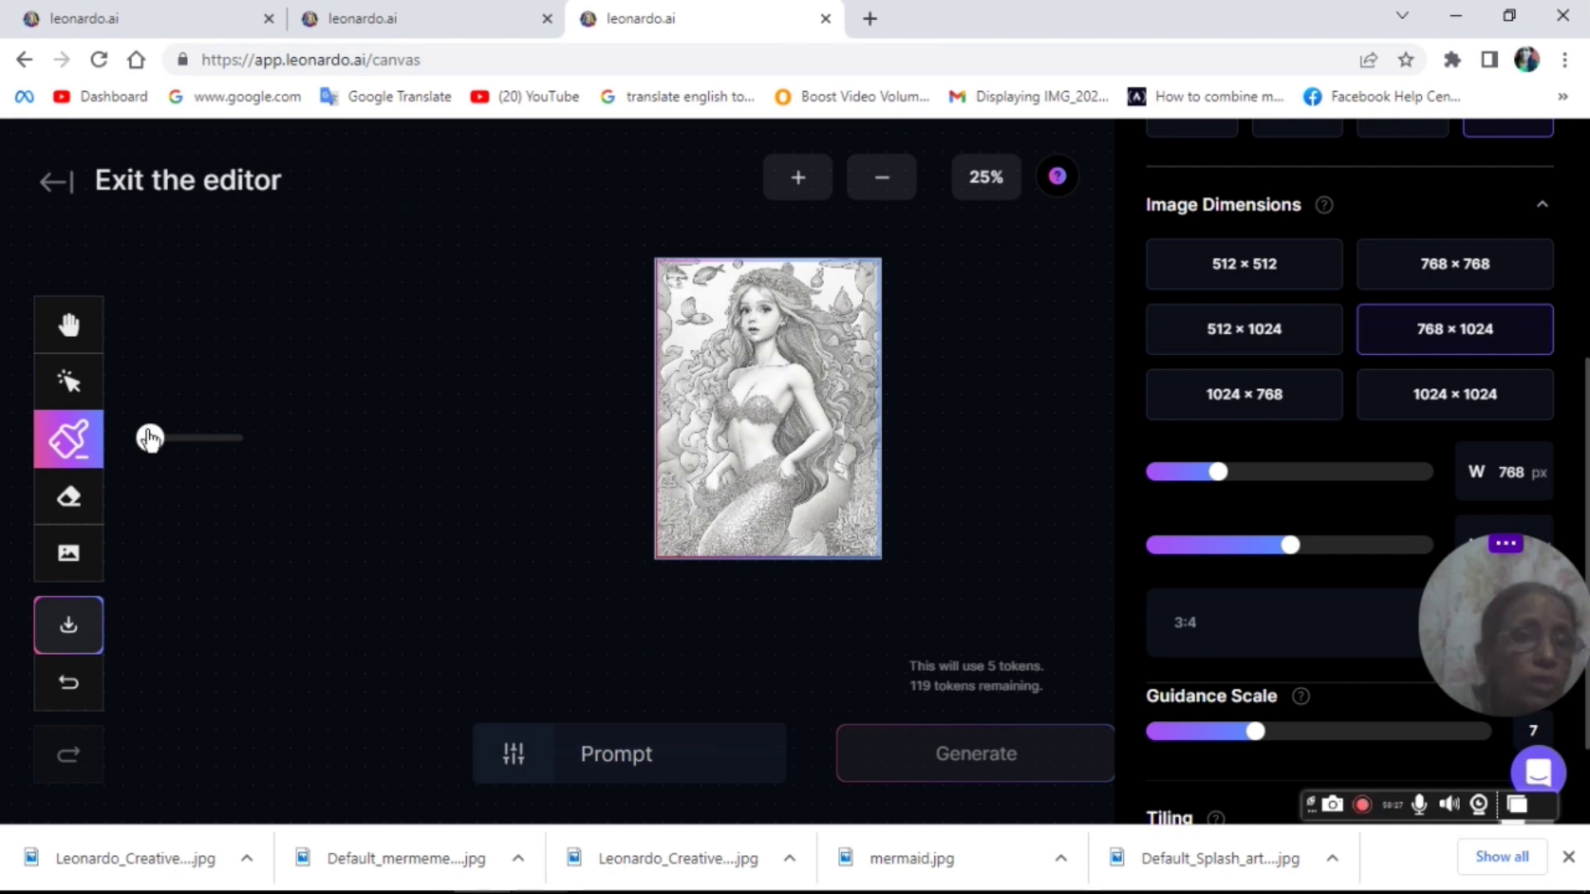
click(240, 441)
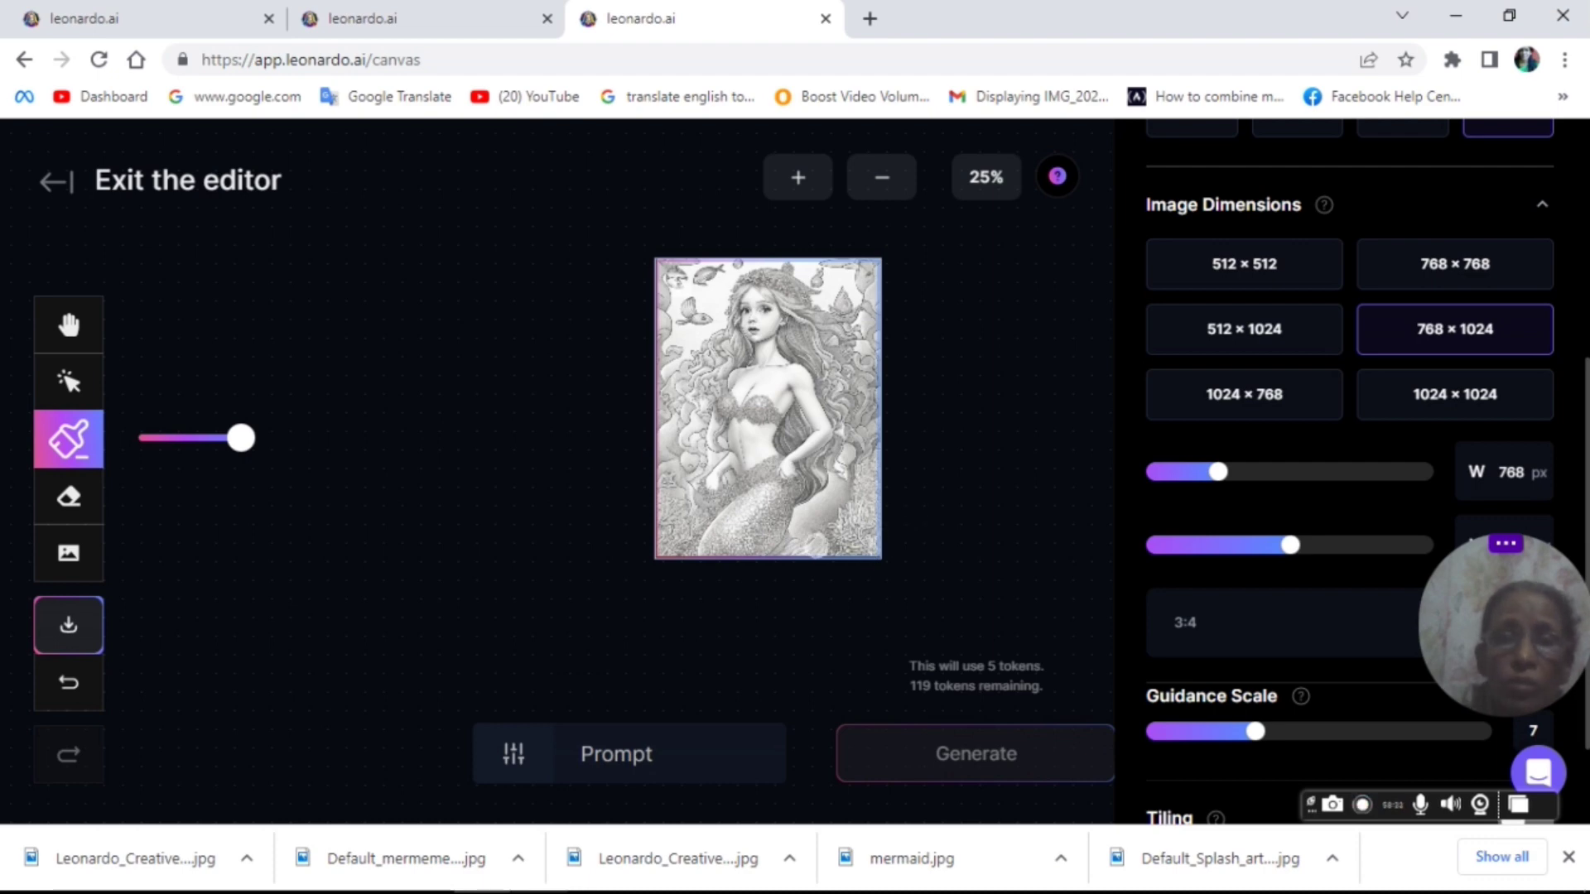
right_click(794, 546)
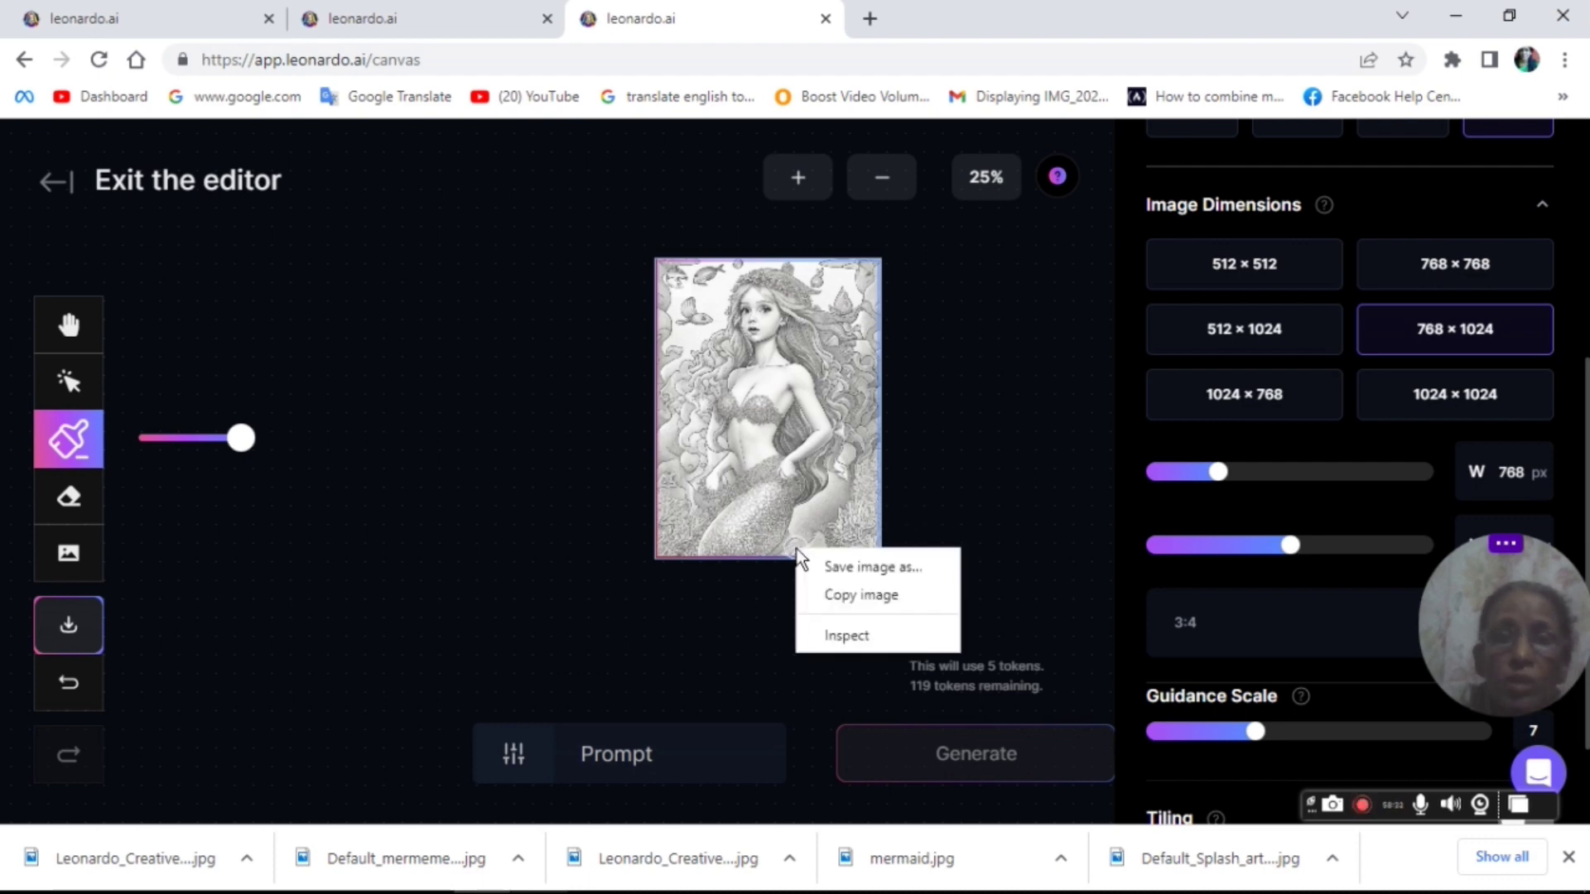
click(732, 632)
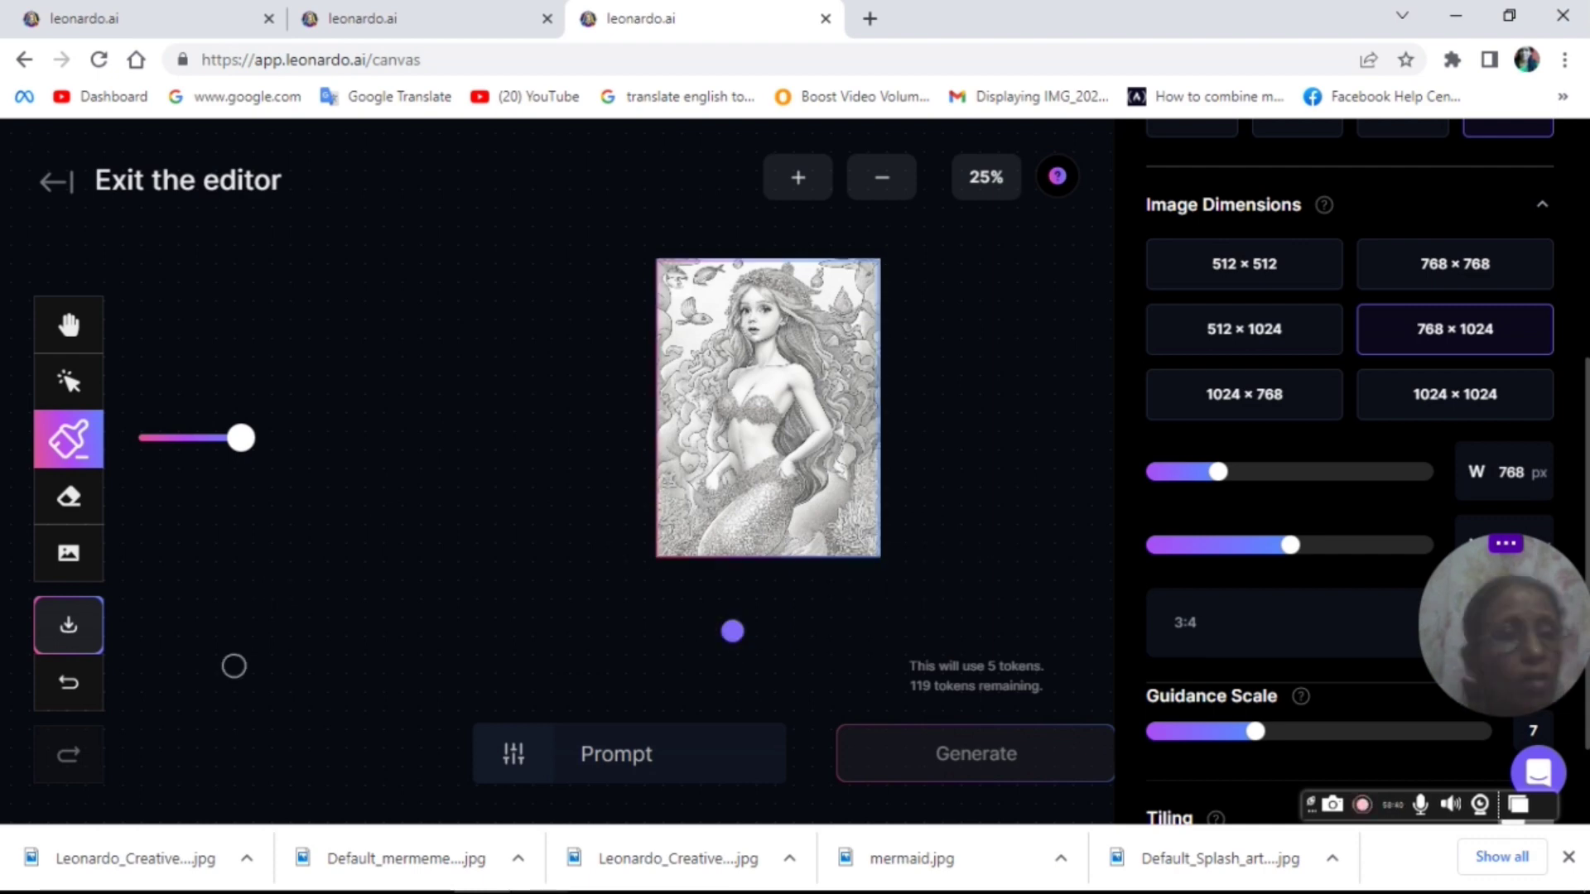
click(70, 681)
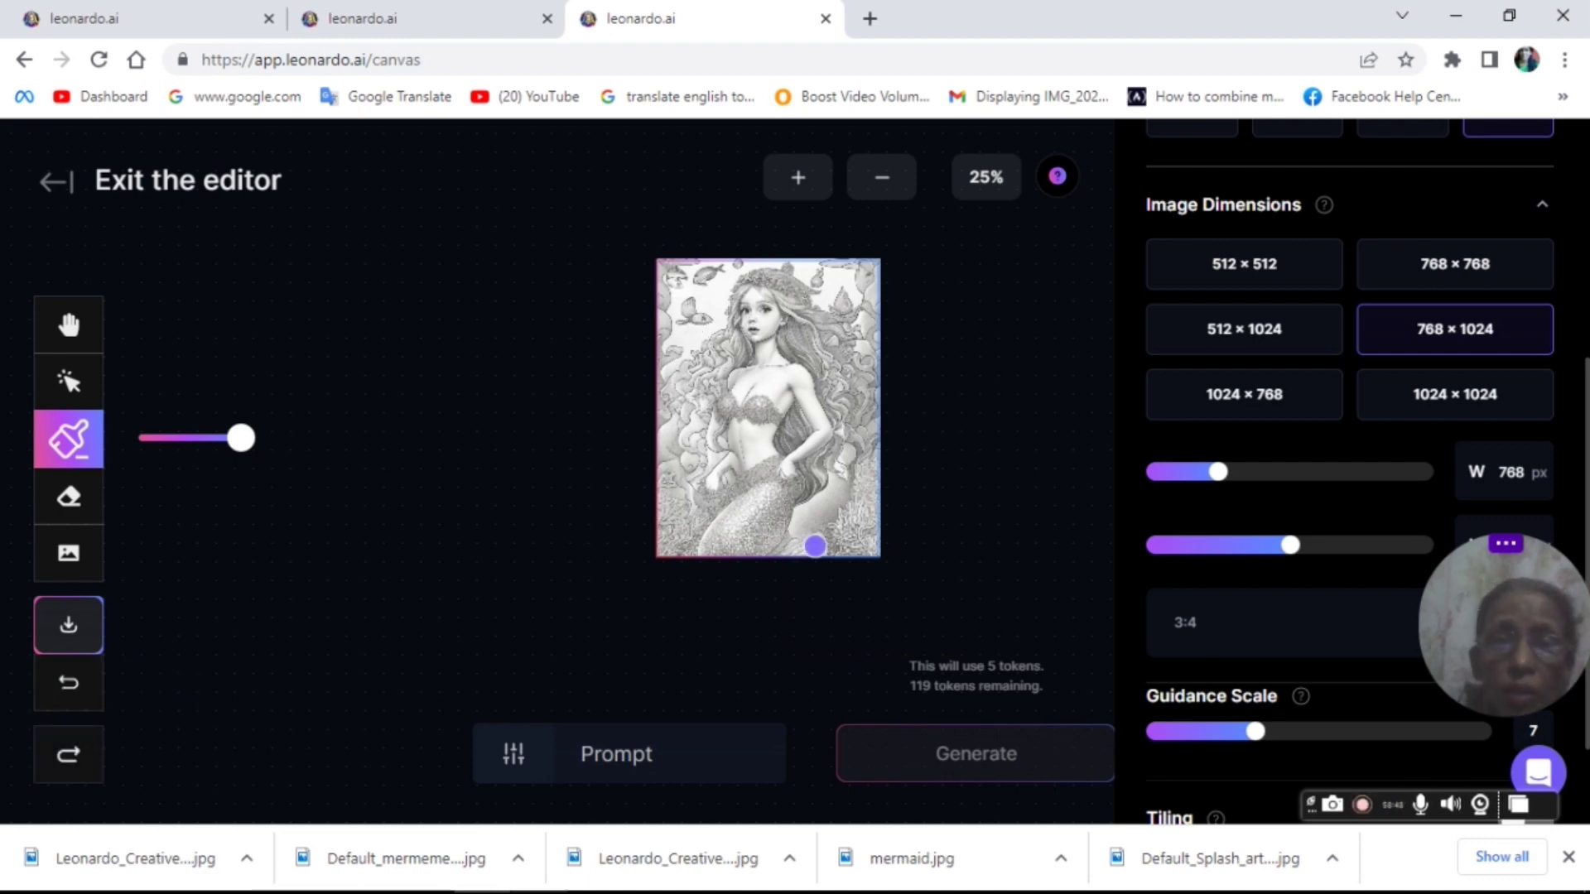
- Paint a small mask over the picture's lower edge beside the mermaid's tail and generate with the prompt "mermaid"
click(816, 544)
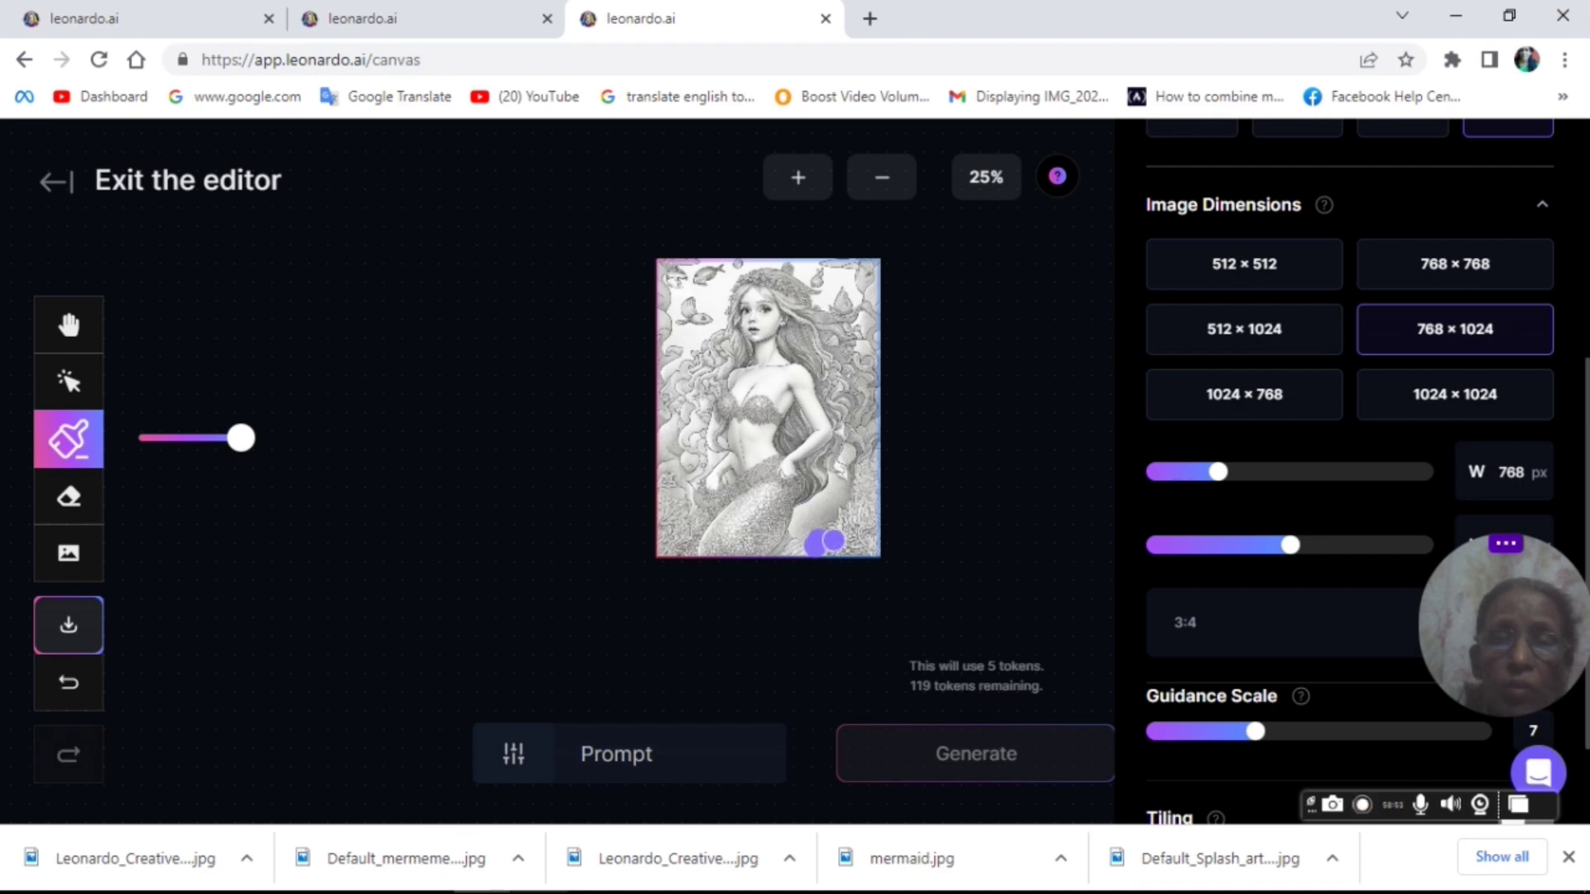
drag(833, 541, 831, 555)
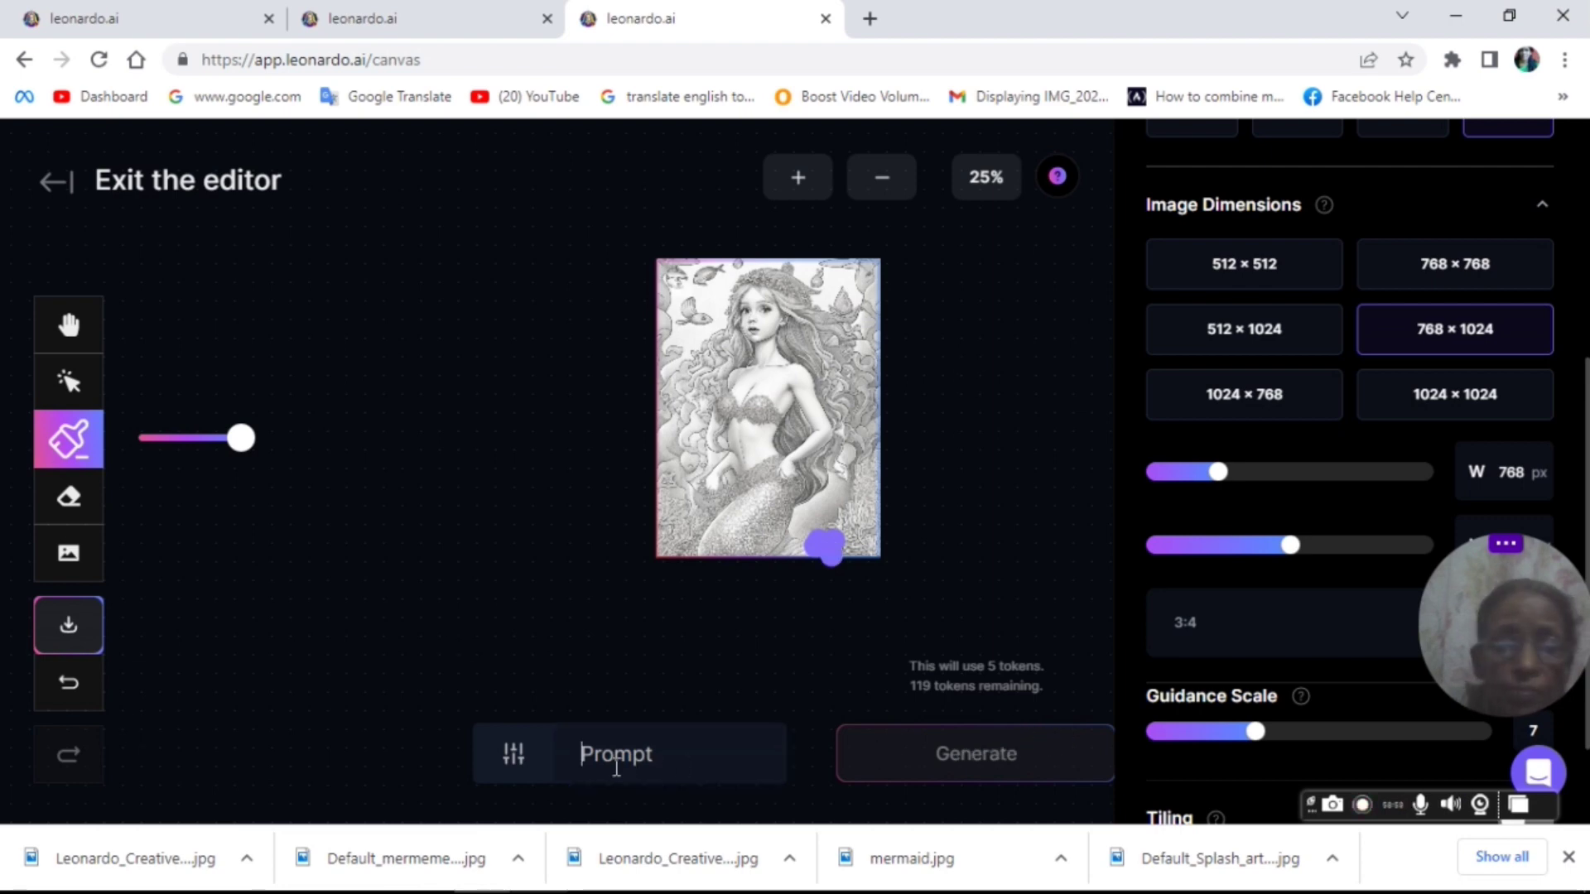
click(613, 766)
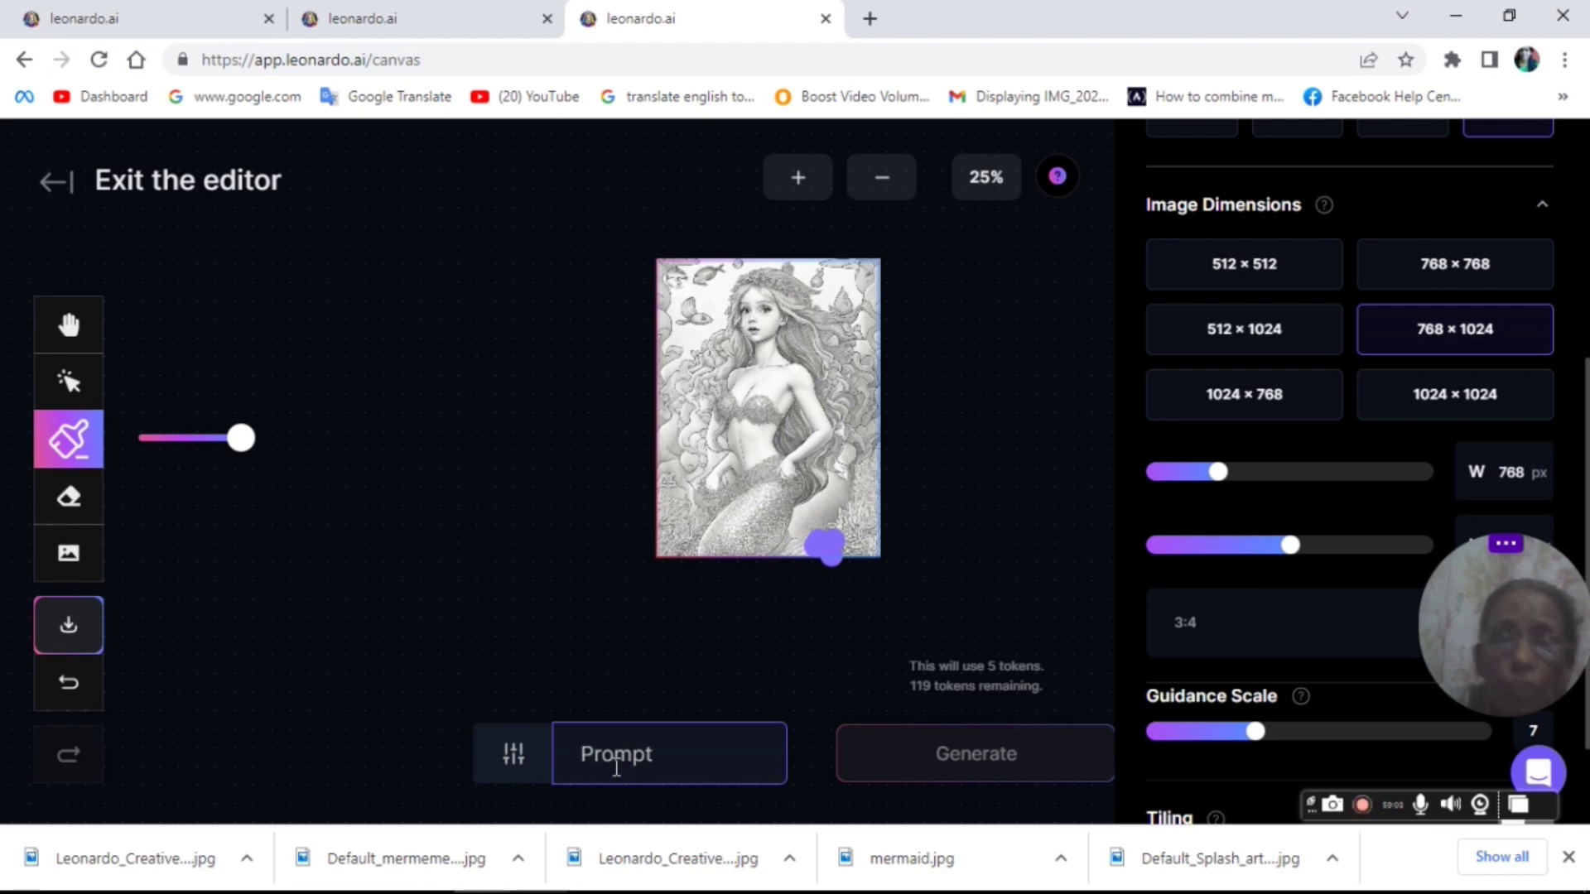
text(mermaid)
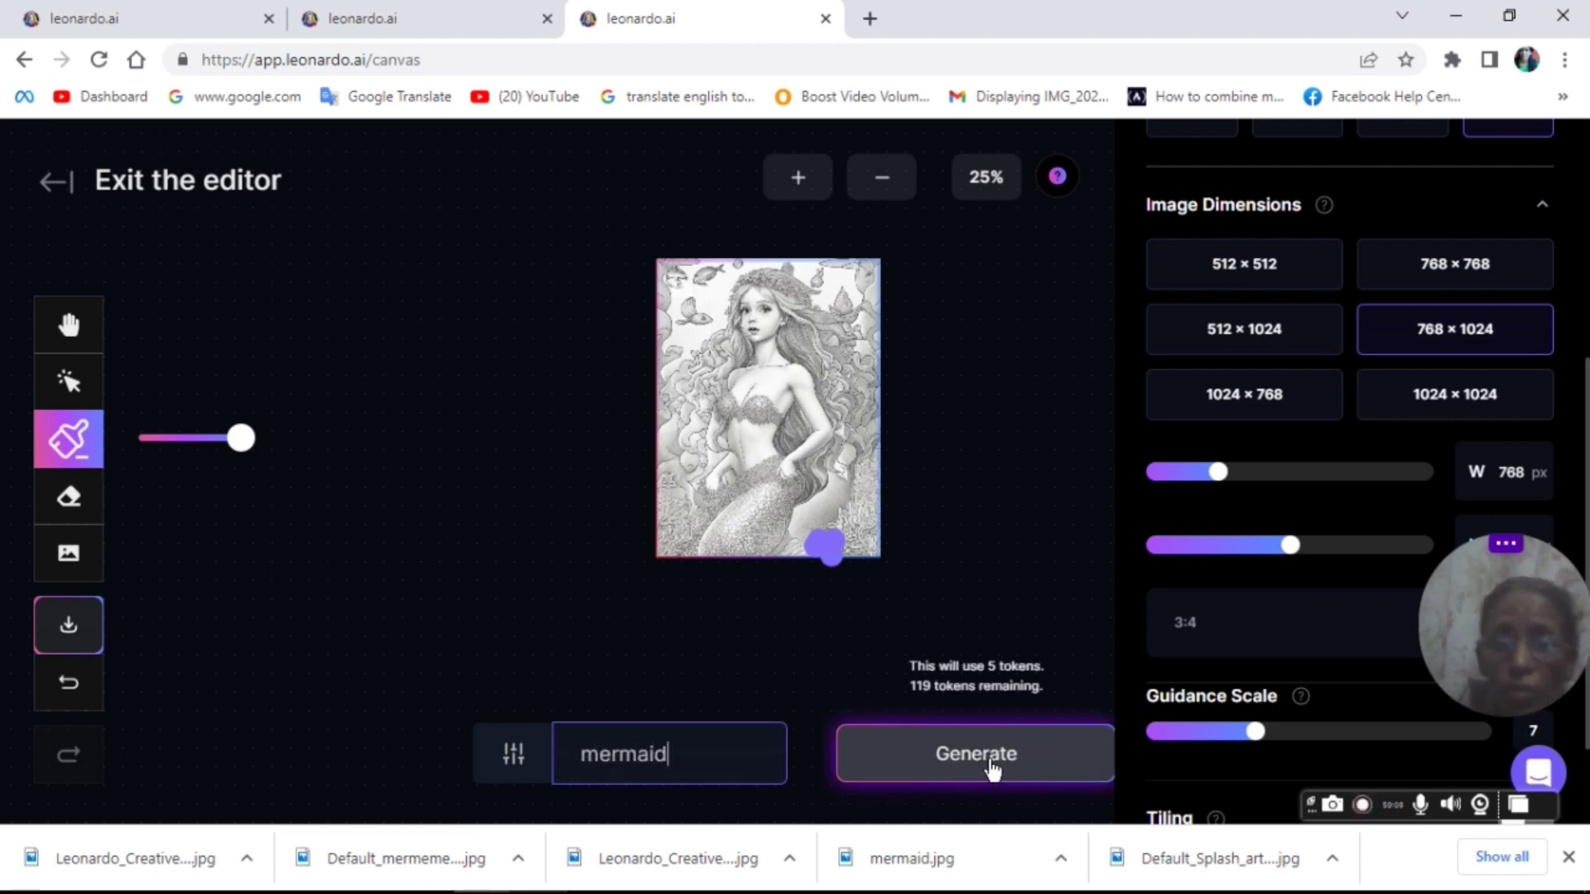
click(994, 768)
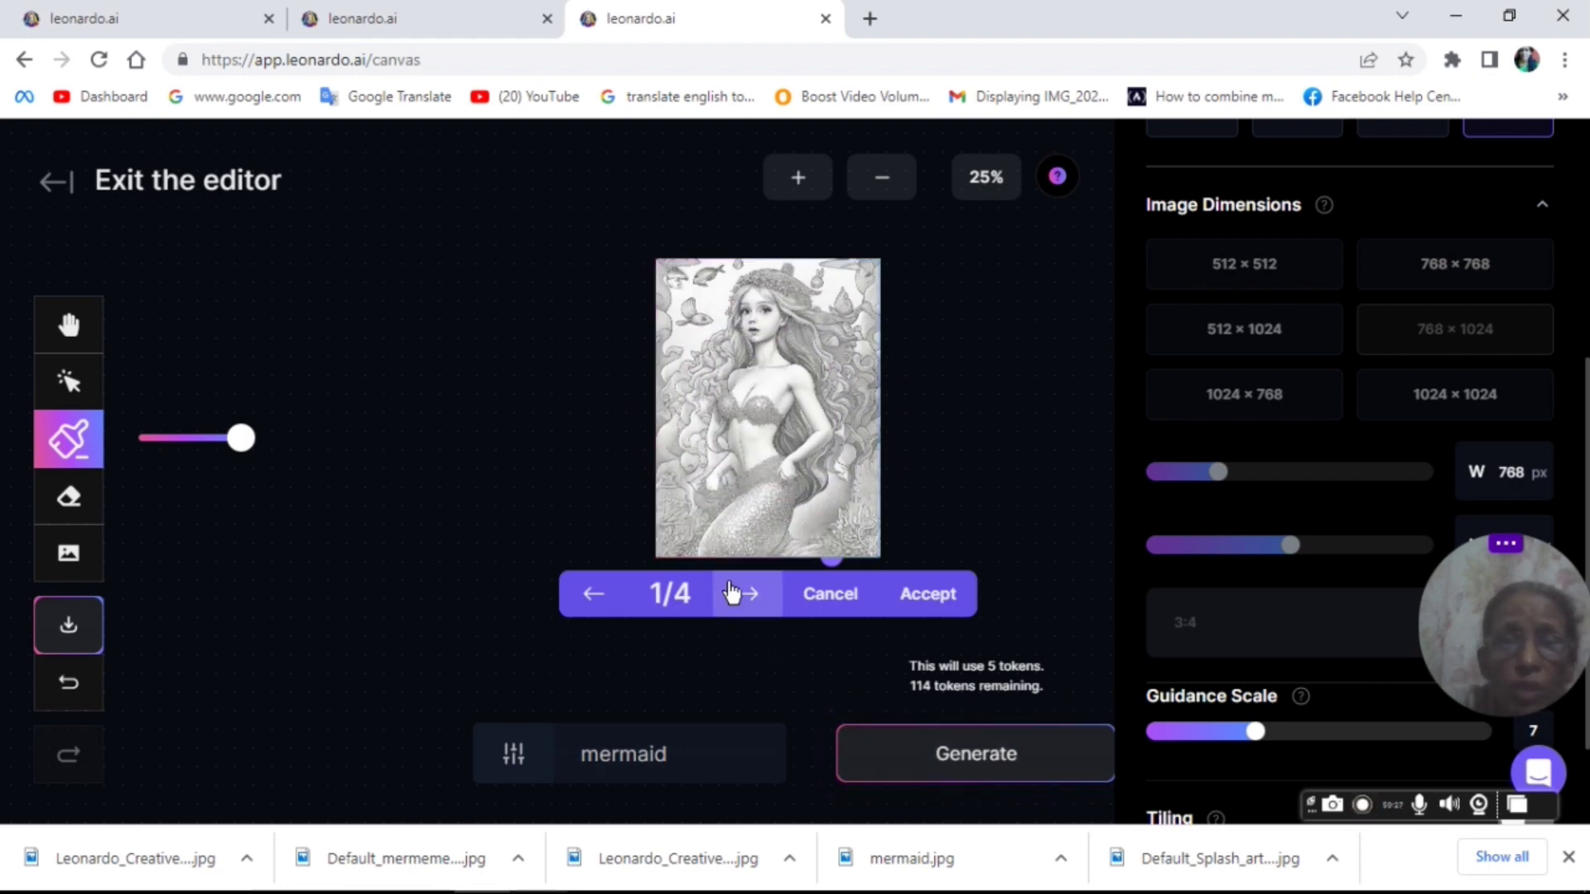
- Compare the four generated variants of the masked area and accept the first one
click(749, 595)
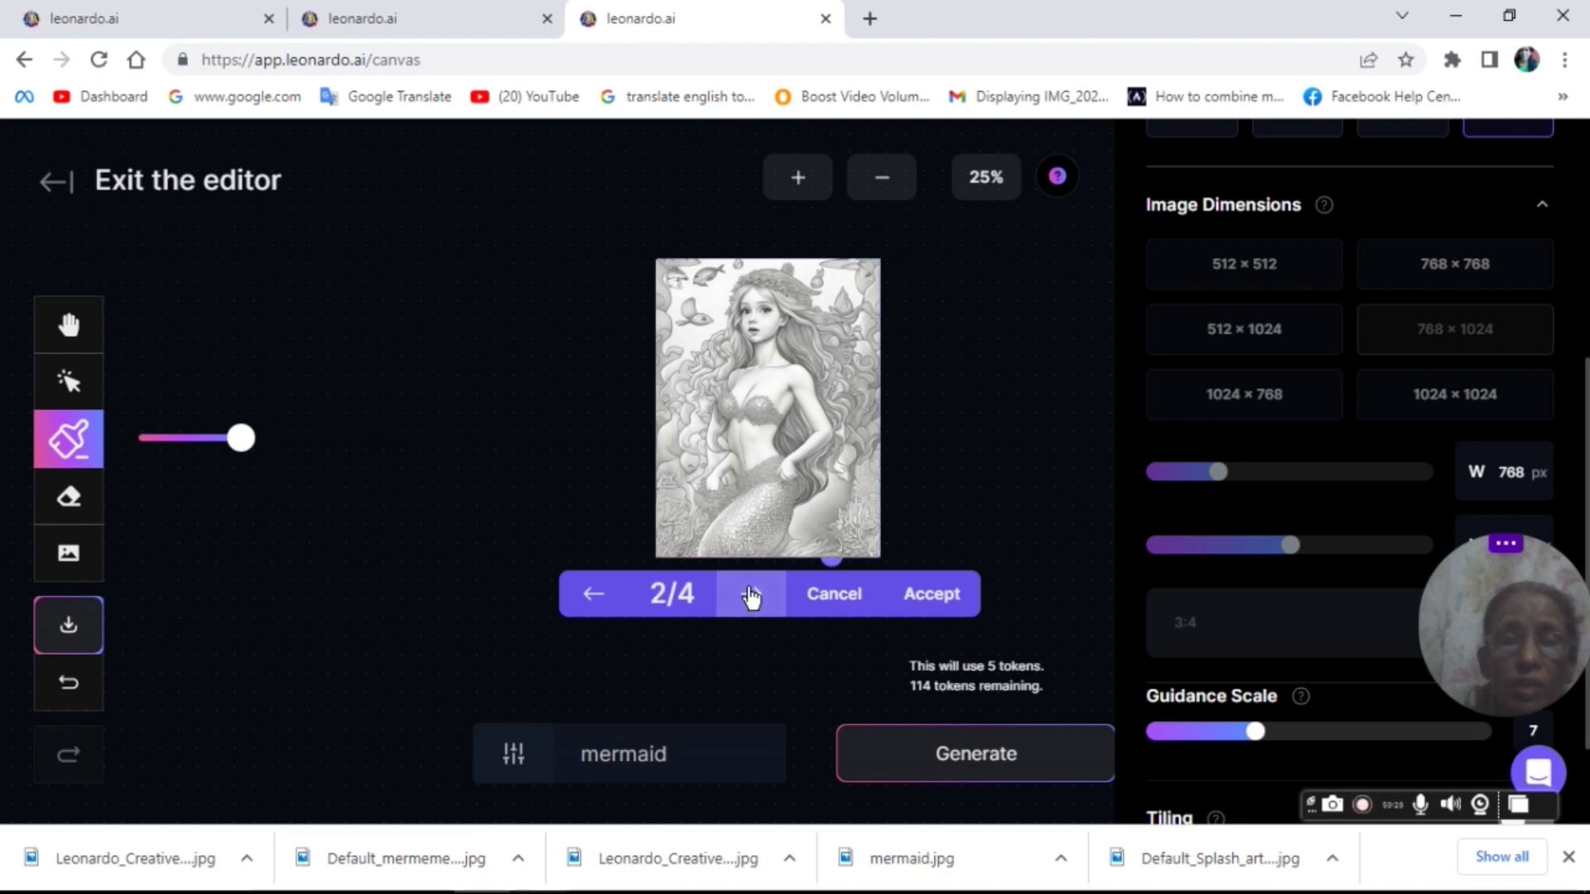
click(750, 596)
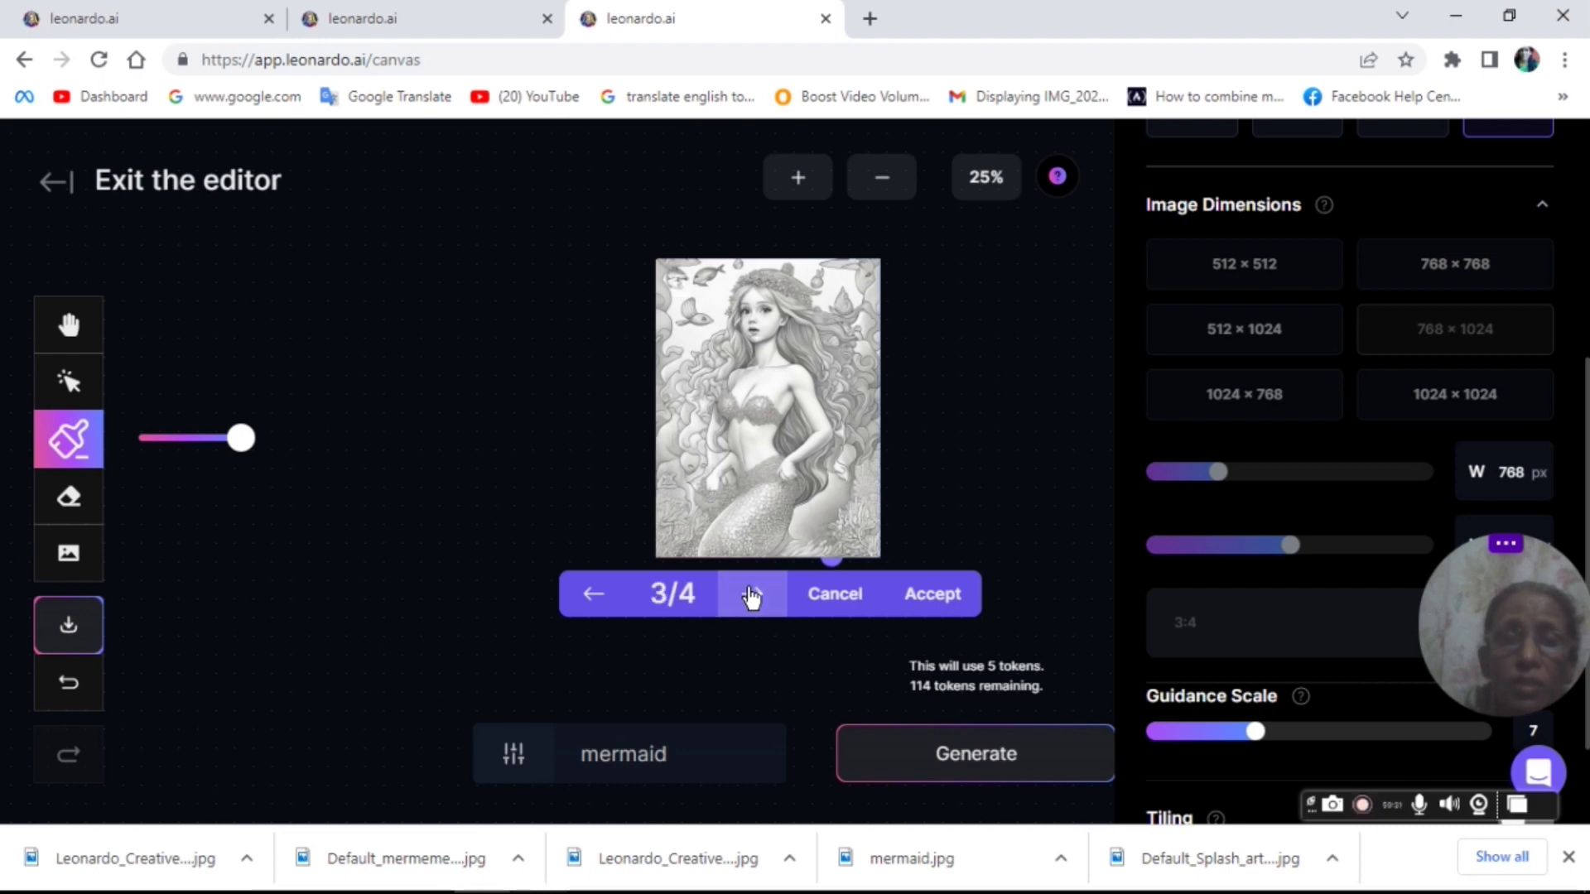
click(750, 595)
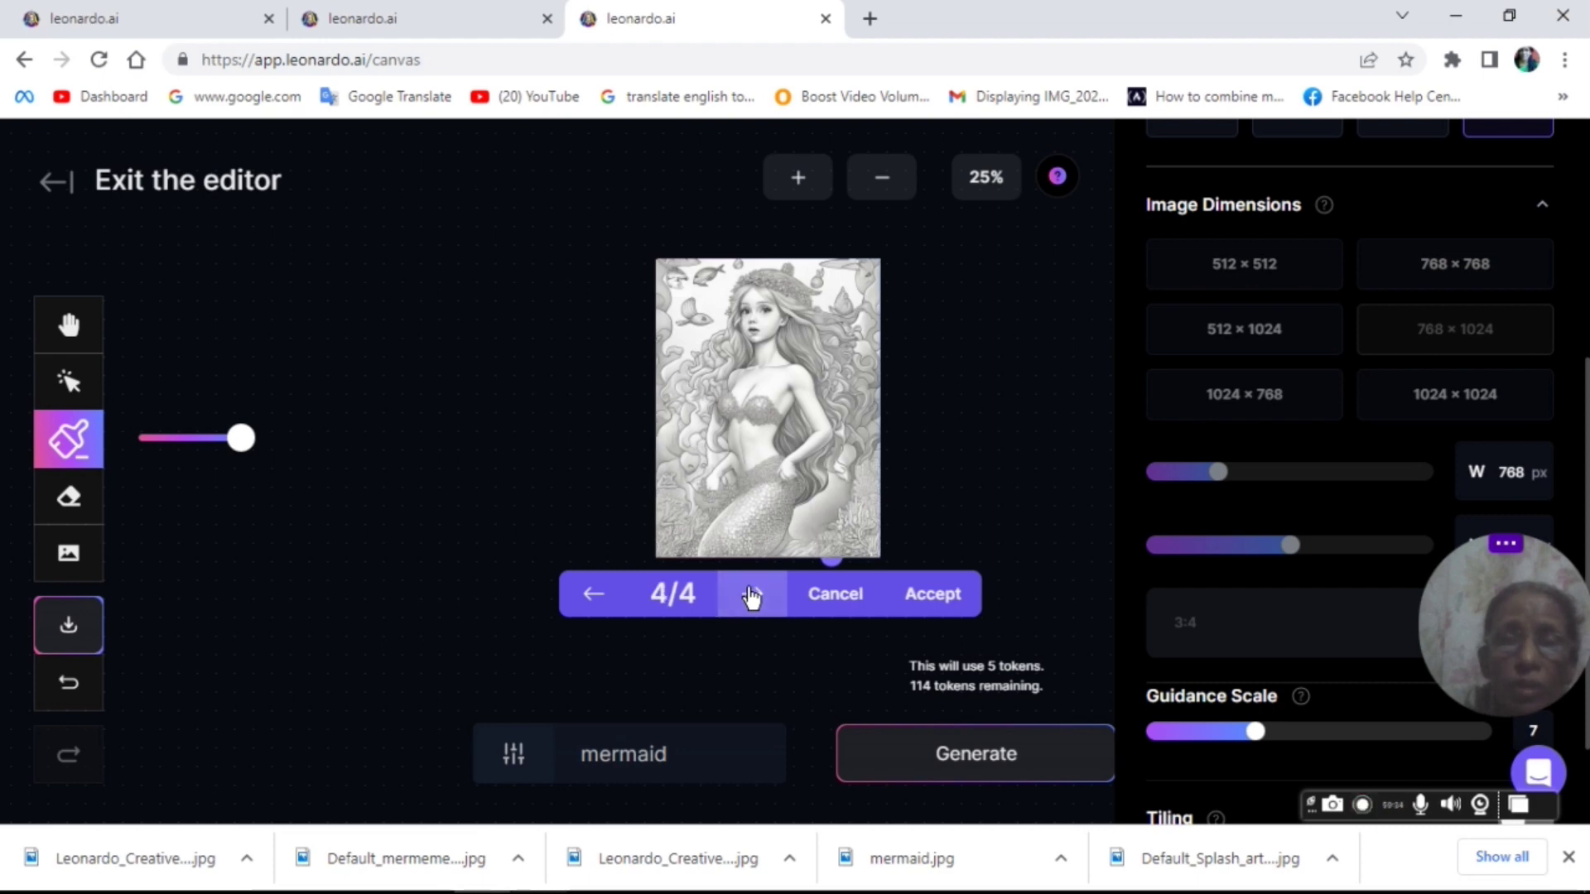
click(750, 595)
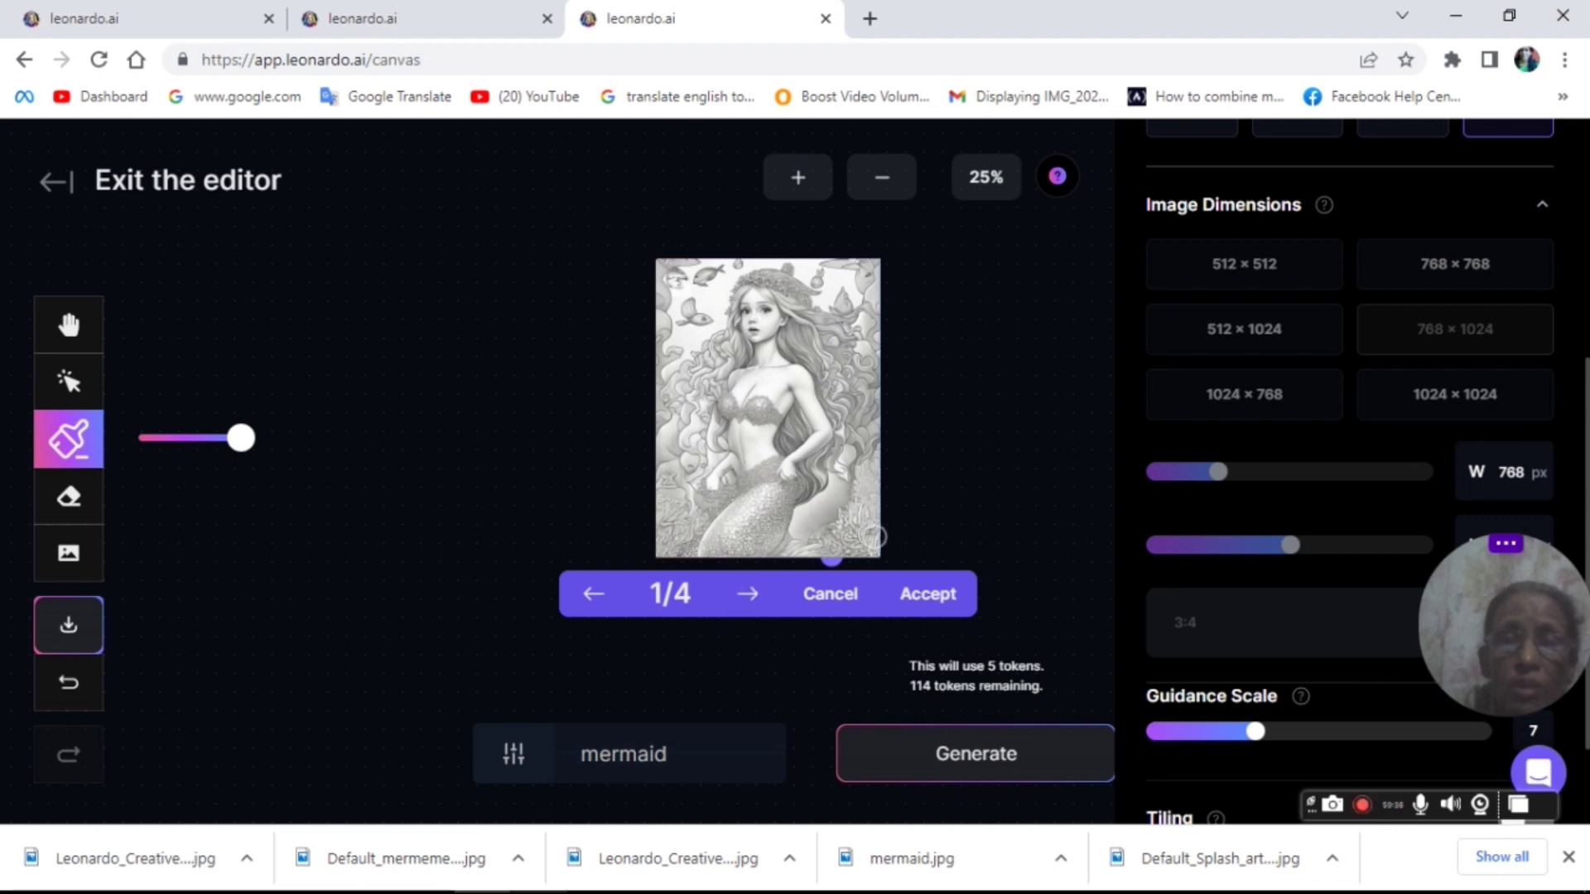
click(929, 595)
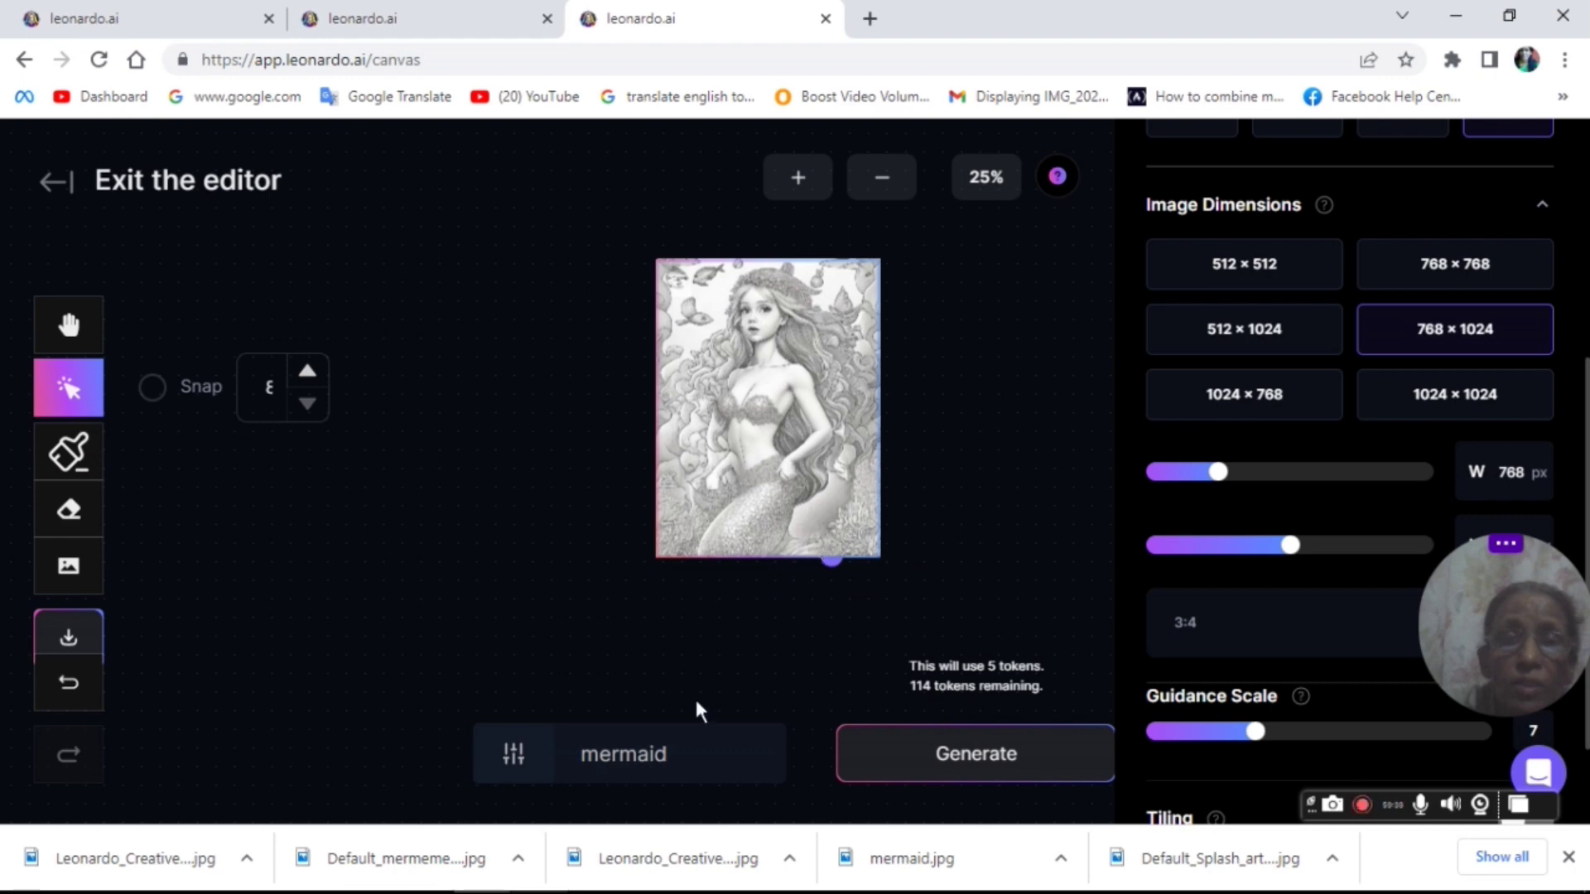
- Download the edited canvas artwork and save it to the Desktop as artwork (1).png
click(78, 648)
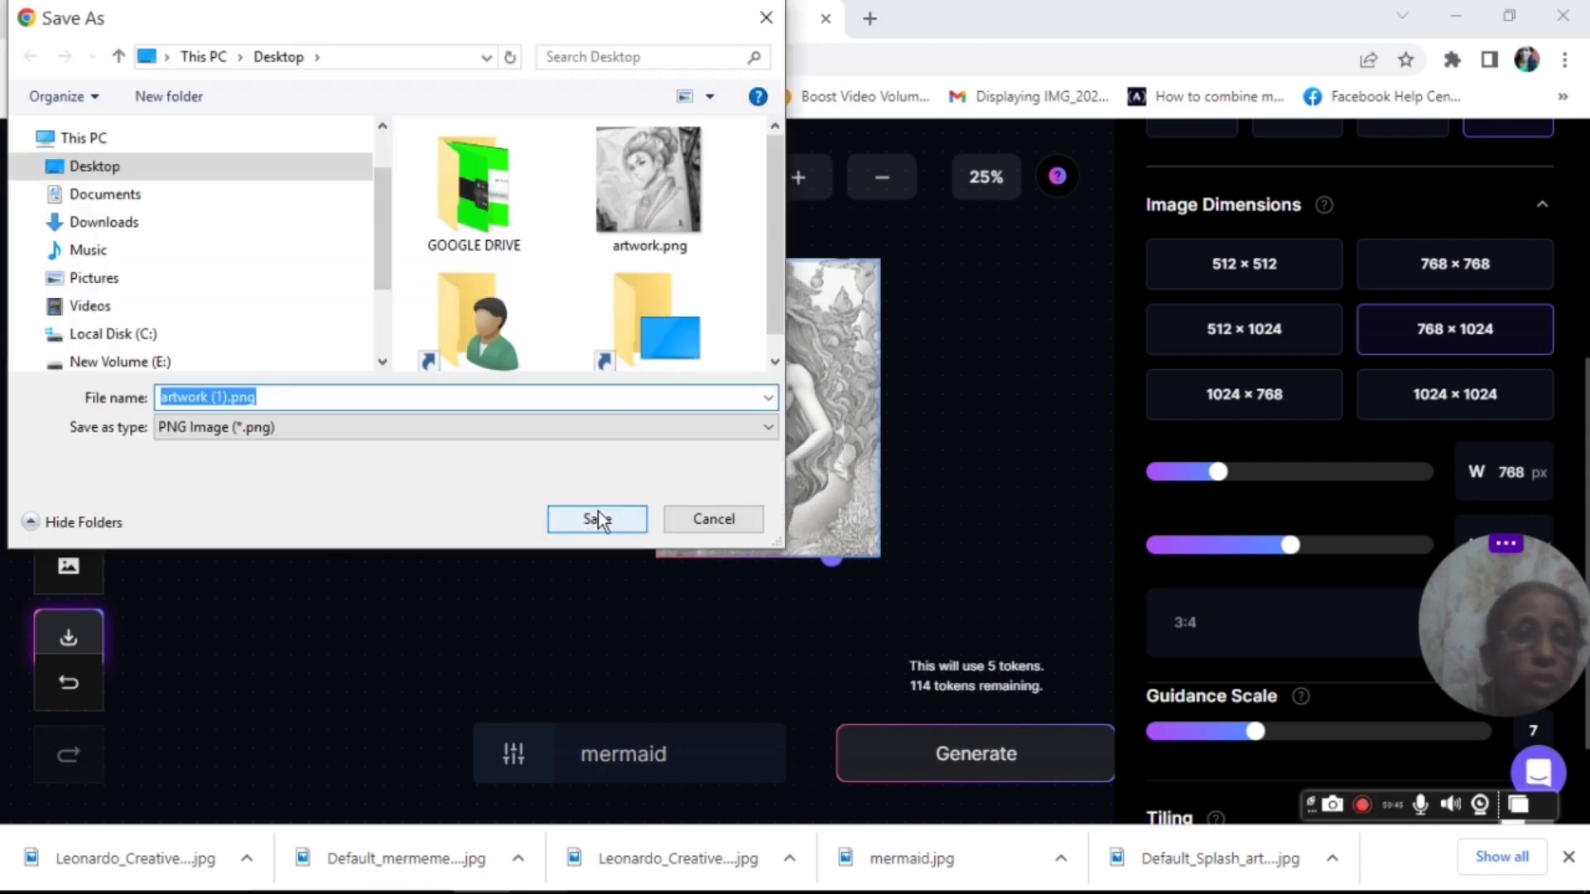
click(598, 519)
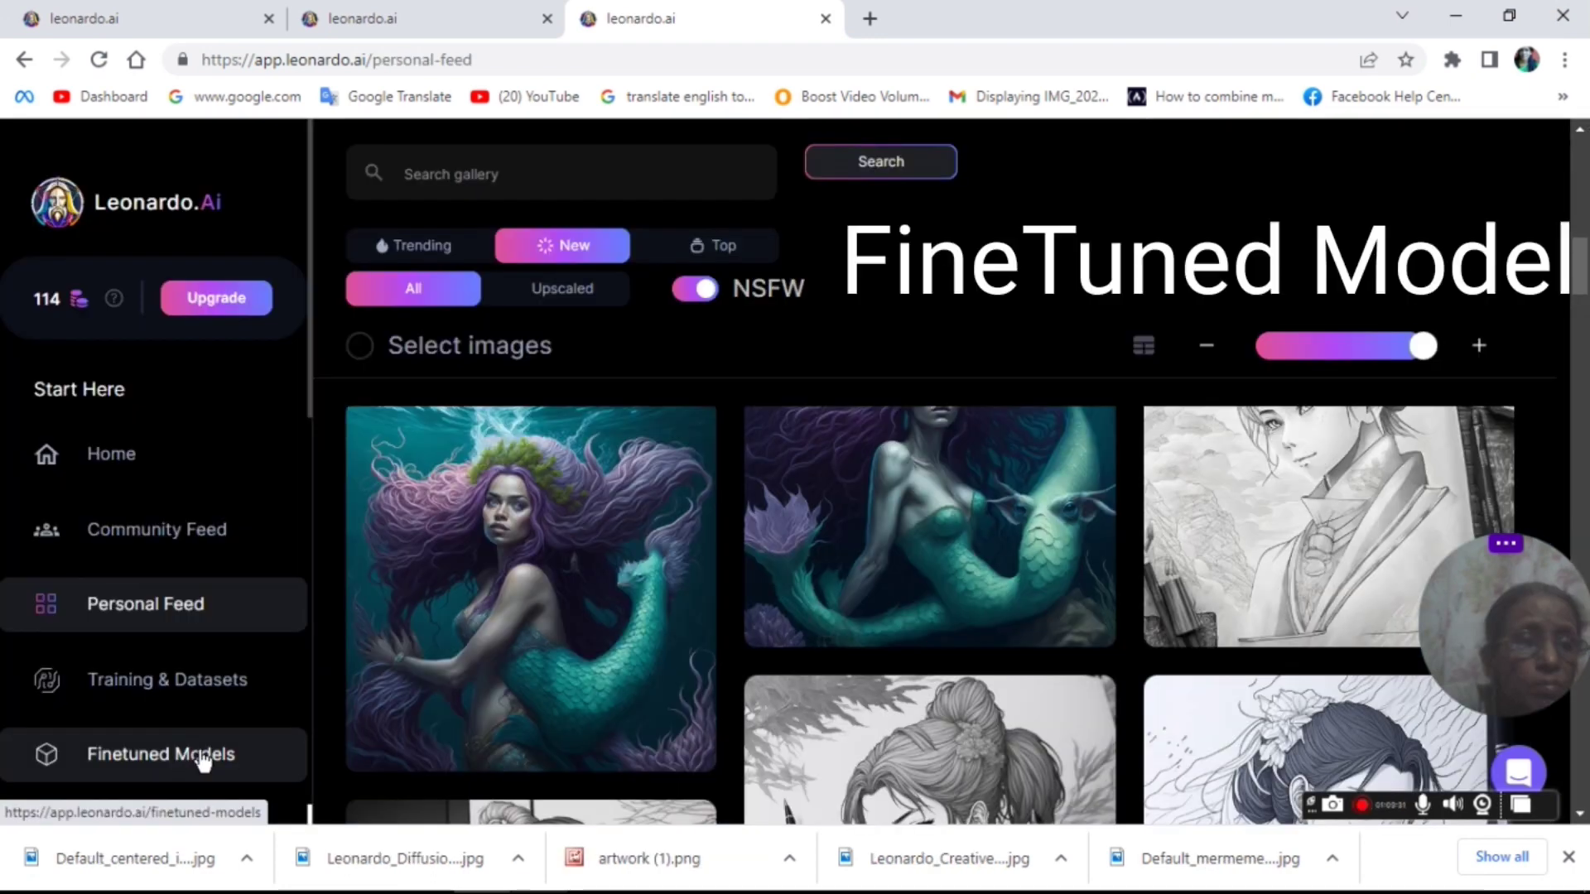
- Pick the Anime Girls 1.0 community model from the finetuned models and start image generation with it
click(202, 755)
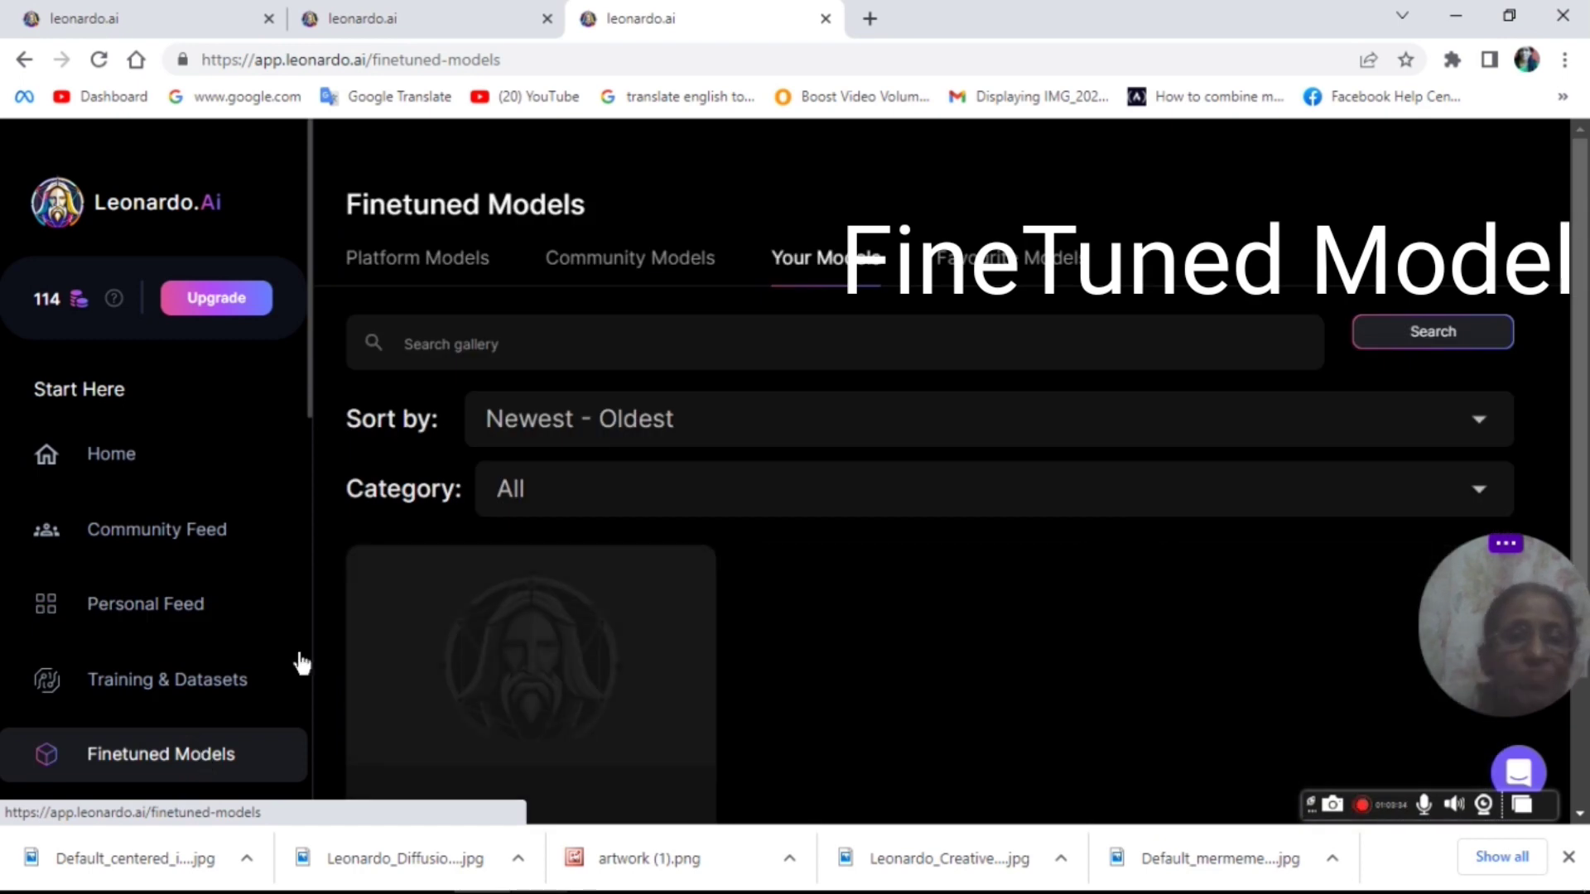
click(644, 261)
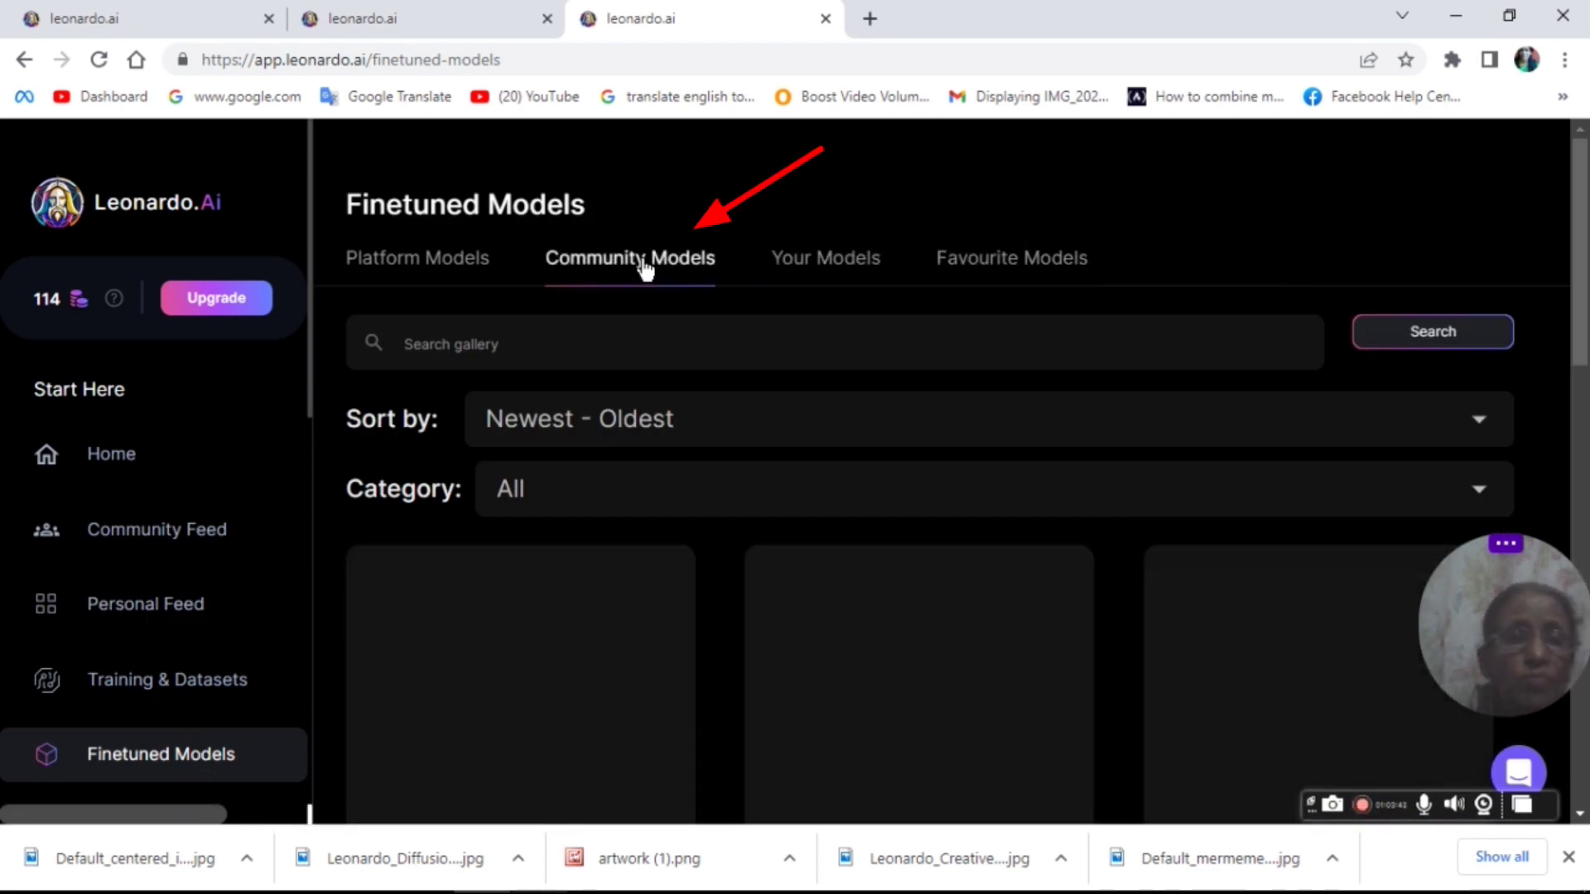
scroll(532, 497, down, 2)
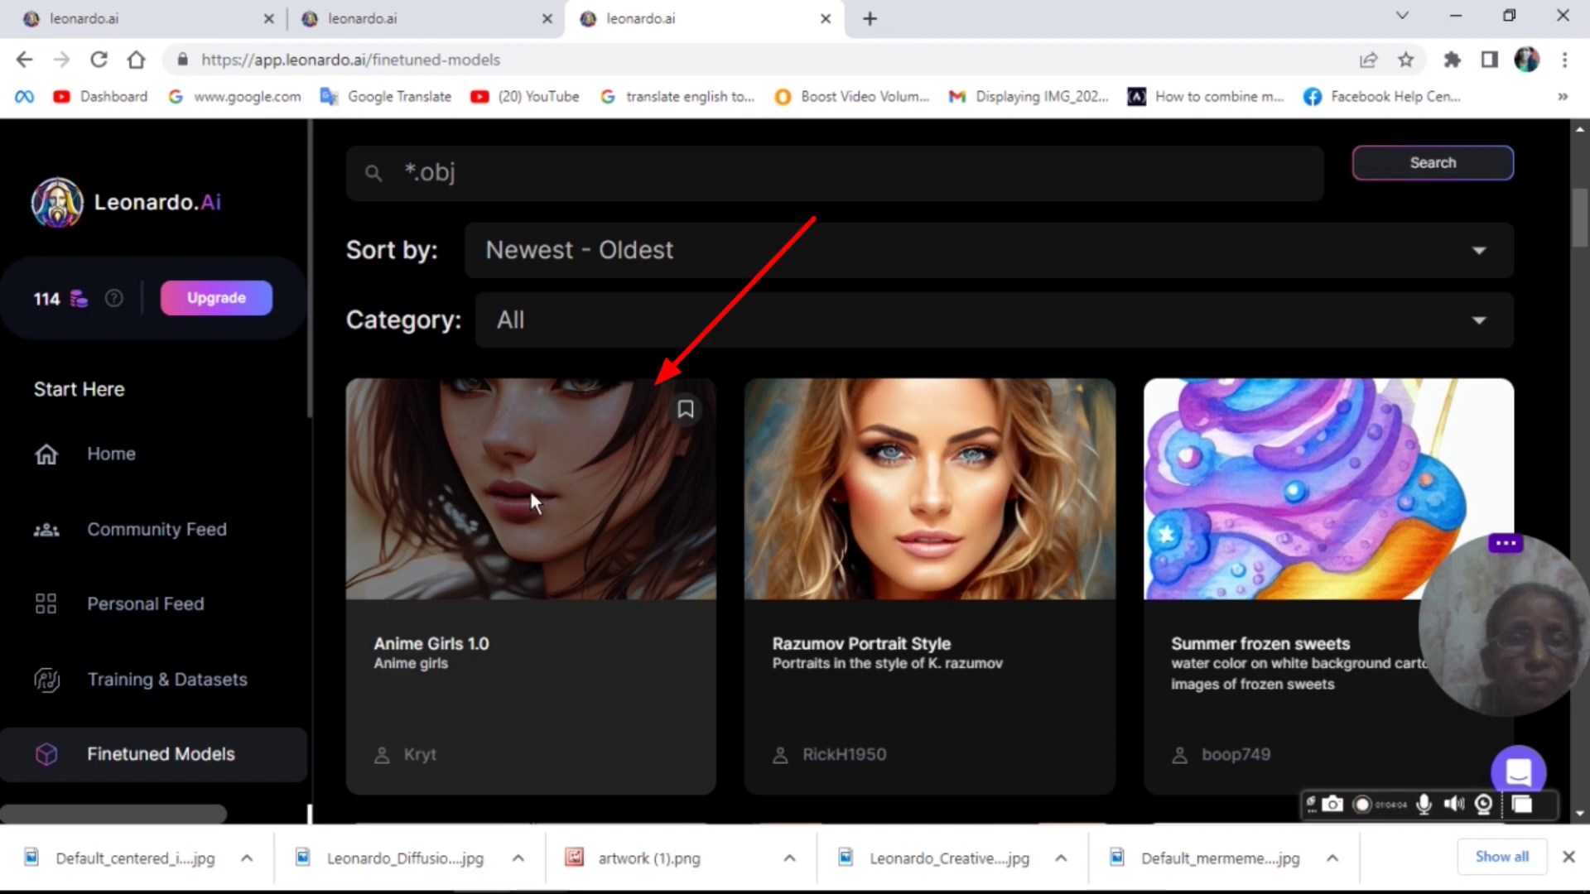
click(530, 500)
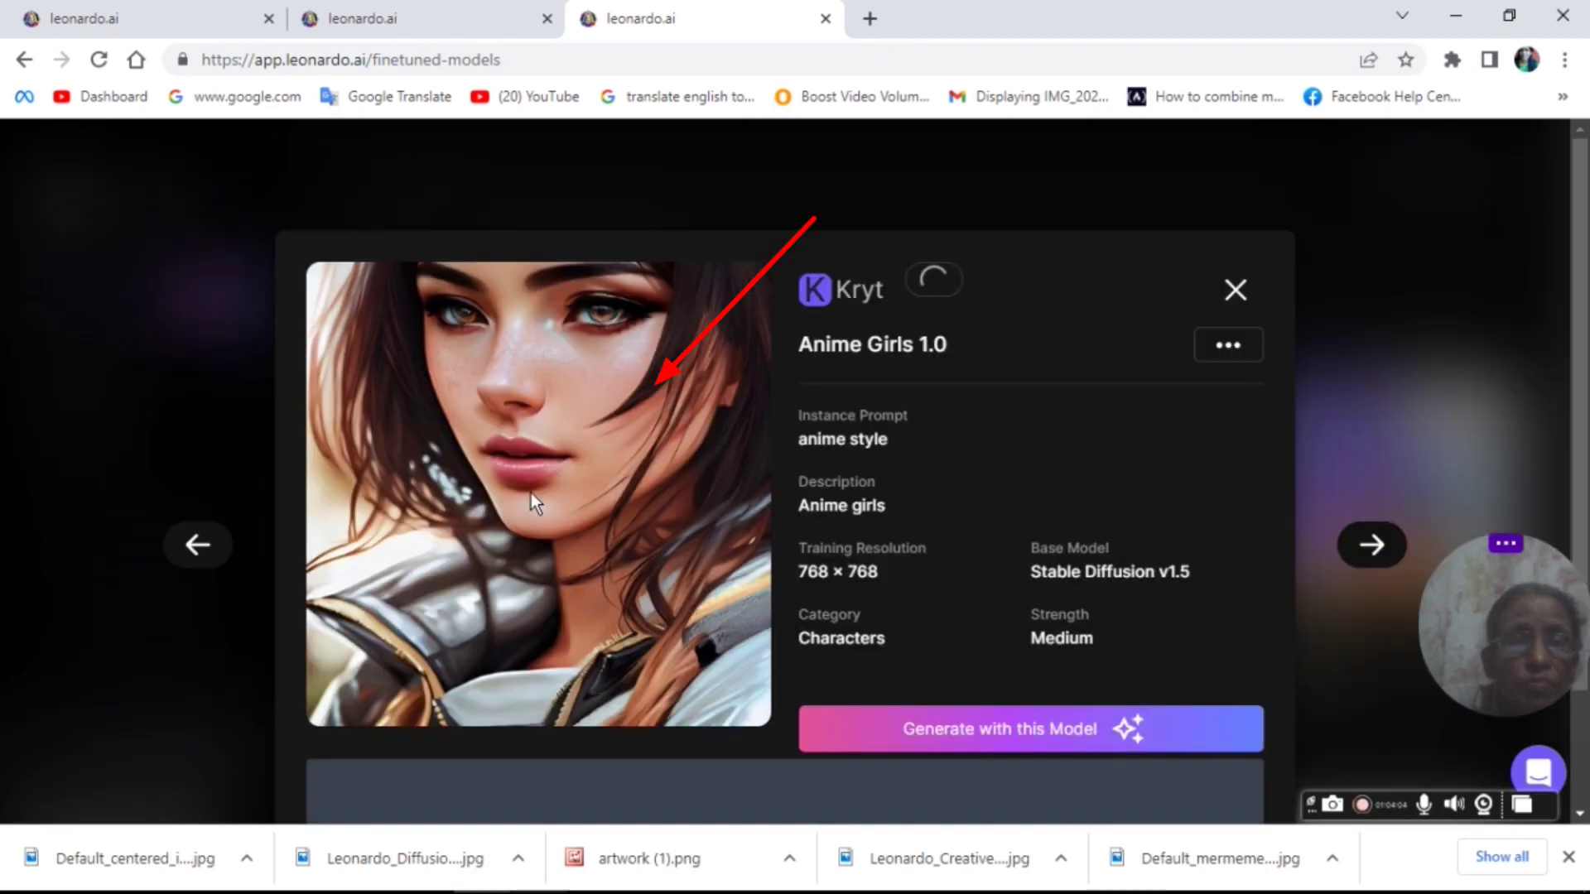
click(1002, 745)
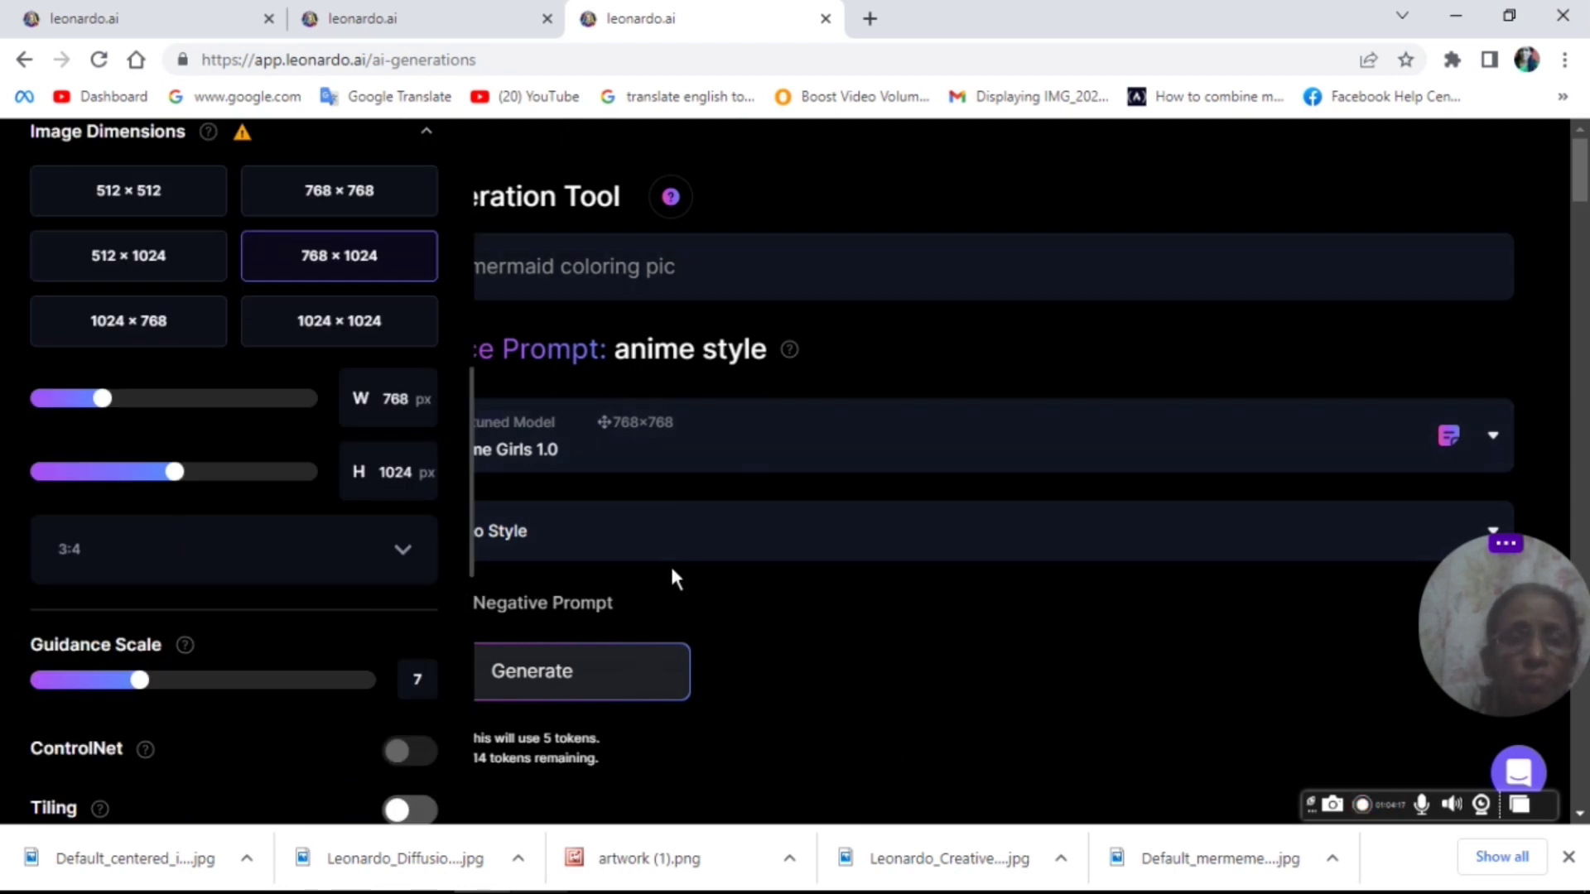
- Generate two 768 × 1024 images from the mermaid coloring pic prompt with Anime Girls 1.0 and review them
click(614, 691)
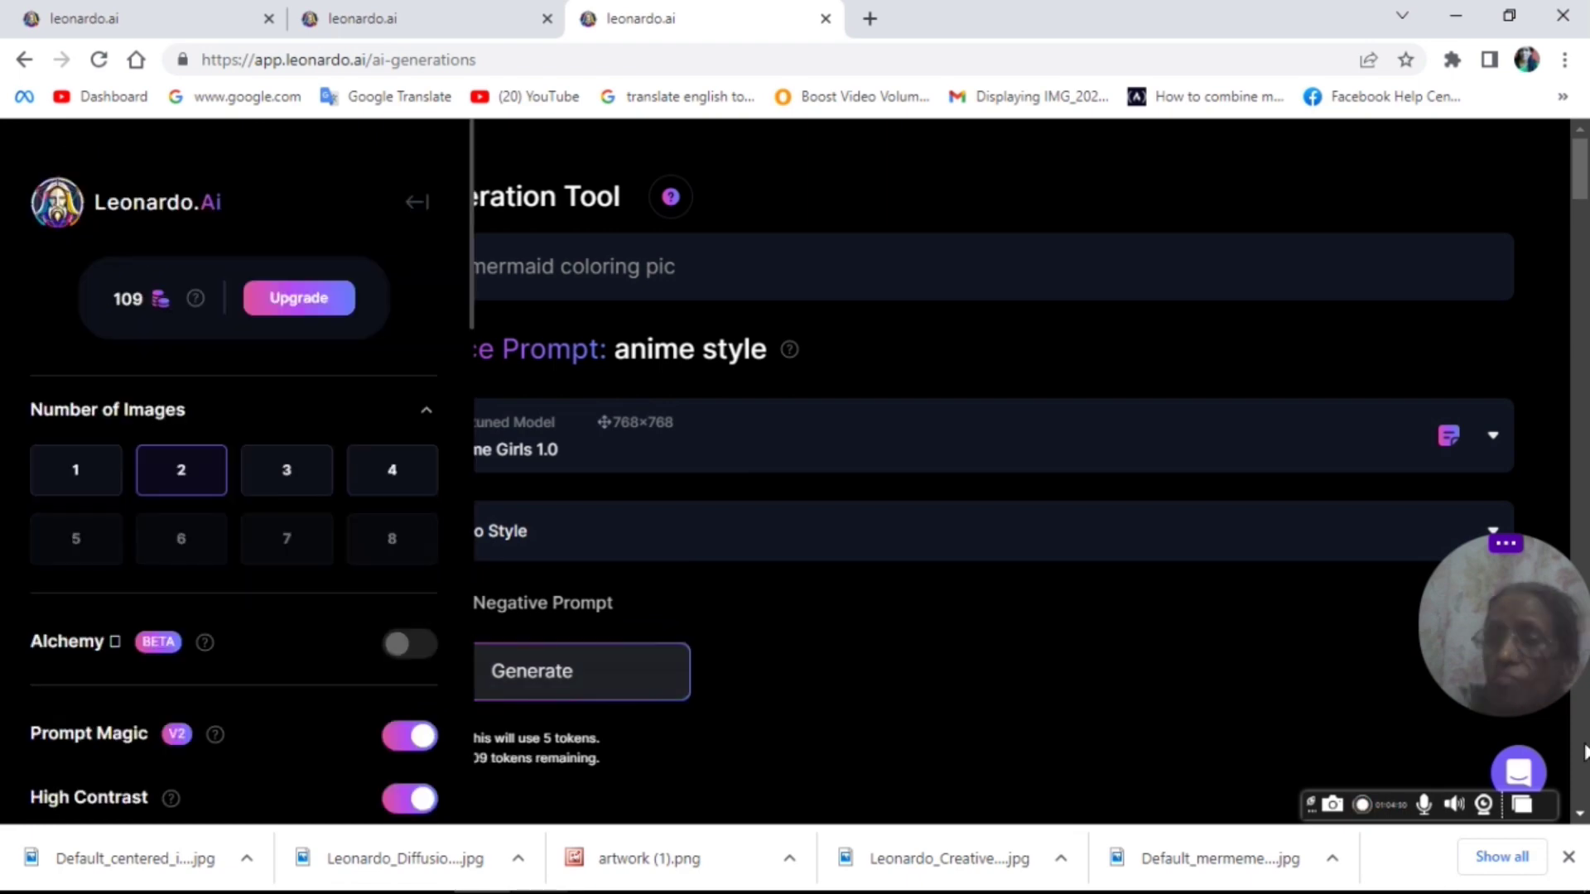
scroll(1583, 749, down, 5)
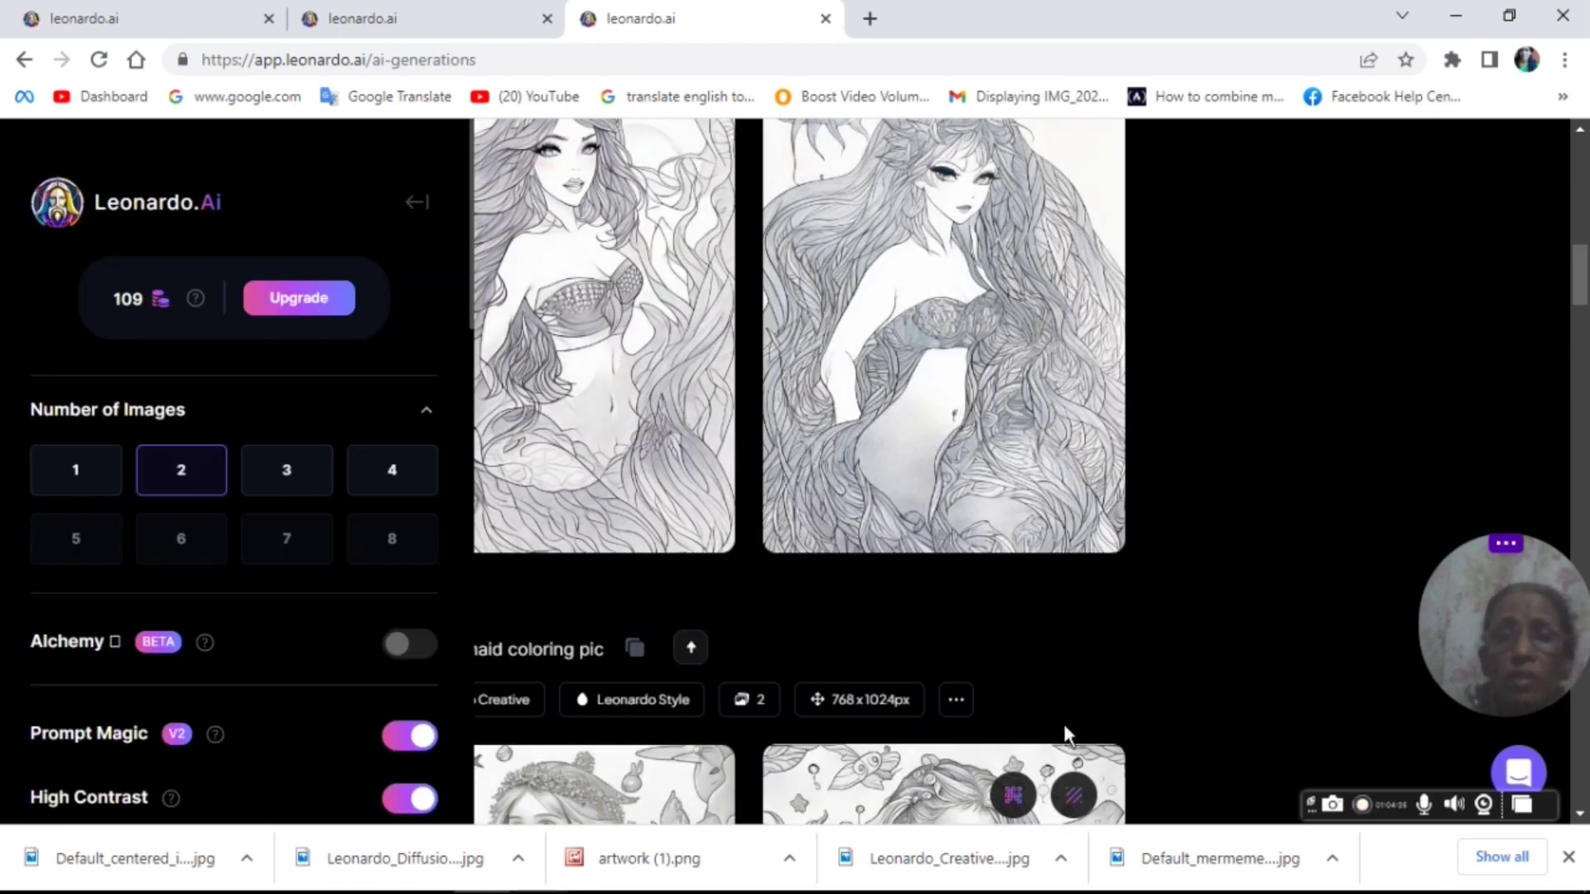
mouse_move(591, 412)
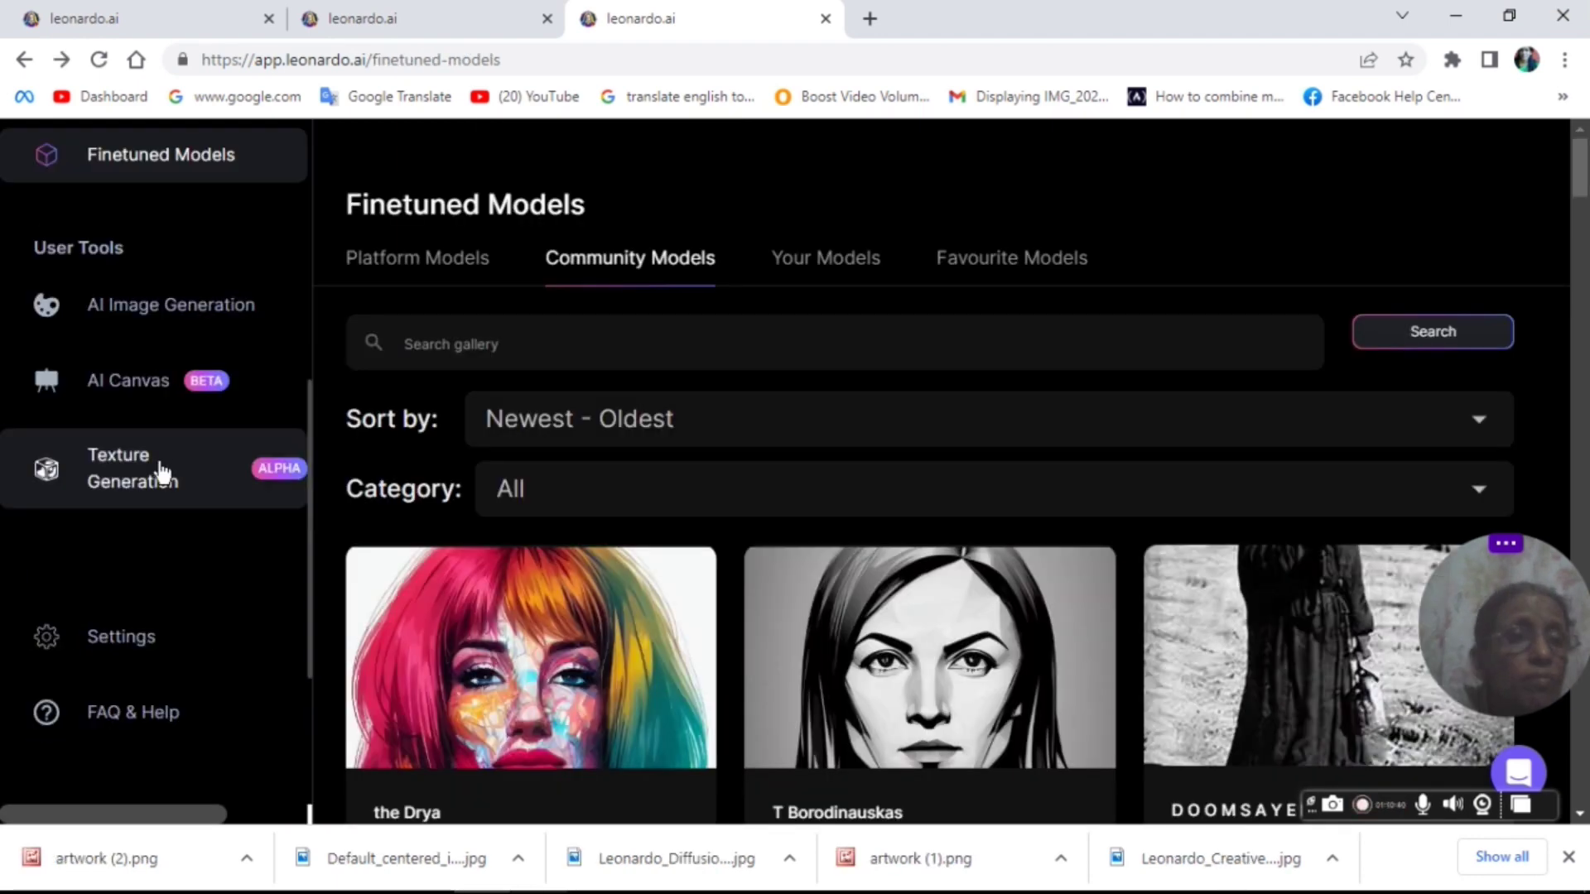
- Open 3D Texture Generation, read through its three introduction pages and leave the tool
click(161, 472)
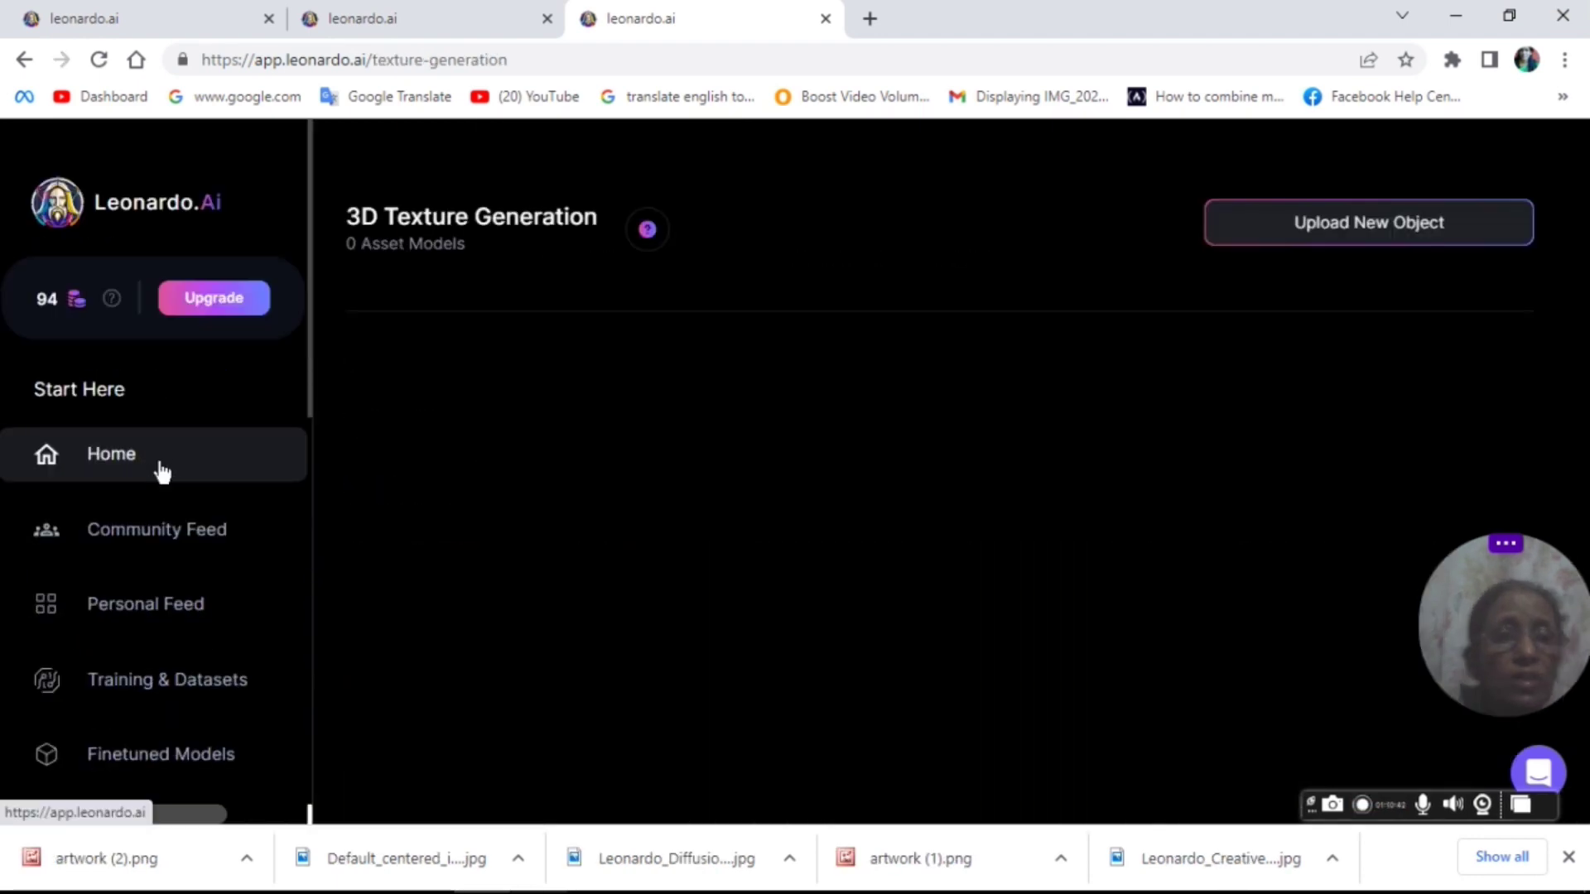
scroll(1020, 716, down, 2)
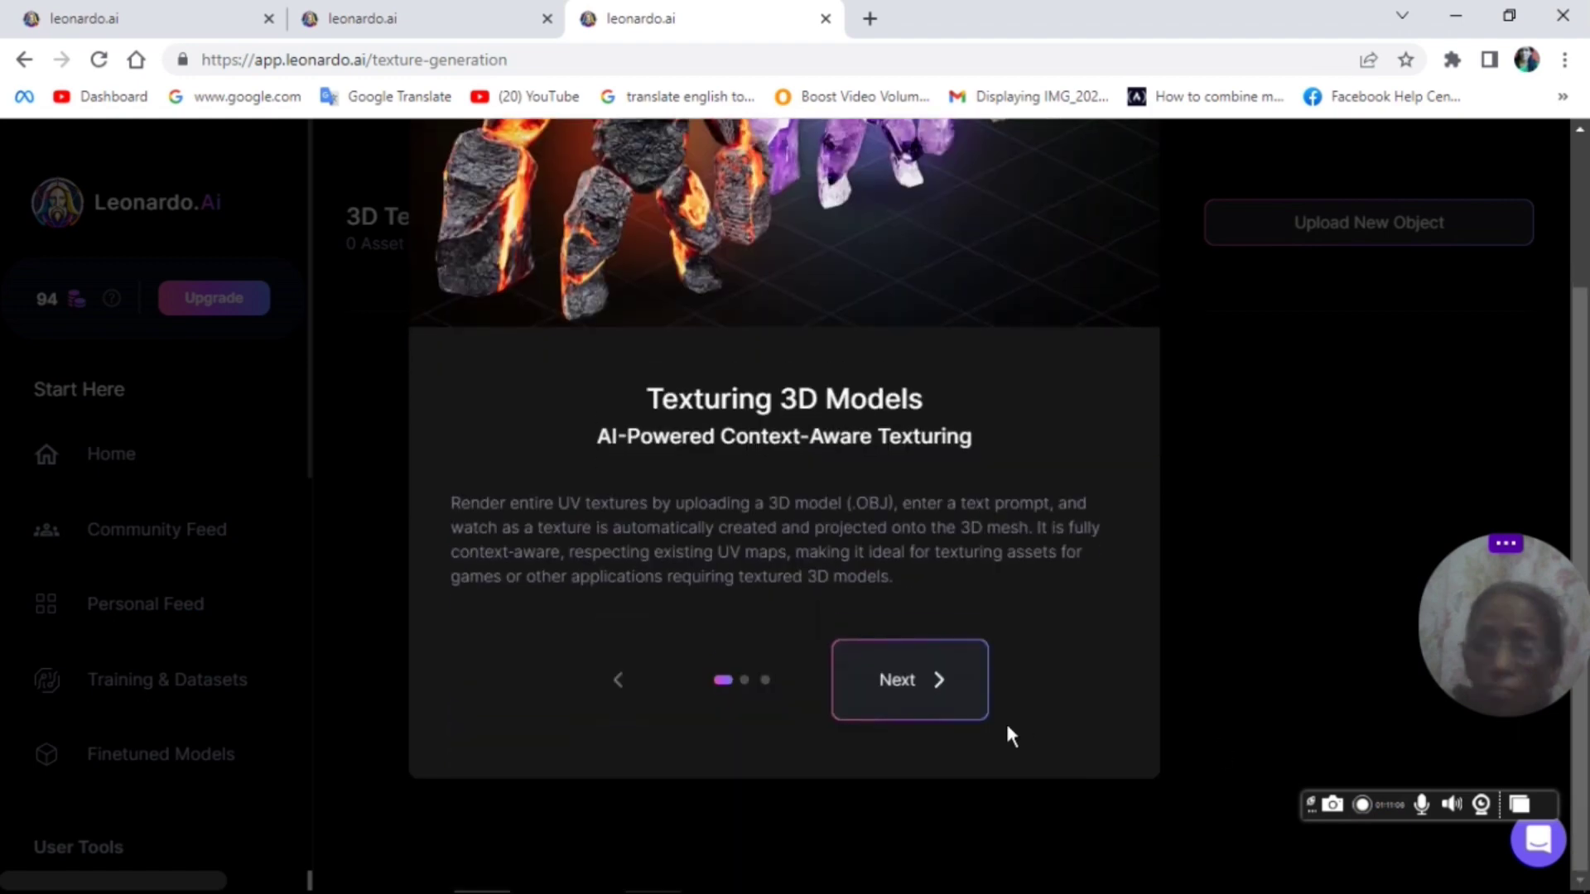
click(900, 684)
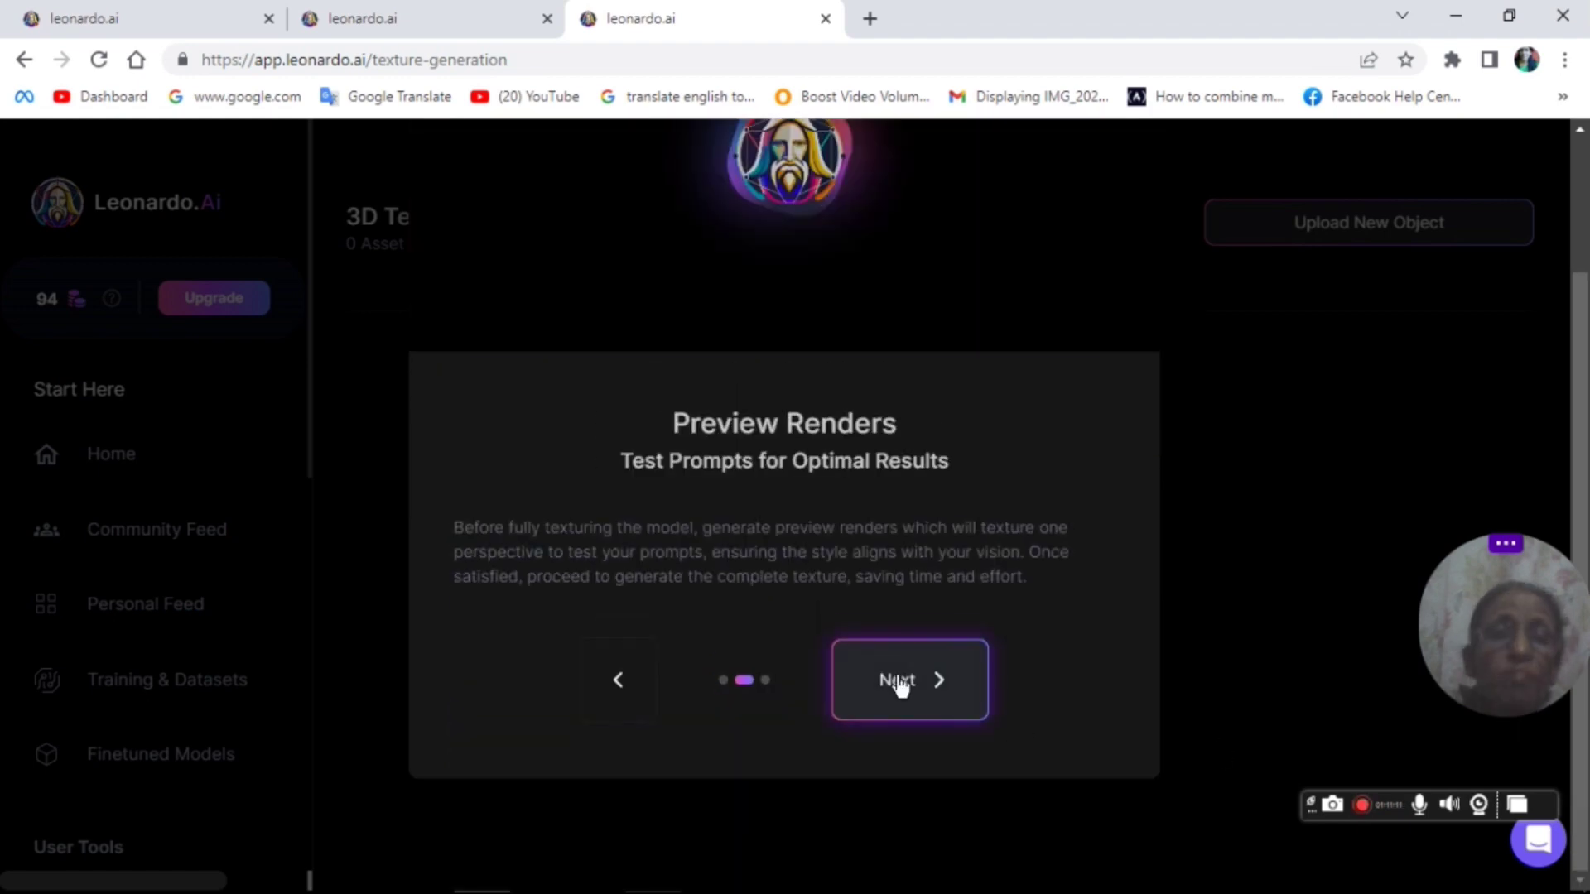
click(900, 684)
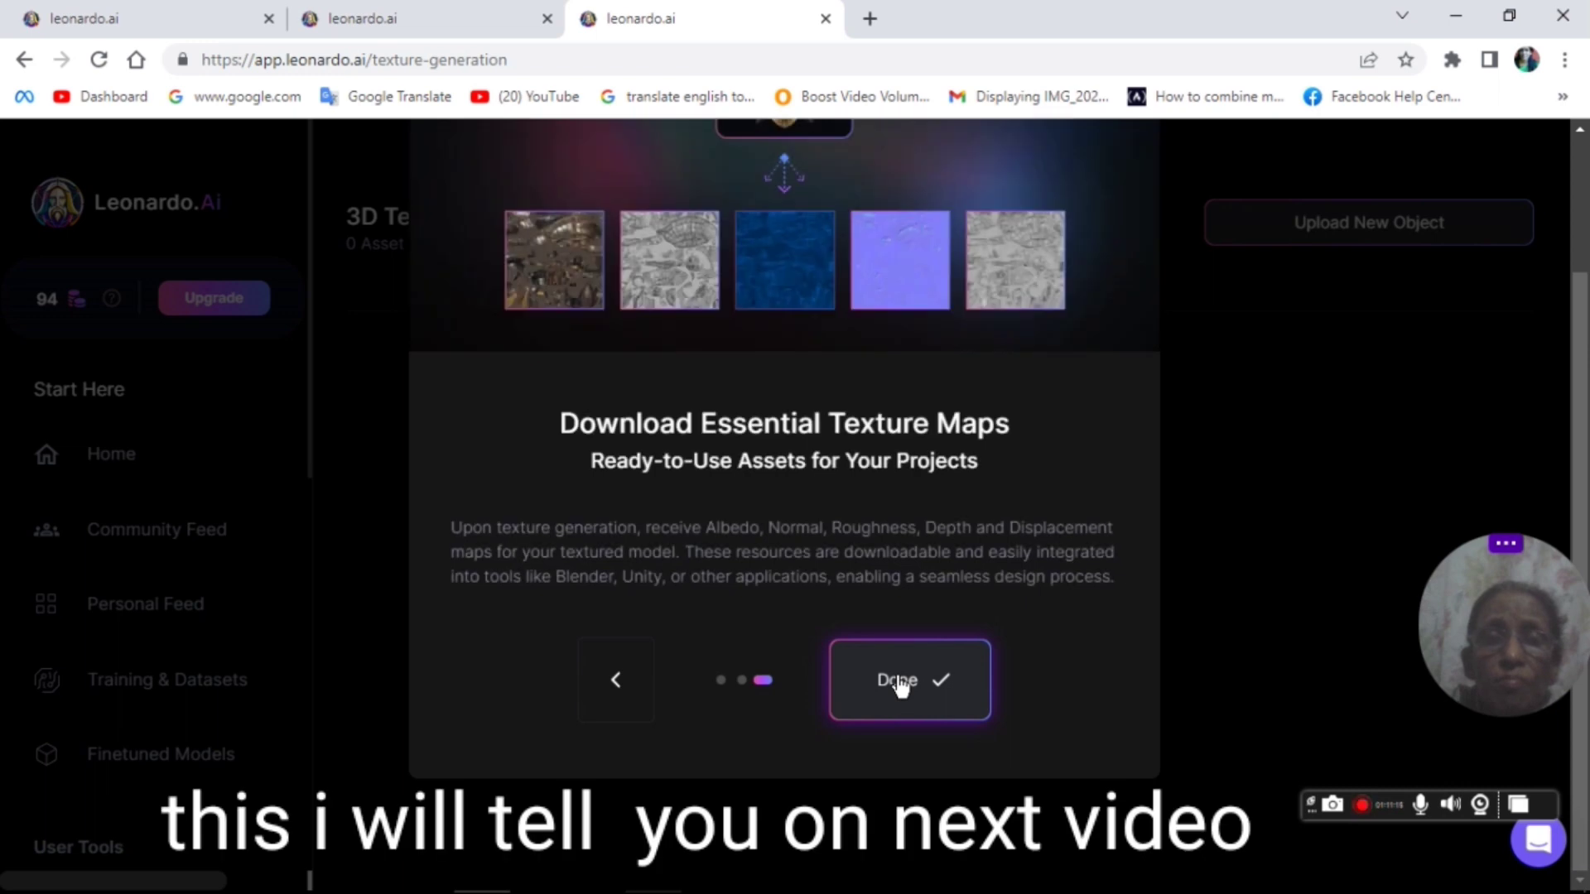
click(900, 684)
key(alt+Left)
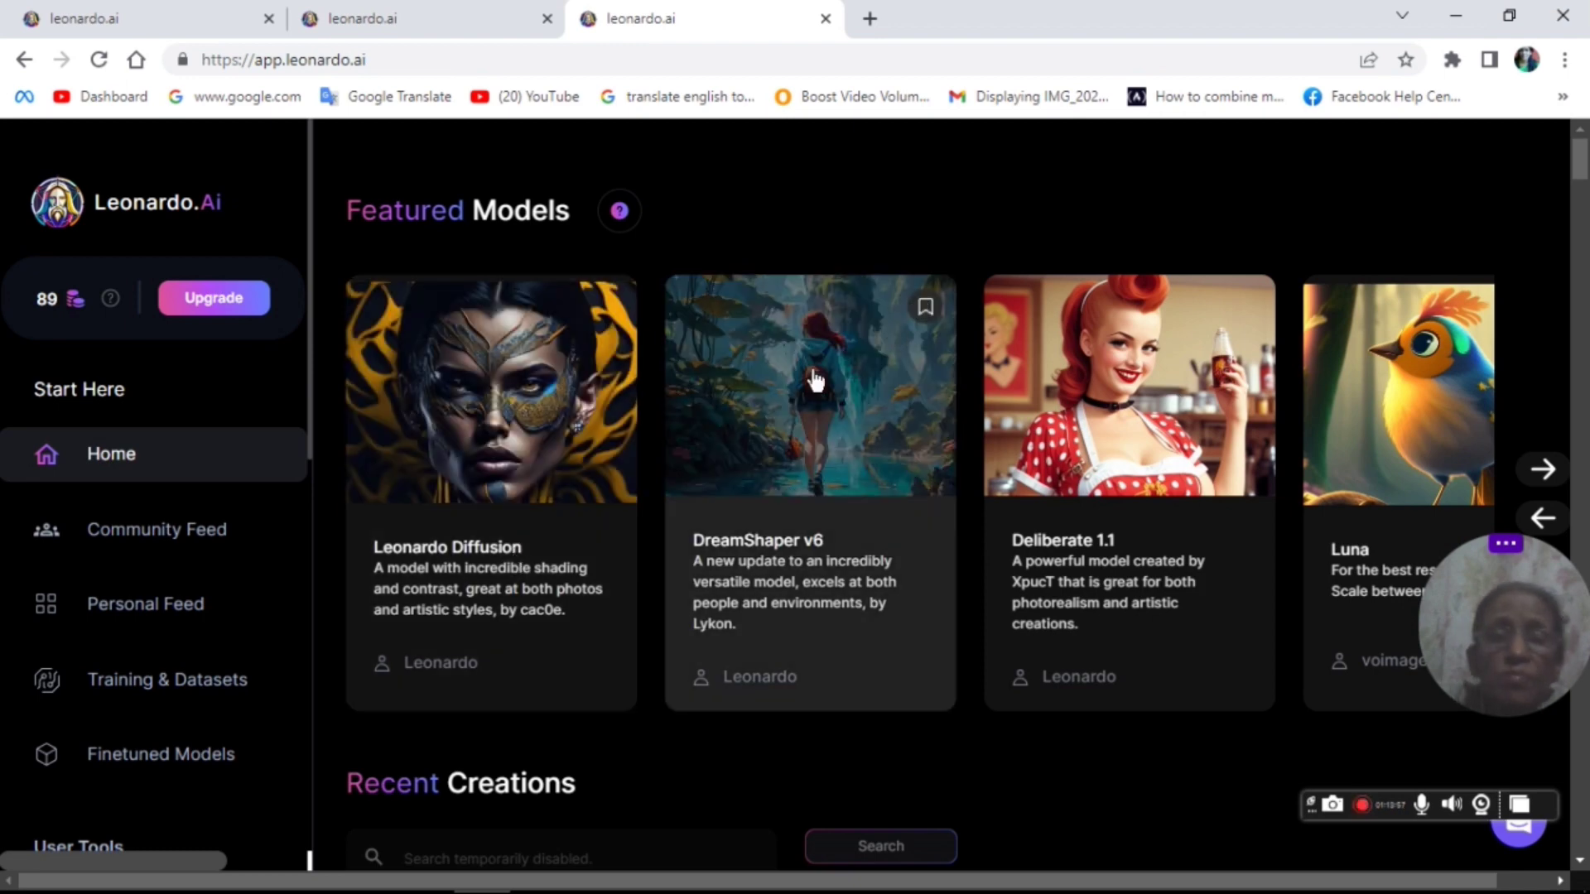
- Start image generation with the featured DreamShaper v6 model and enter a mermaid prompt
click(812, 380)
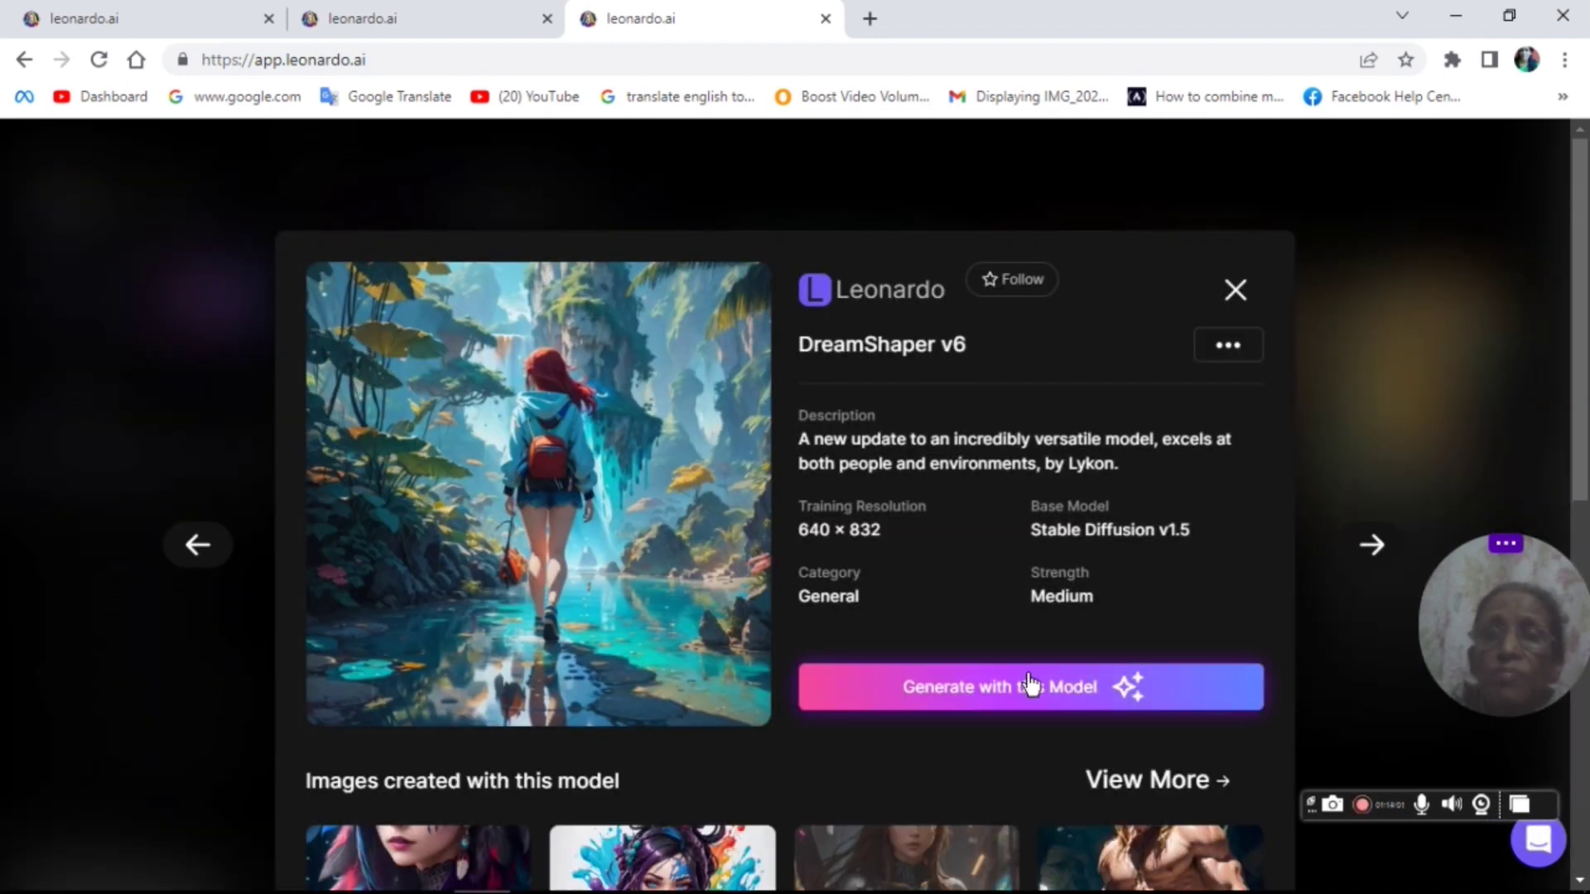
click(1031, 683)
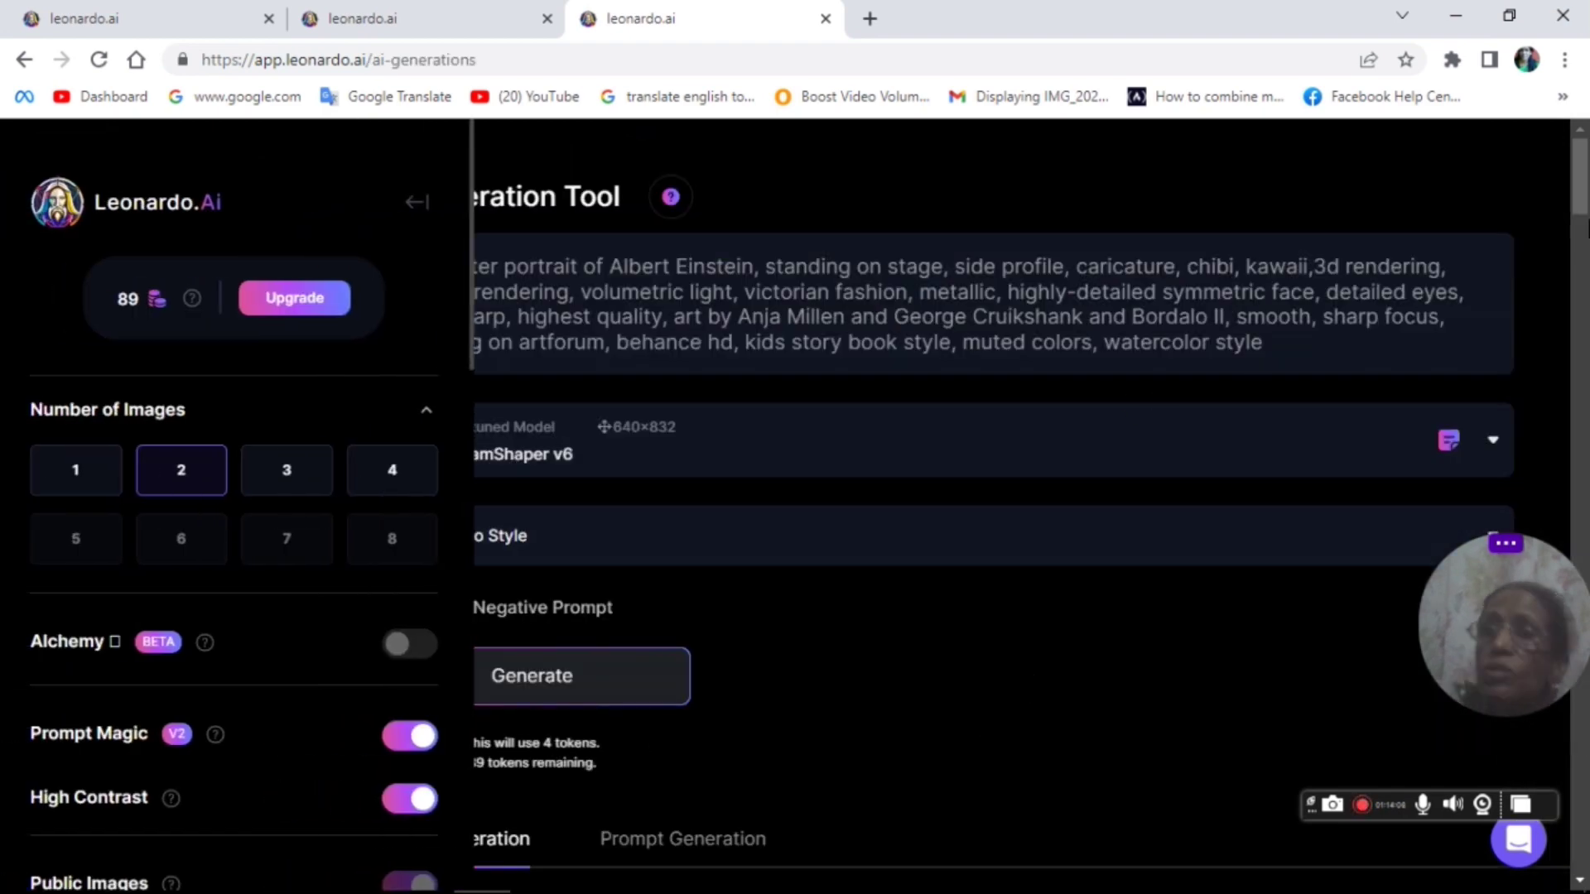
text(d)
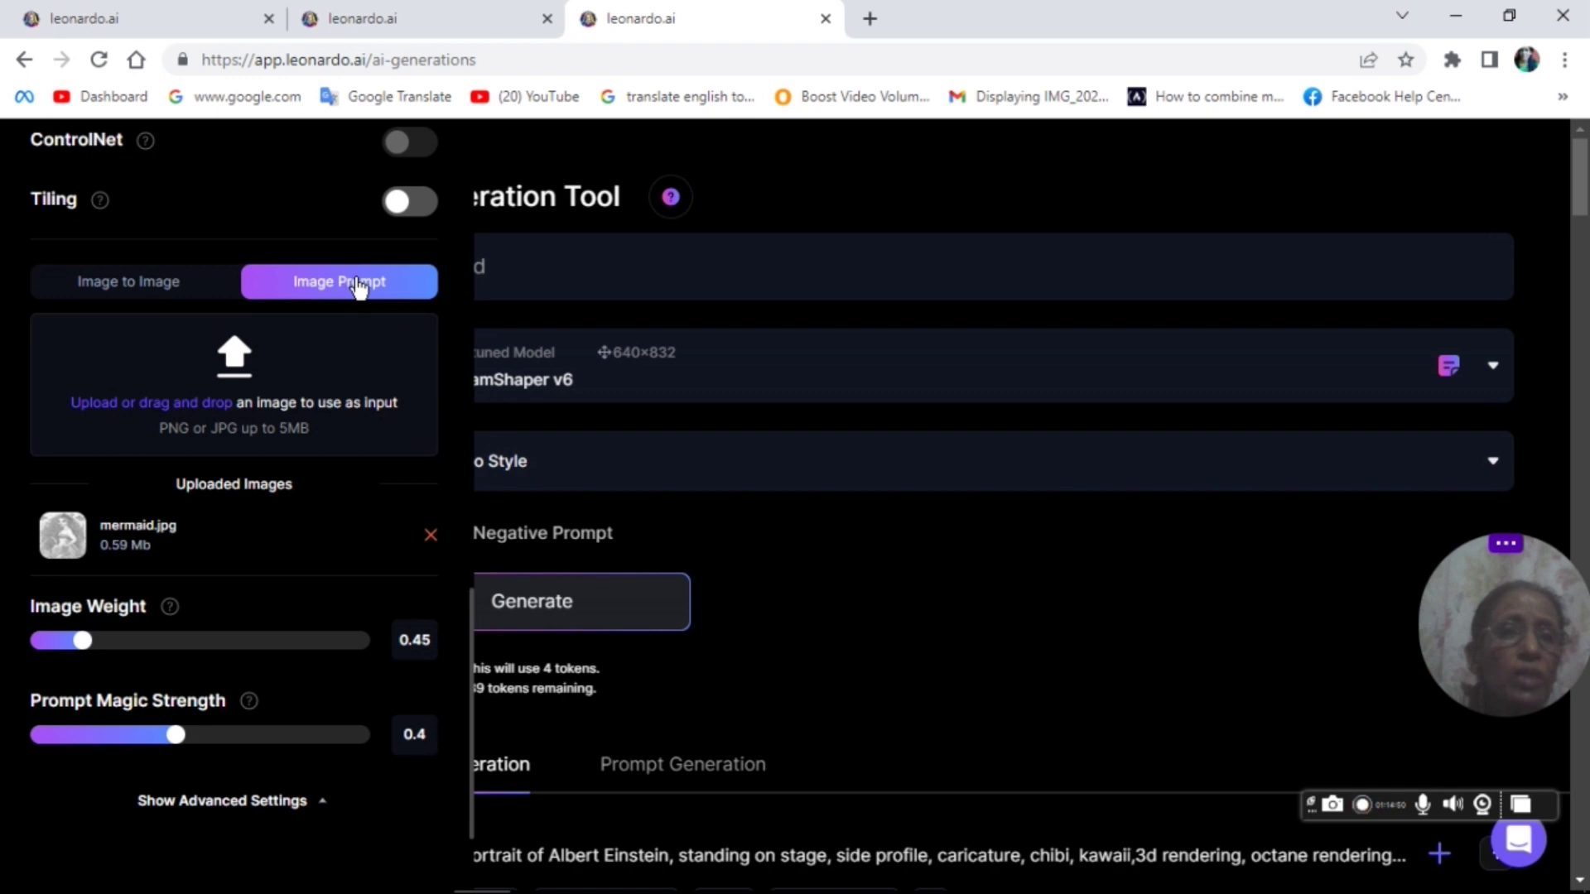
- Add a Leonardo_Creative mermaid picture from the Desktop as a second image prompt, then generate two images with DreamShaper v6
click(236, 364)
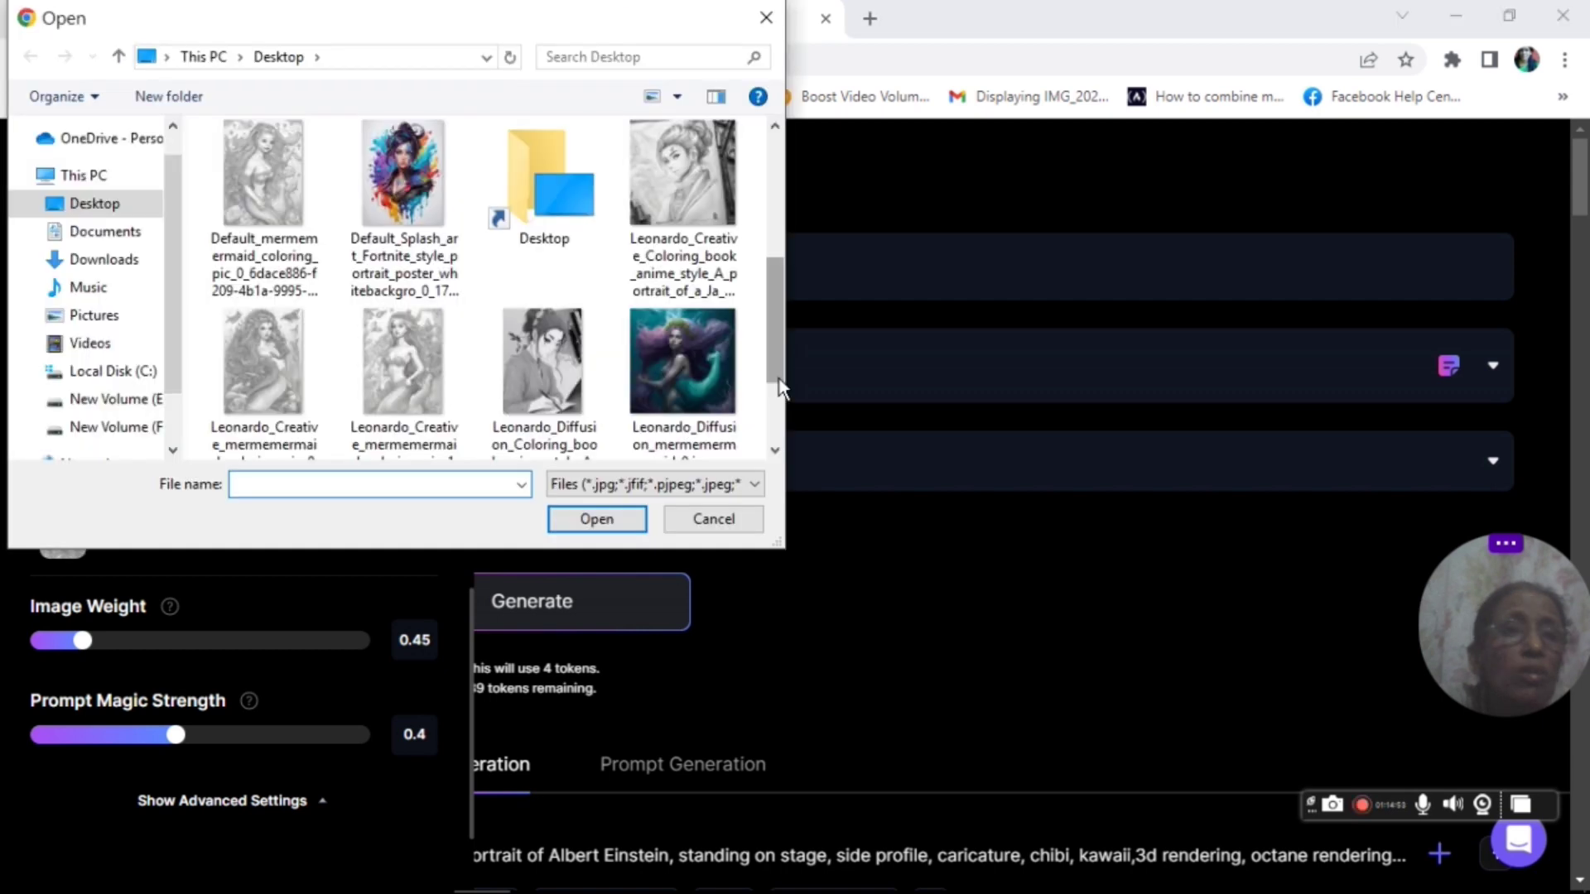
click(272, 397)
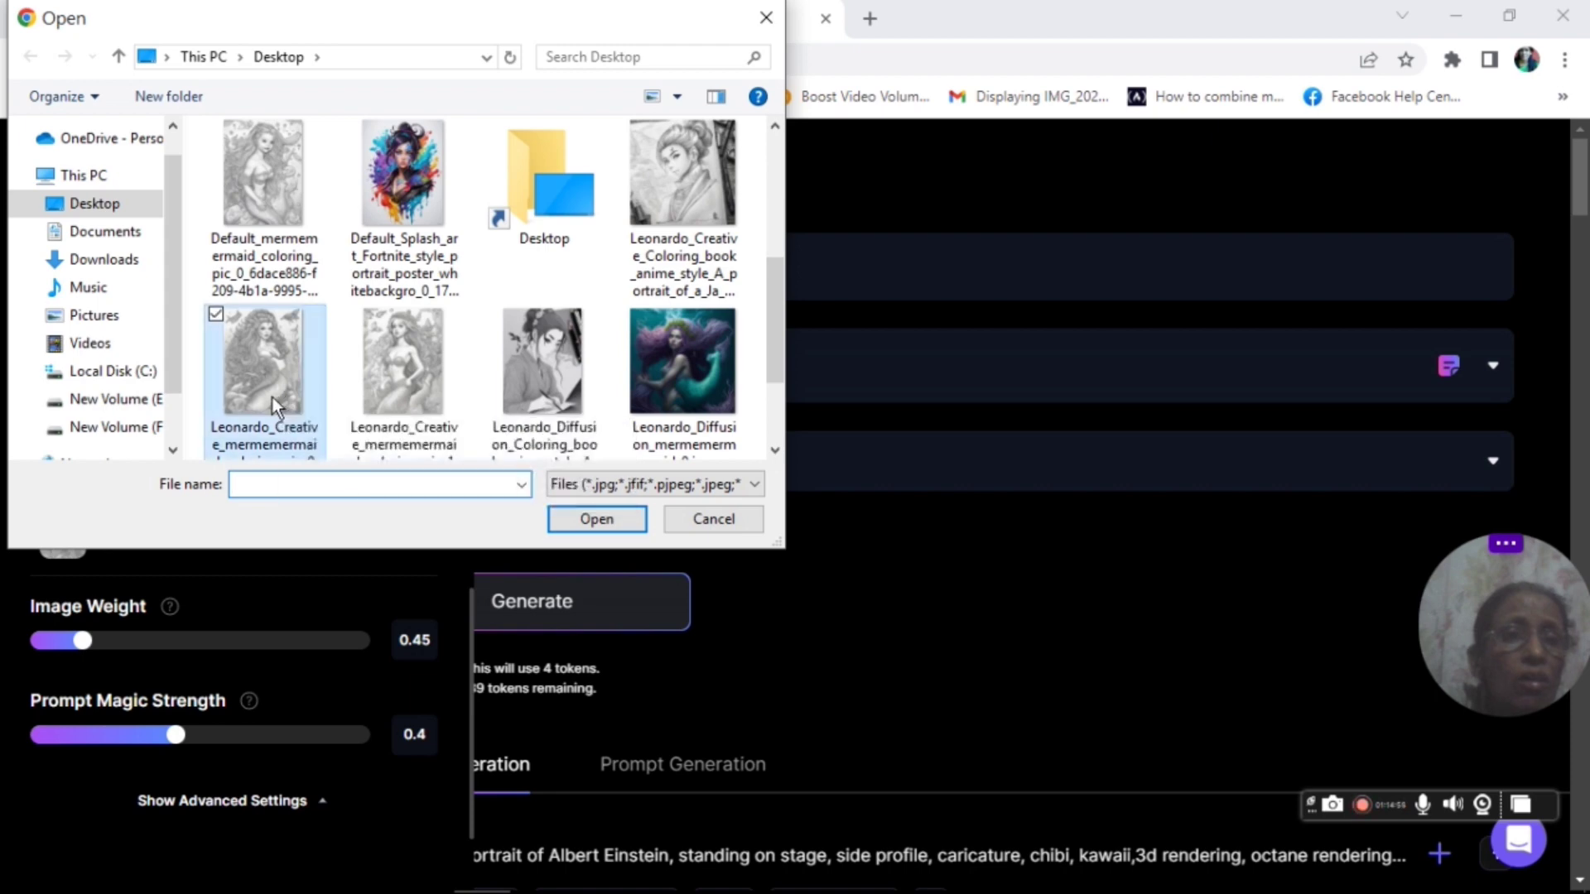
double_click(271, 397)
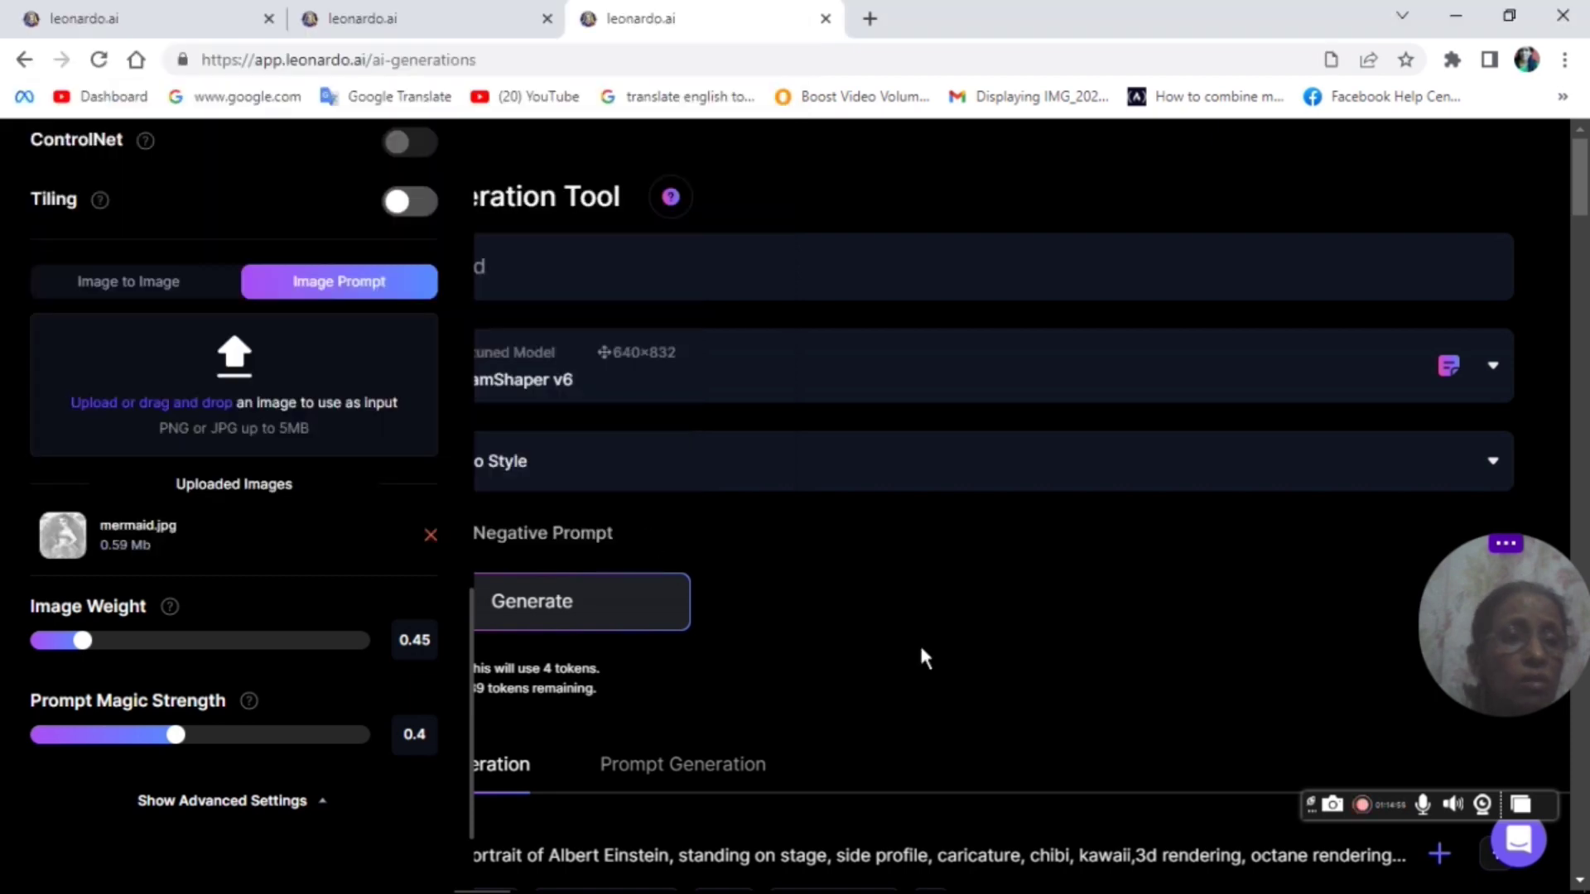
click(574, 604)
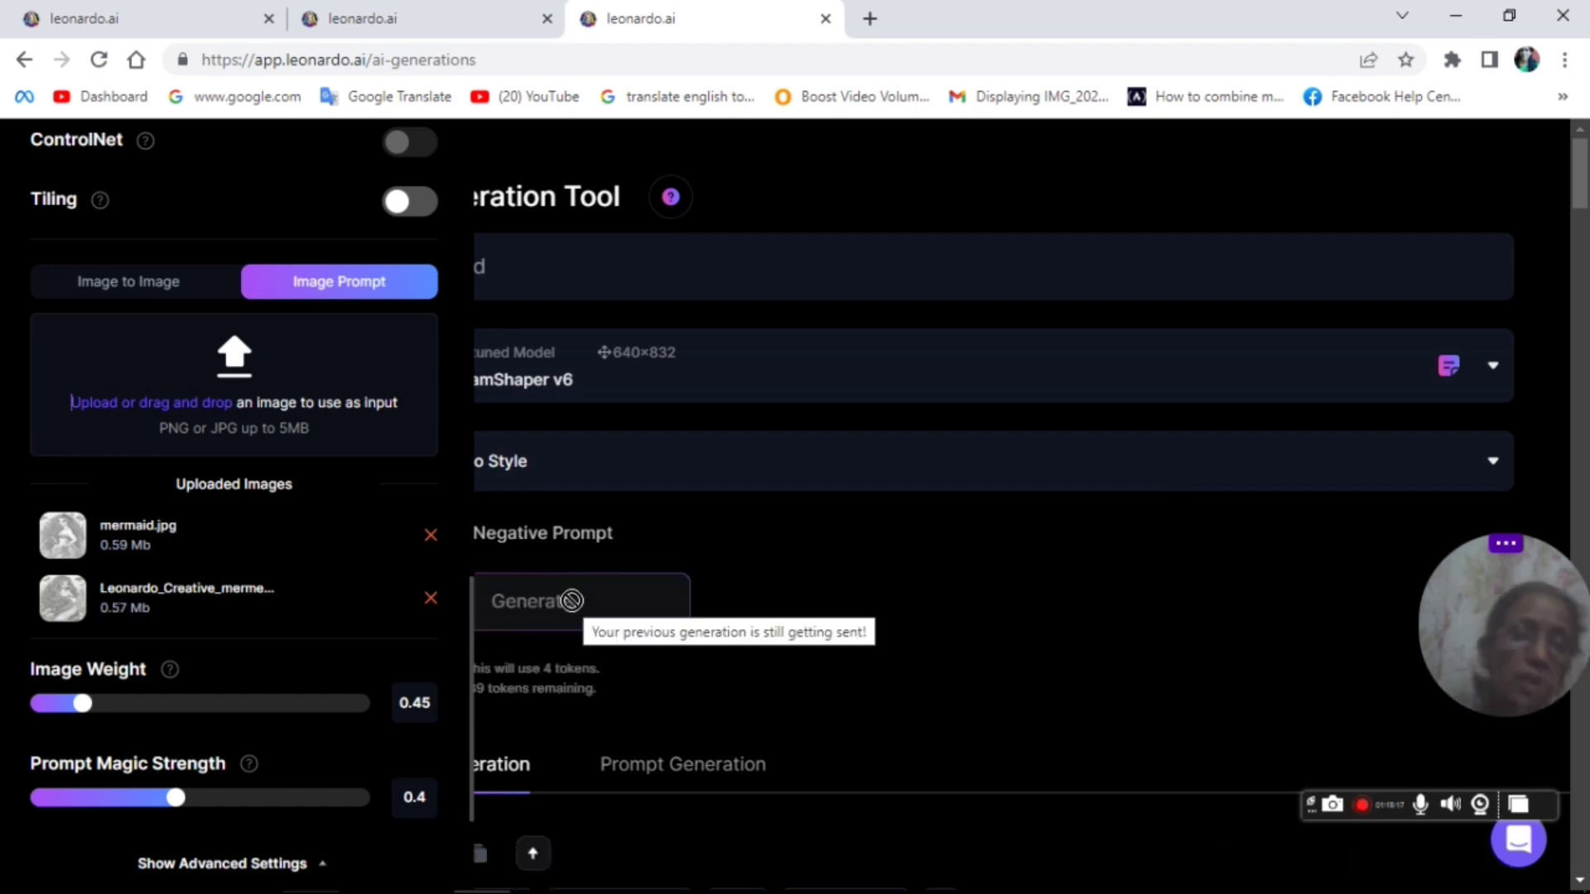
scroll(1582, 735, down, 3)
scroll(1583, 735, down, 8)
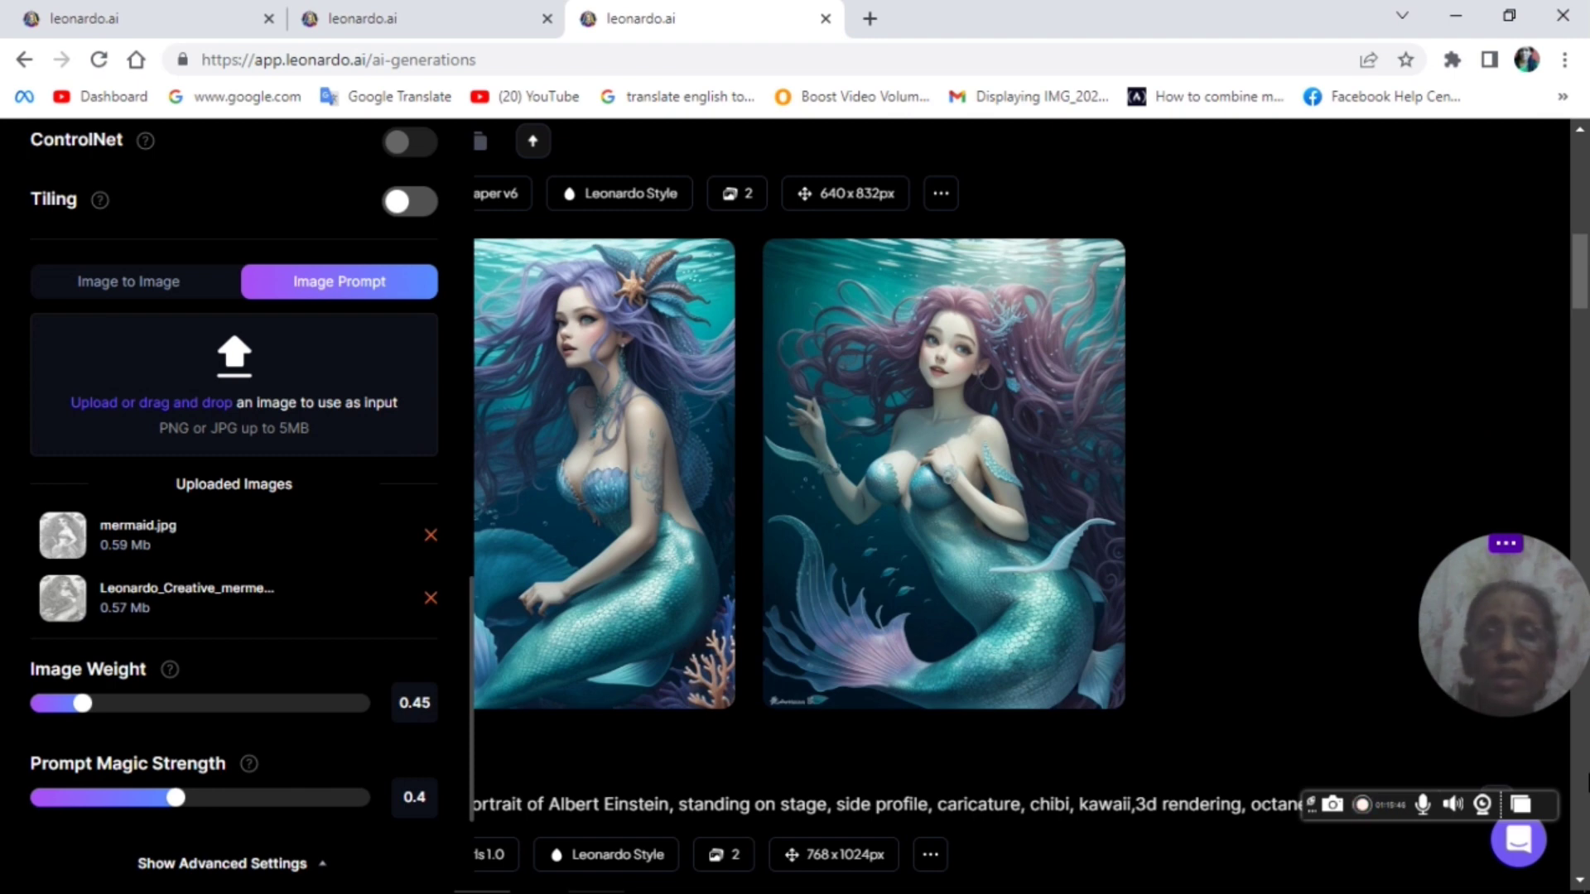
- Remove both uploaded mermaid pictures from the image prompt
click(1521, 800)
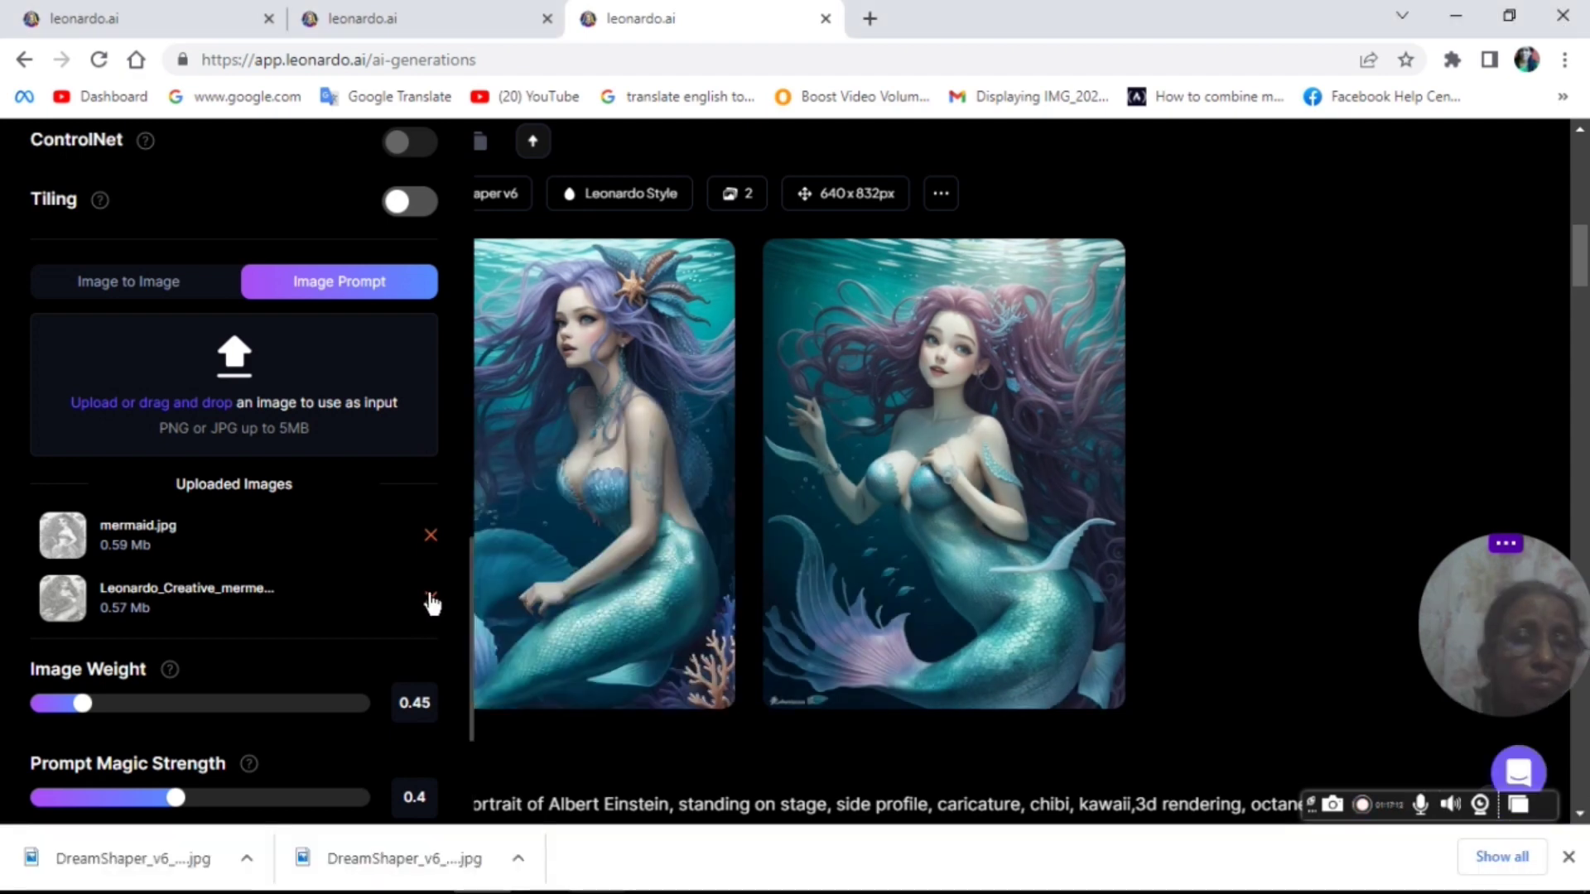
click(431, 598)
click(431, 536)
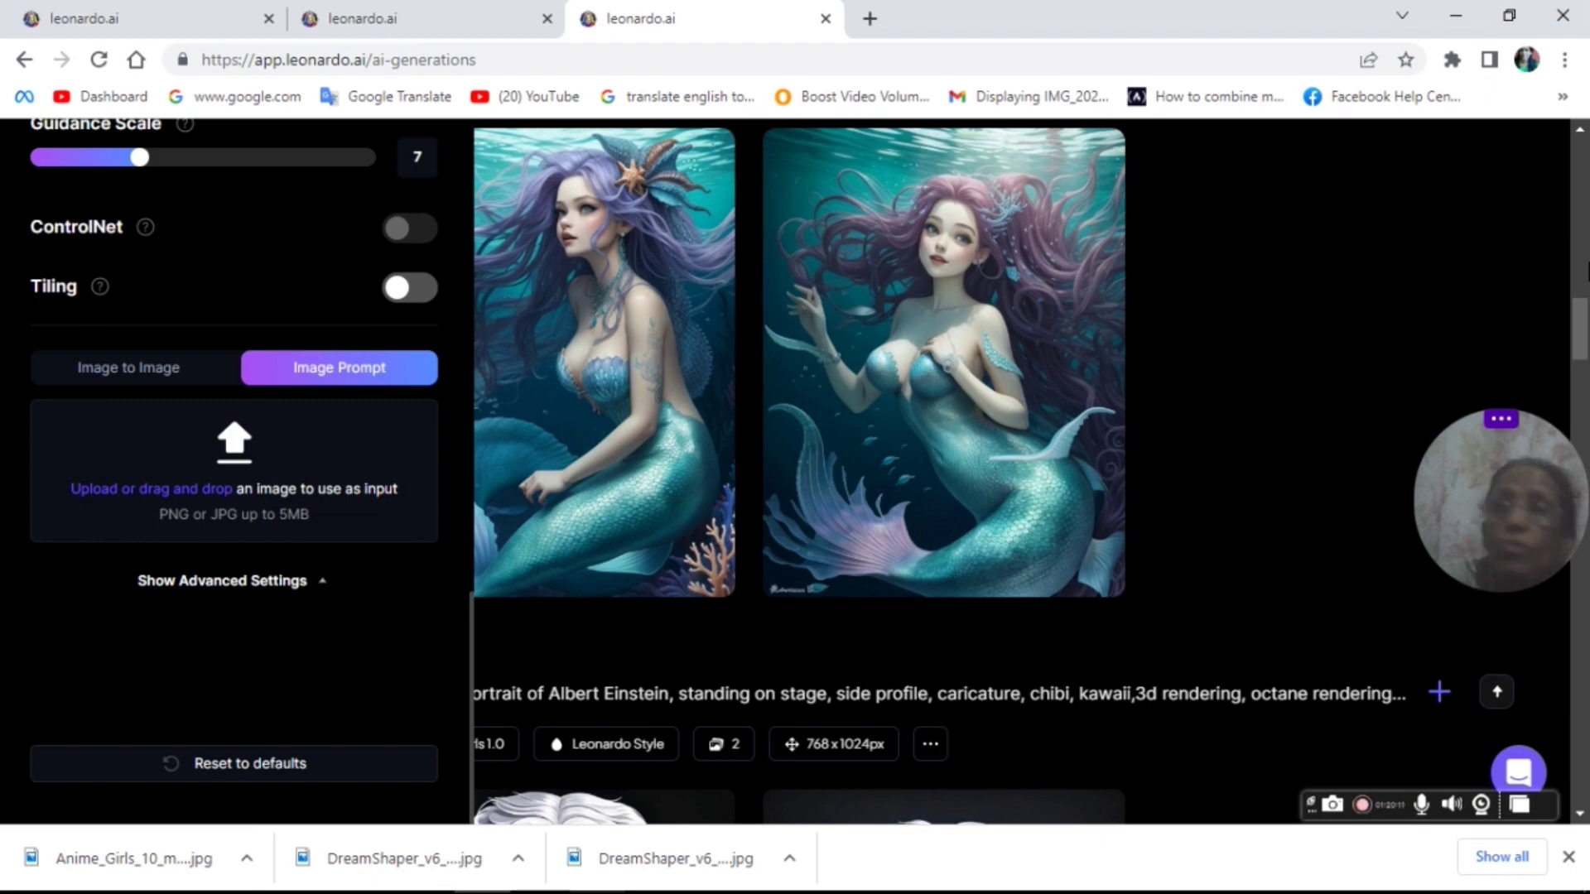
- Upload Anime_Girls_10_mermaid_0.jpg from the Desktop as the image prompt
scroll(1019, 464, up, 6)
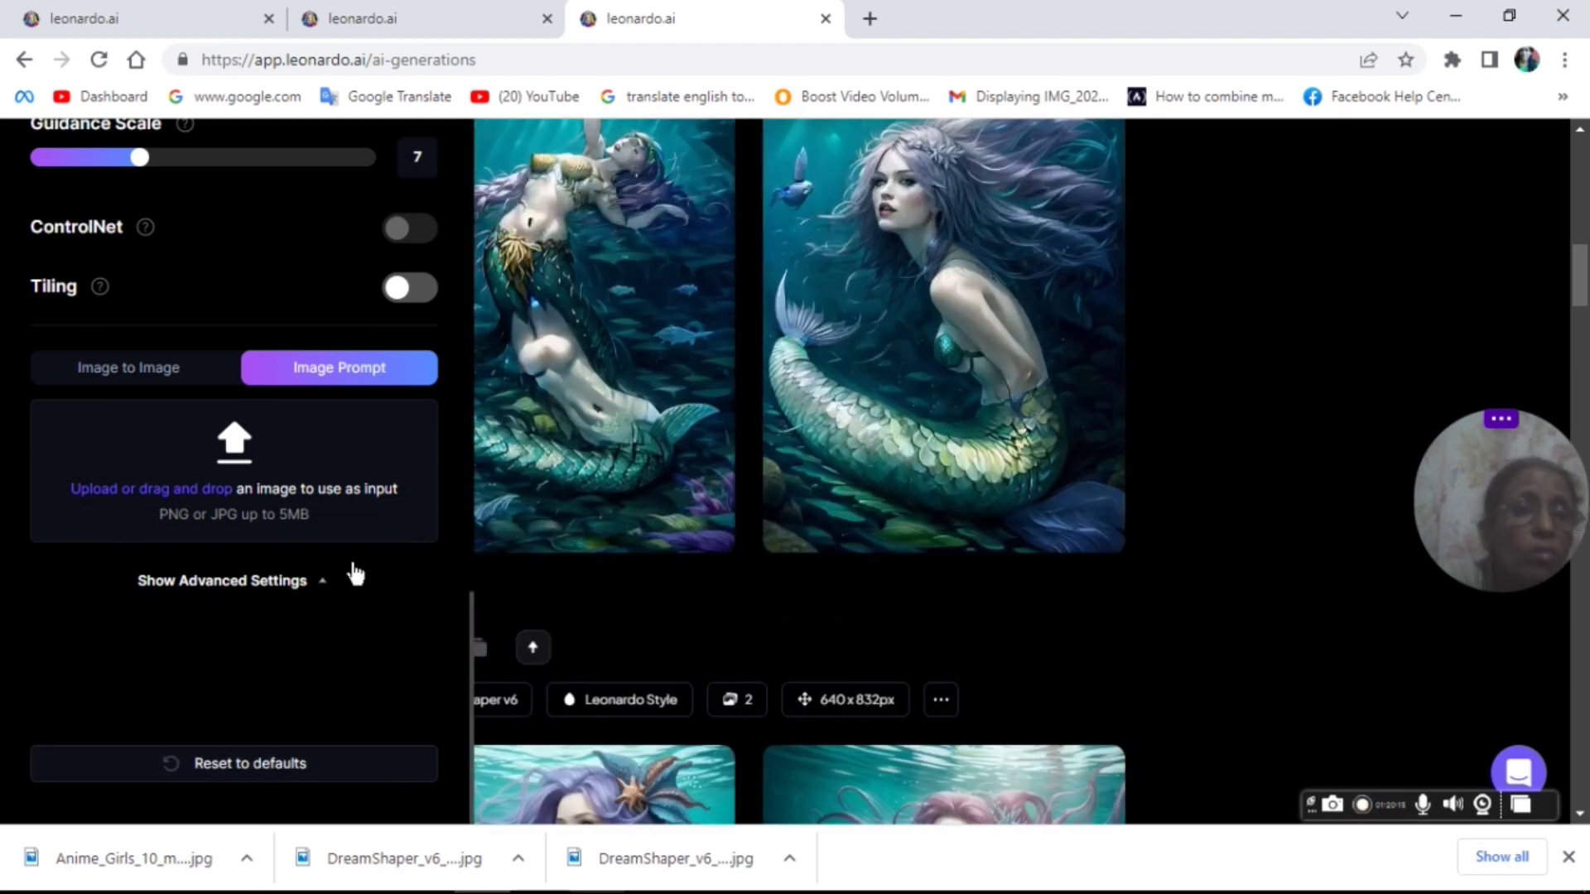
click(231, 465)
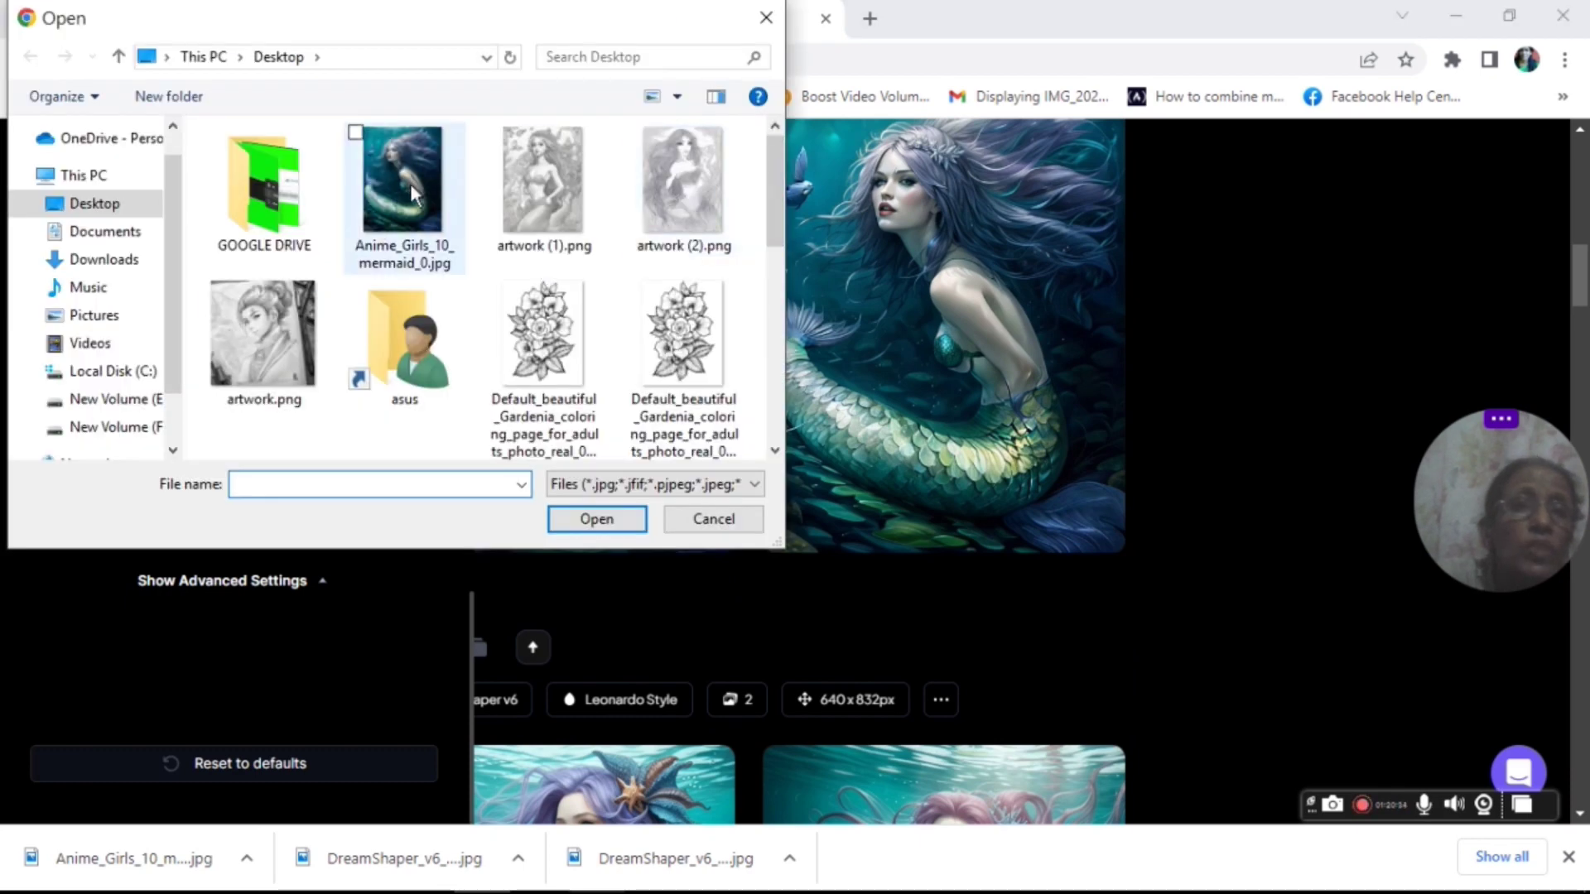
double_click(418, 157)
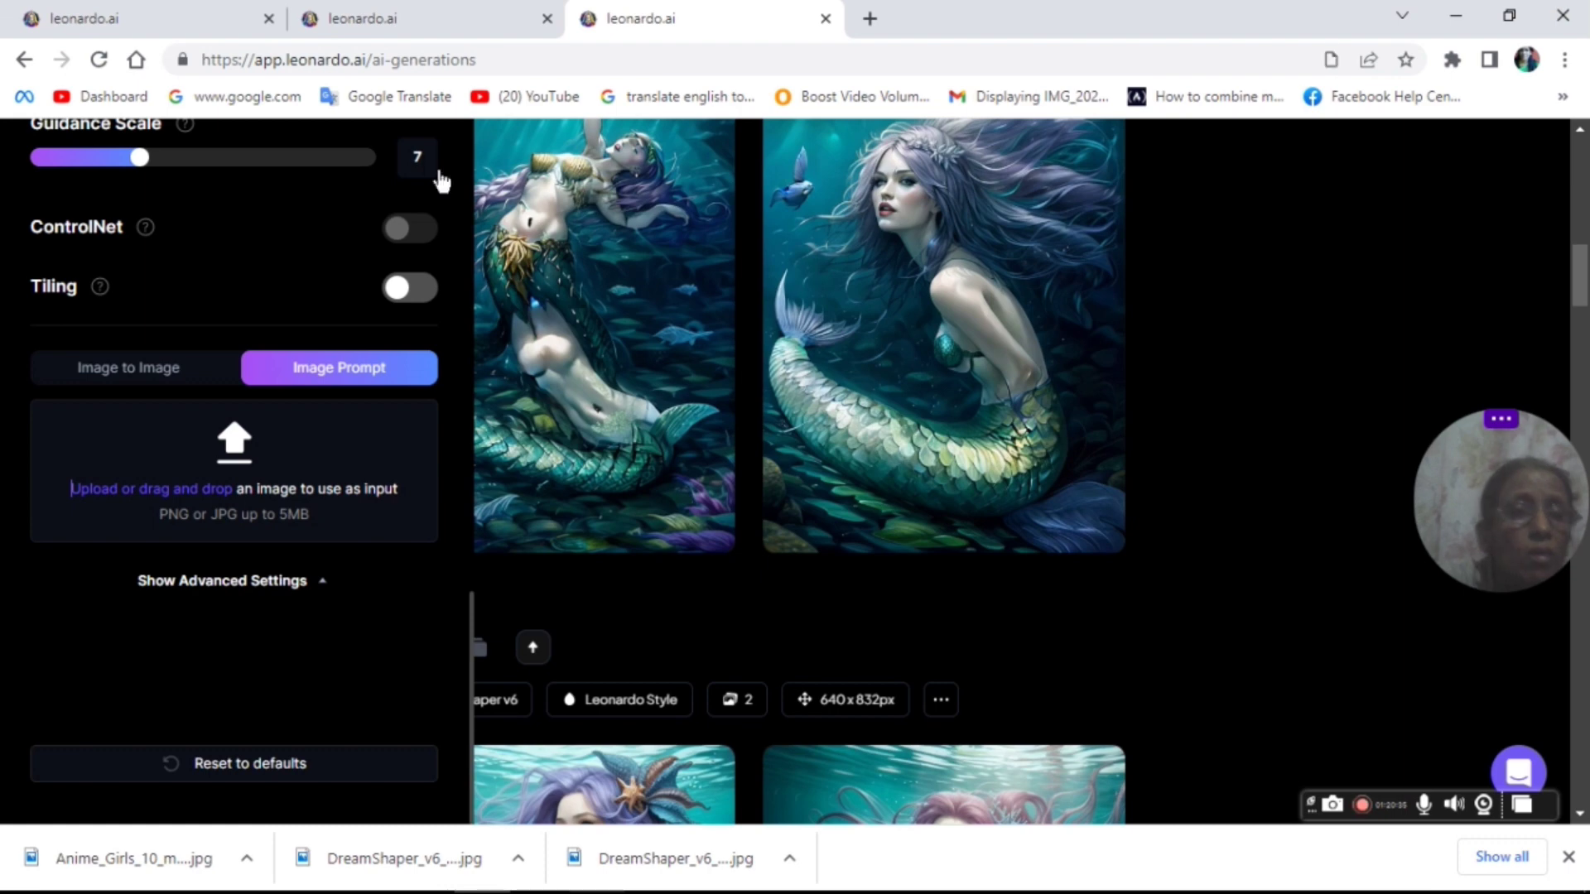
click(375, 370)
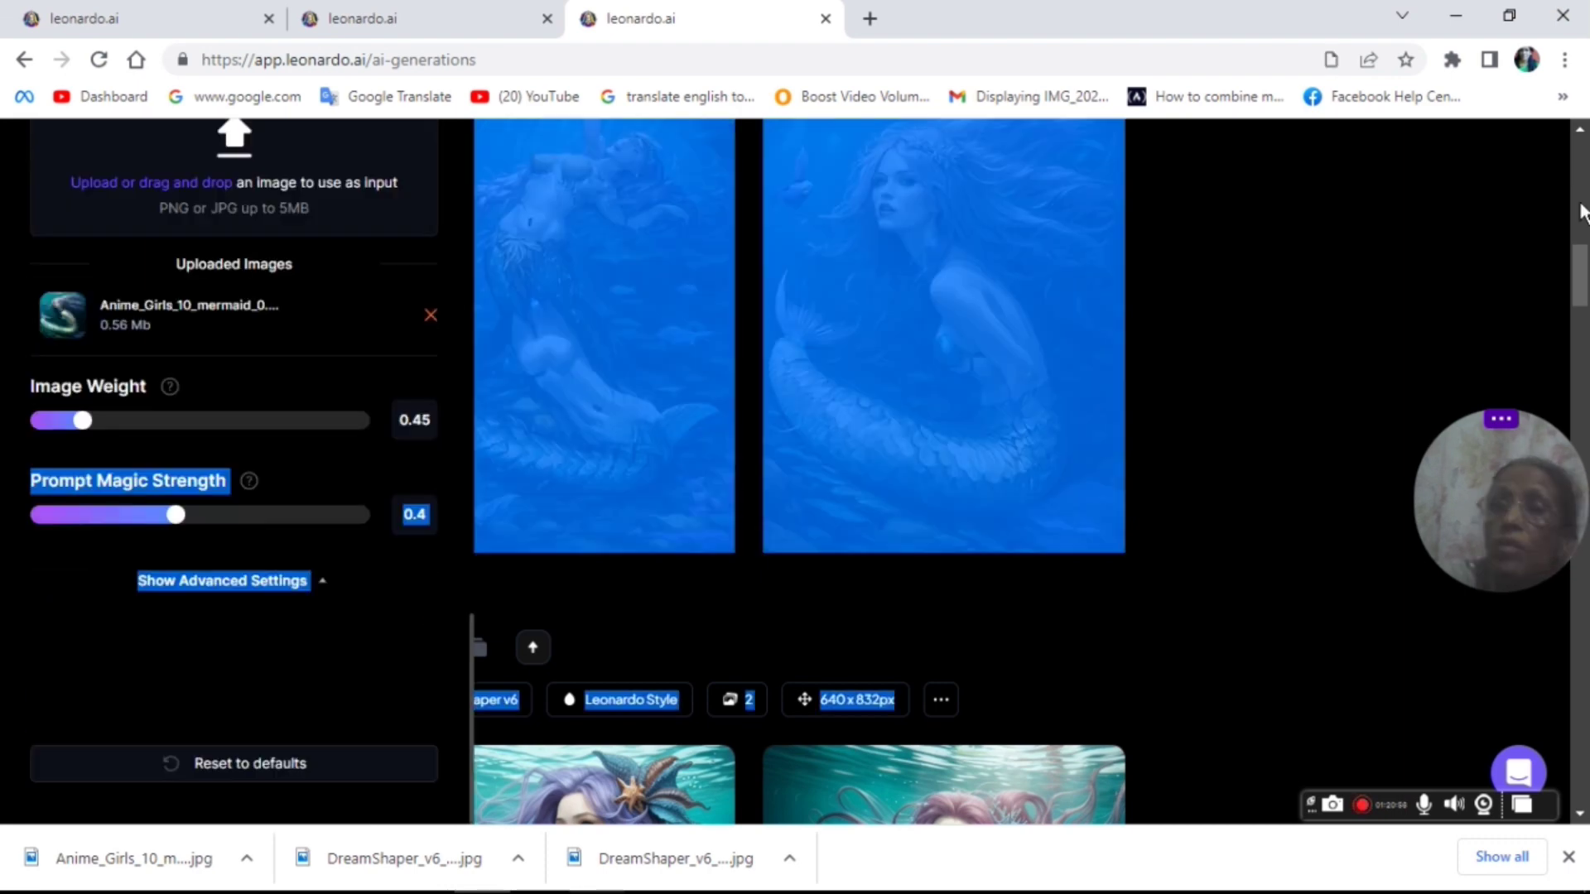
- Generate prompt ideas with Prompt Generation from a basic mermaid "cooring book" idea
click(1582, 212)
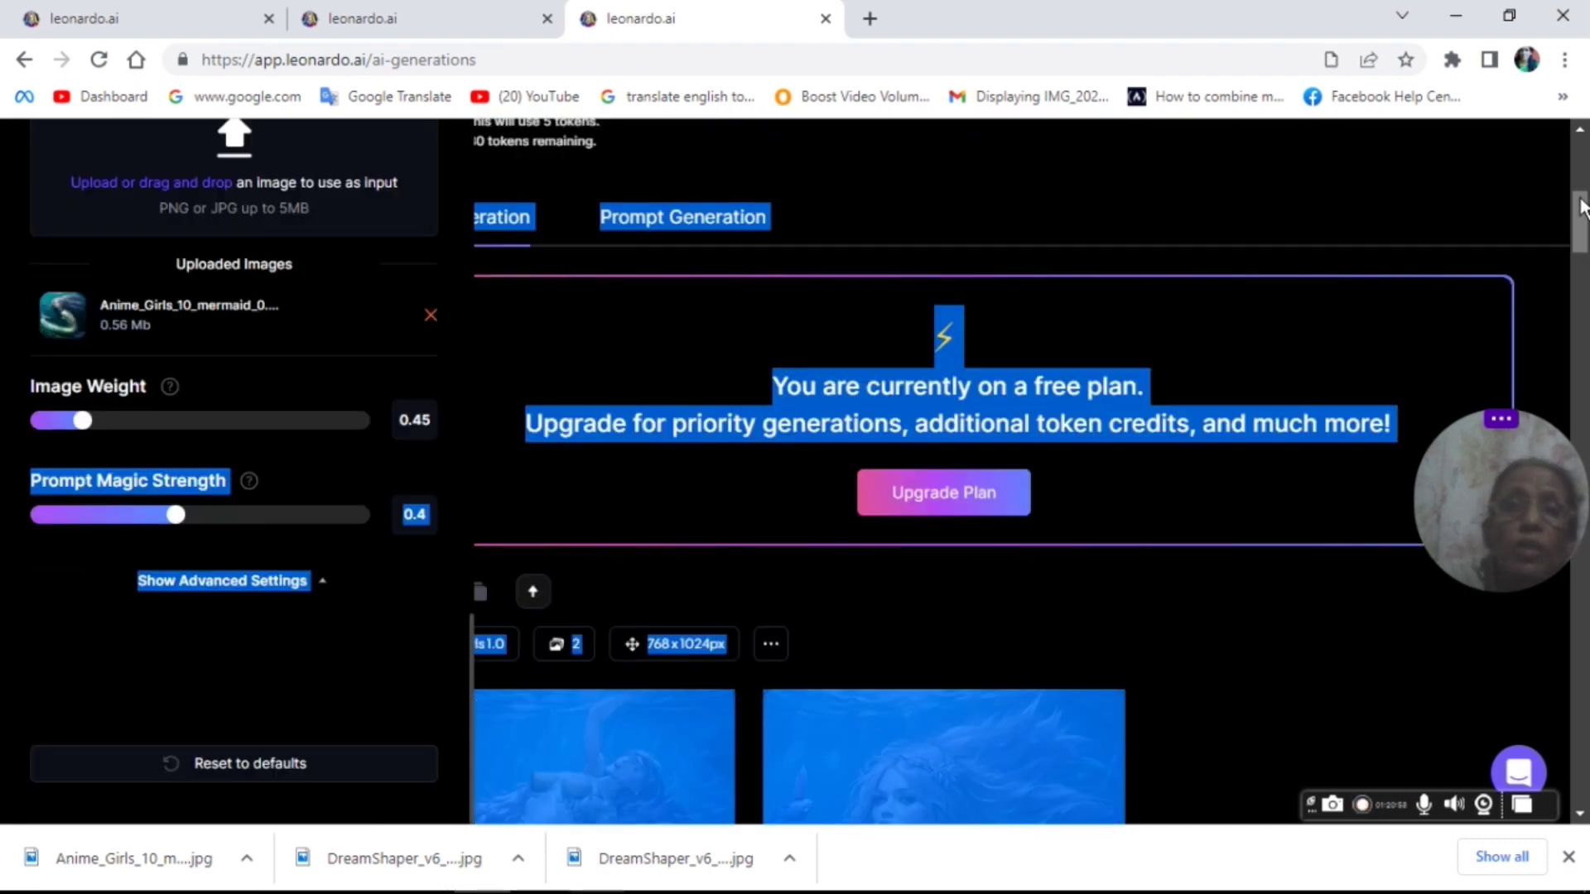
click(669, 224)
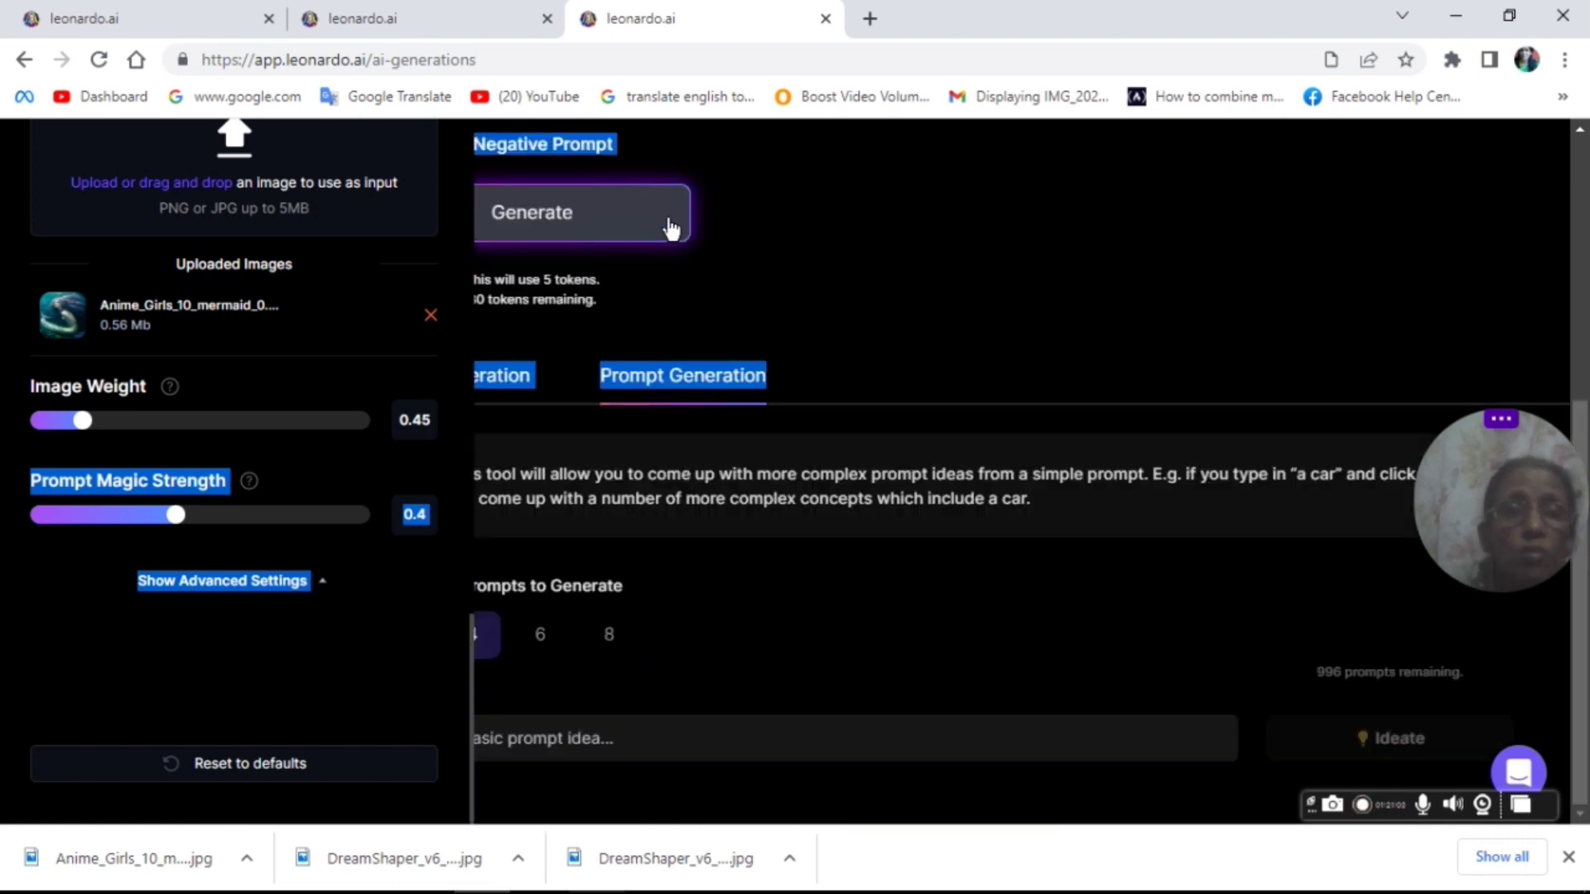
click(591, 737)
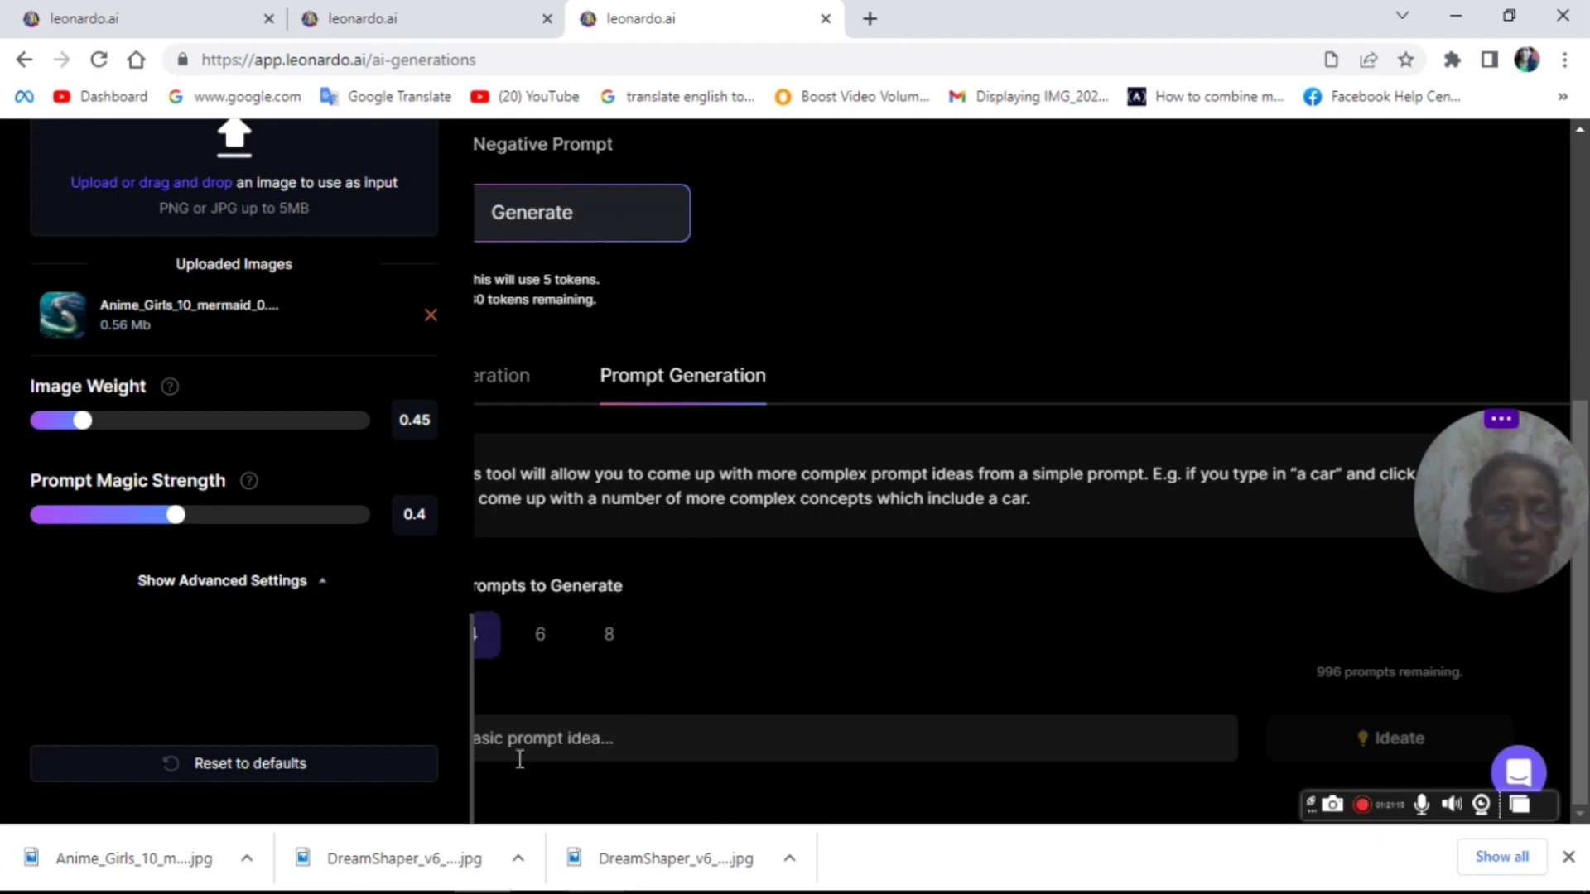
text(a)
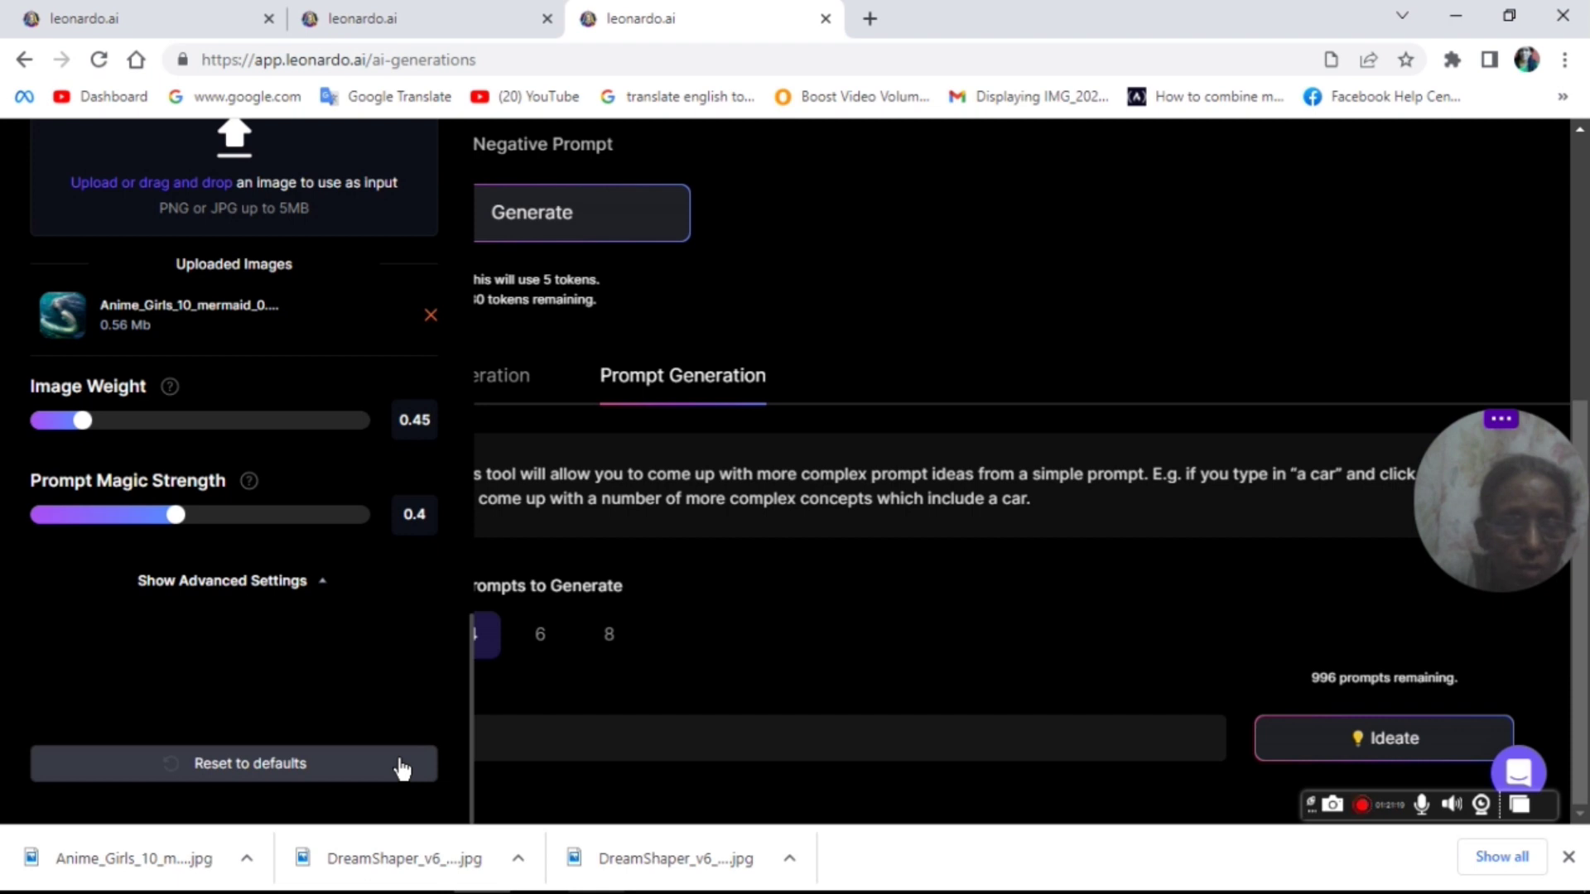
text(coor)
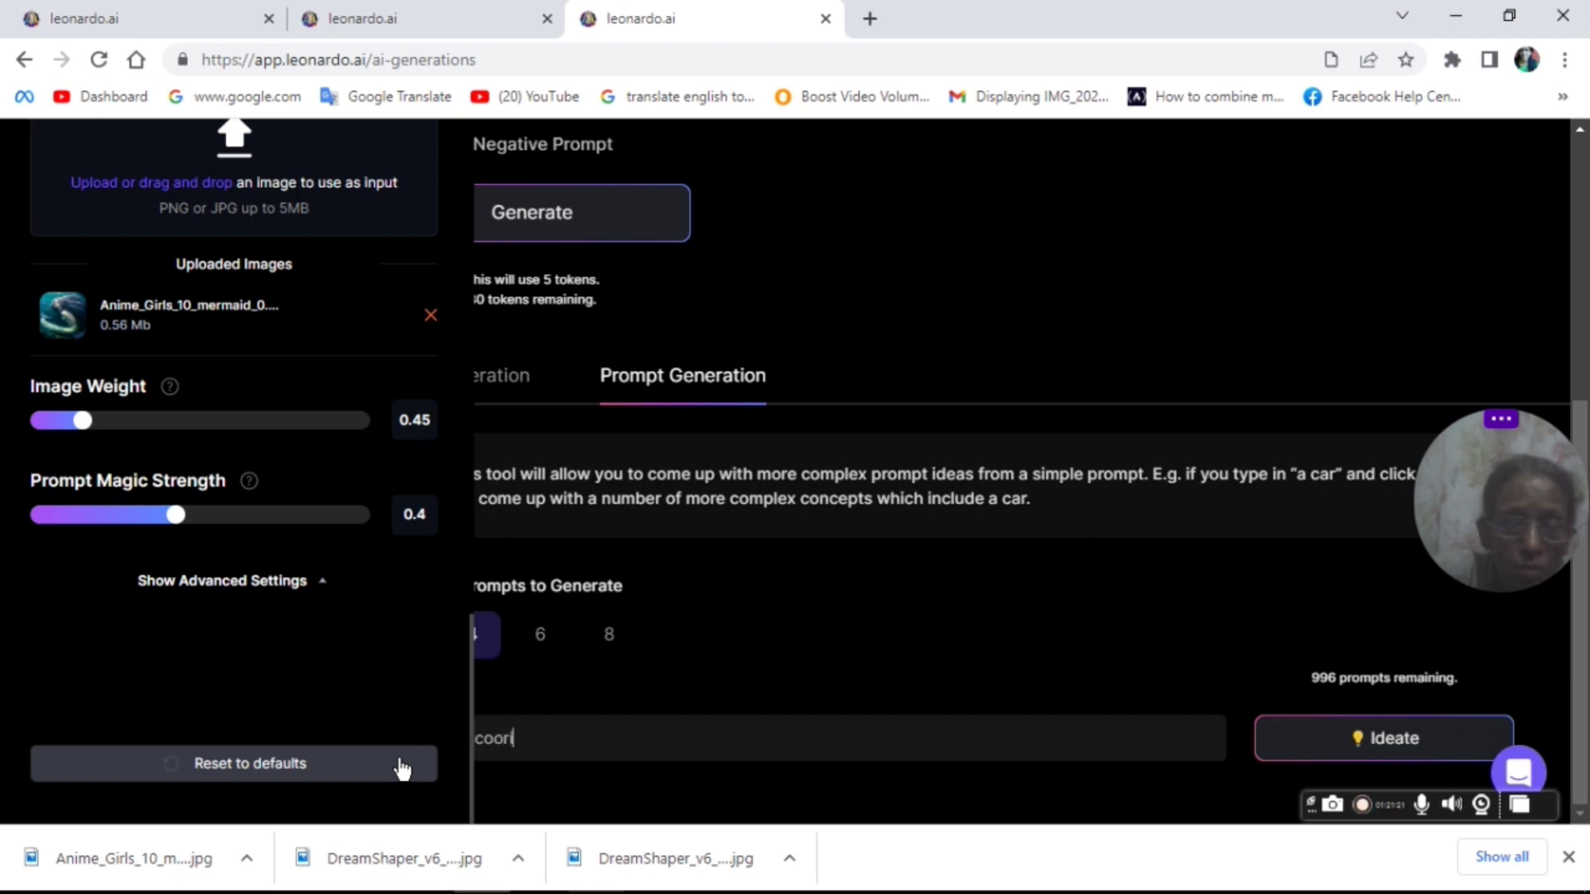
text(ing)
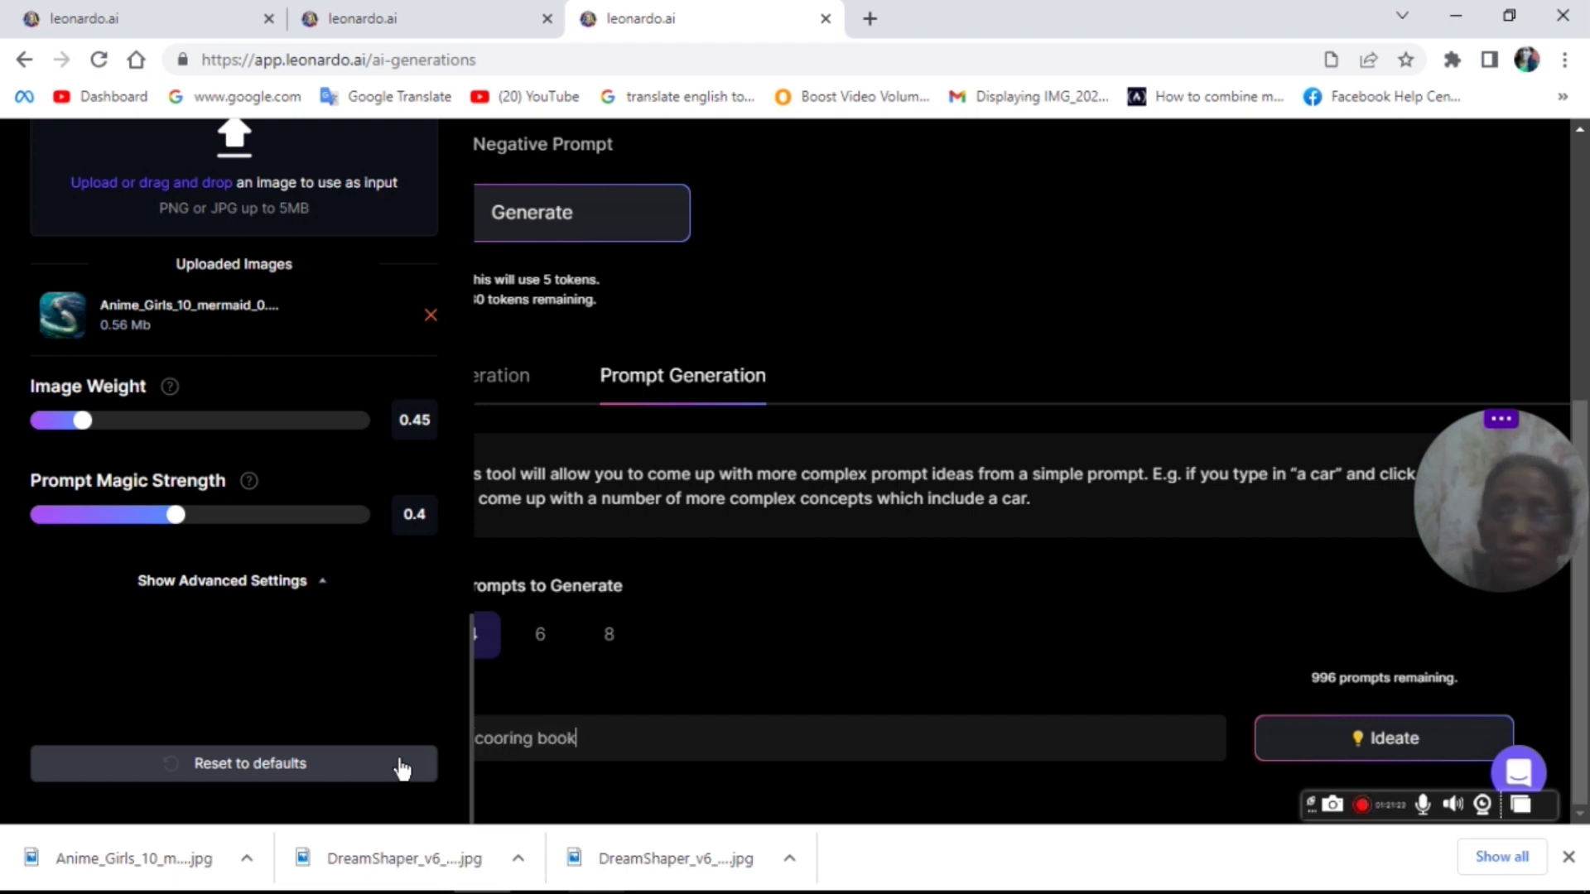
text( book)
key(Return)
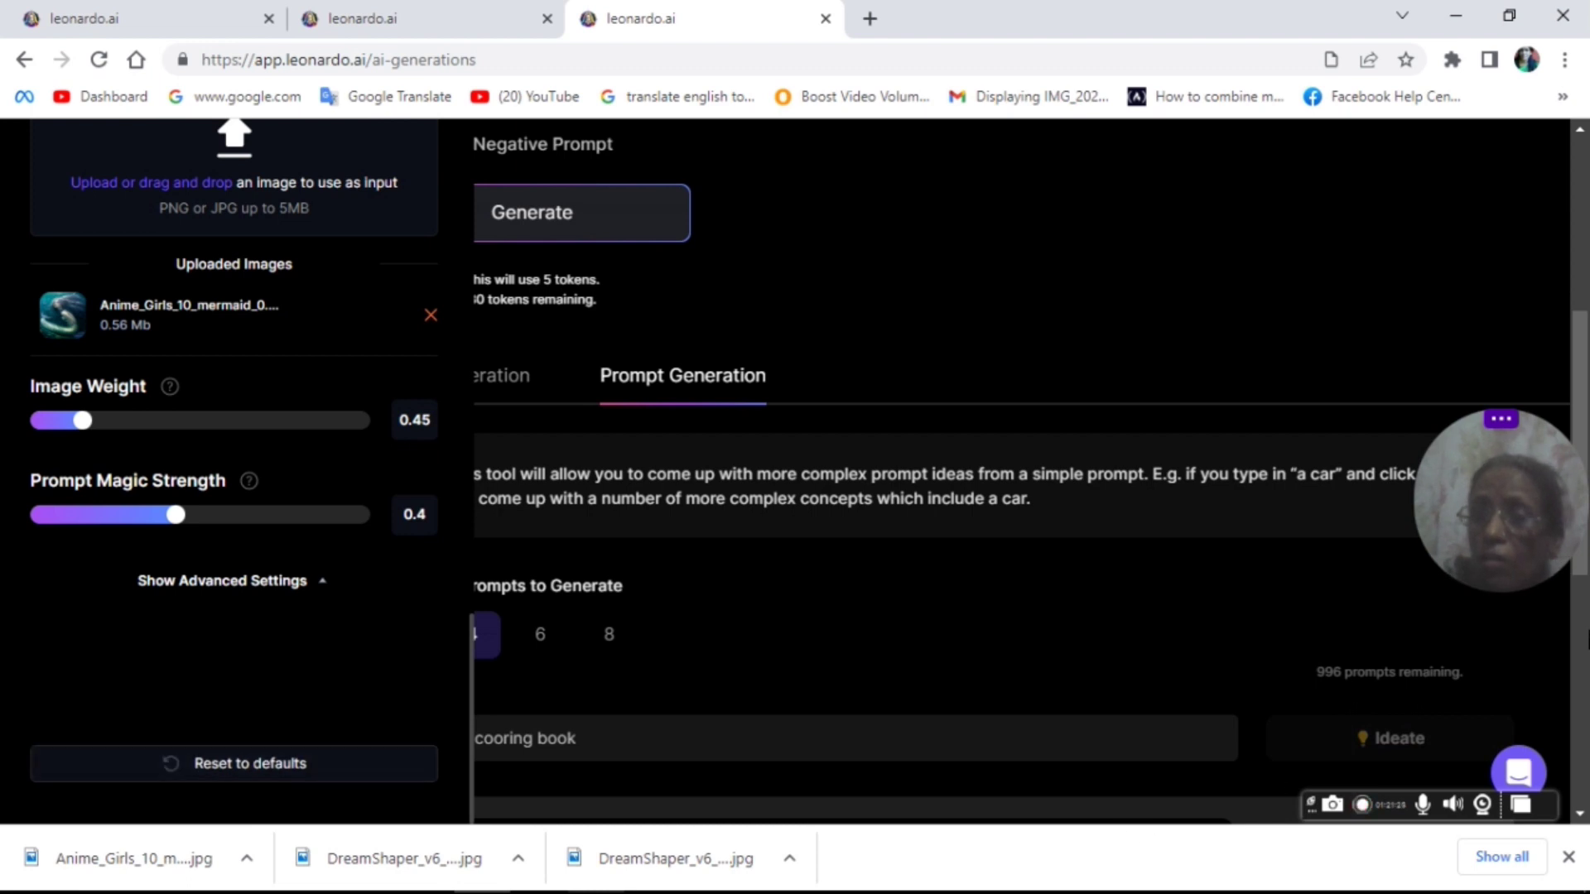
- Generate two images from the idea of a mermaid perched atop a coral reef with a coloring book, and download the purple-haired one
click(1585, 735)
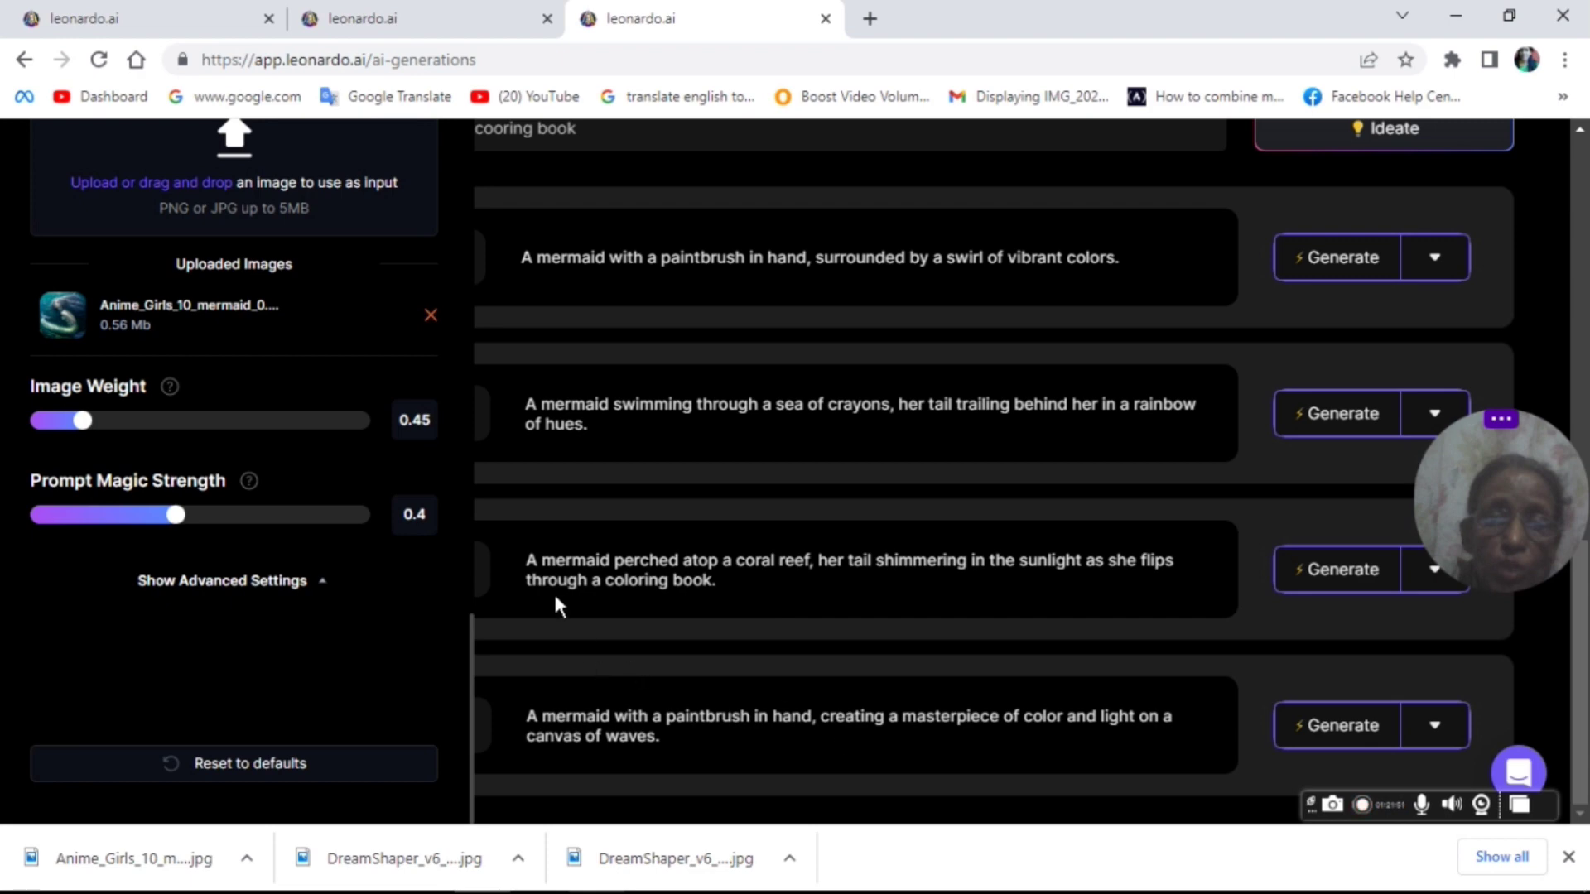
drag(525, 561, 883, 600)
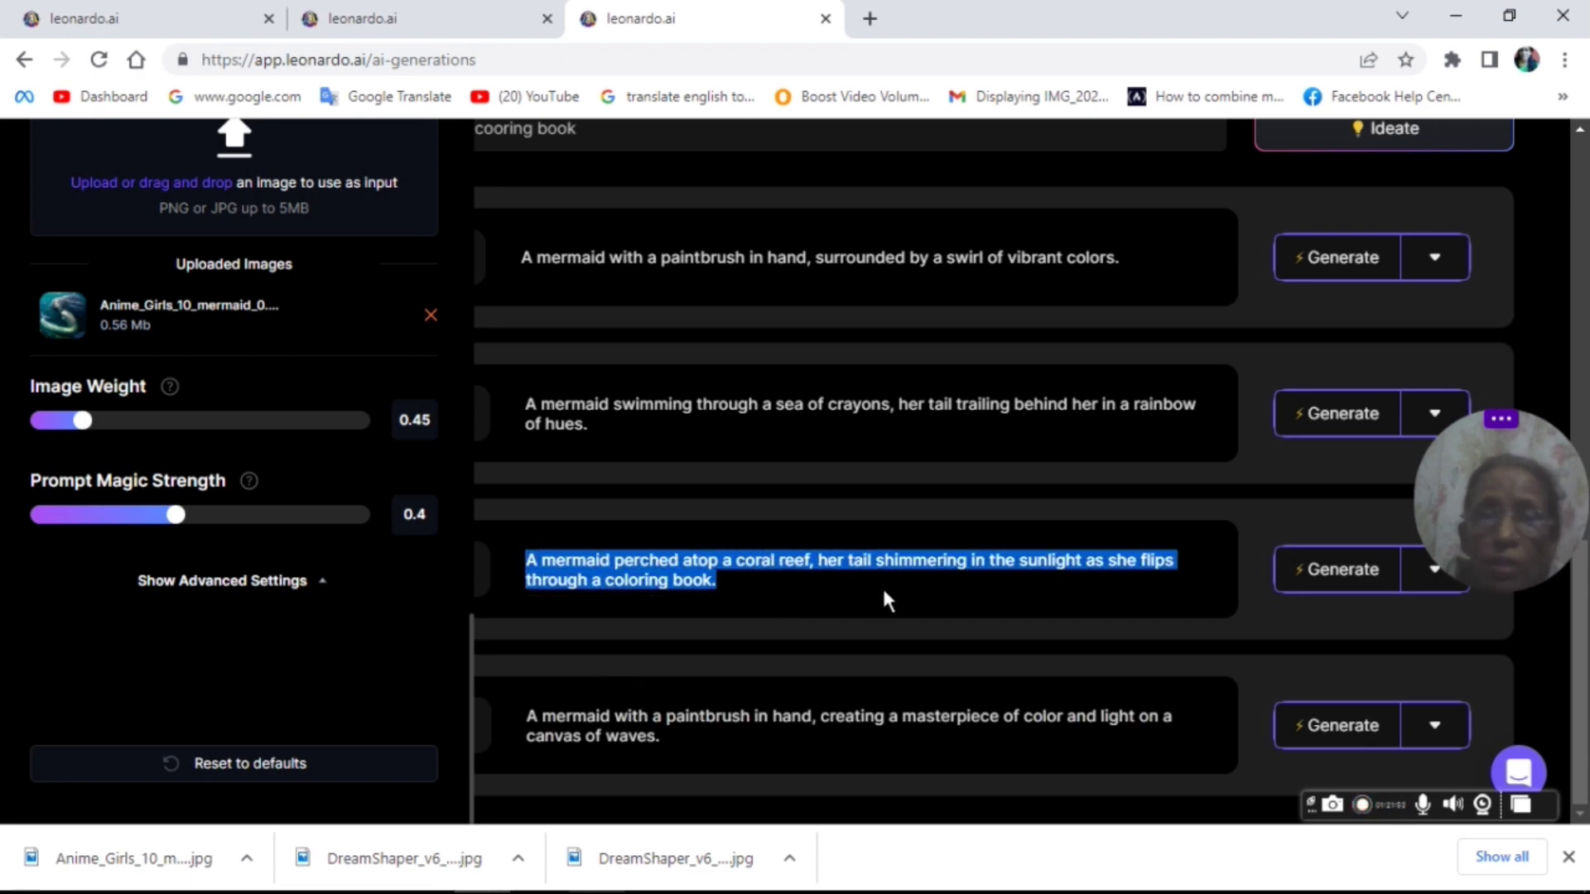
click(1341, 569)
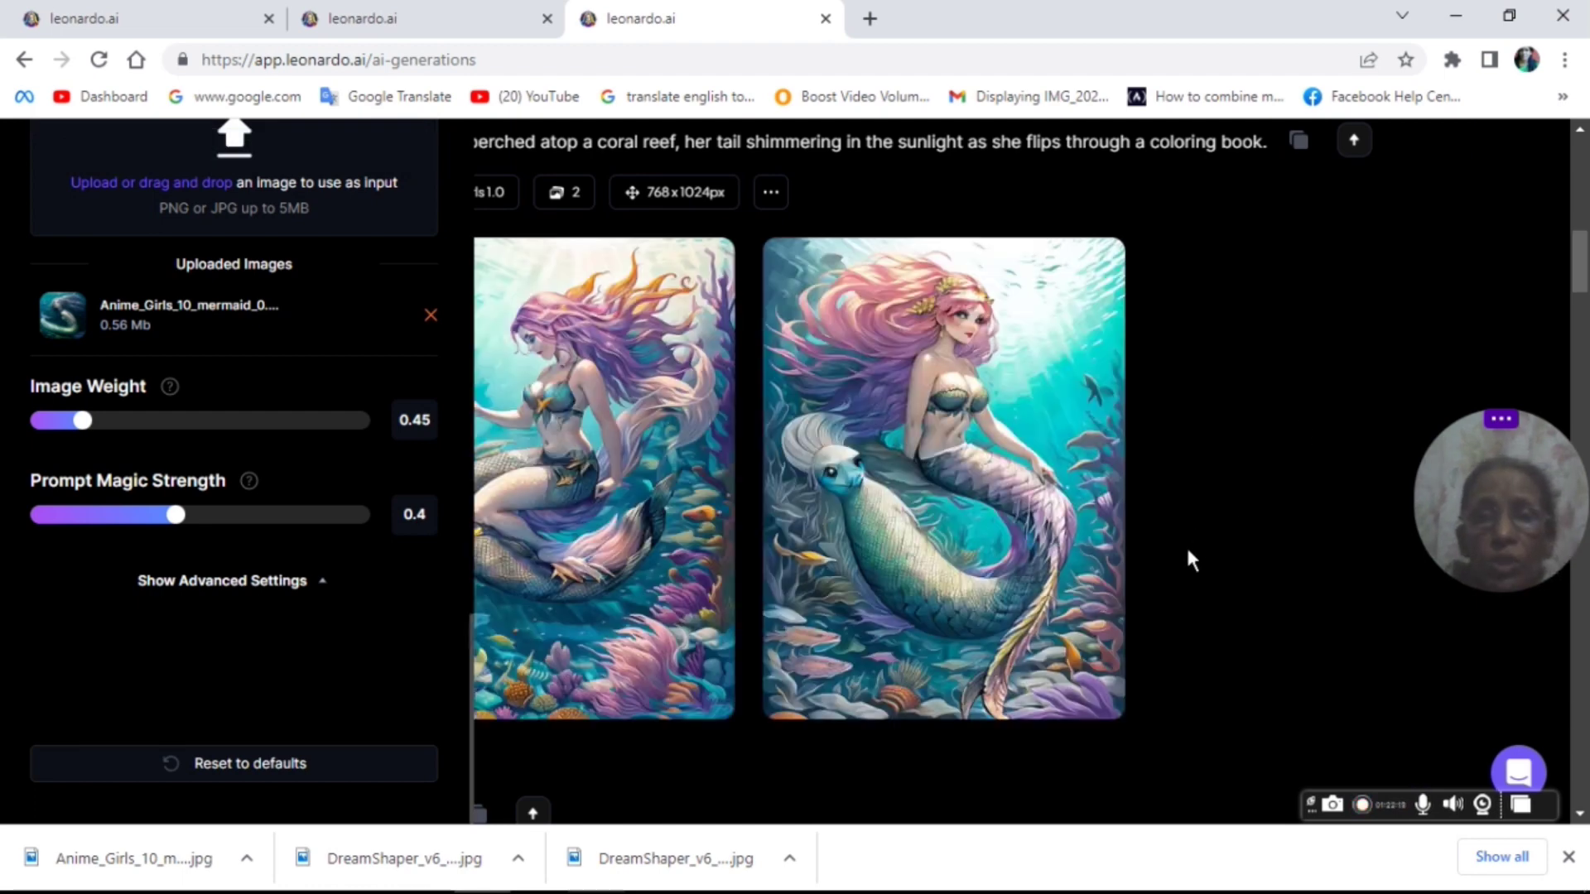
mouse_move(1071, 684)
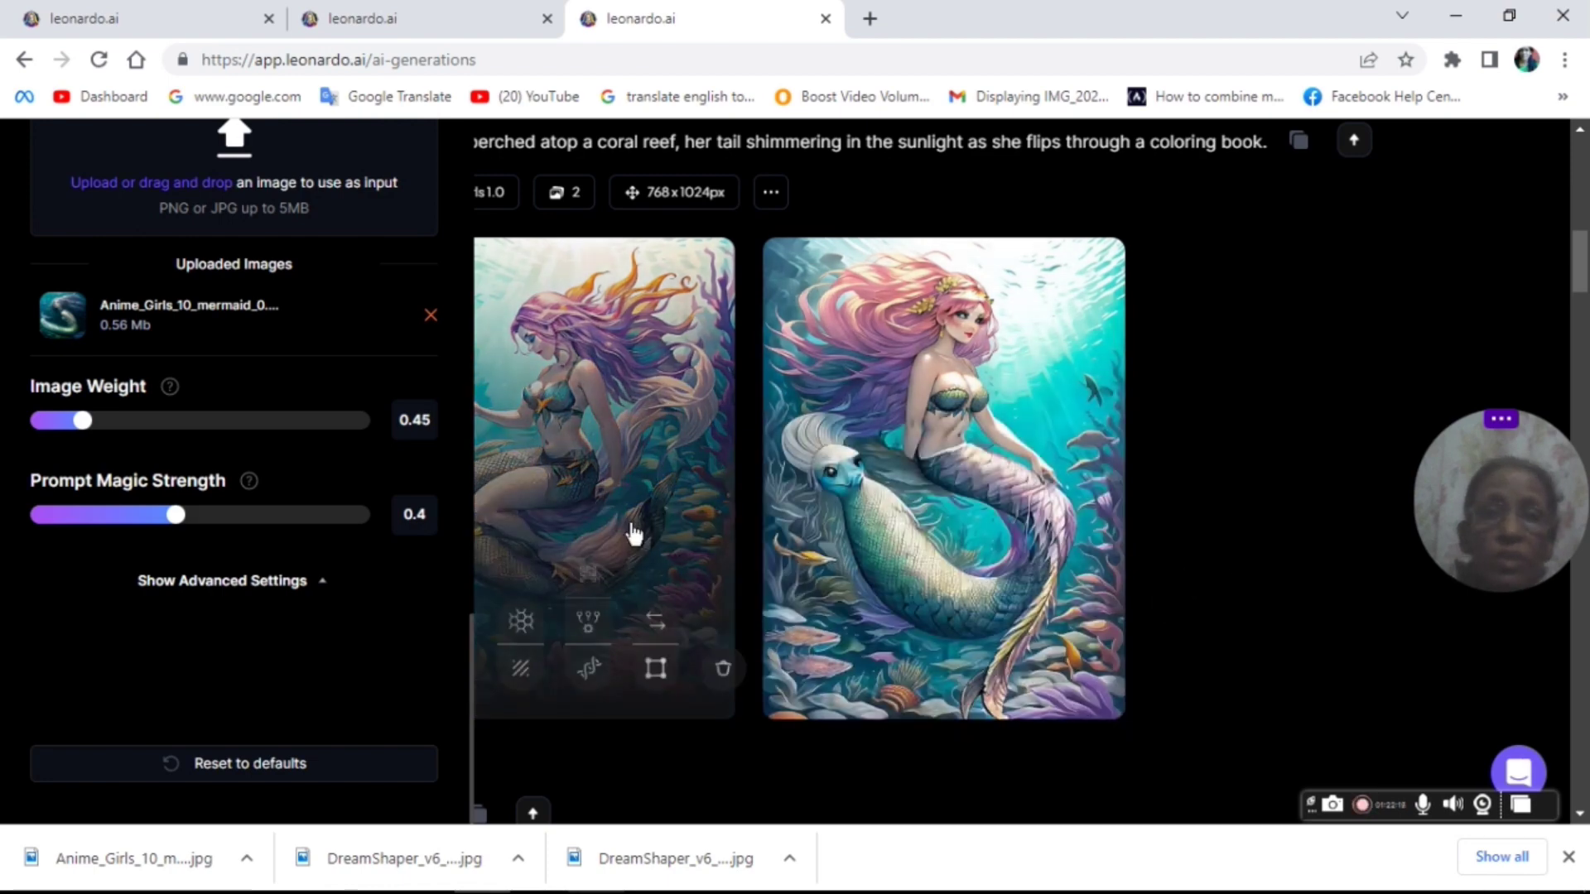
click(635, 534)
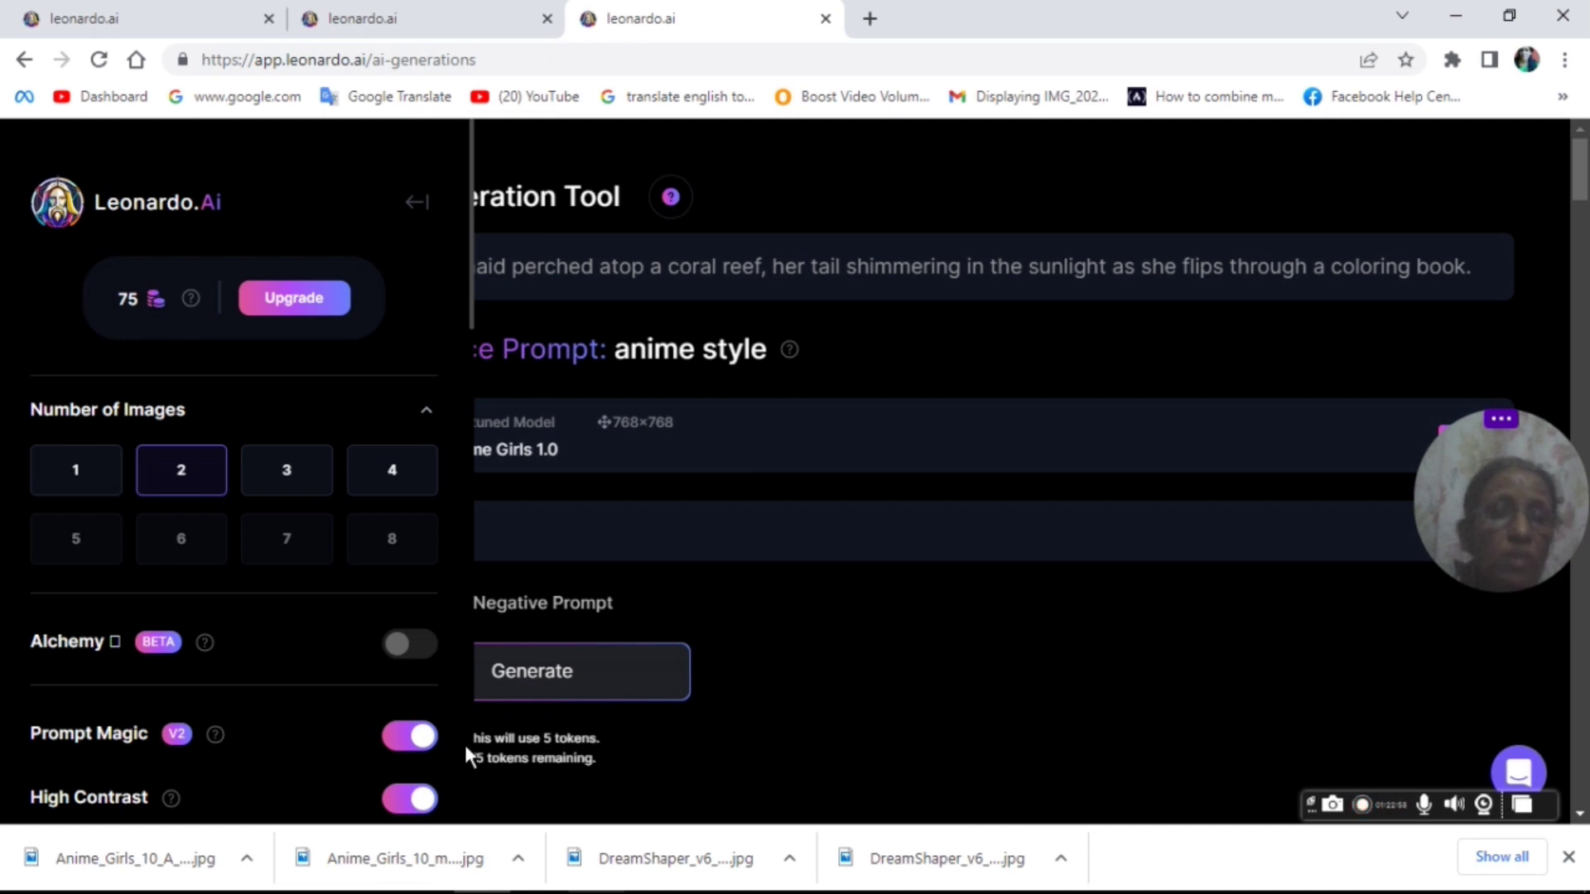
- Replace the Anime_Girls_10_mermaid_0.jpg image prompt with artwork (1).png from the Desktop
drag(471, 311, 500, 679)
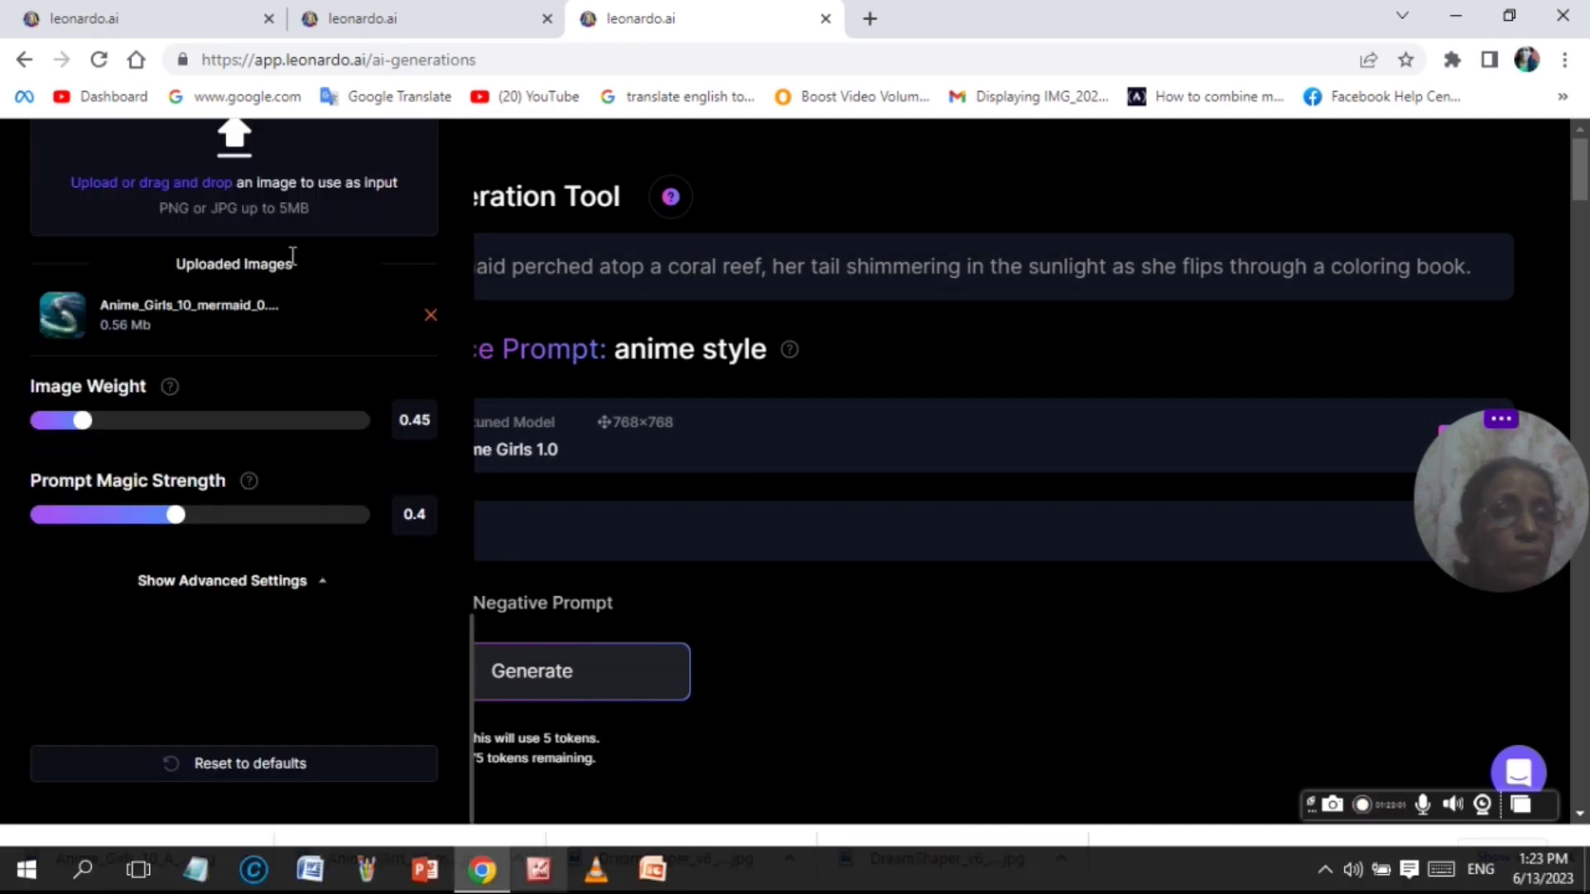
click(428, 315)
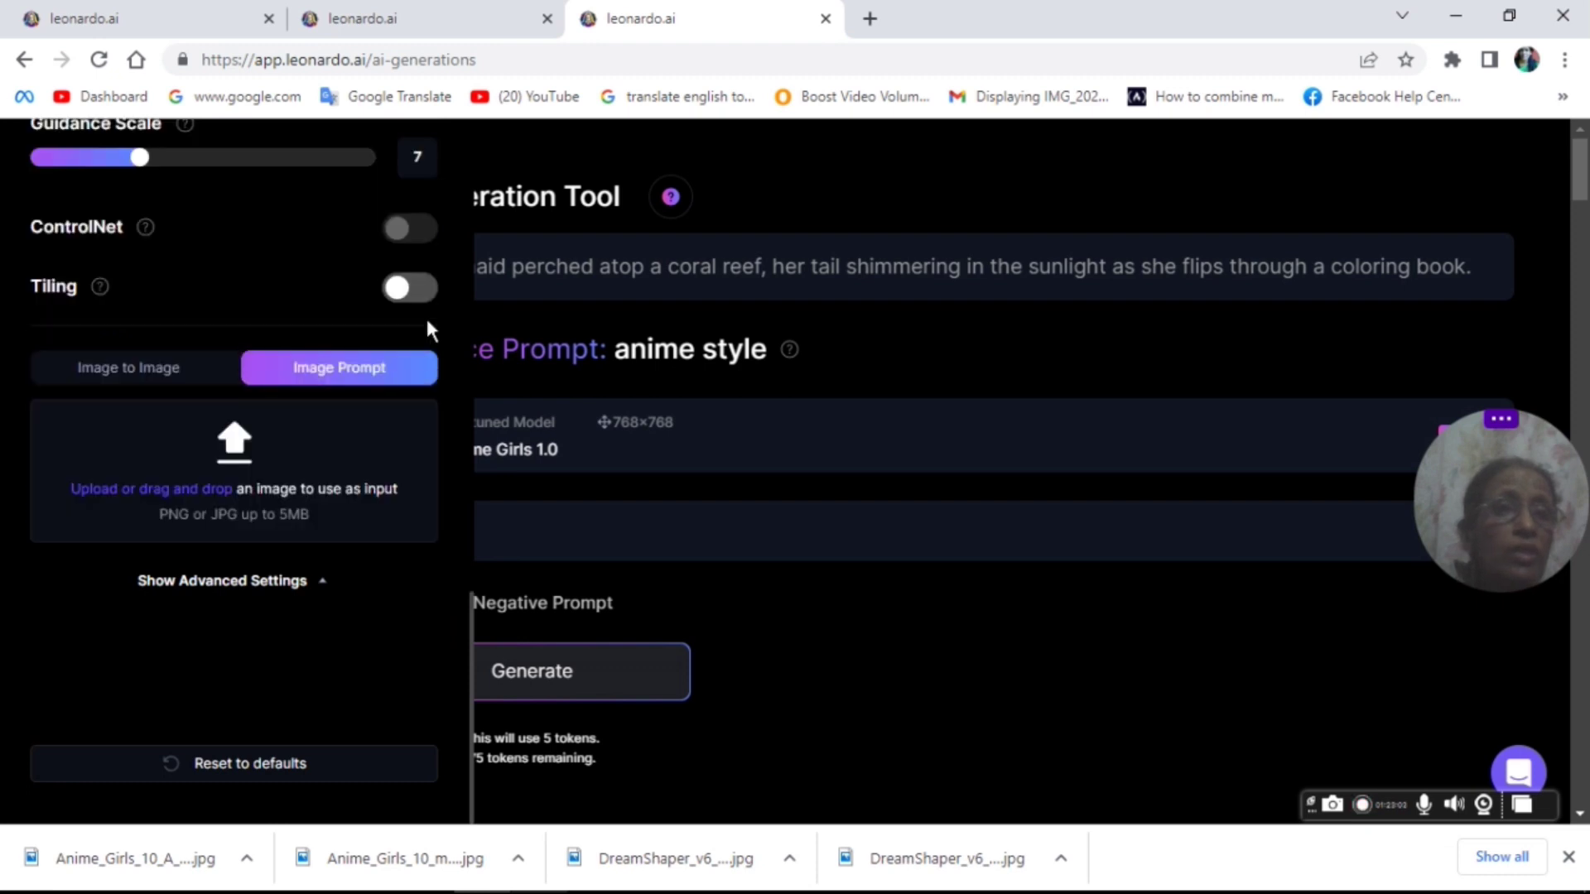
click(223, 458)
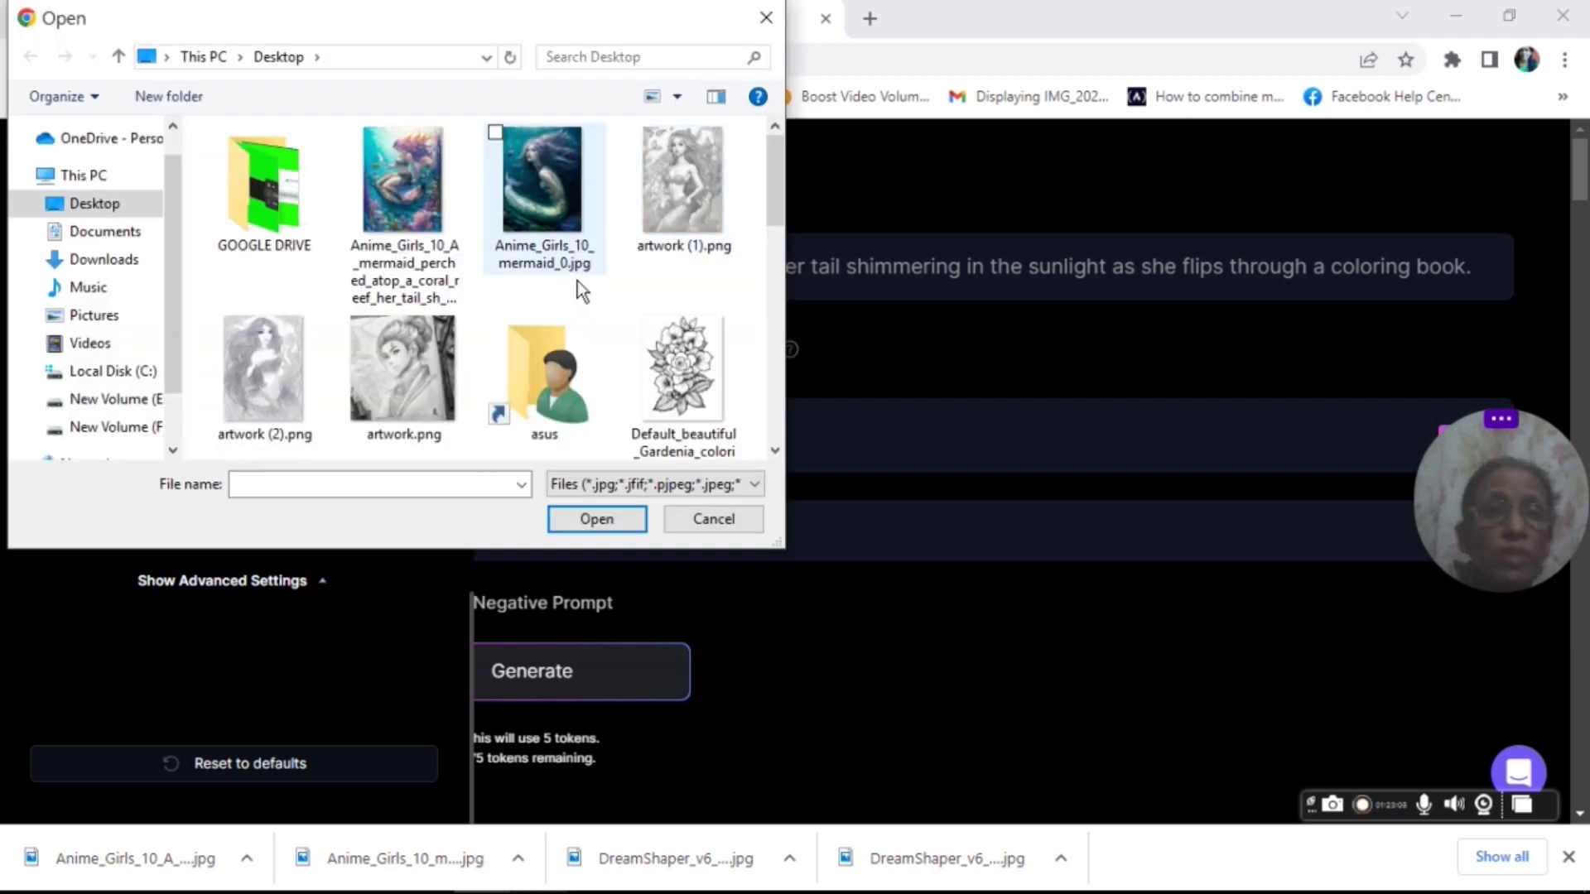
click(692, 181)
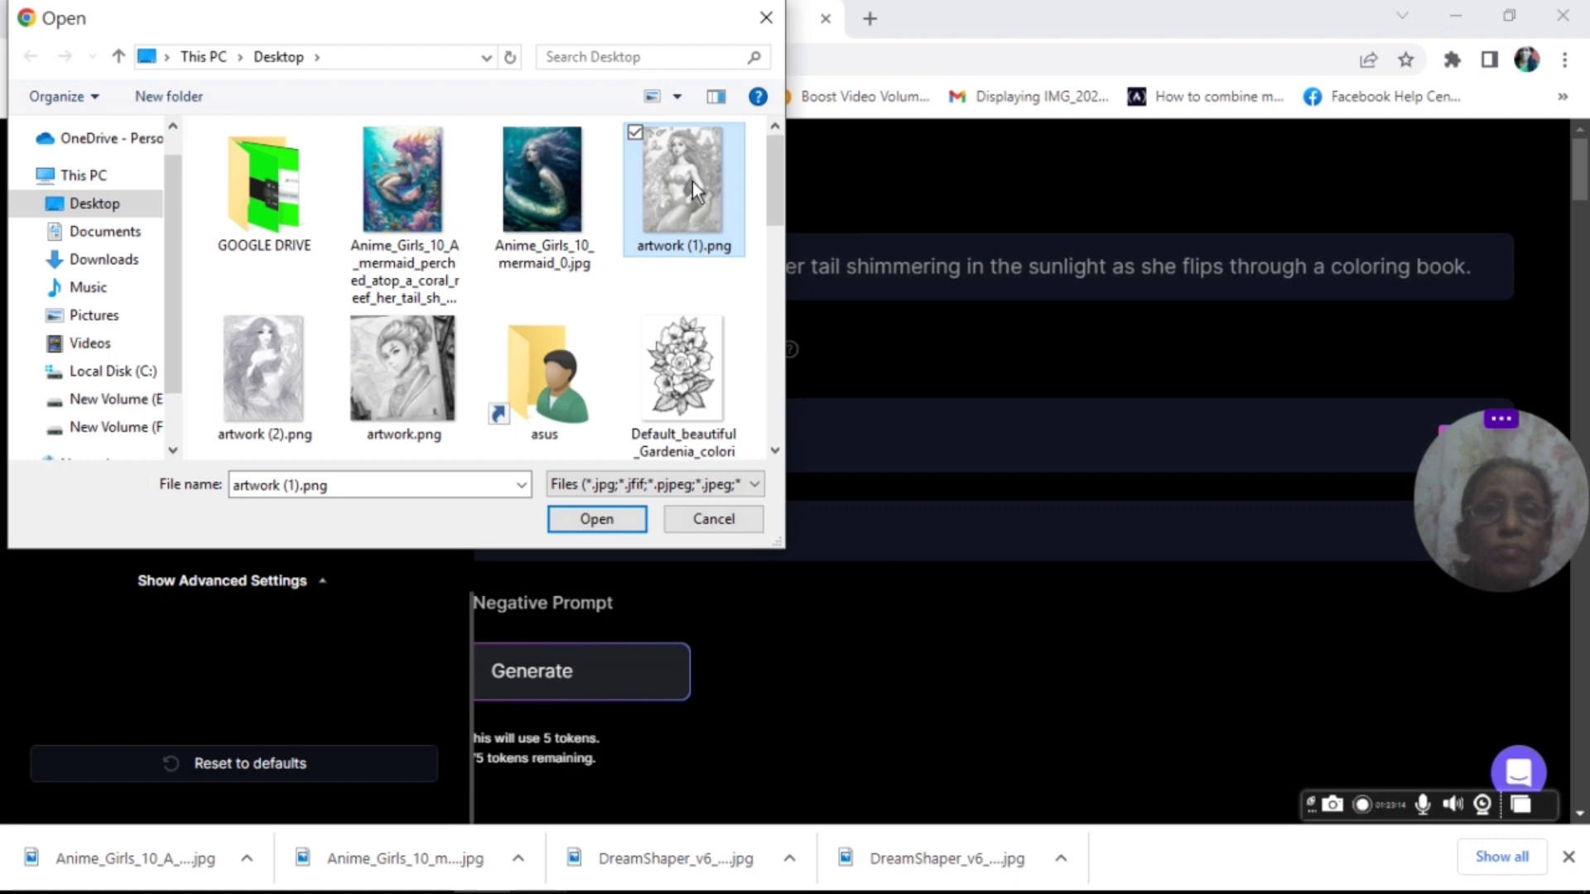
double_click(693, 181)
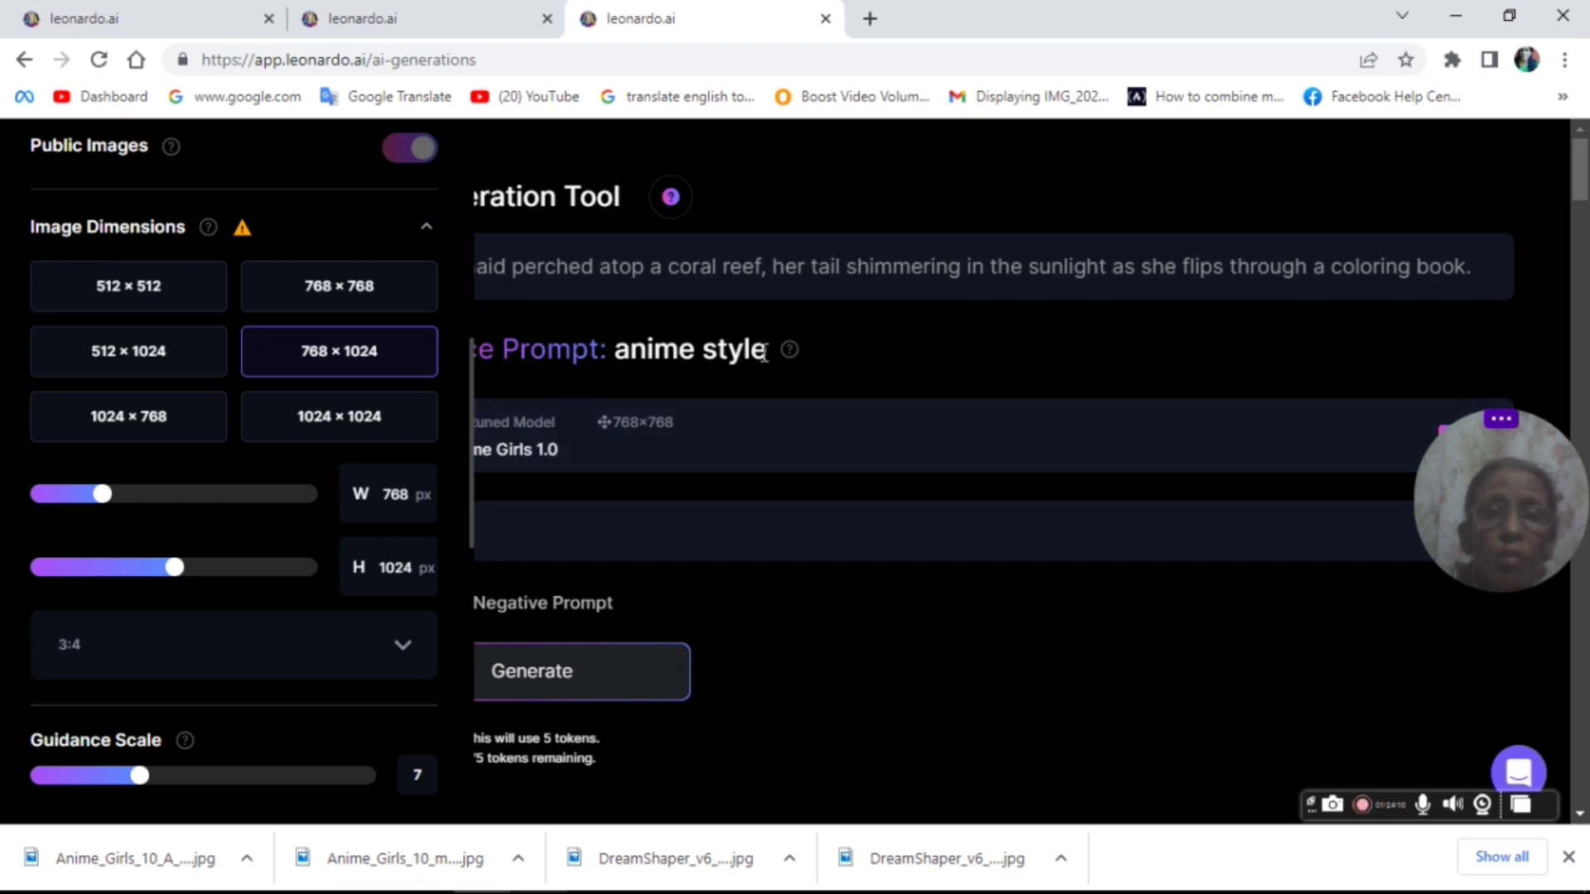
- Select the custom color book model from your own finetuned models for image generation
mouse_move(793, 361)
click(530, 447)
click(522, 812)
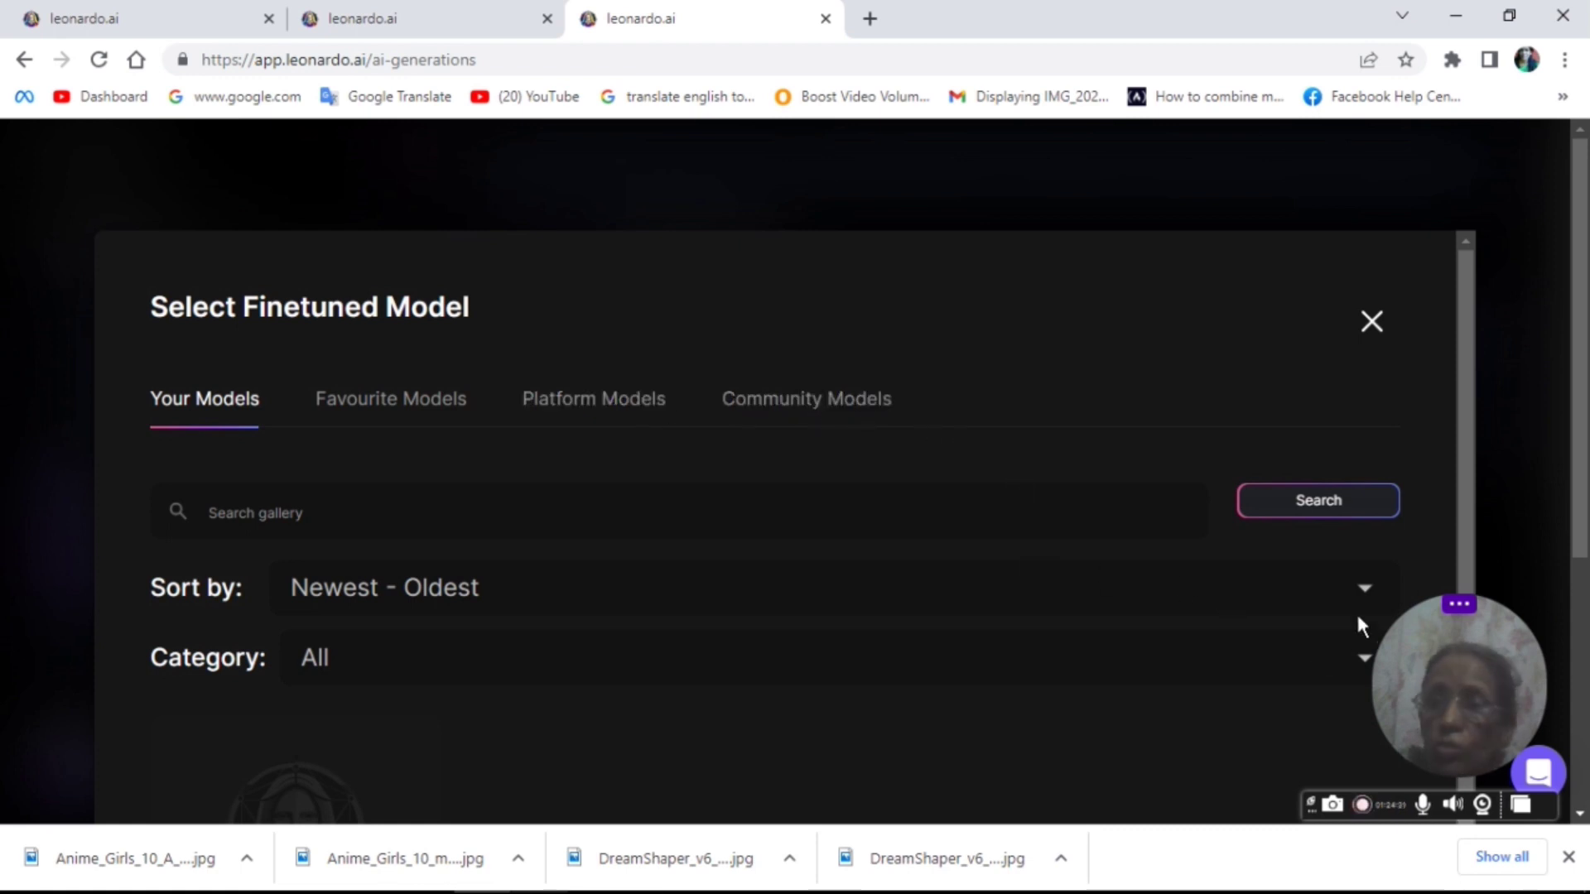
scroll(1586, 699, down, 5)
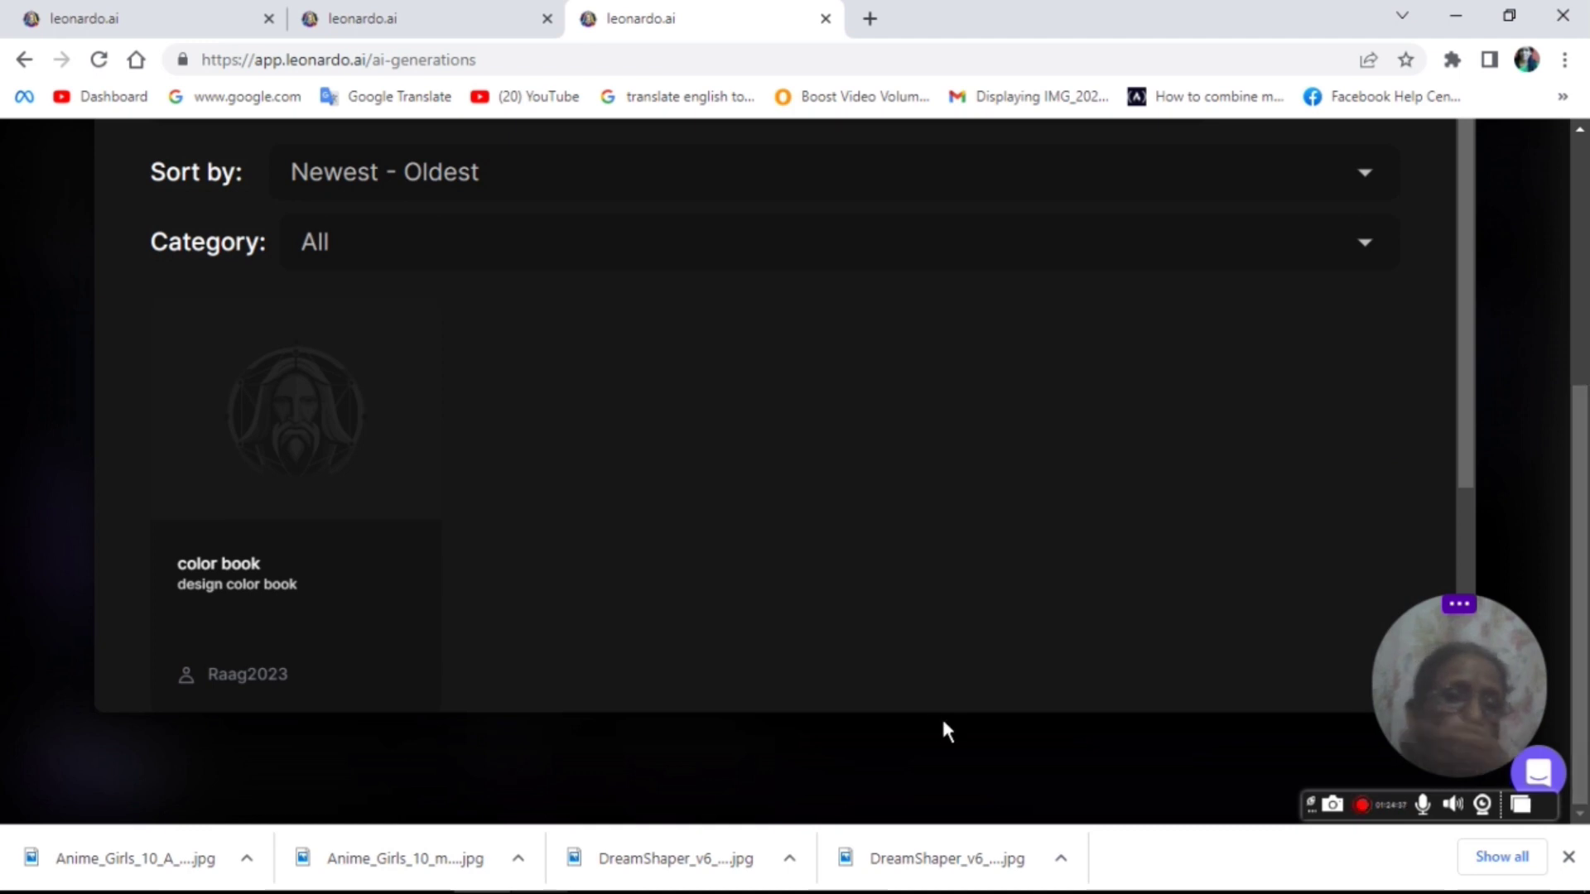
mouse_move(412, 483)
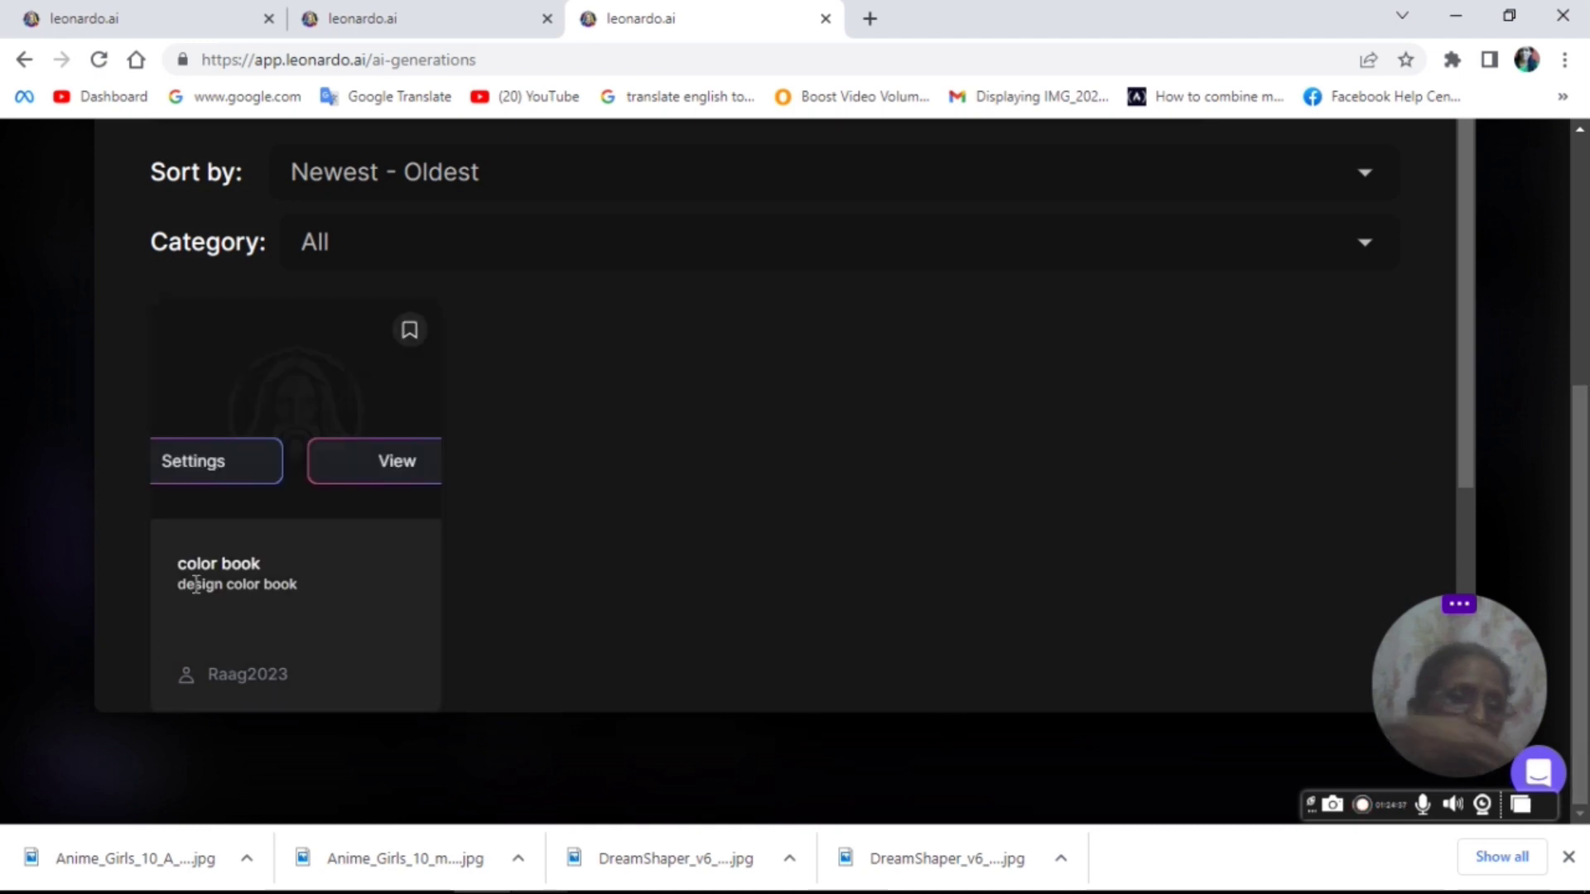
click(425, 469)
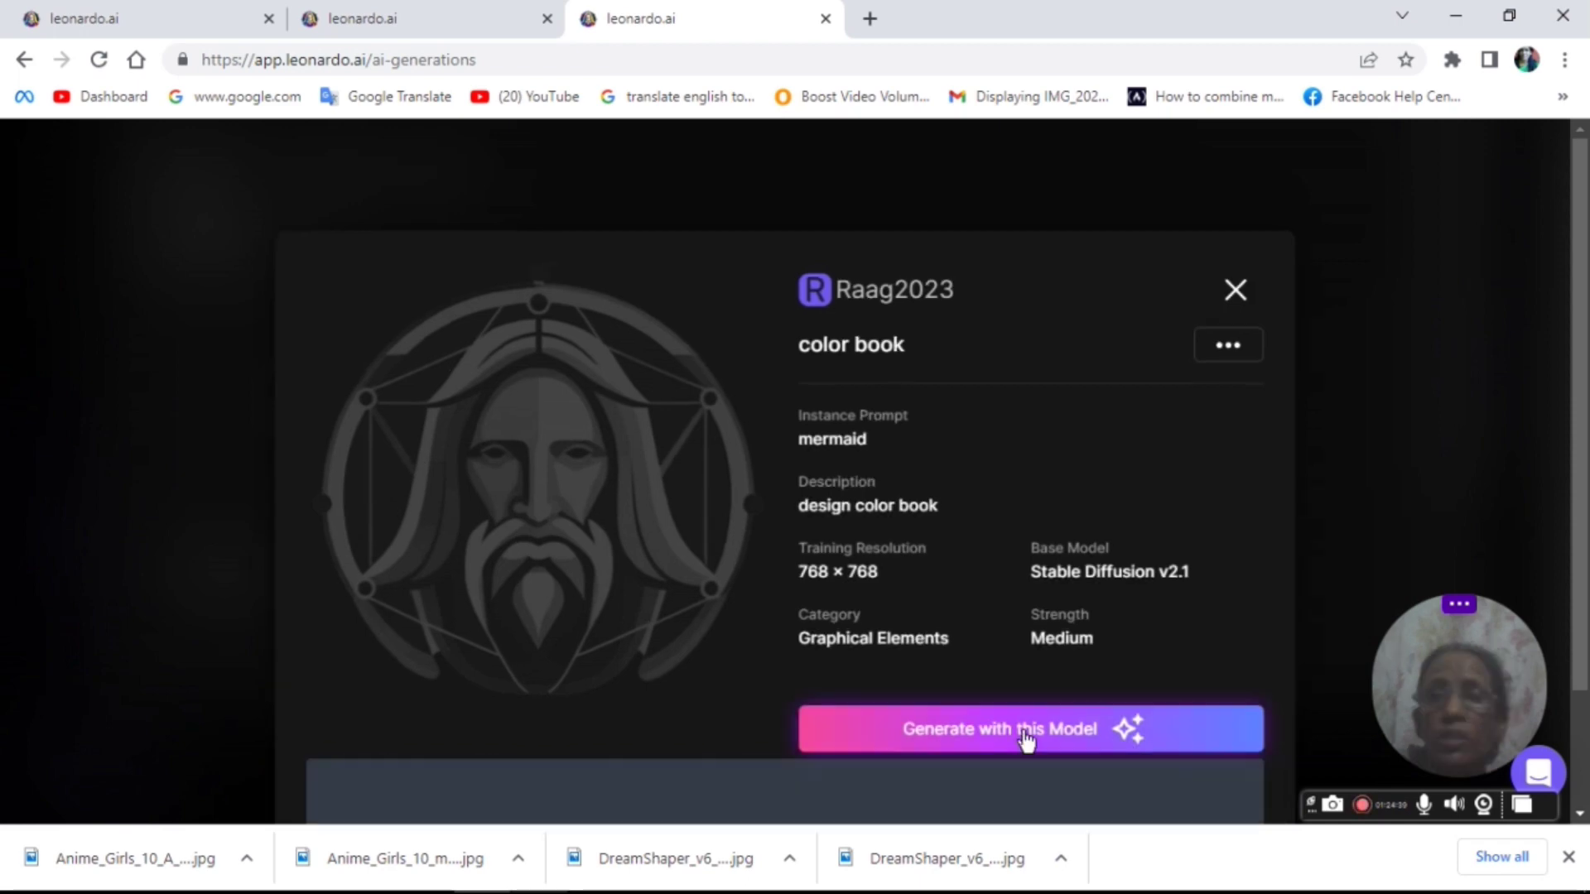
click(1026, 740)
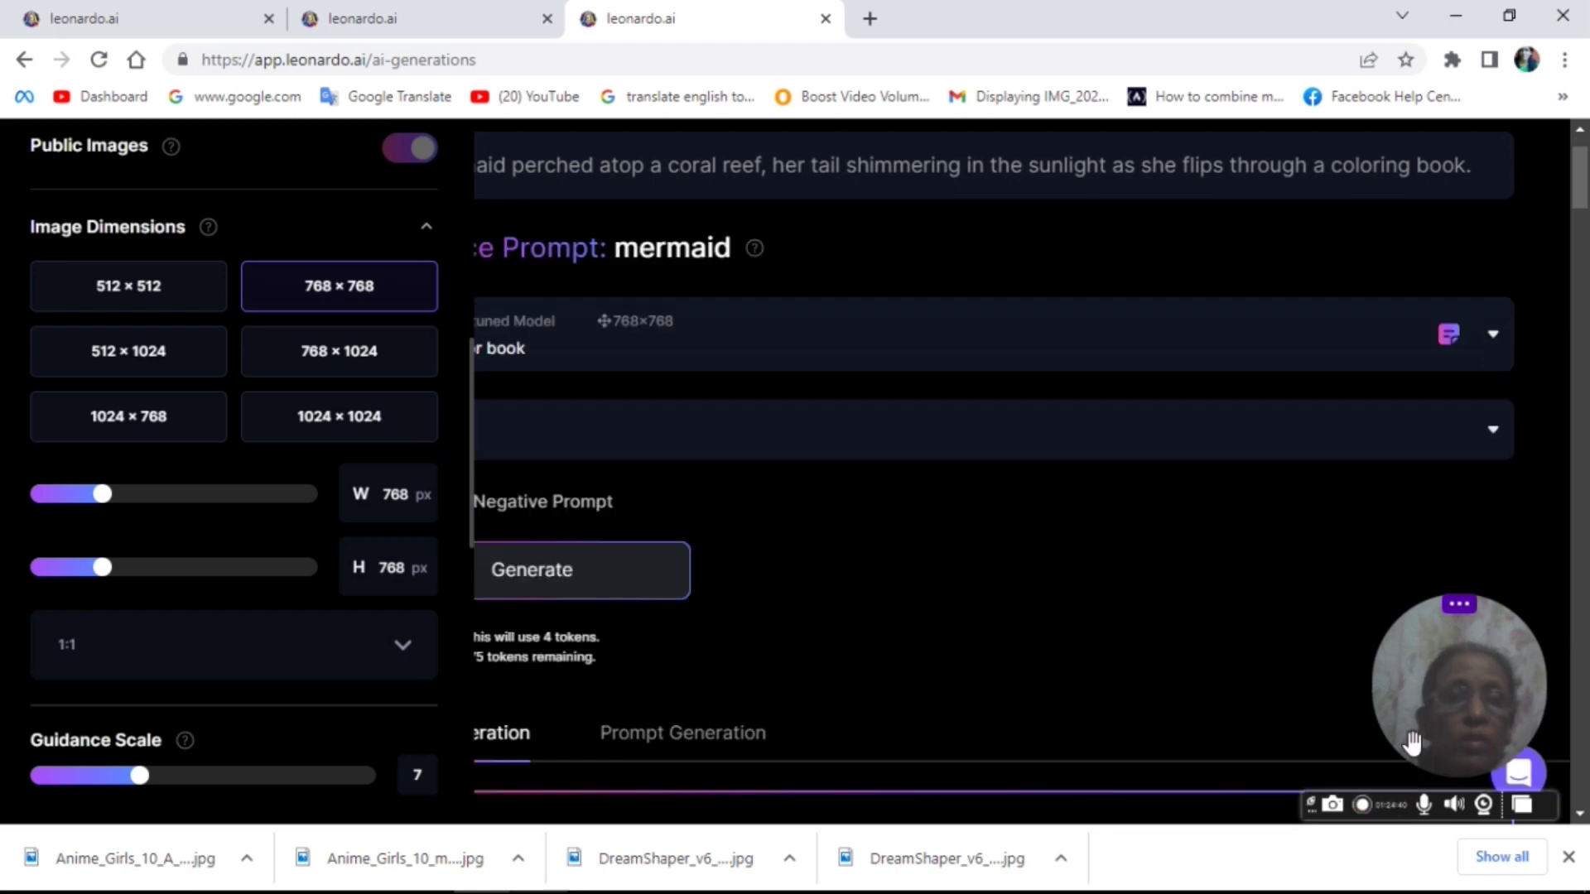
- Generate two images of the coral reef mermaid prompt with the color book model and view the results
scroll(1267, 687, up, 1)
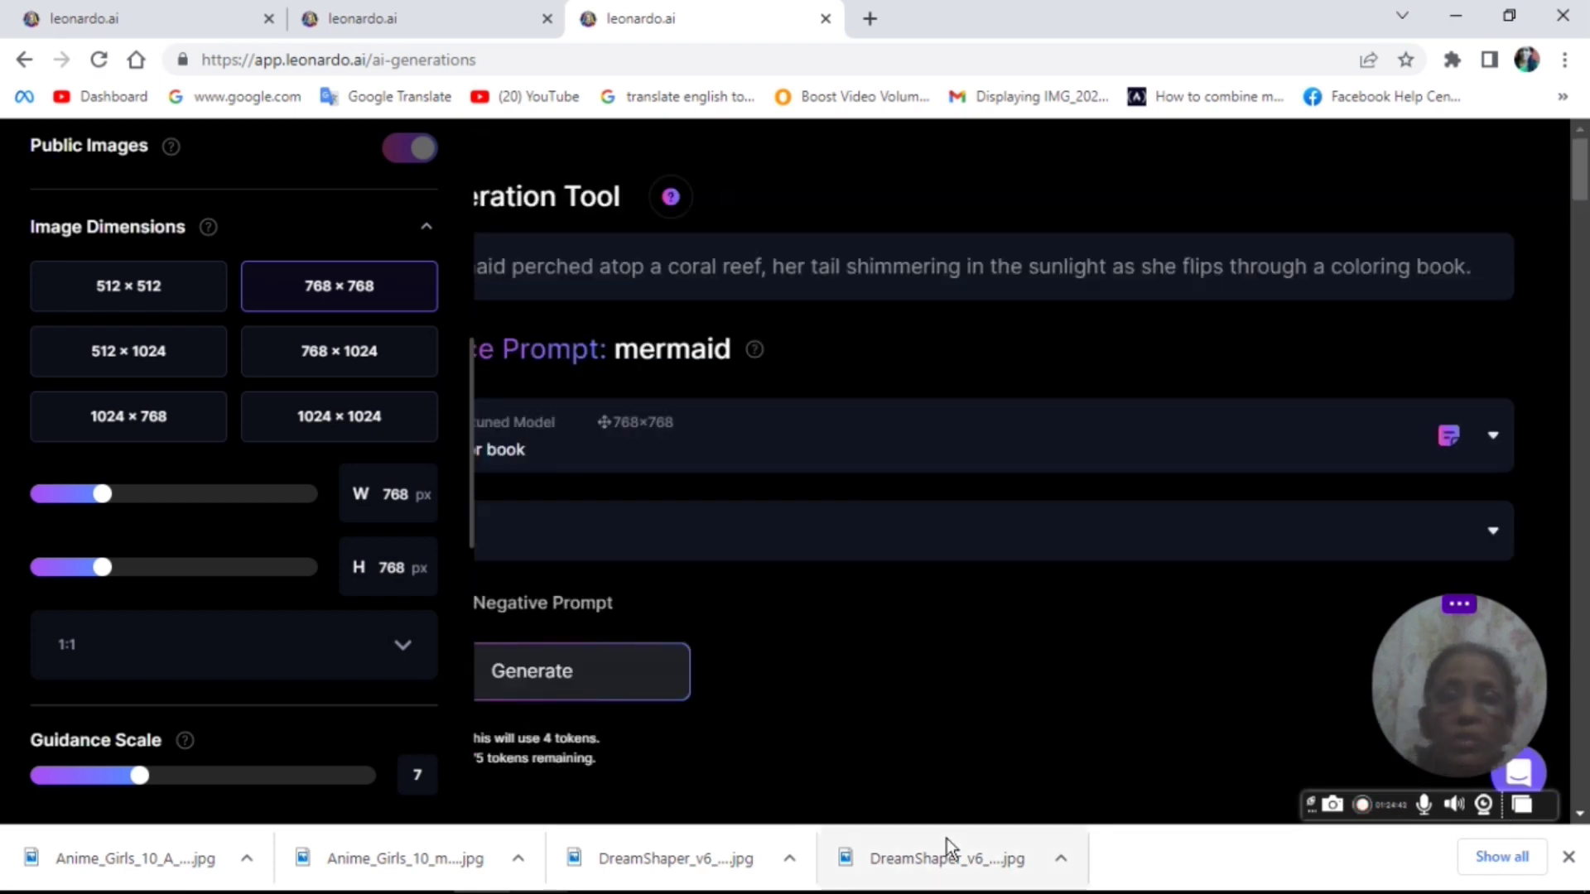
click(587, 685)
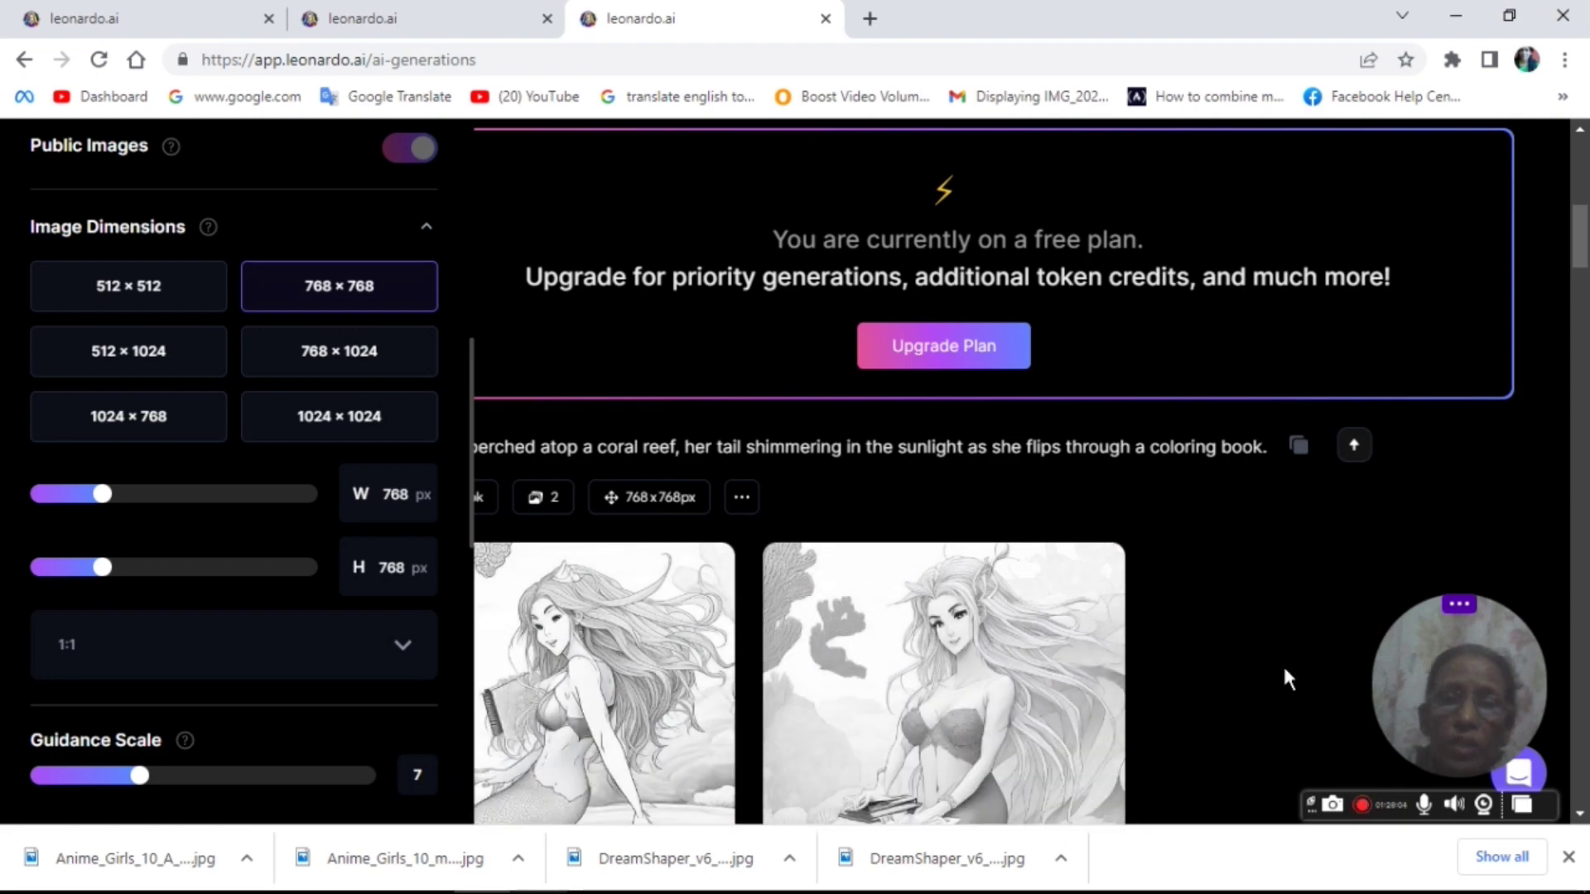
drag(1578, 249, 1580, 300)
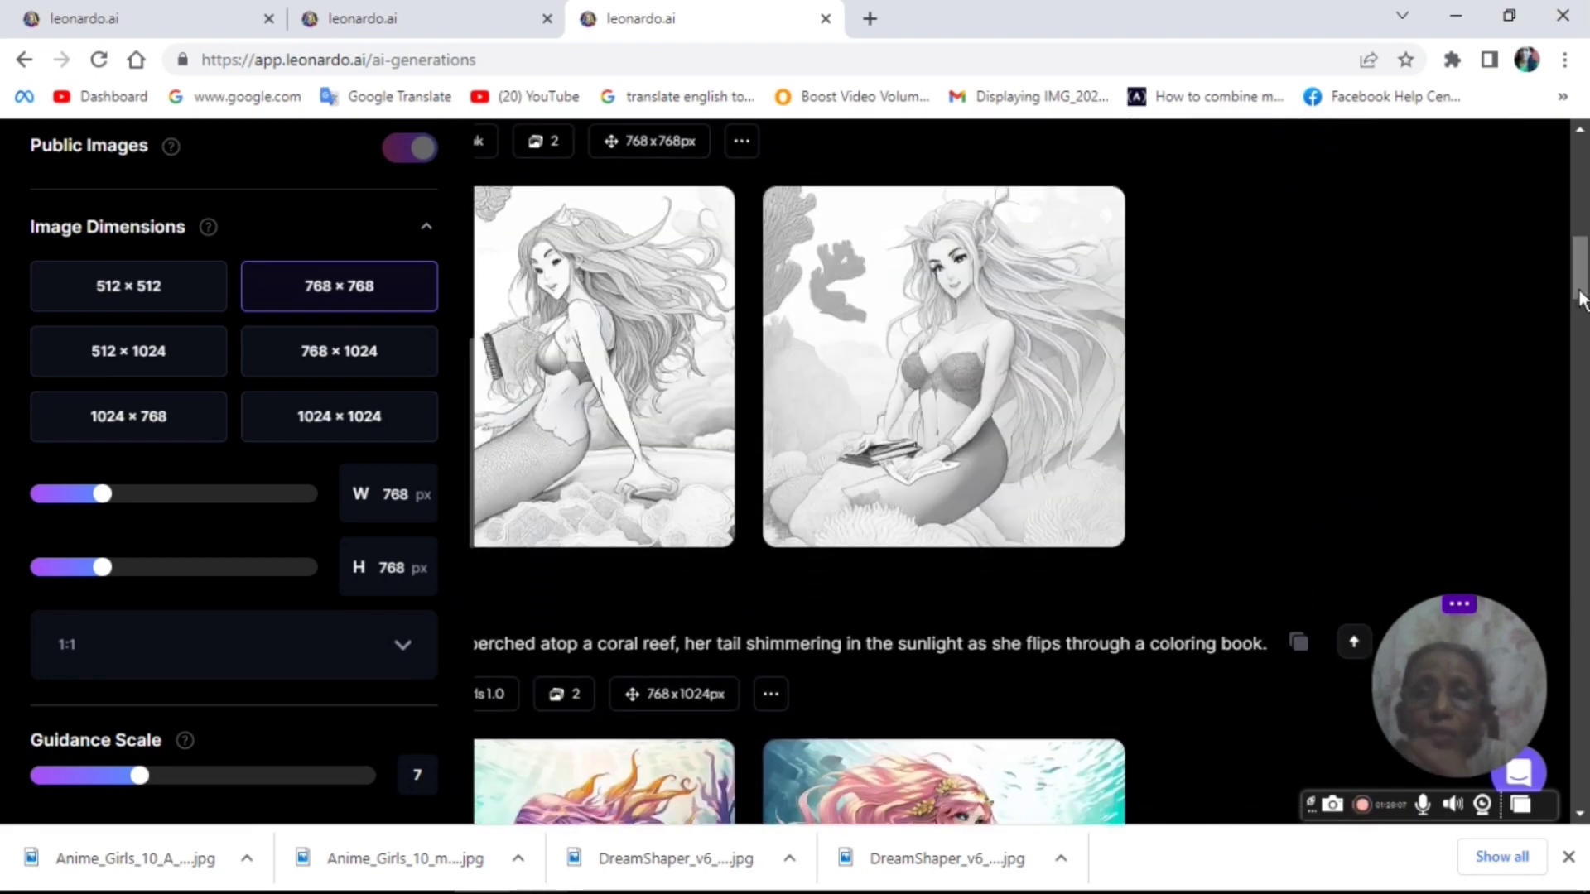
click(1583, 207)
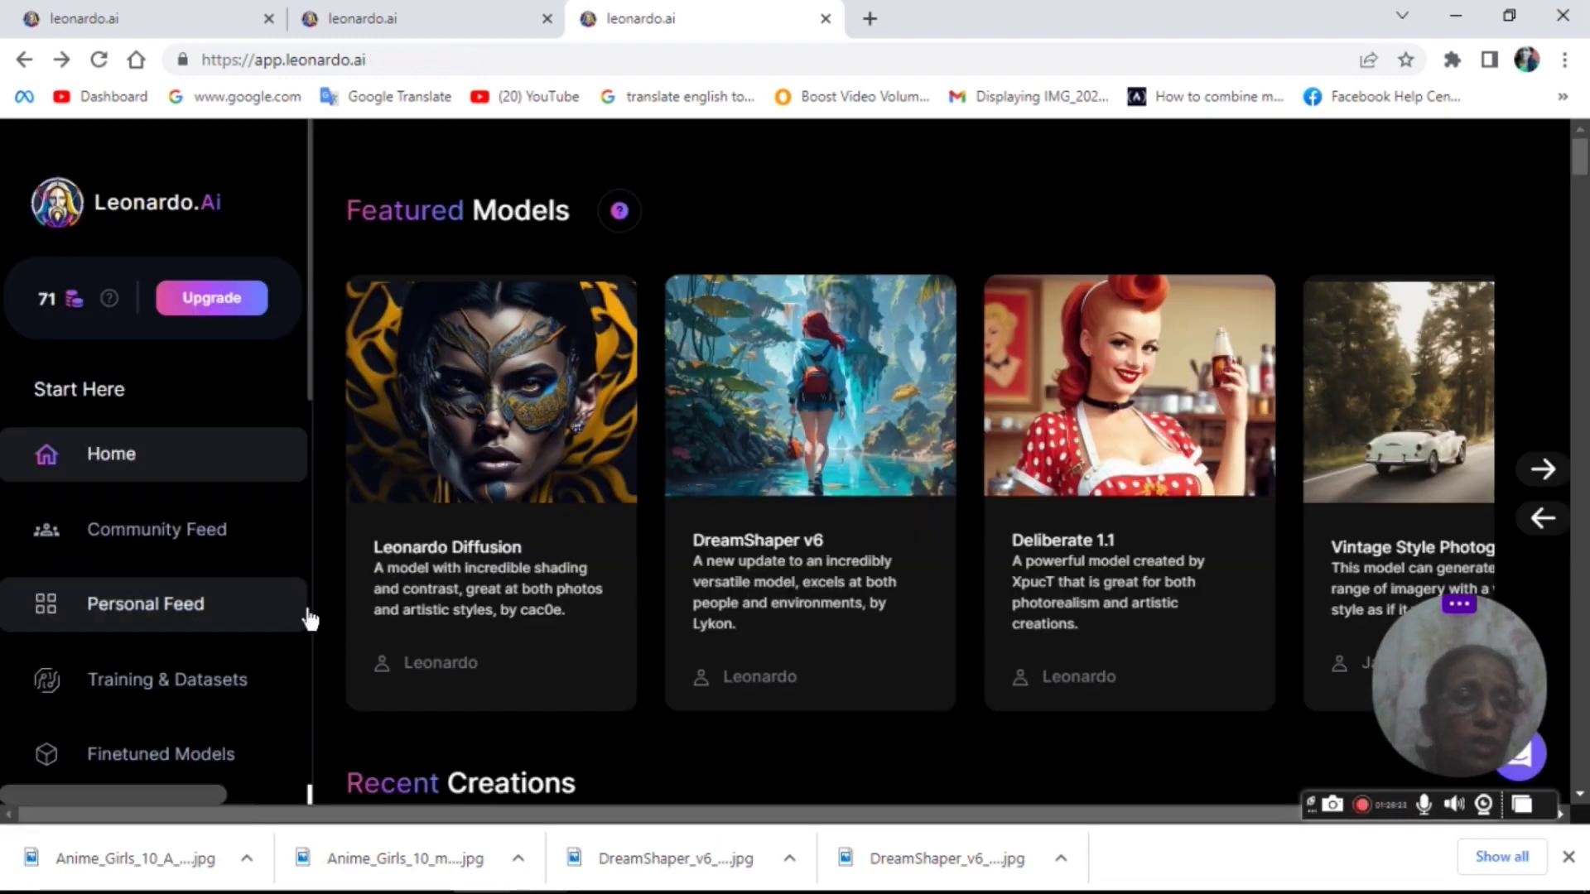
- Open the Personal Feed and browse your generated mermaid and coloring pictures
click(303, 604)
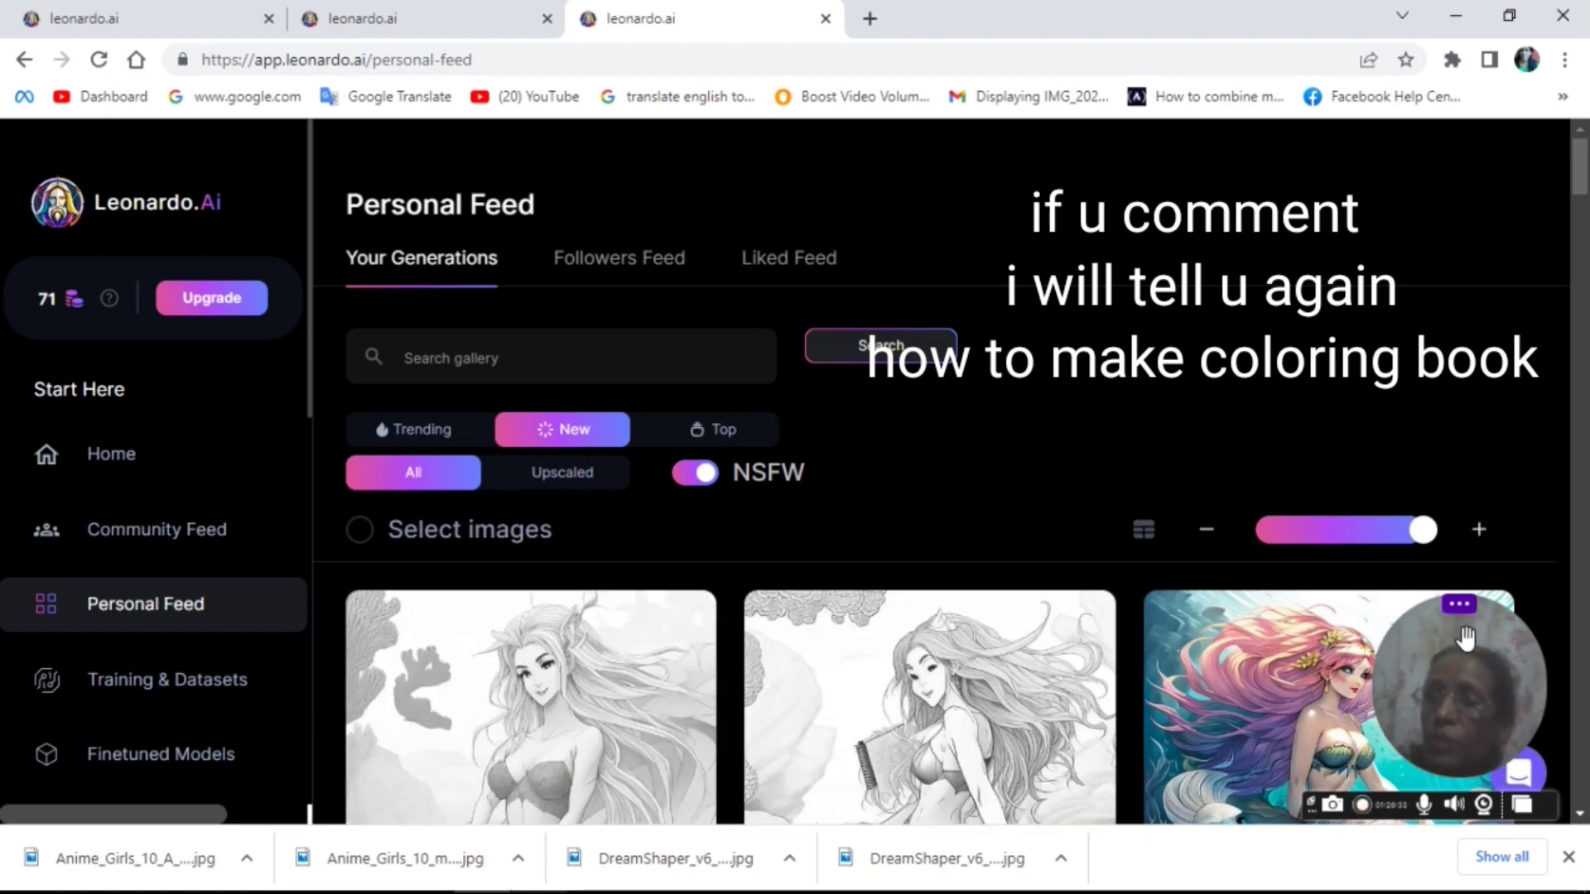
scroll(941, 496, down, 2)
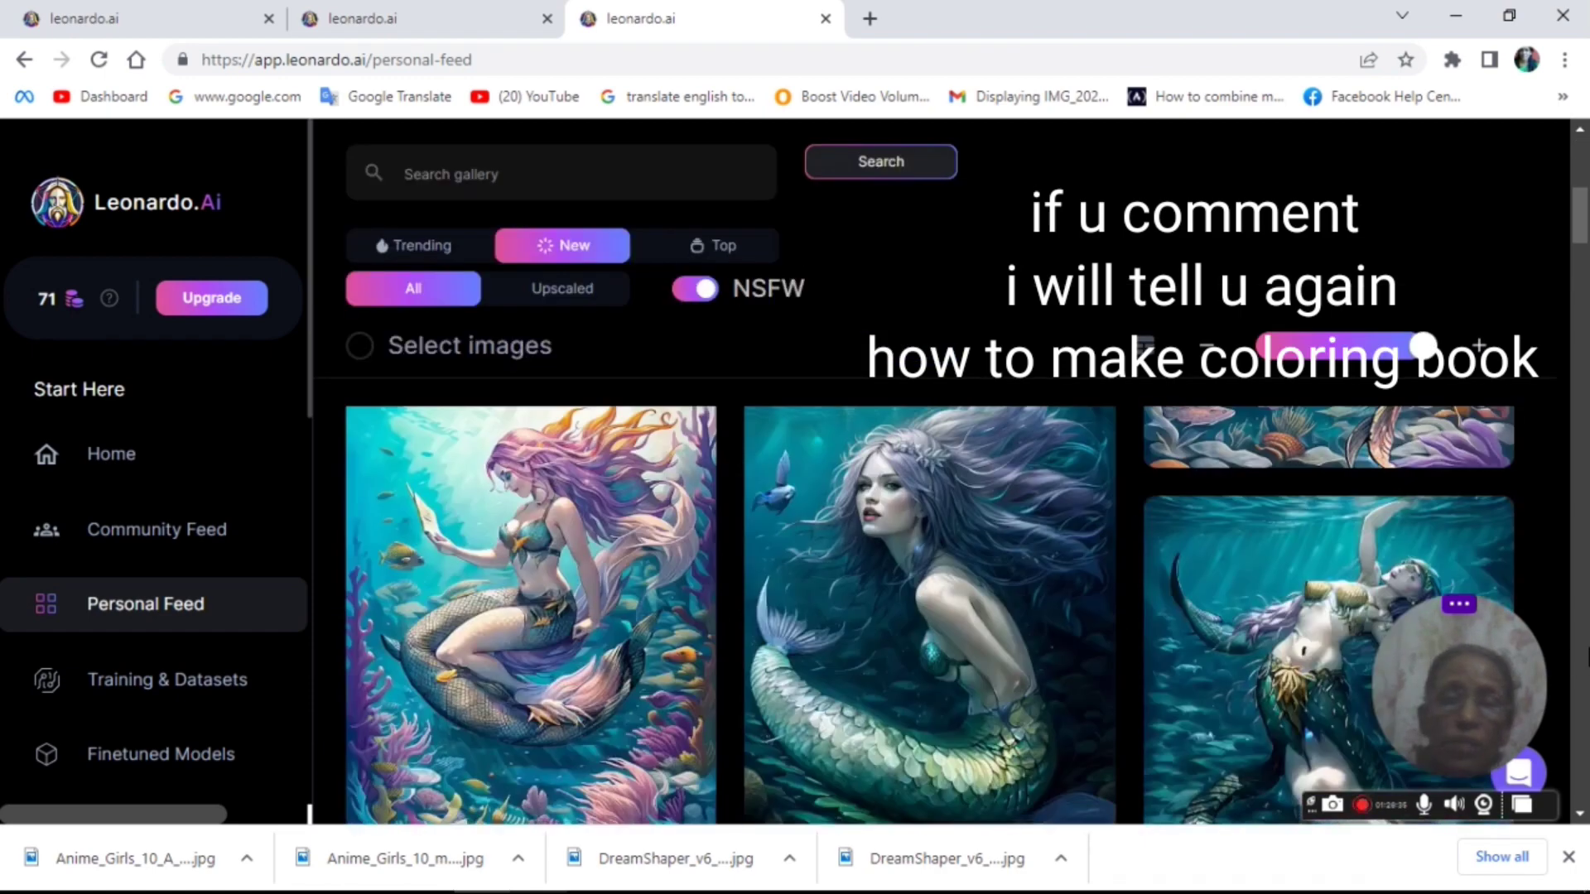
scroll(942, 613, down, 3)
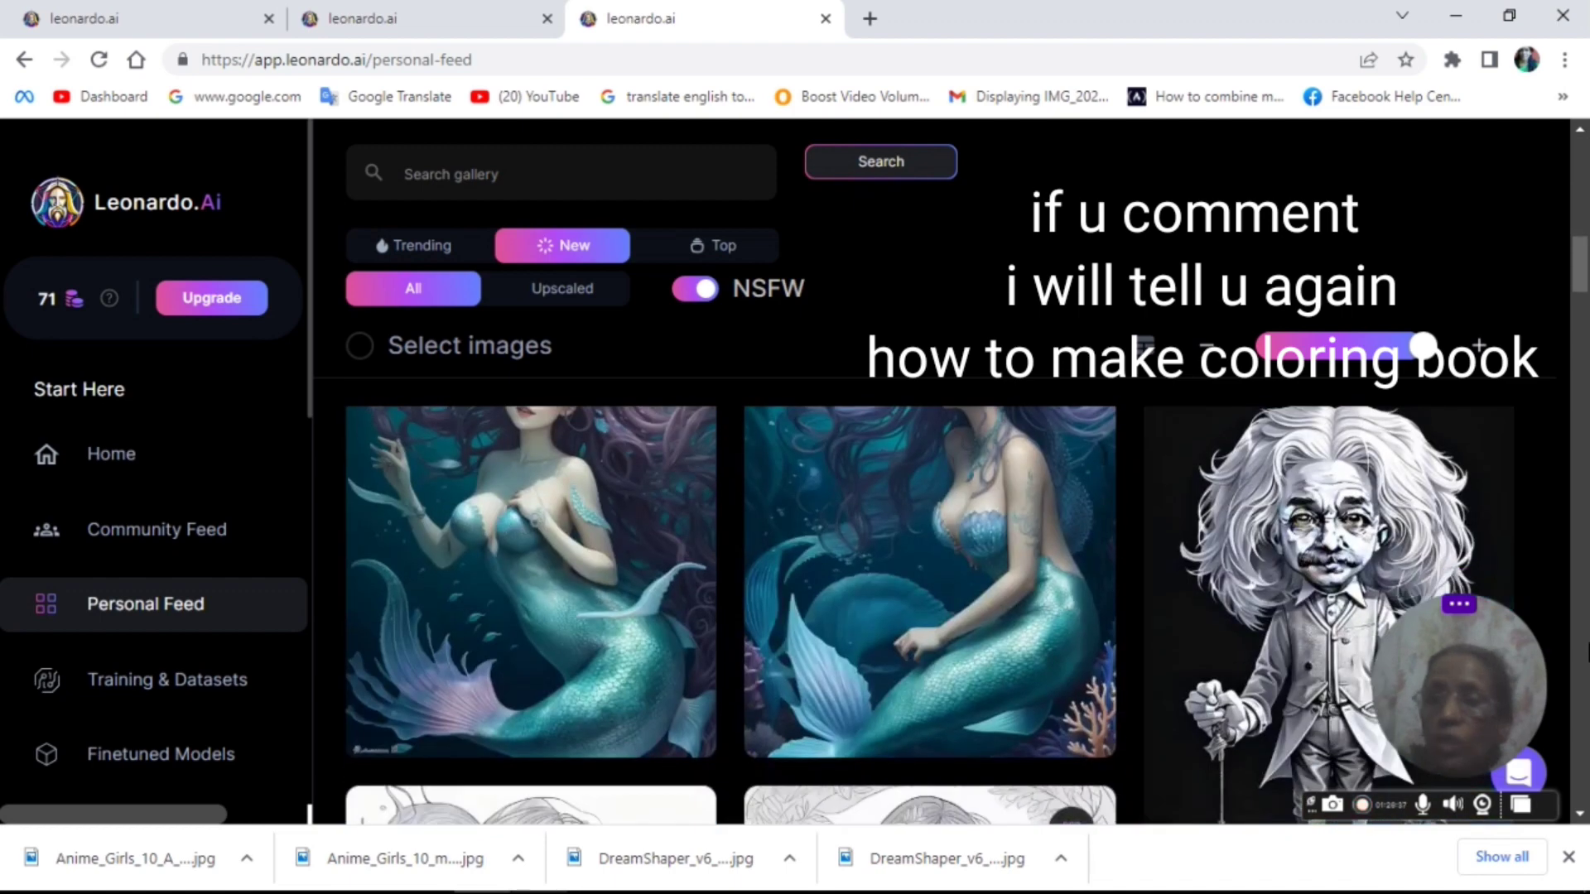
scroll(941, 613, up, 2)
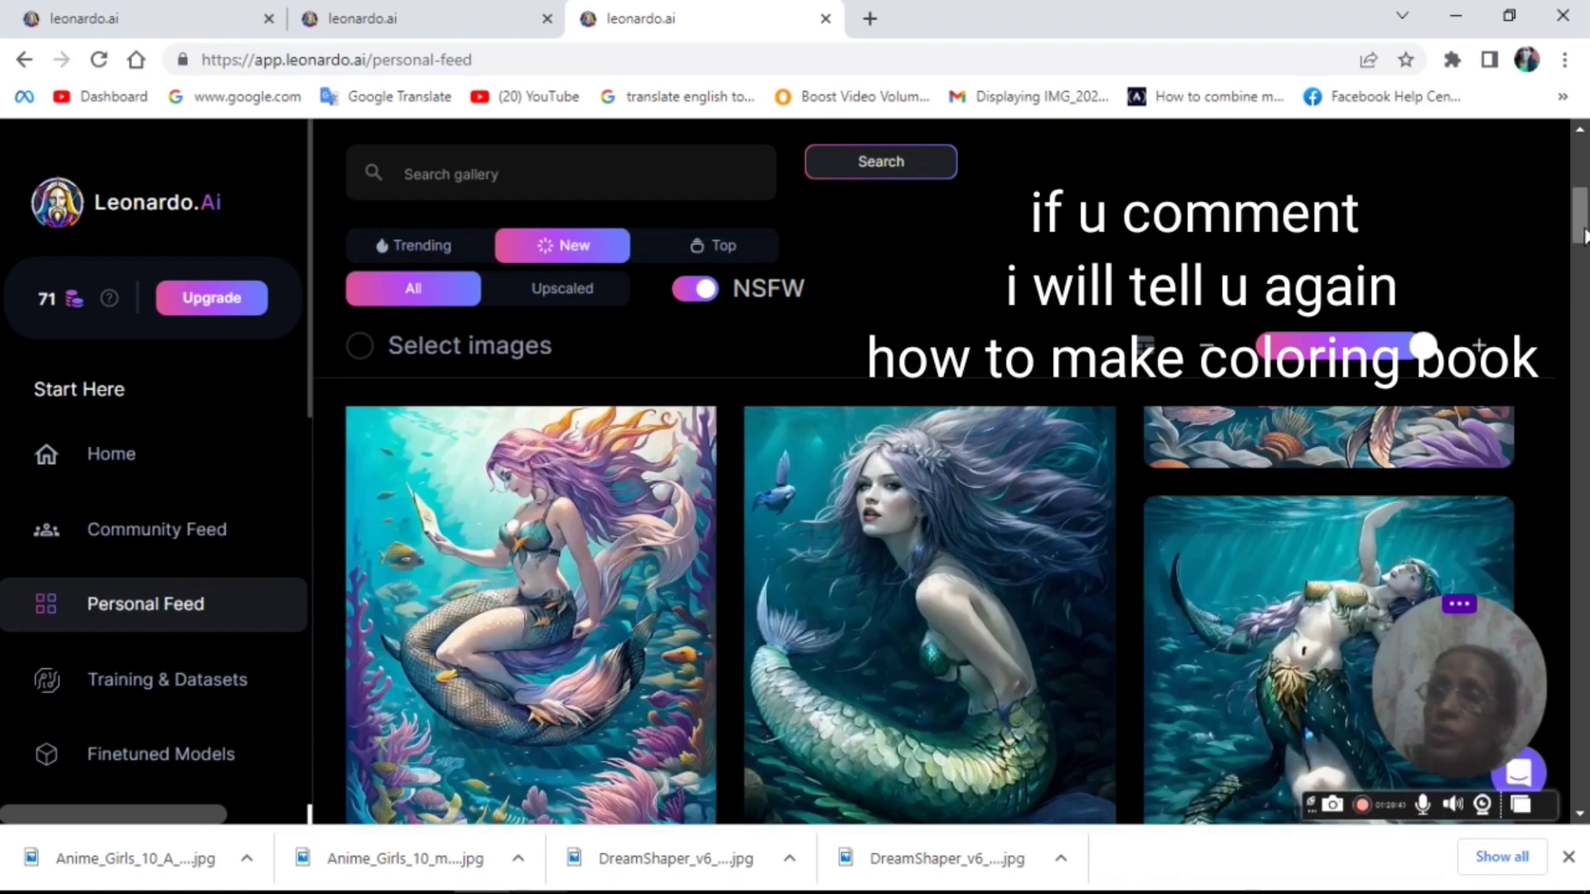
drag(1586, 239, 1587, 376)
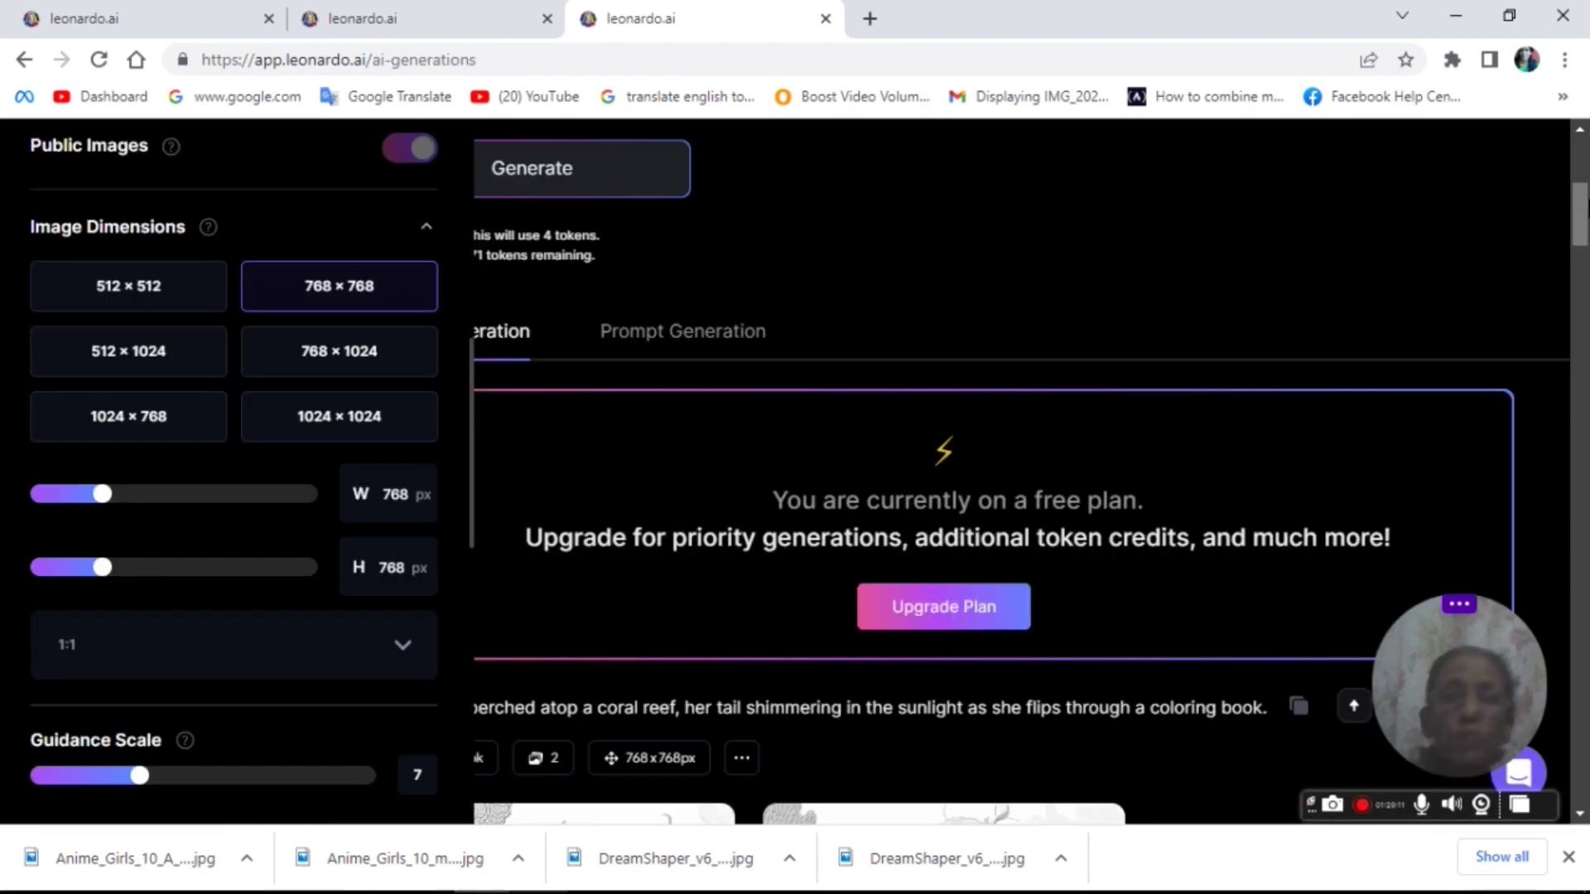
- Leave the AI generation page and return to the previously visited page
scroll(1021, 472, up, 6)
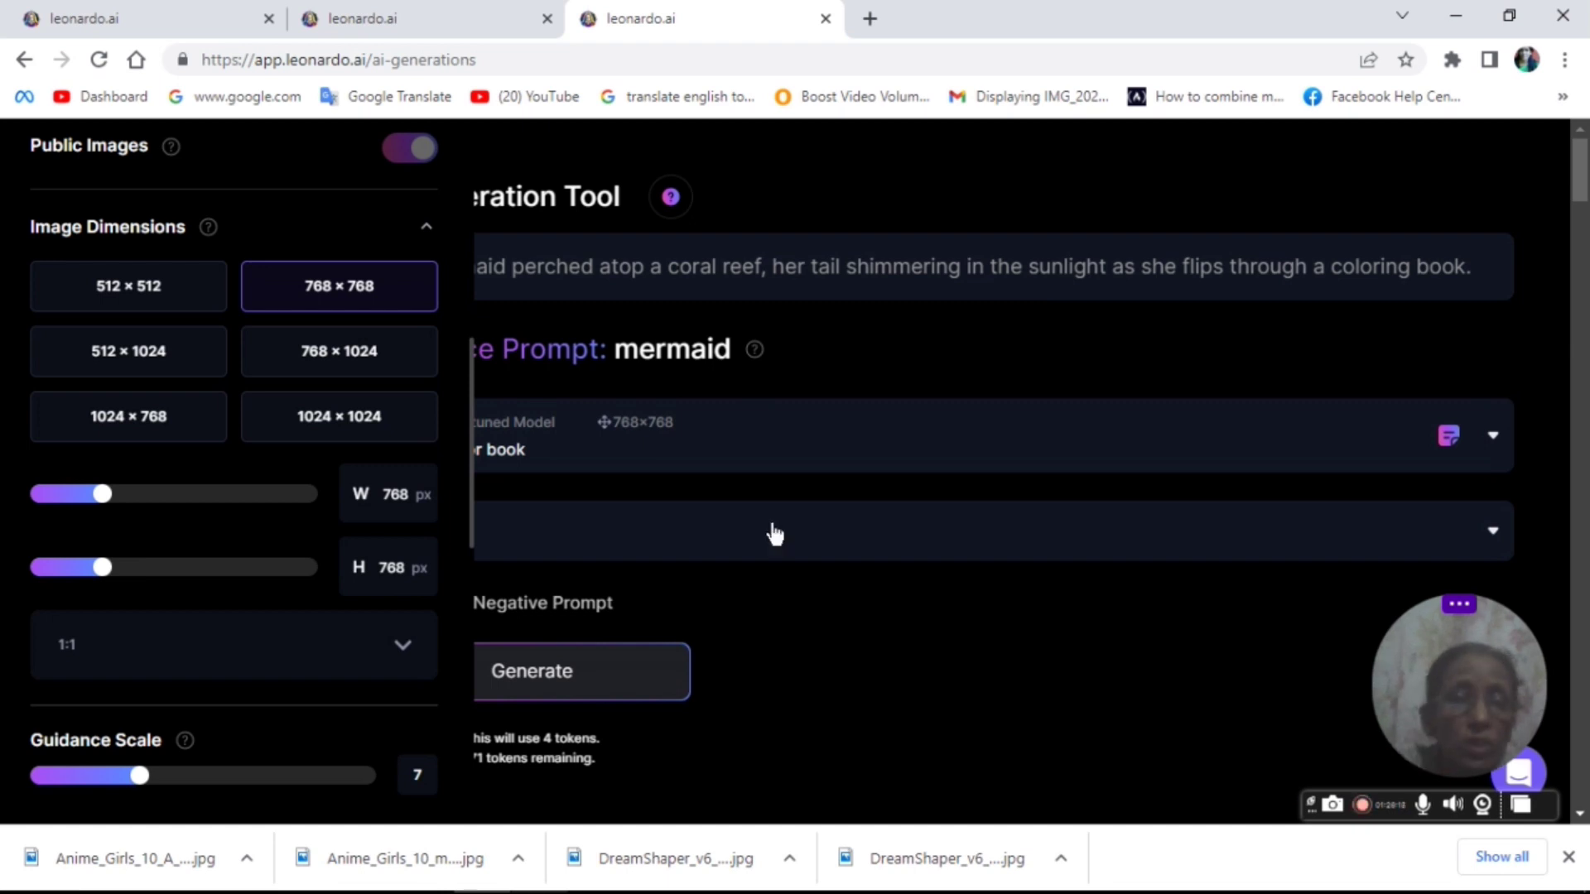
click(22, 61)
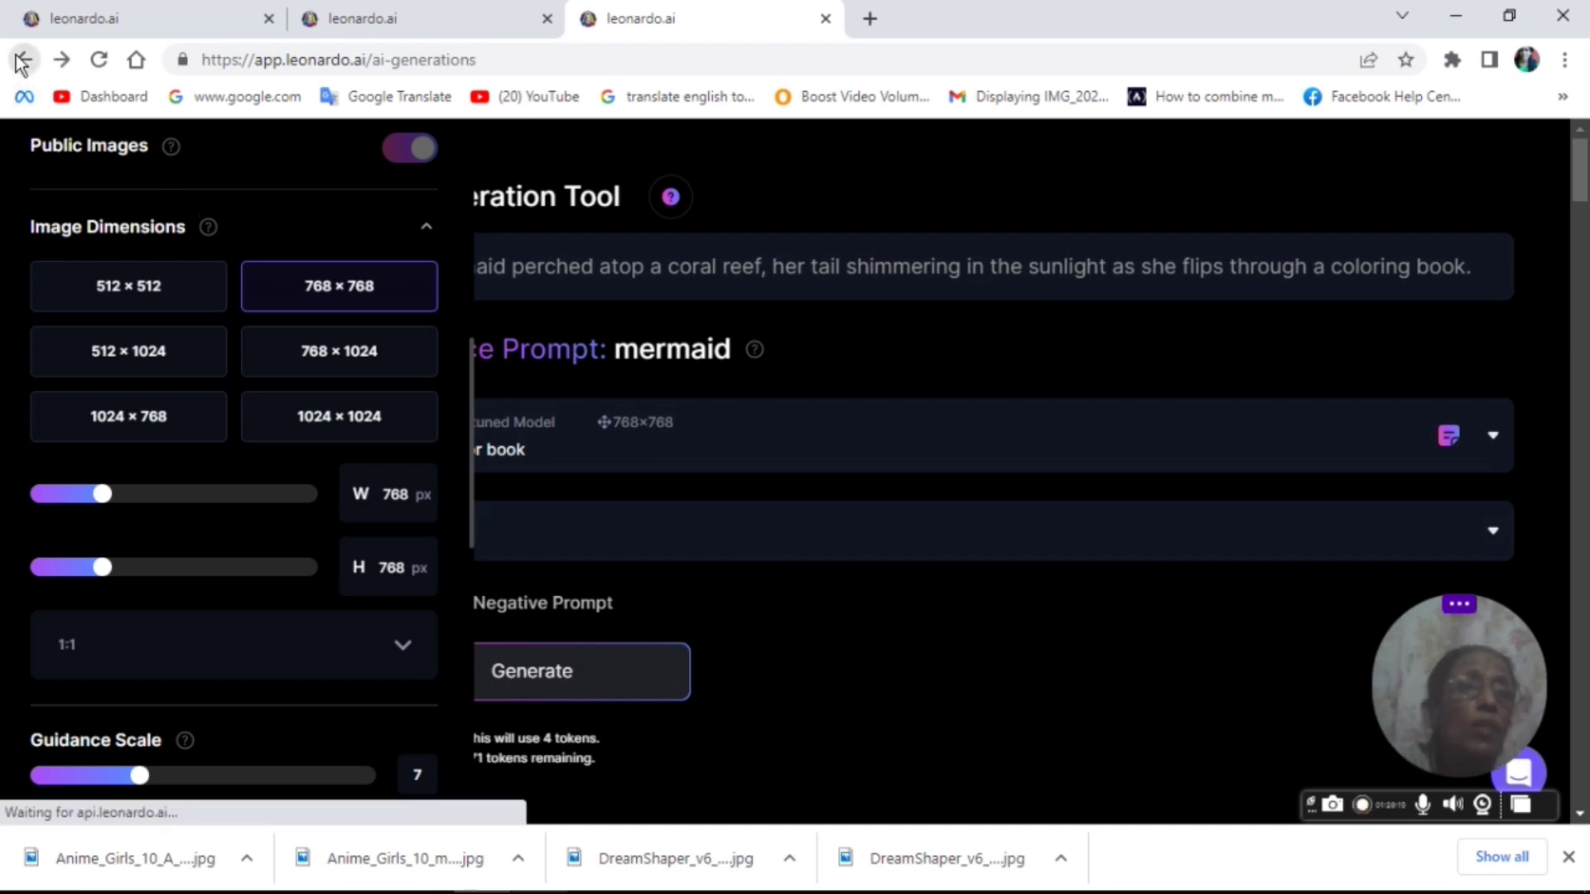